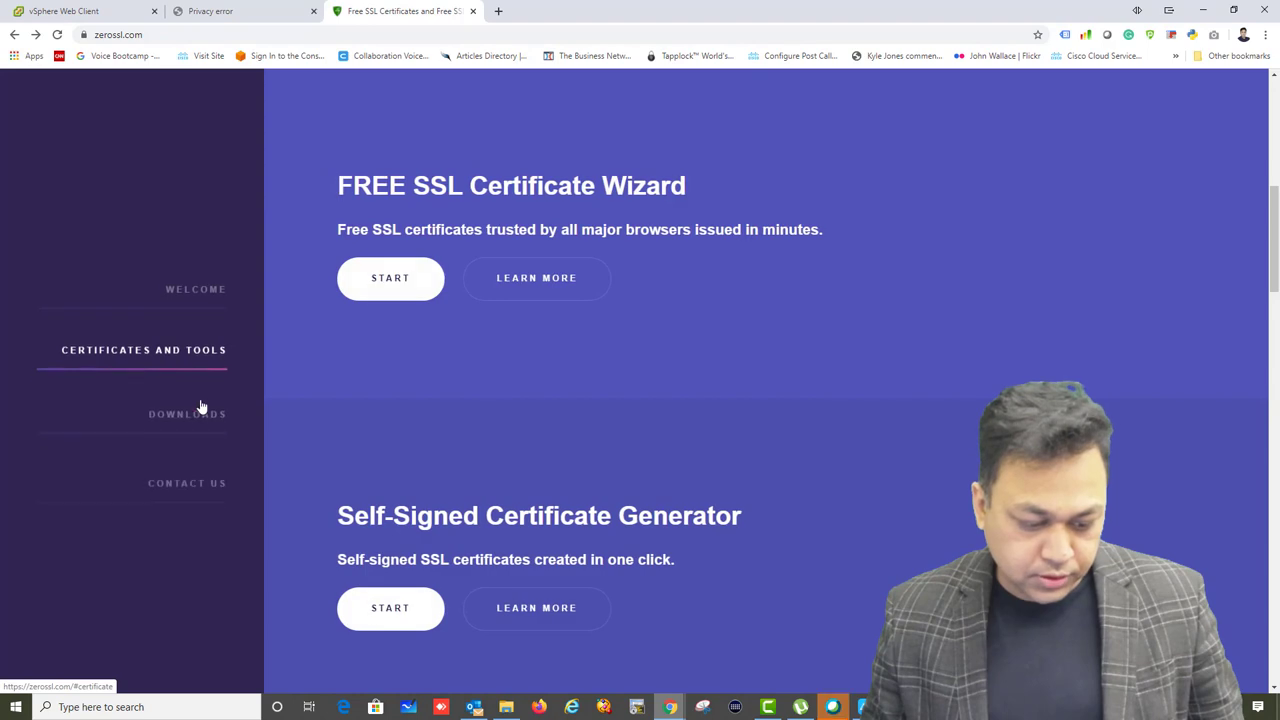
# Step: Jump to ZeroSSL's Downloads section and highlight its opening sentence
pyautogui.click(200, 415)
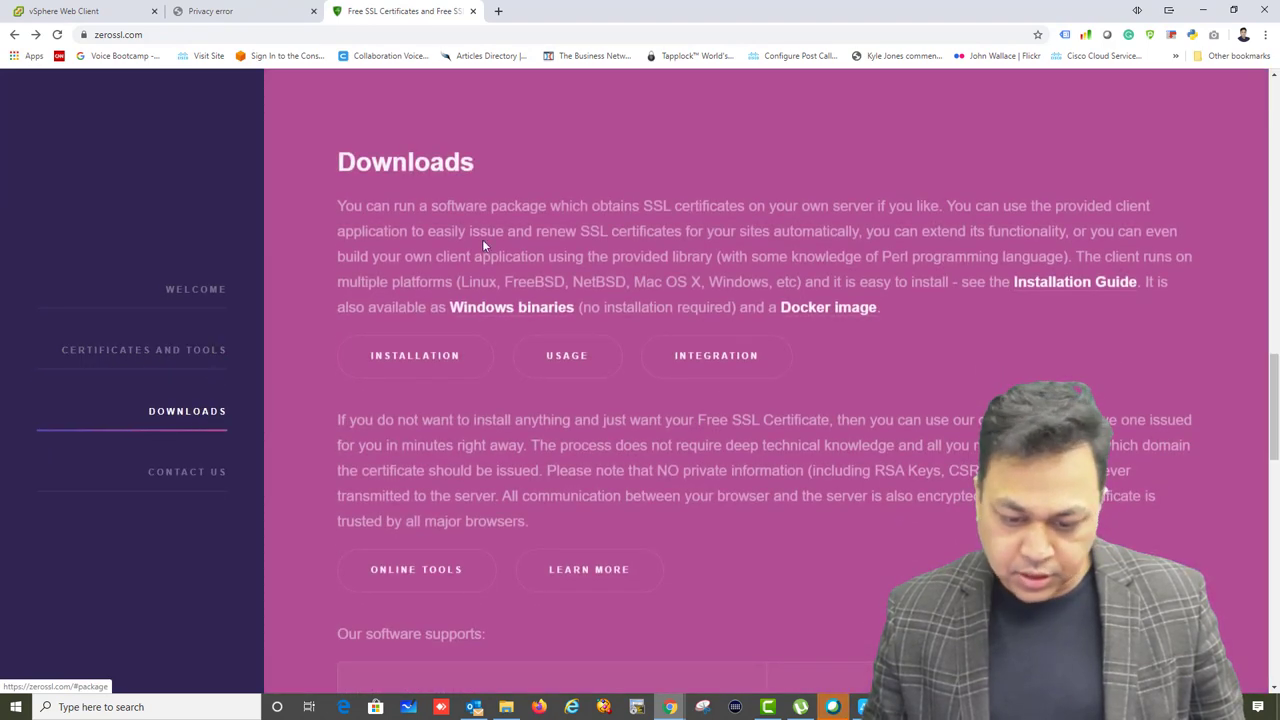
pyautogui.moveTo(335, 205); pyautogui.dragTo(612, 206)
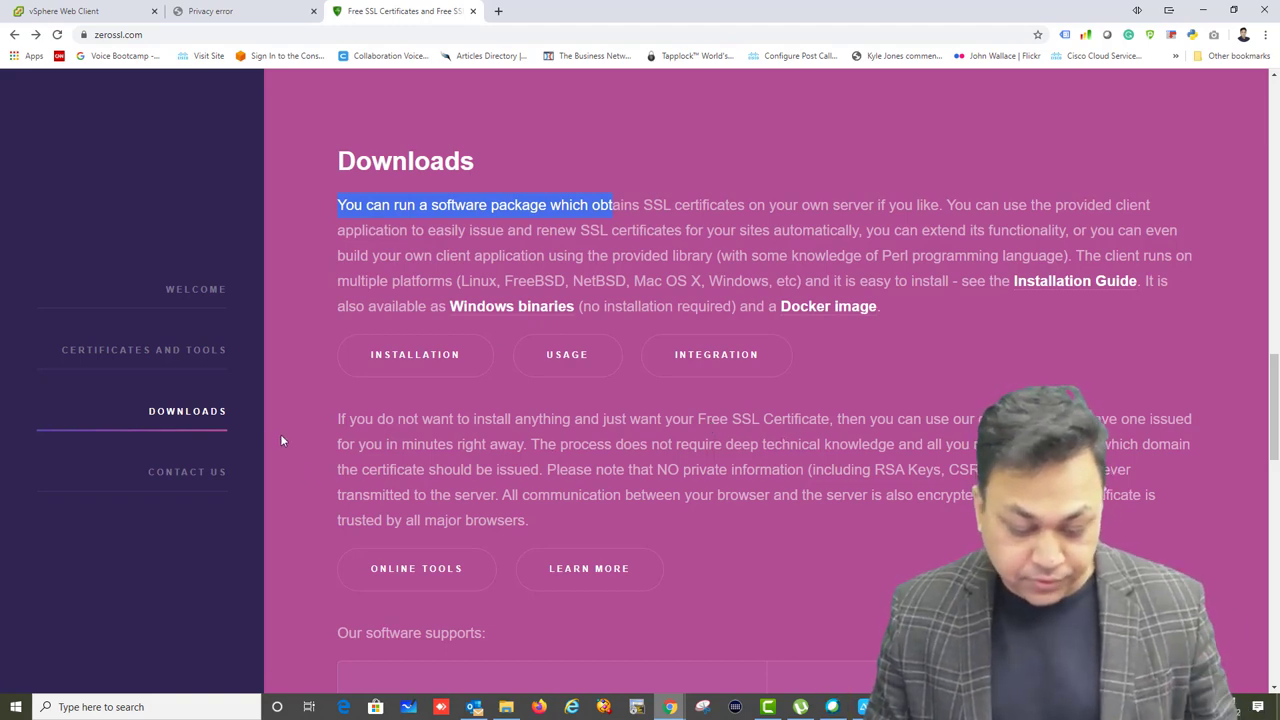
pyautogui.click(183, 307)
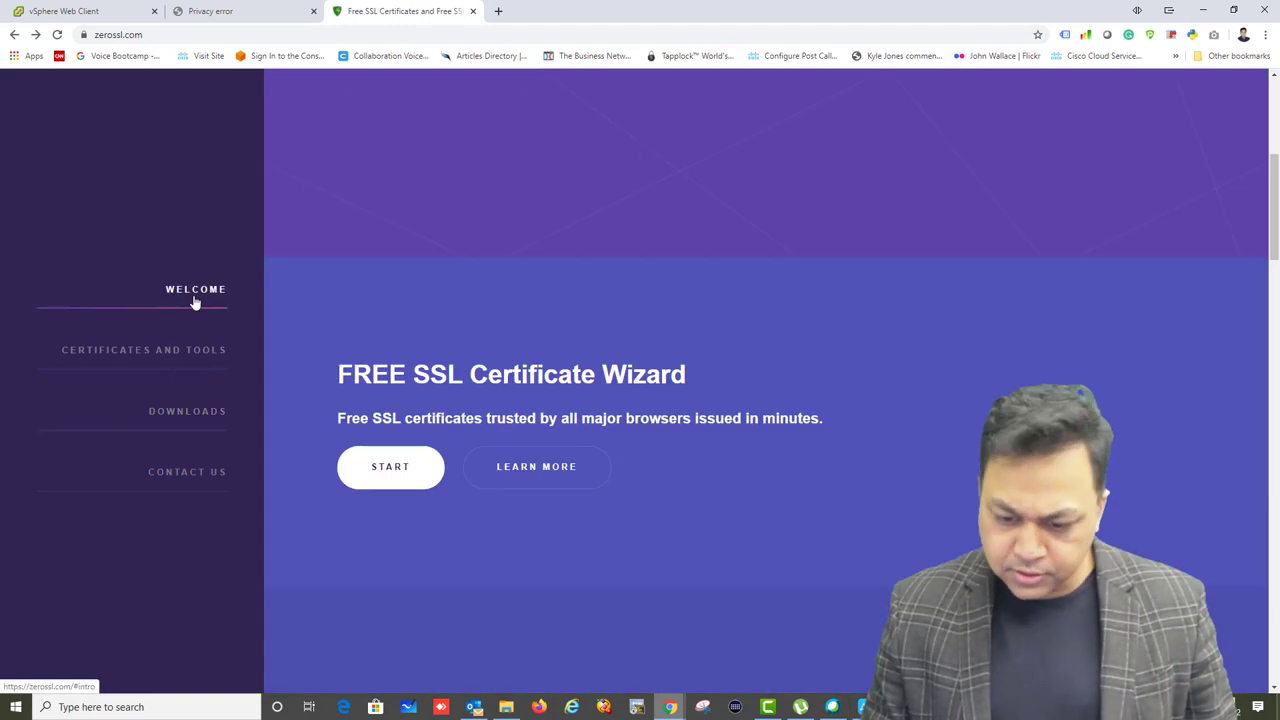
pyautogui.click(203, 416)
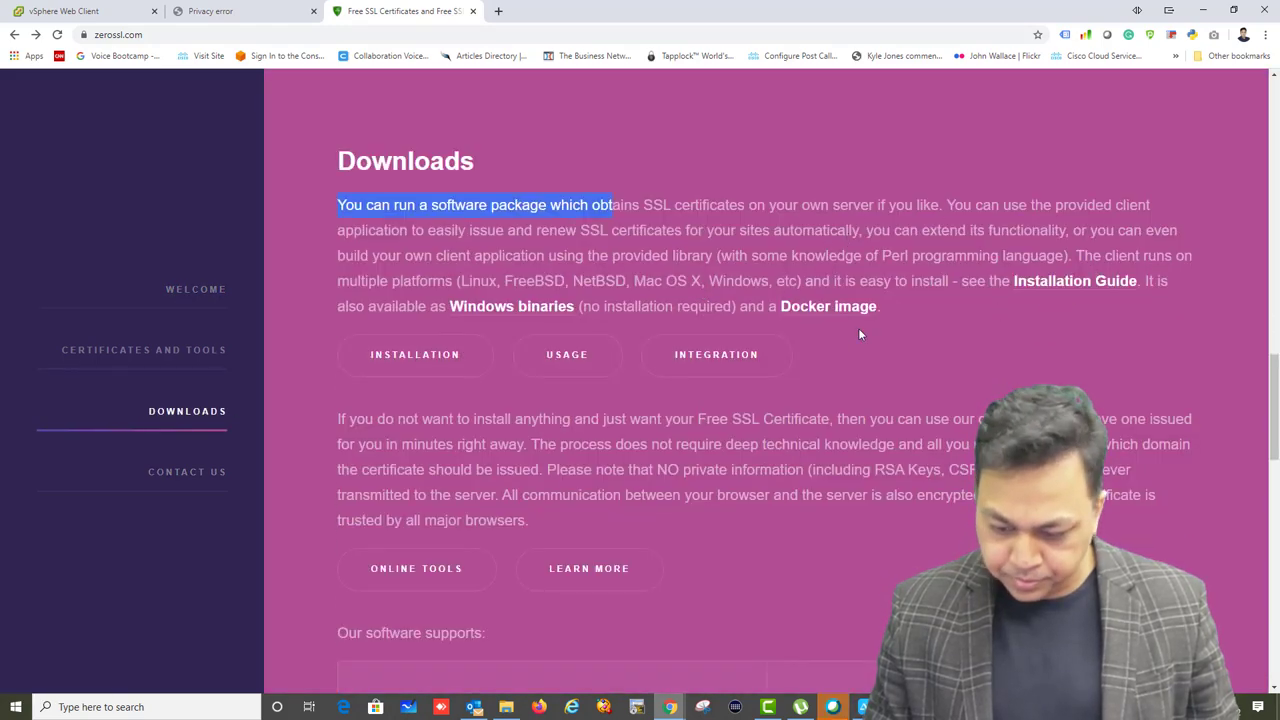
# Step: Scroll through the Downloads cards and open the Let's Encrypt terms of service PDF
pyautogui.scroll(-3, 848, 342)
pyautogui.scroll(-8, 851, 346)
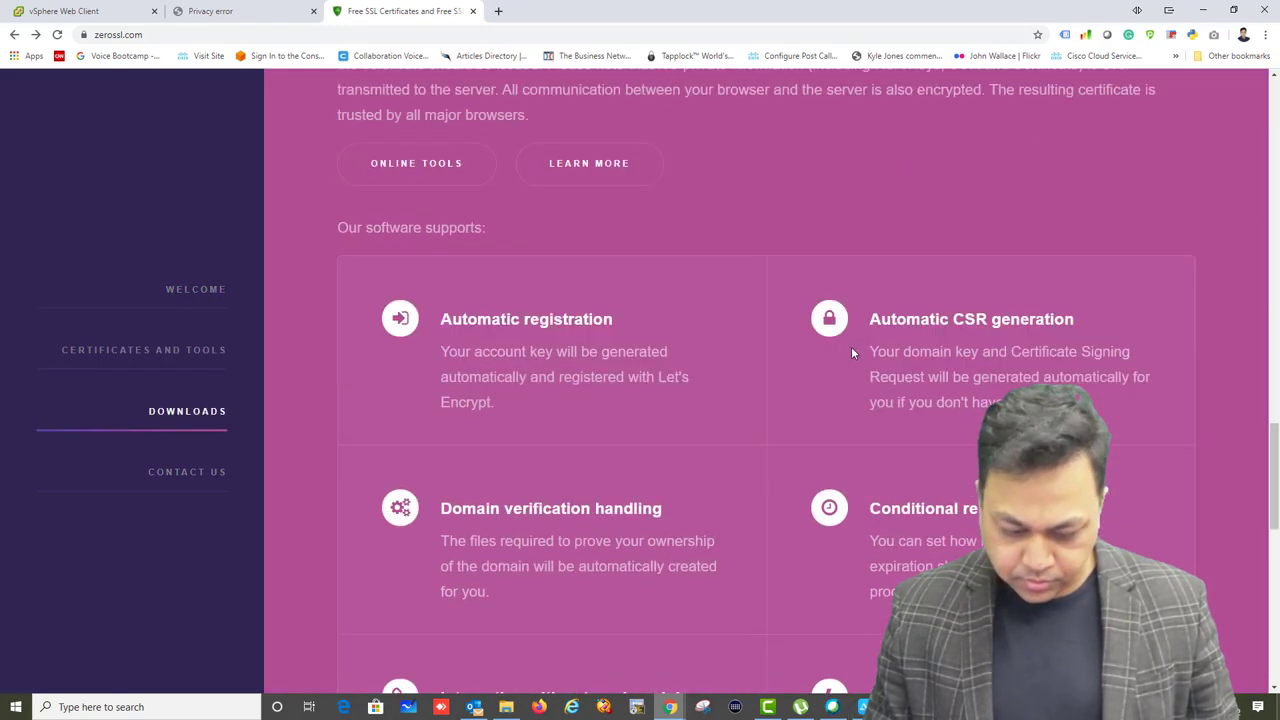
pyautogui.scroll(5, 852, 349)
pyautogui.scroll(7, 852, 350)
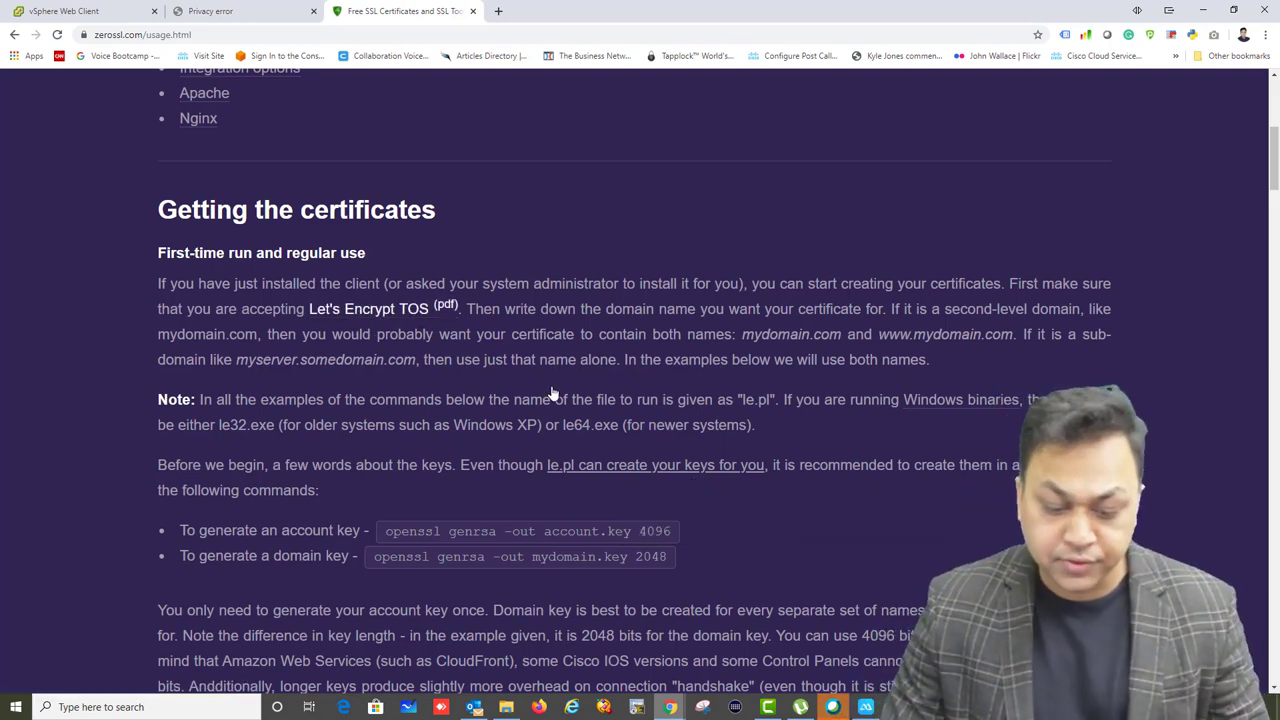
pyautogui.click(415, 309)
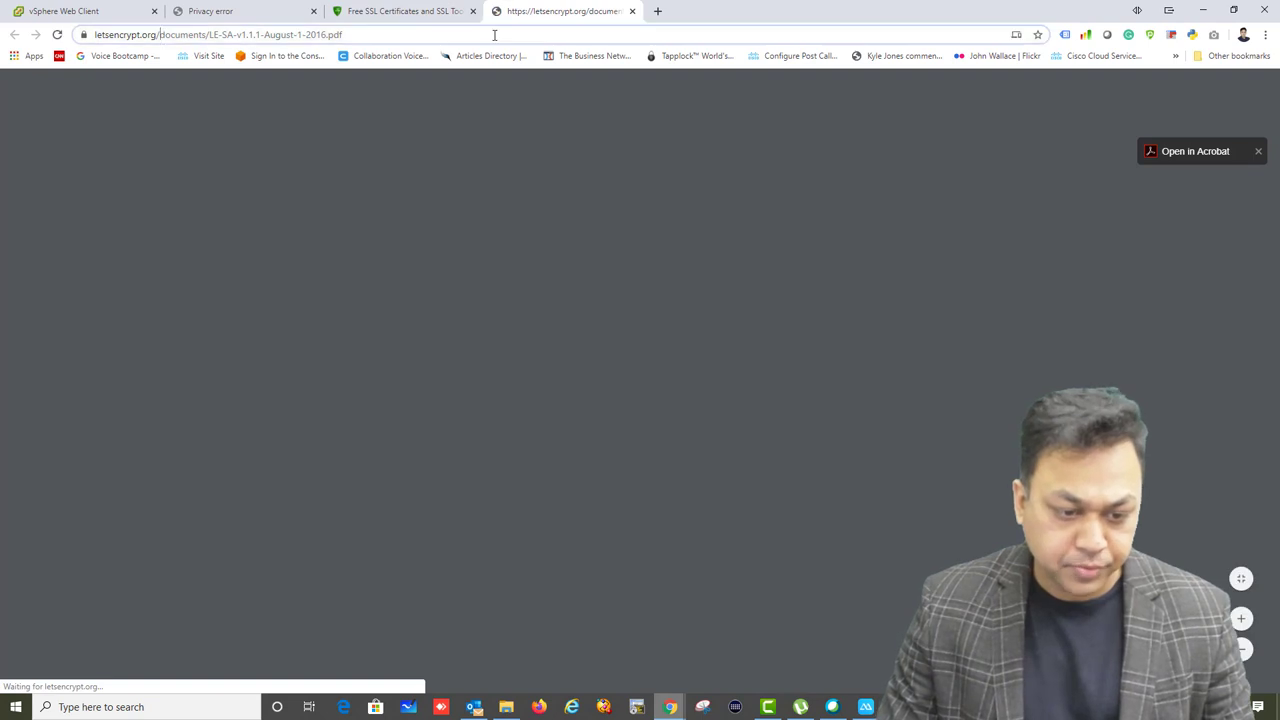
# Step: Load letsencrypt.org and open the Chain of Trust page from its Documentation
pyautogui.hotkey('shift', 'End')
pyautogui.press('BackSpace')
pyautogui.press('Return')
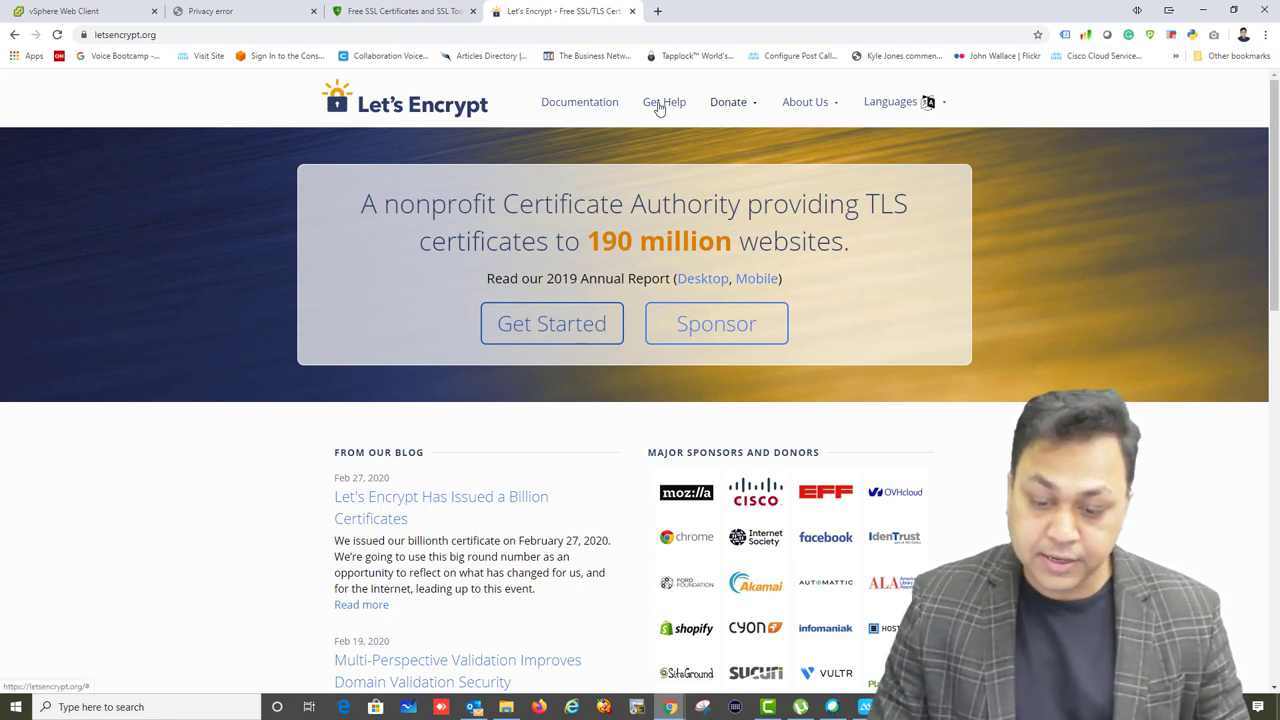
pyautogui.click(585, 110)
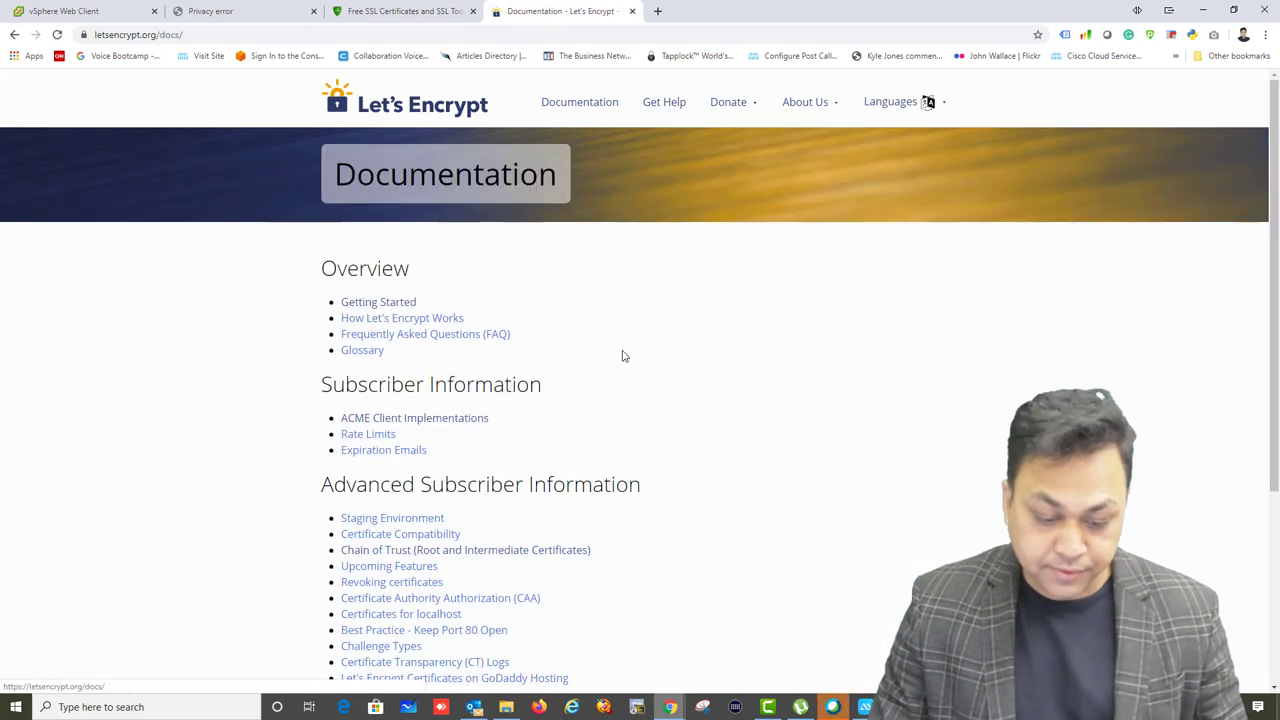
pyautogui.scroll(-2, 622, 368)
pyautogui.moveTo(286, 280); pyautogui.dragTo(432, 285)
pyautogui.moveTo(596, 352); pyautogui.dragTo(355, 356)
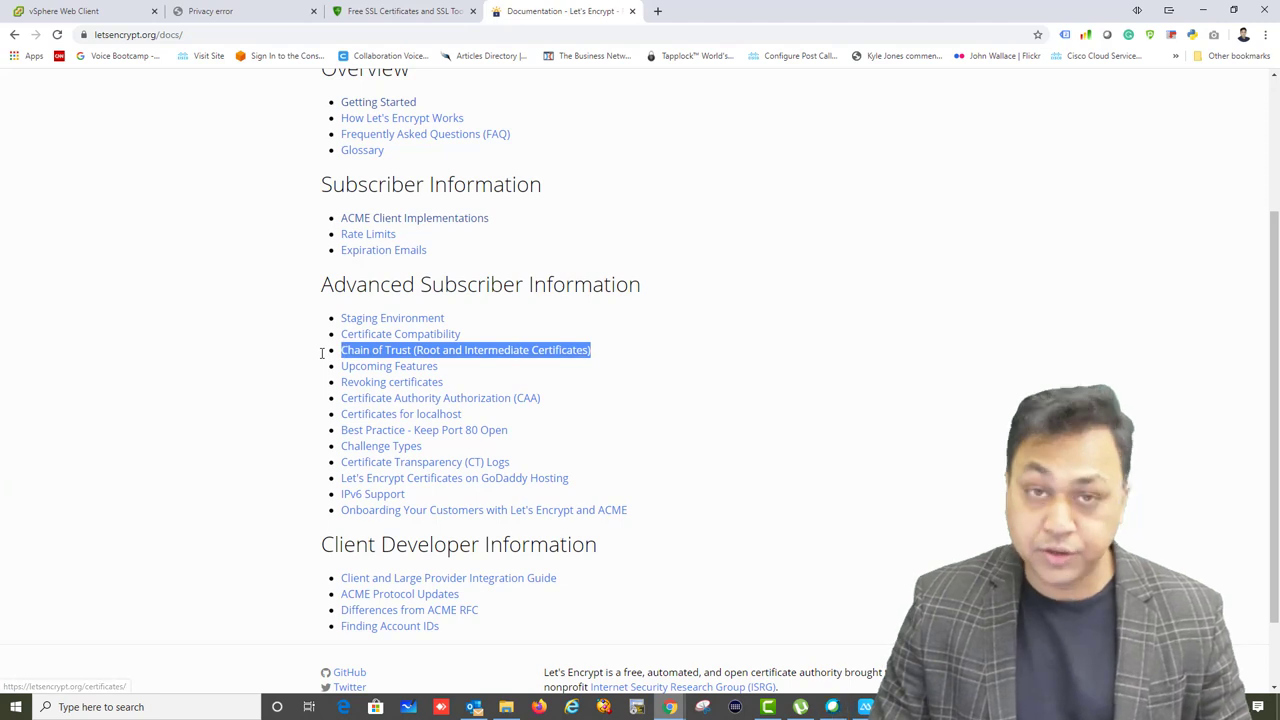
pyautogui.click(536, 356)
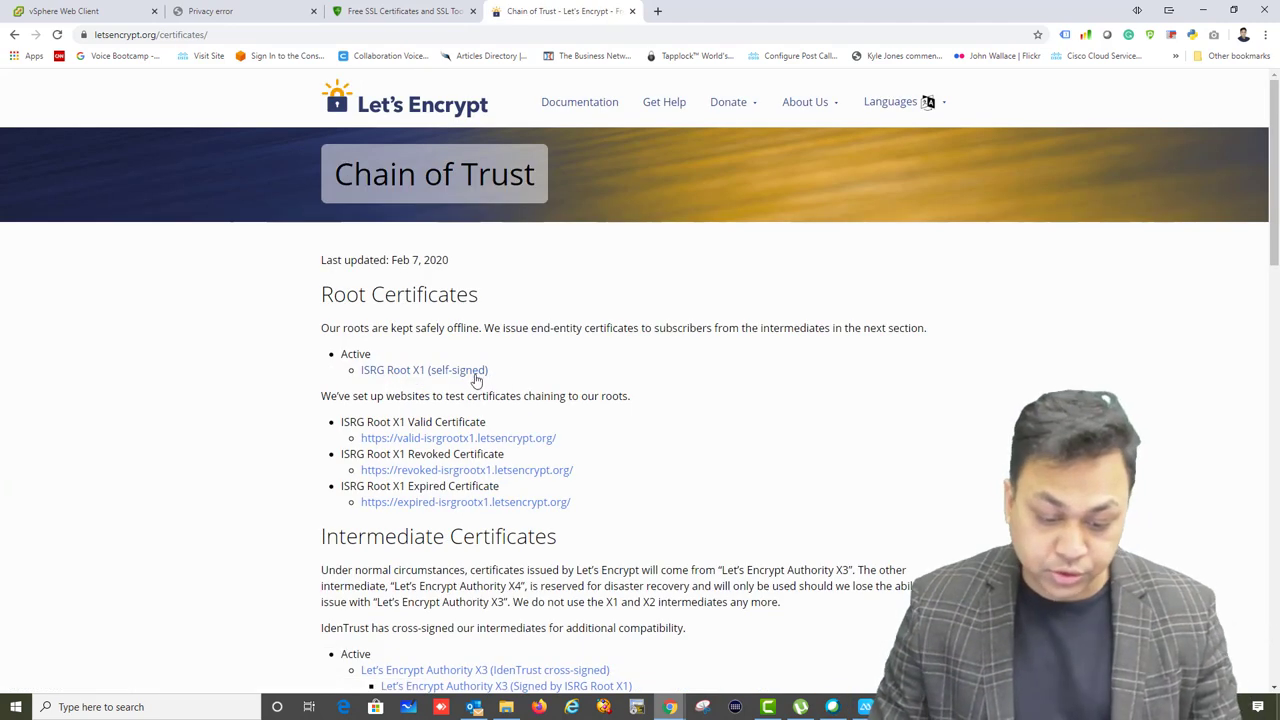
# Step: Open the ISRG Root X1 (self-signed) certificate text and copy all of it
pyautogui.moveTo(490, 370); pyautogui.dragTo(359, 370)
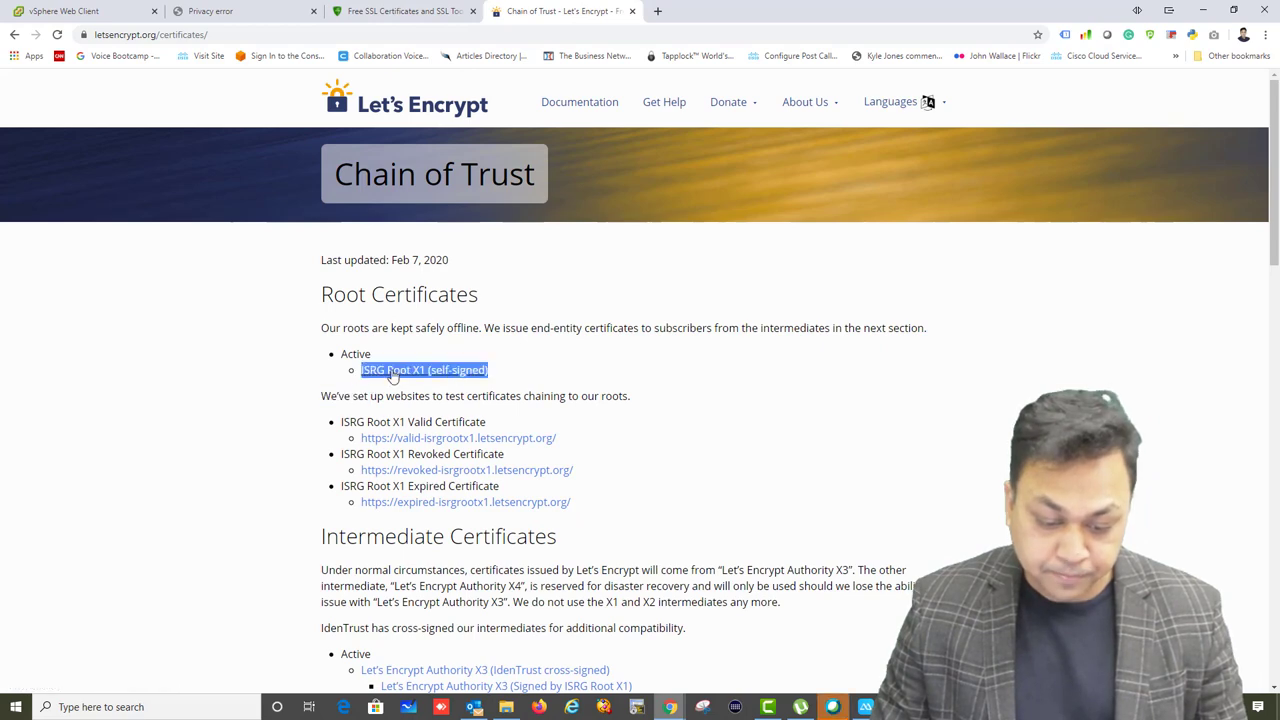
pyautogui.click(392, 372)
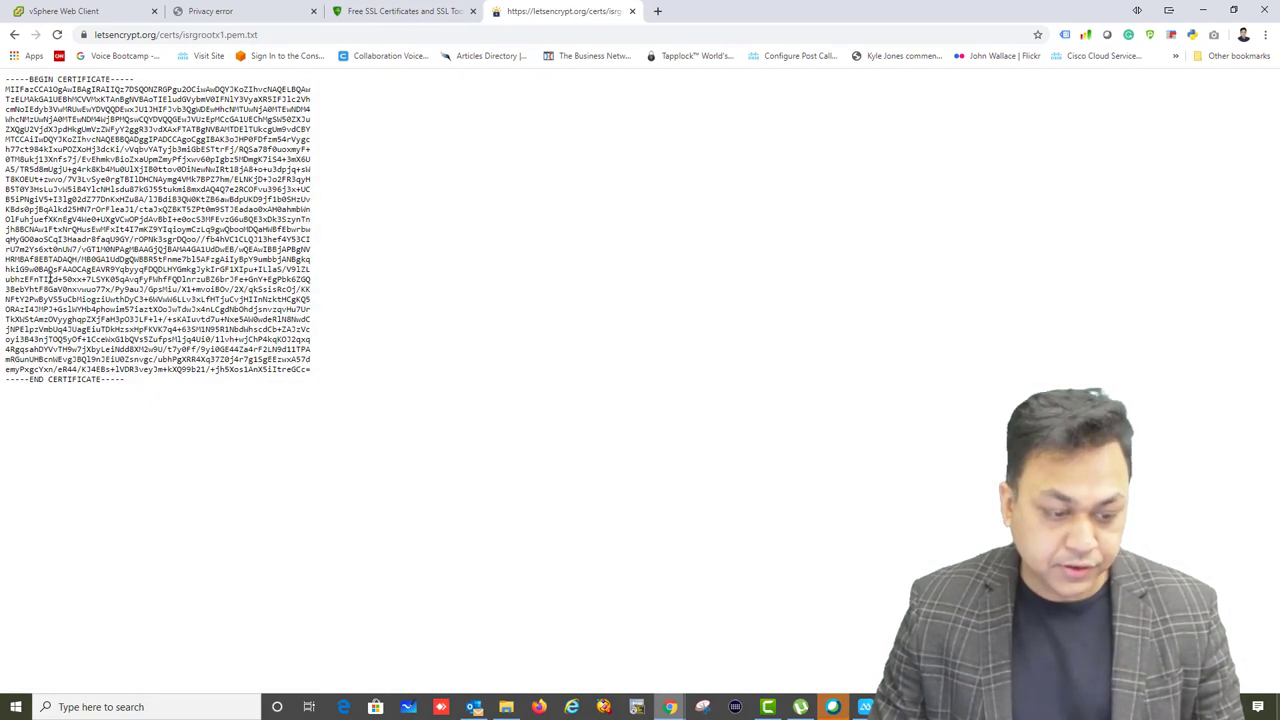
pyautogui.moveTo(125, 382); pyautogui.dragTo(8, 82)
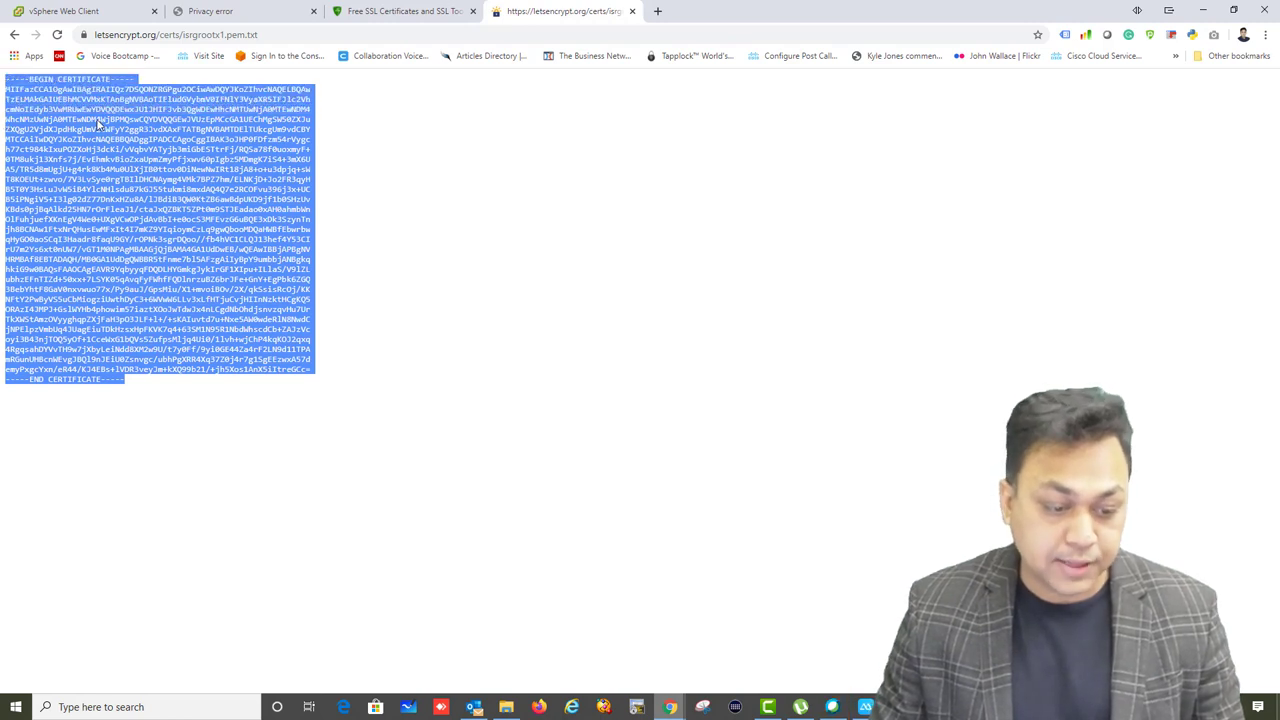
pyautogui.rightClick(98, 122)
pyautogui.click(110, 129)
# Step: Launch Notepad from Windows search and paste the certificate text
pyautogui.click(201, 716)
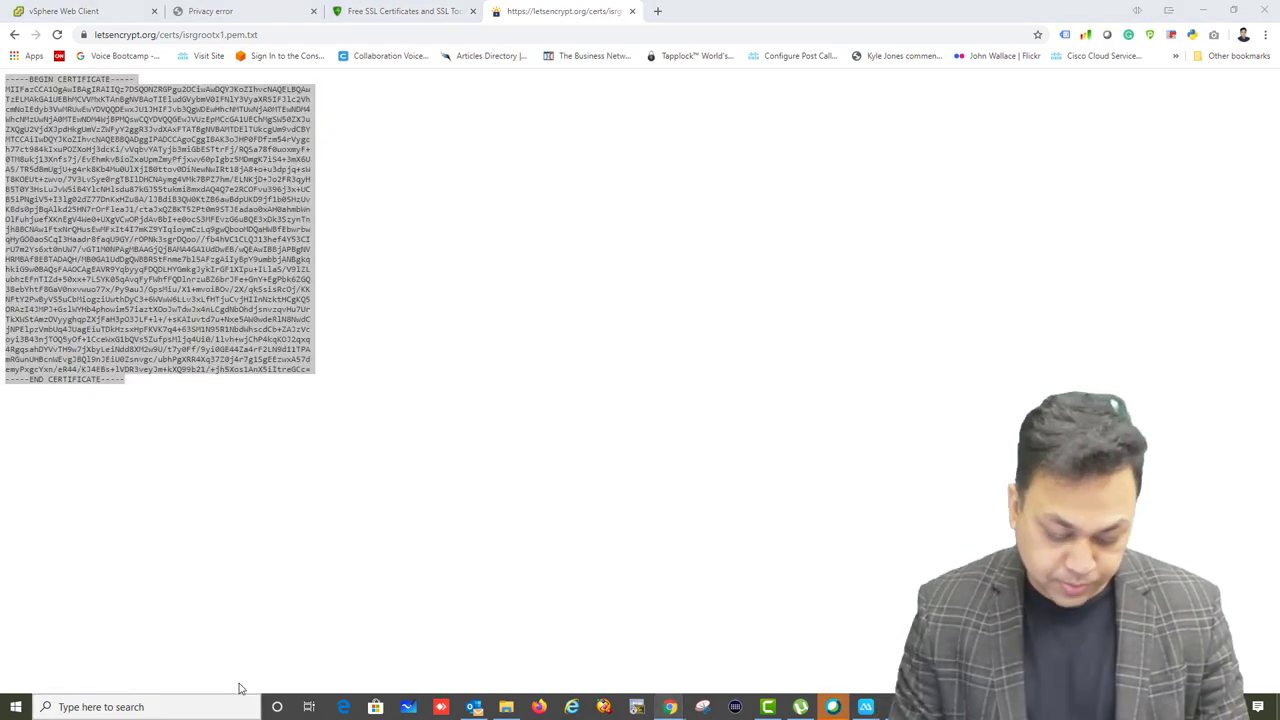
pyautogui.write('notepad')
pyautogui.press('Return')
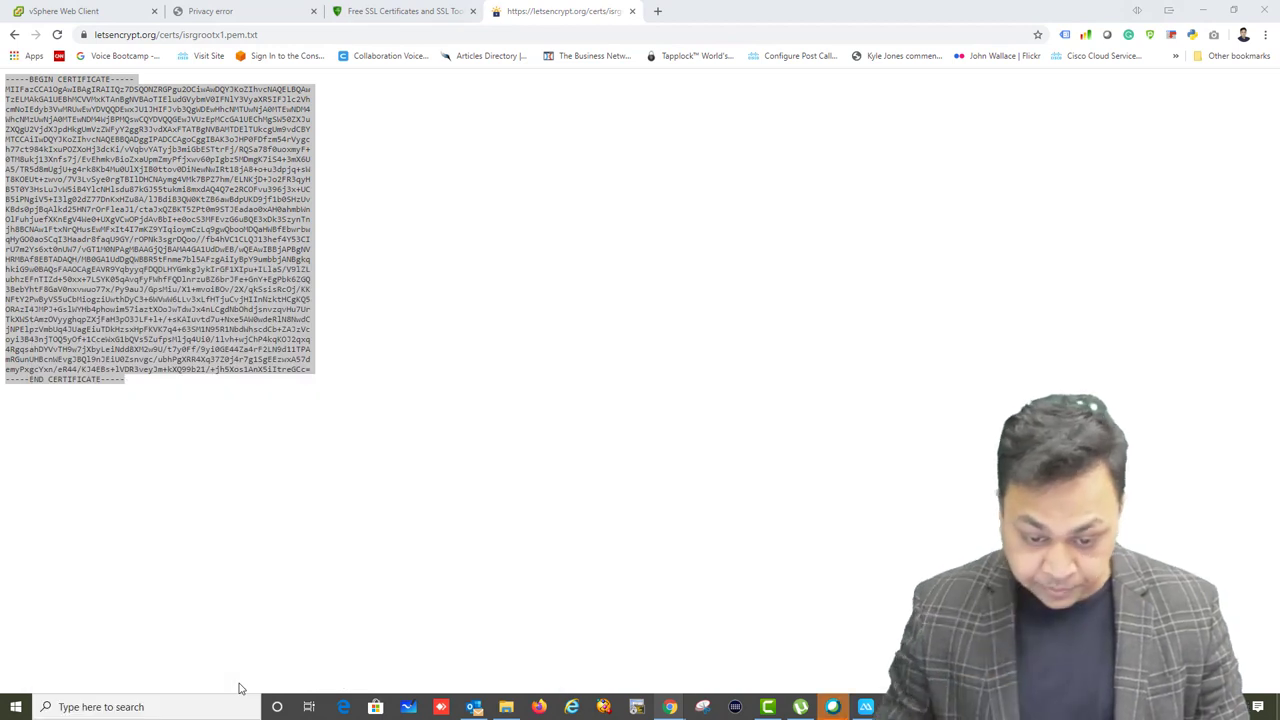
pyautogui.hotkey('ctrl', 'v')
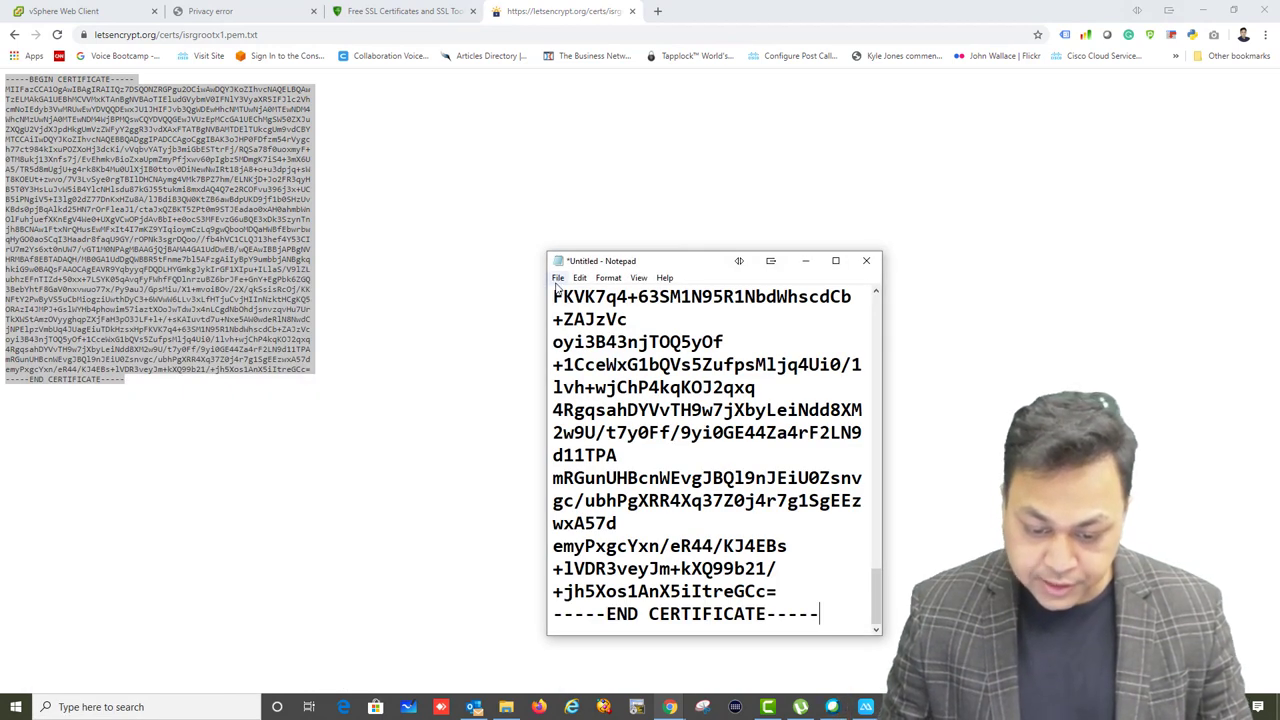
# Step: Save the text on the Desktop as RootCertLetsEncrypt.cer with All Files type, then switch to certlm
pyautogui.click(558, 277)
pyautogui.click(603, 354)
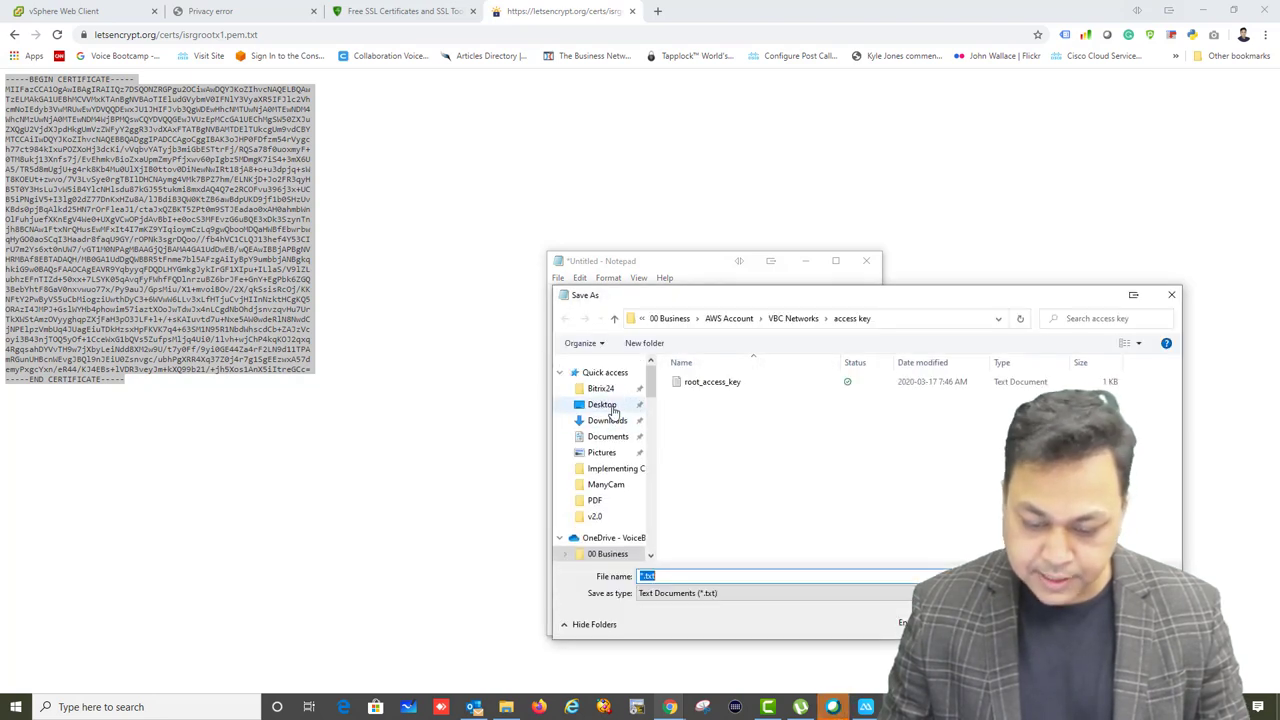
pyautogui.click(608, 405)
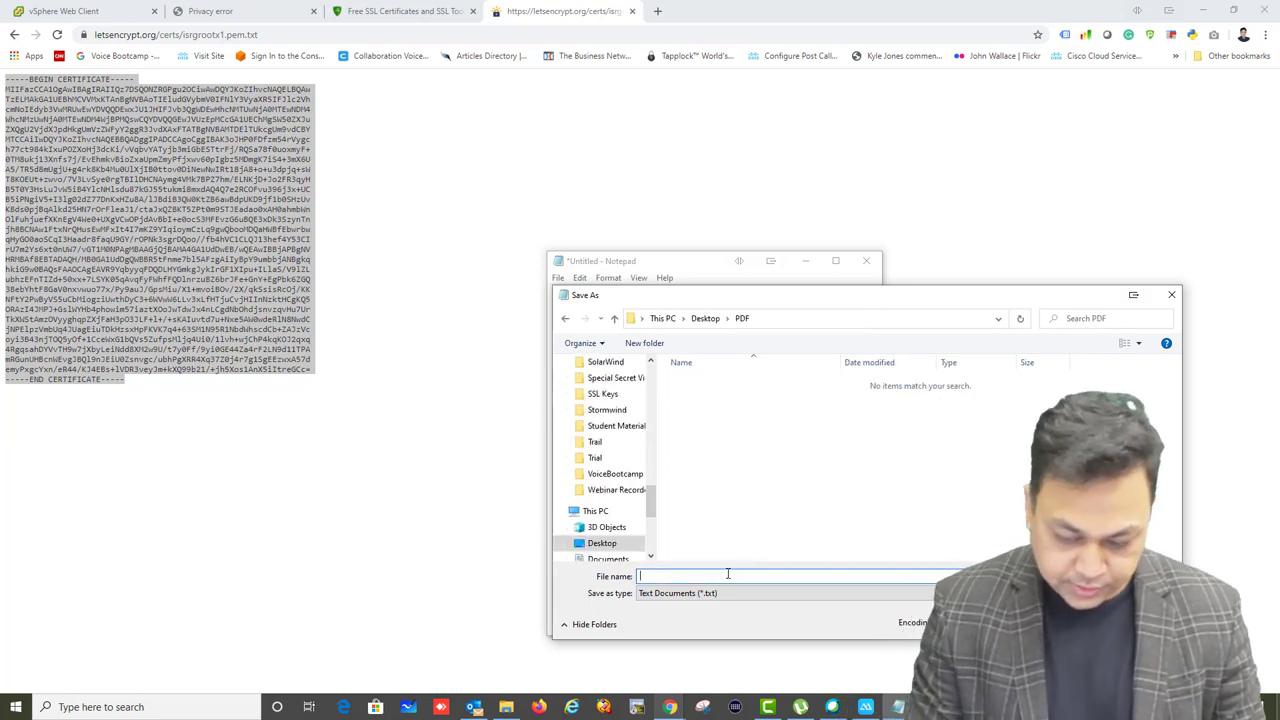
pyautogui.write('CertLetsEncr')
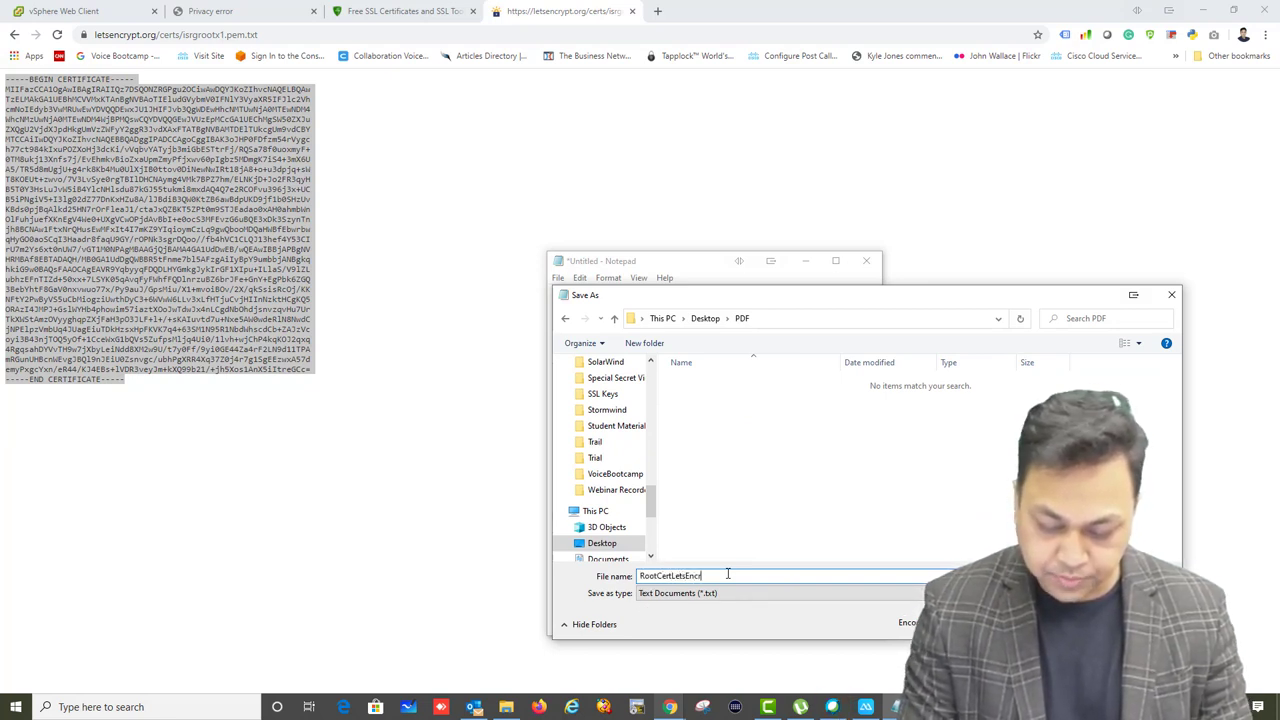
pyautogui.write('.cer')
pyautogui.press('Tab')
pyautogui.press('Down')
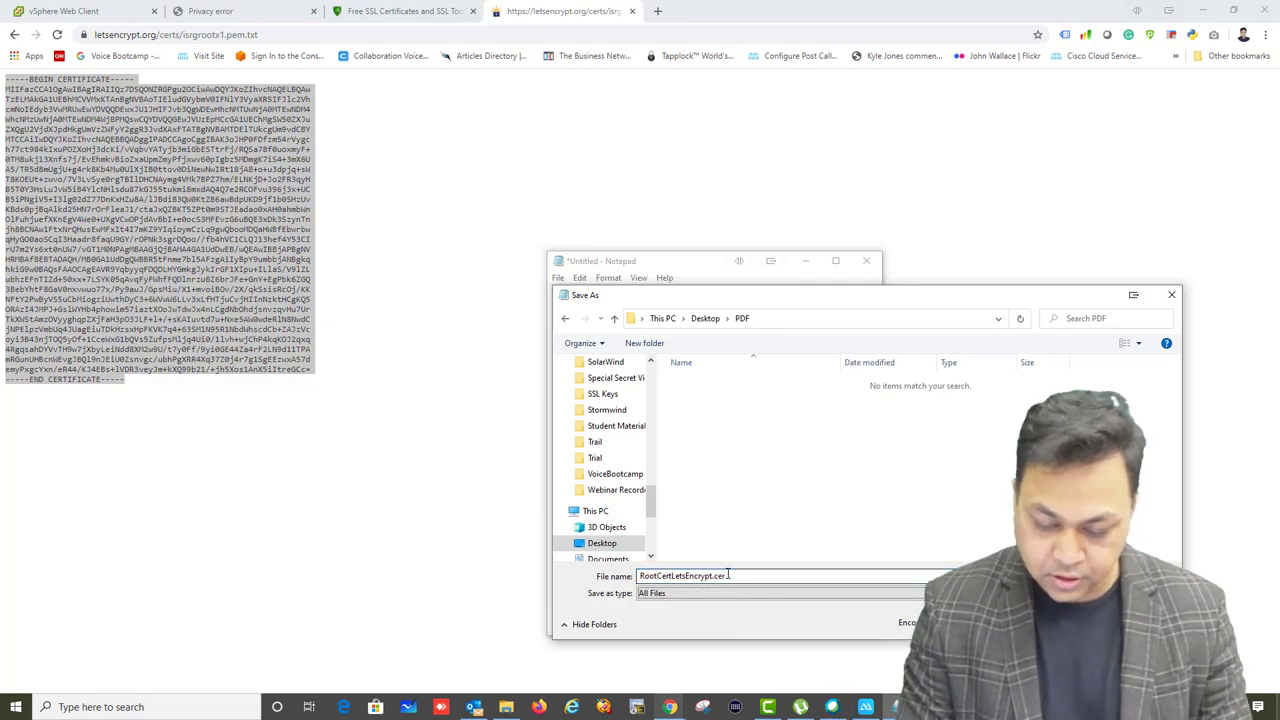
pyautogui.hotkey('shift', 'Tab')
pyautogui.press('Return')
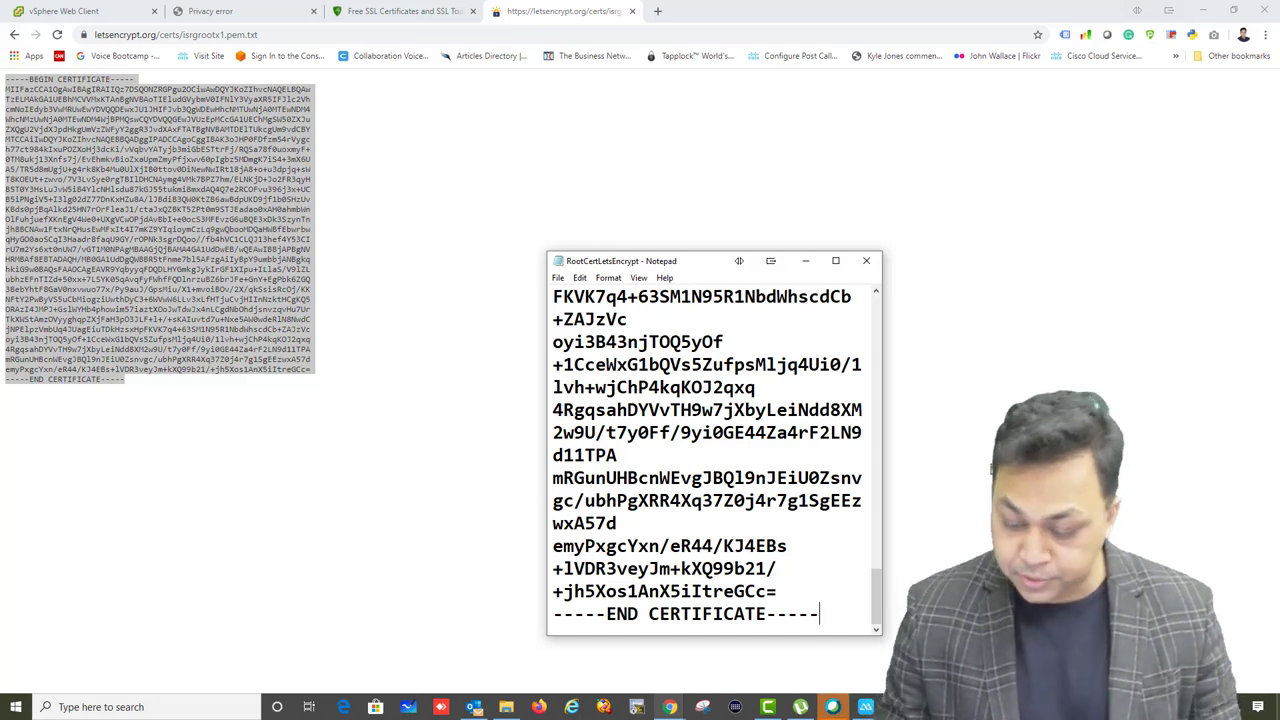
pyautogui.hotkey('alt', 'Tab')
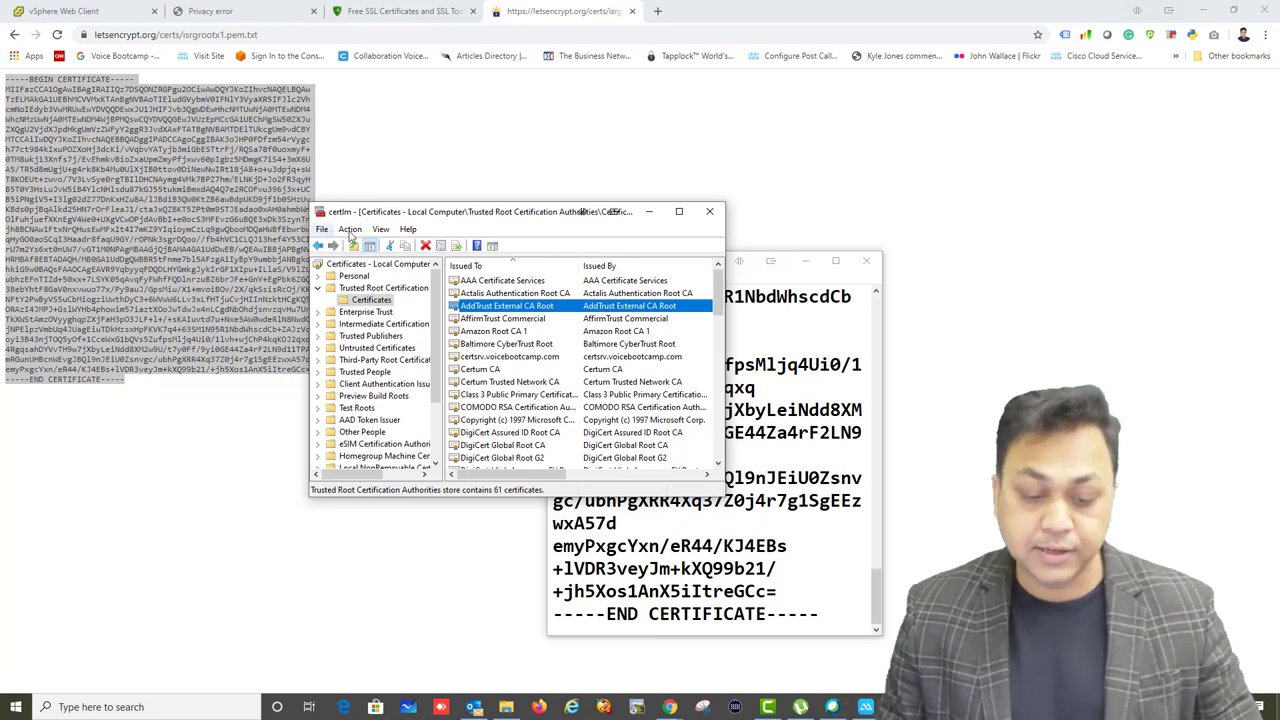
# Step: Start the Import task on the trusted root Certificates store and pass the wizard's welcome page
pyautogui.click(321, 229)
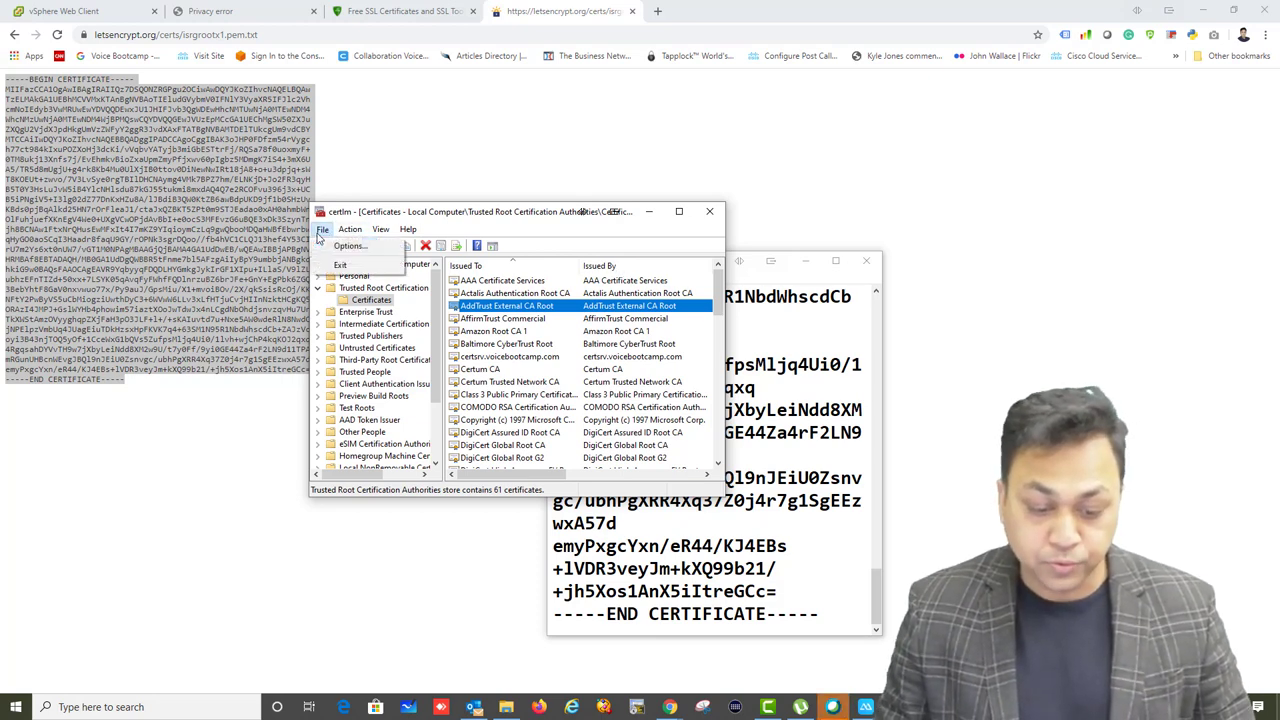
pyautogui.moveTo(350, 229)
pyautogui.moveTo(370, 266)
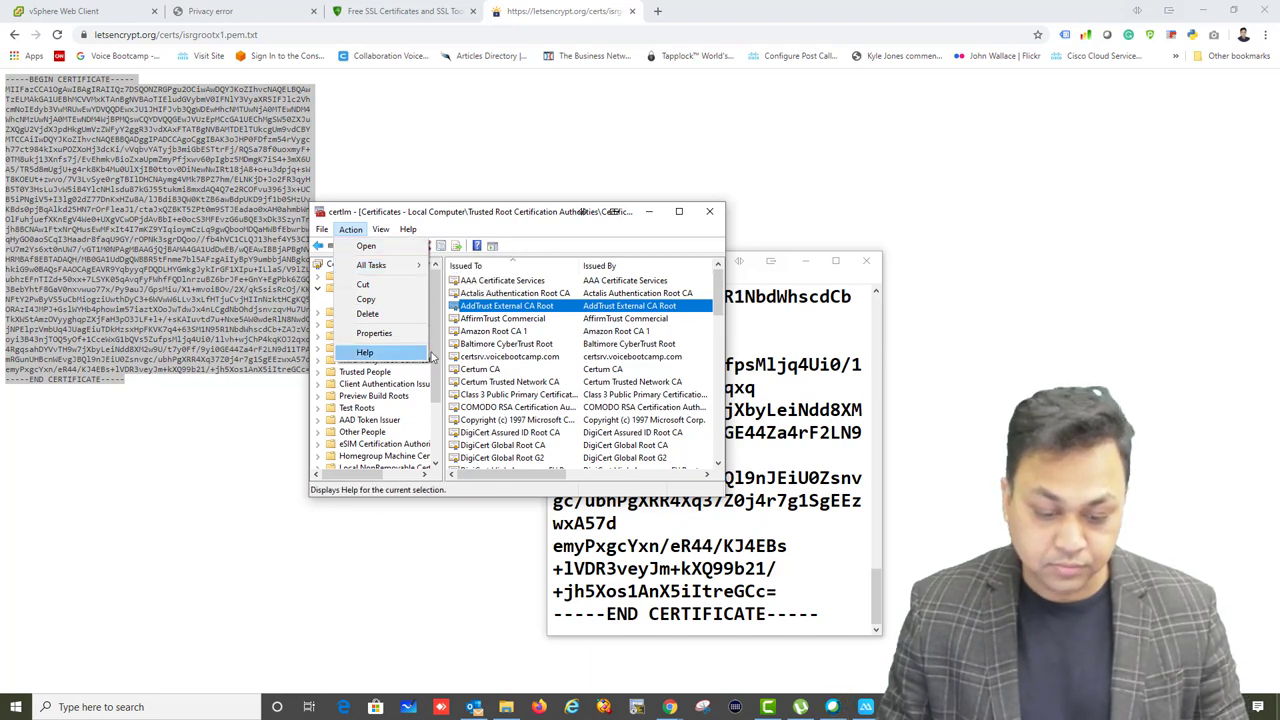
pyautogui.press('Escape')
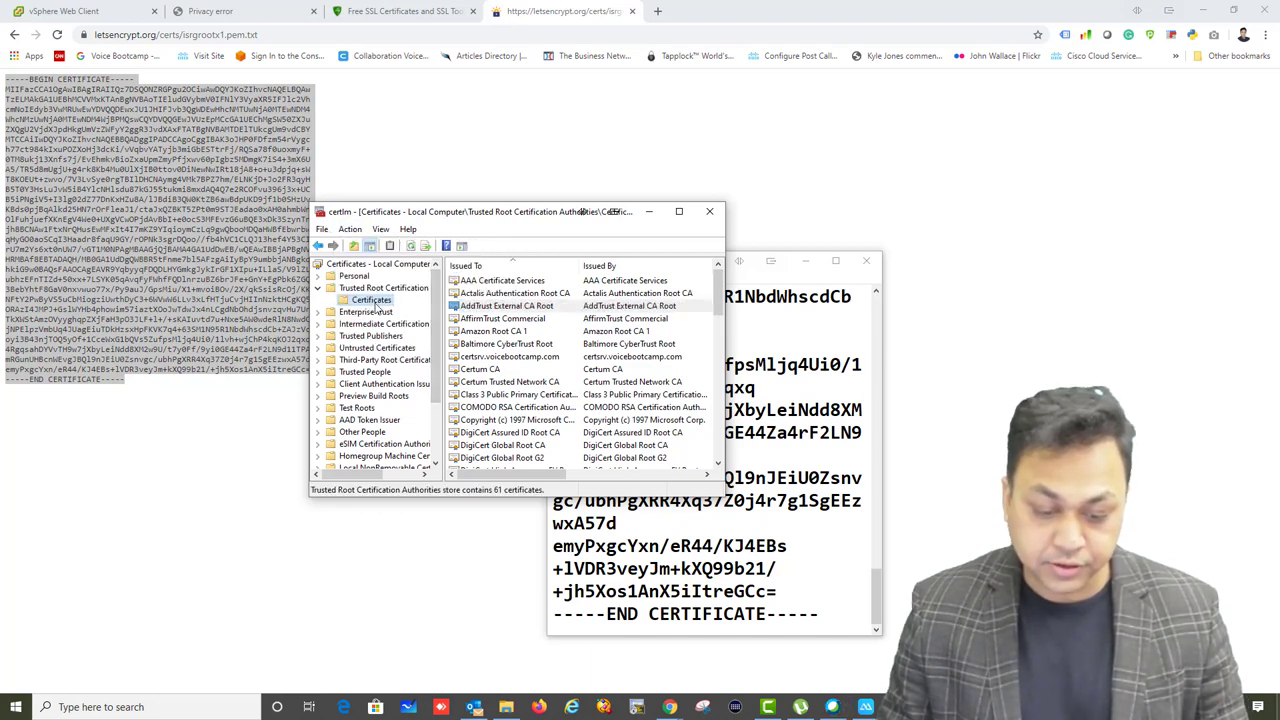
pyautogui.rightClick(385, 302)
pyautogui.moveTo(405, 314)
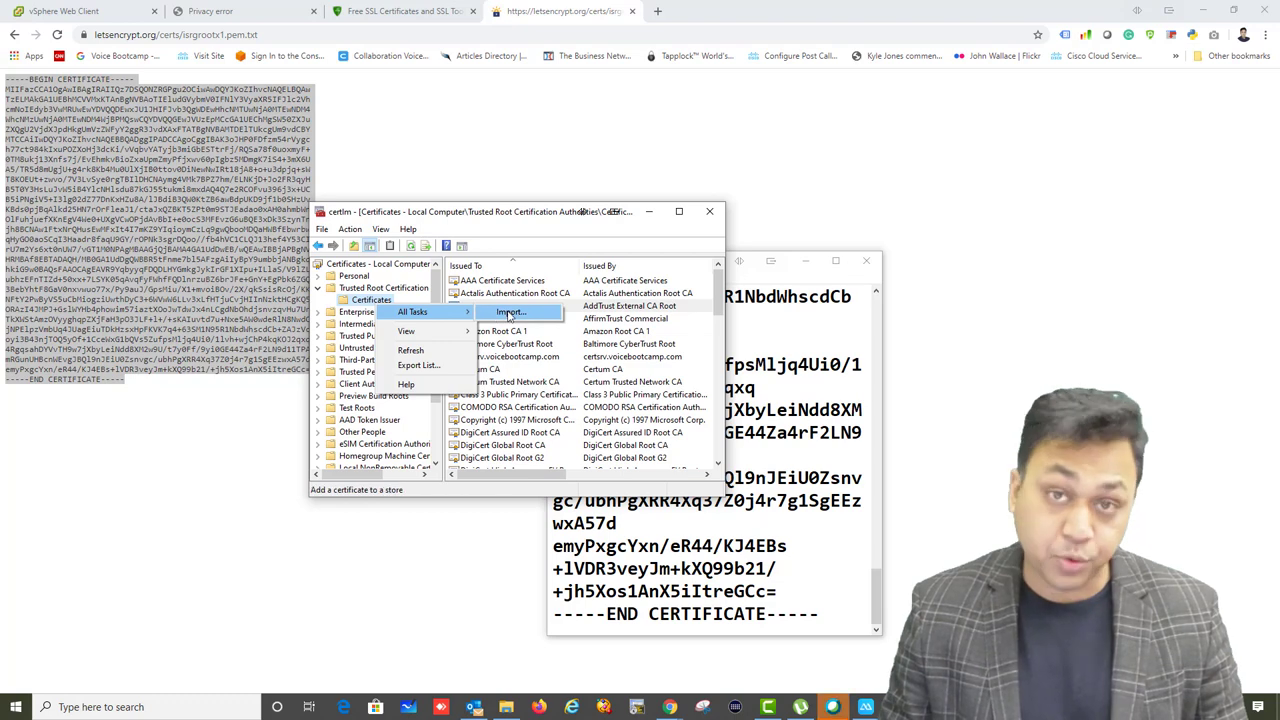
pyautogui.click(509, 313)
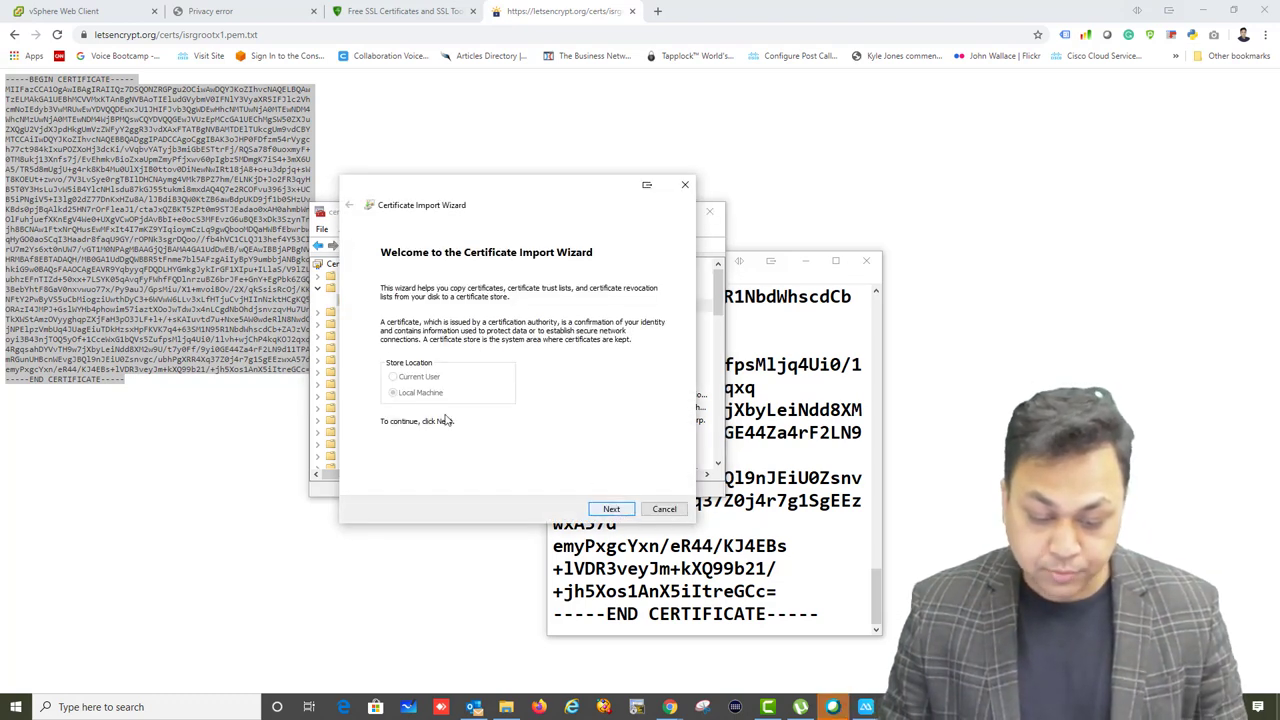
pyautogui.click(610, 507)
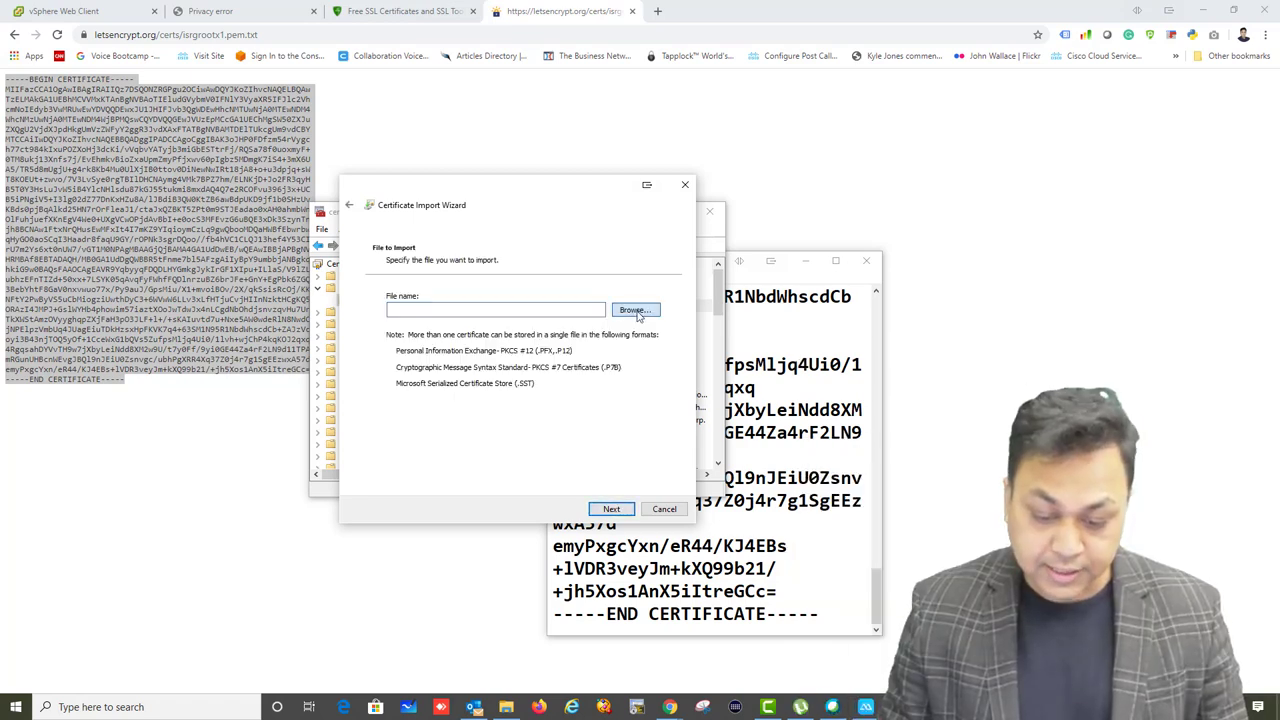
# Step: Choose RootCertLetsEncrypt from Desktop\PDF as the file to import and continue
pyautogui.click(637, 312)
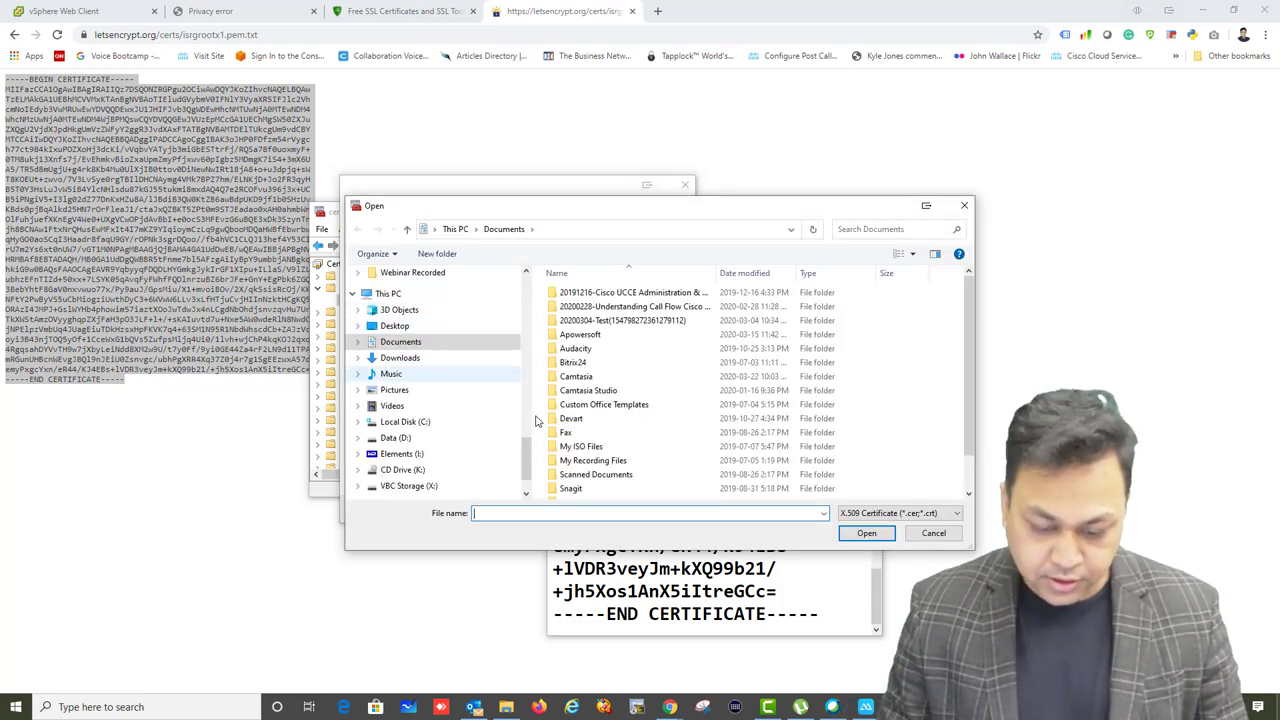
pyautogui.click(396, 327)
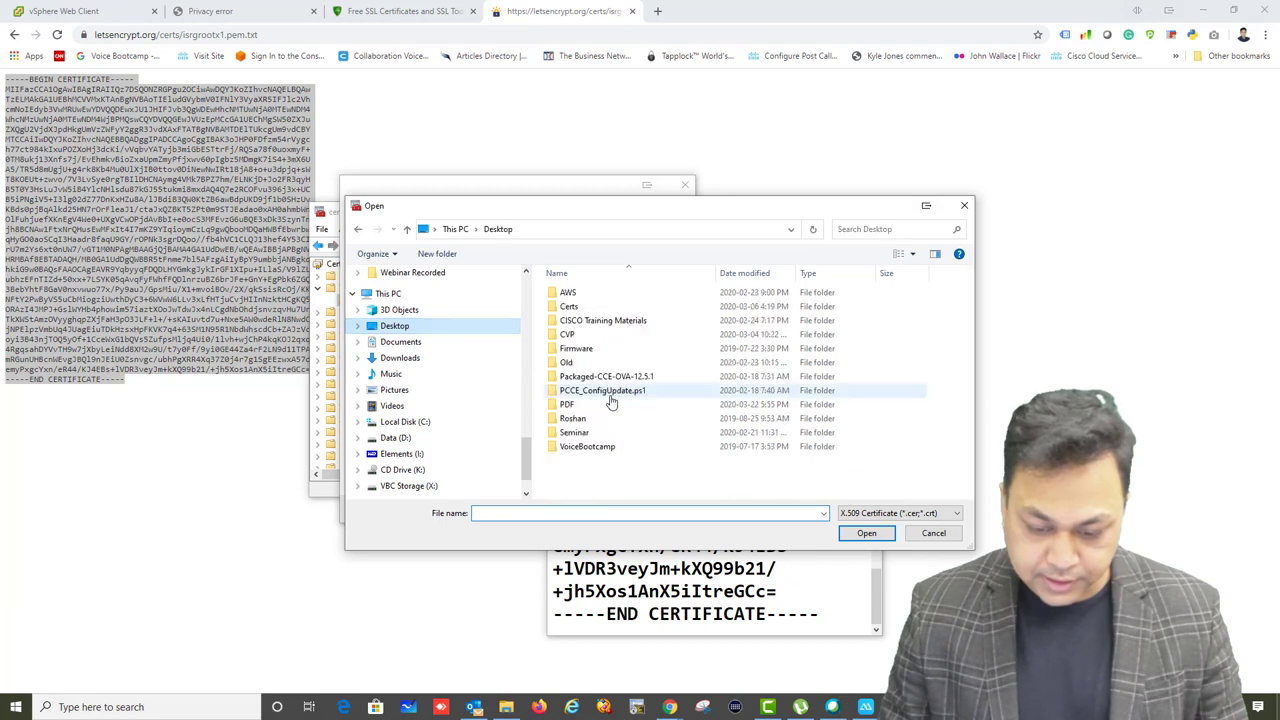
pyautogui.click(585, 402)
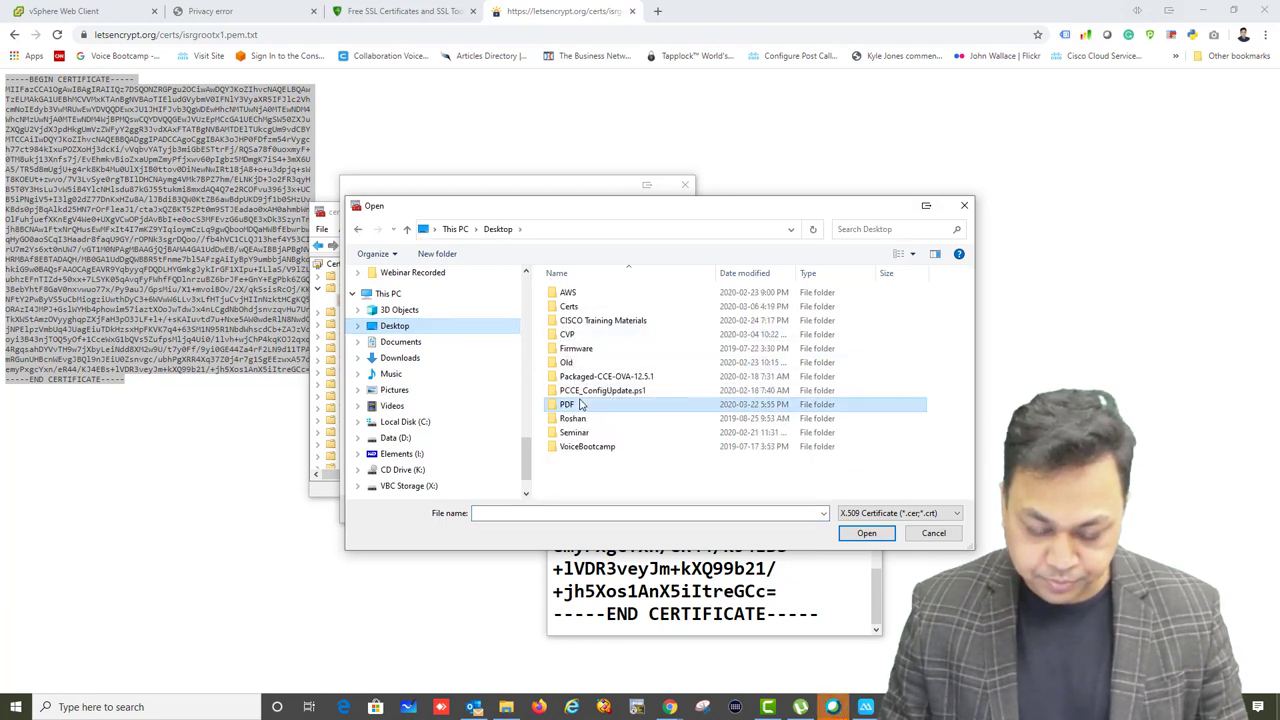
pyautogui.doubleClick(606, 408)
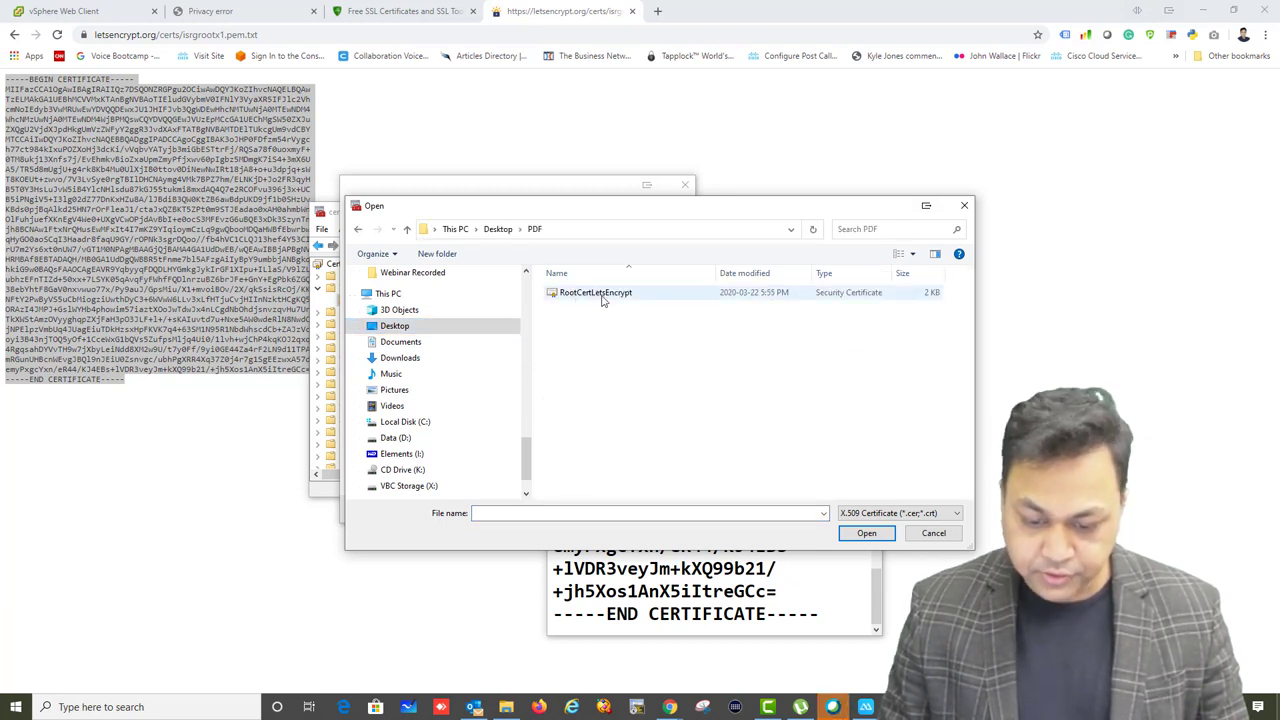
pyautogui.doubleClick(596, 293)
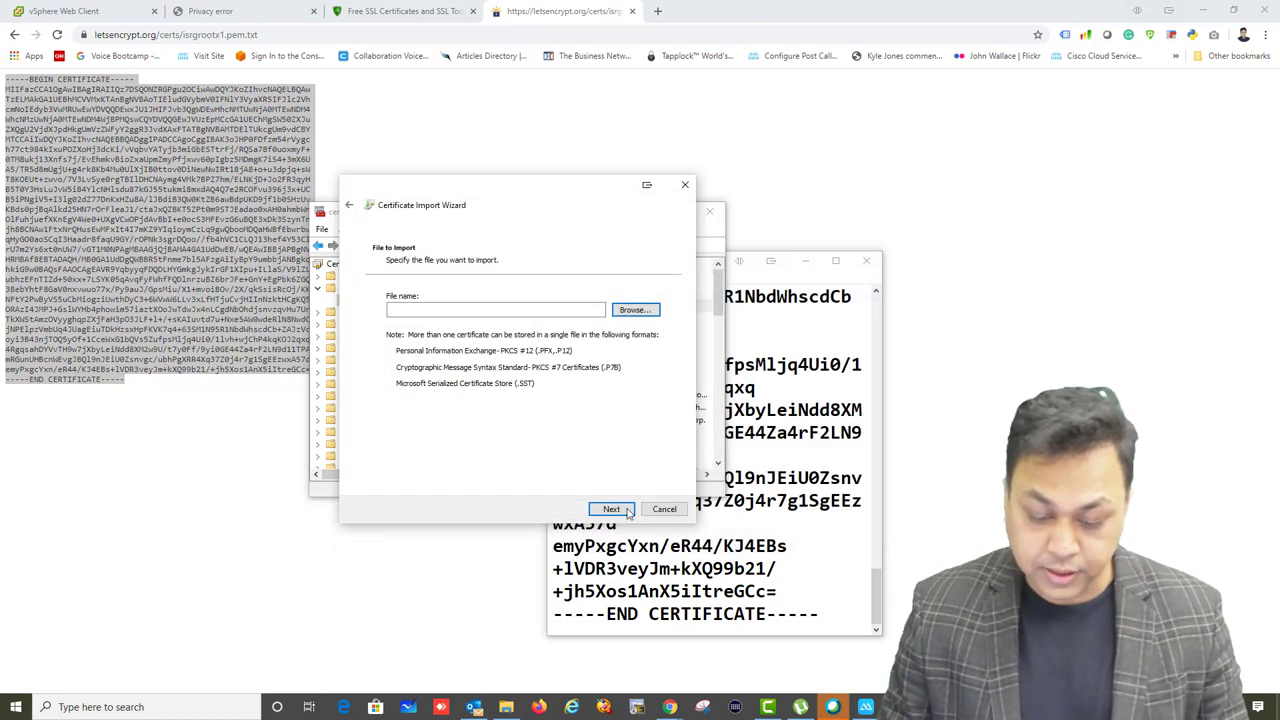
pyautogui.click(626, 510)
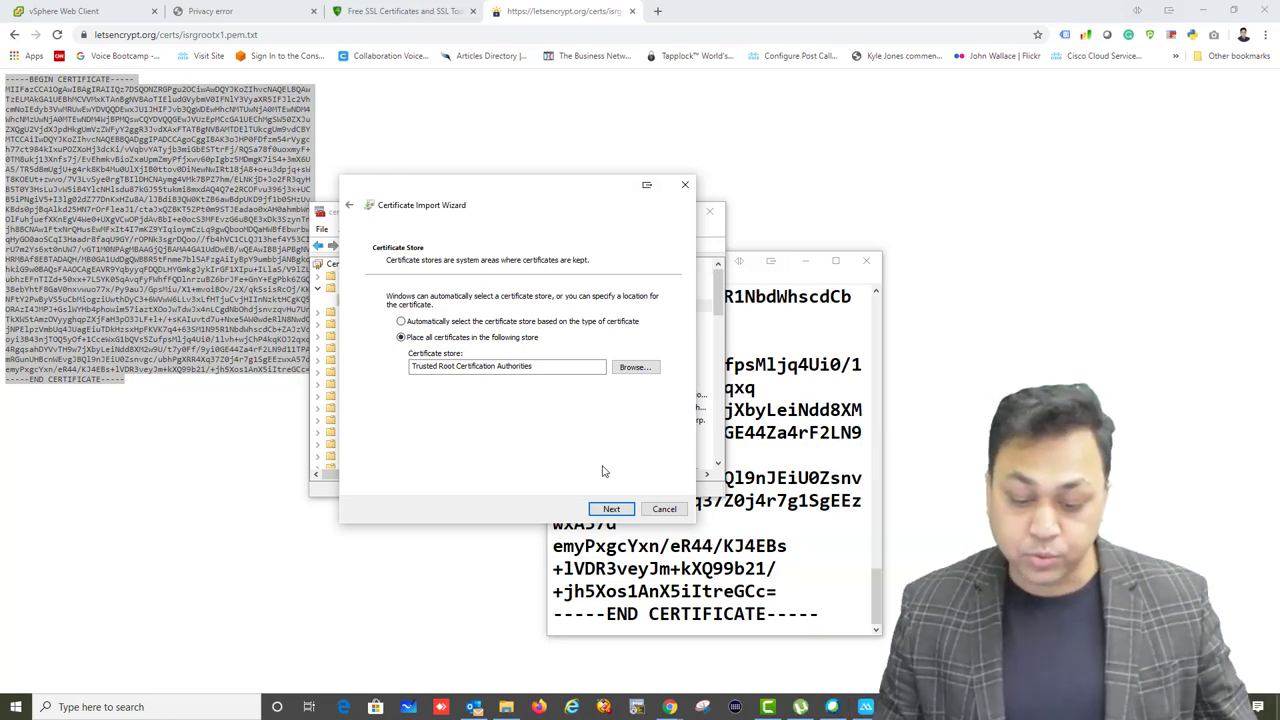
# Step: Place the certificate in Trusted Root Certification Authorities, finish the wizard and acknowledge the success message
pyautogui.click(652, 368)
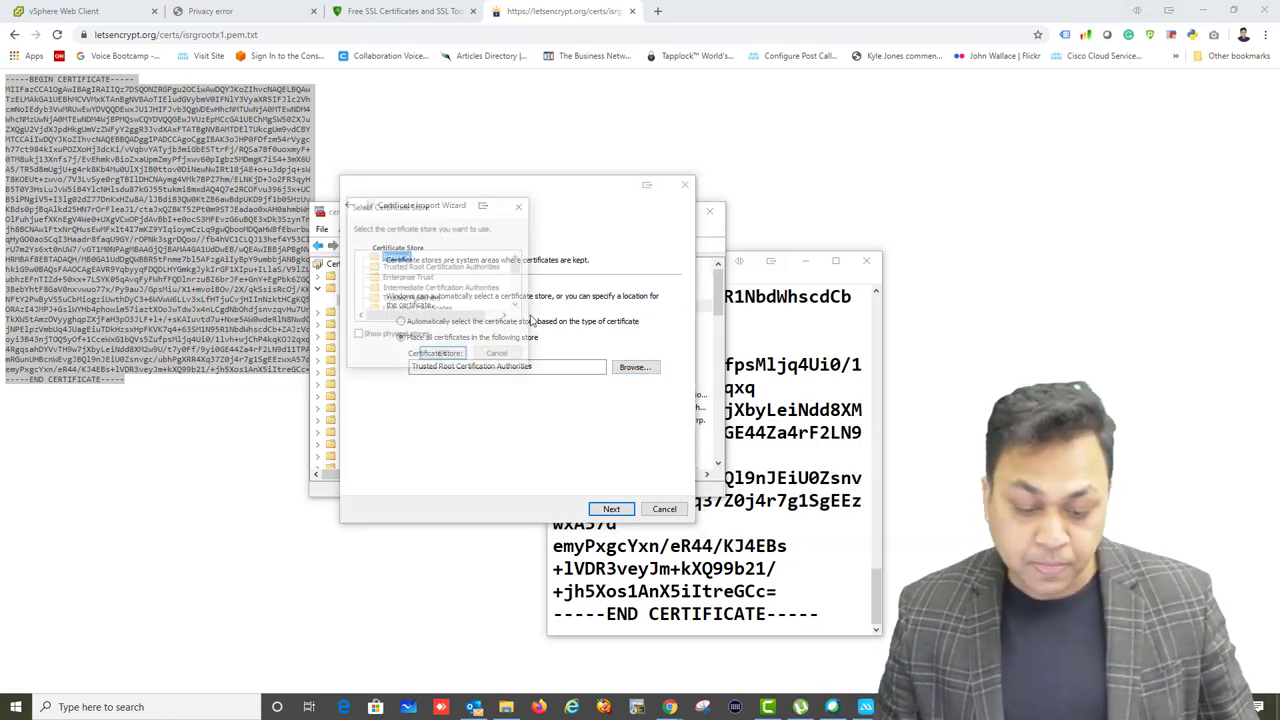
pyautogui.click(409, 268)
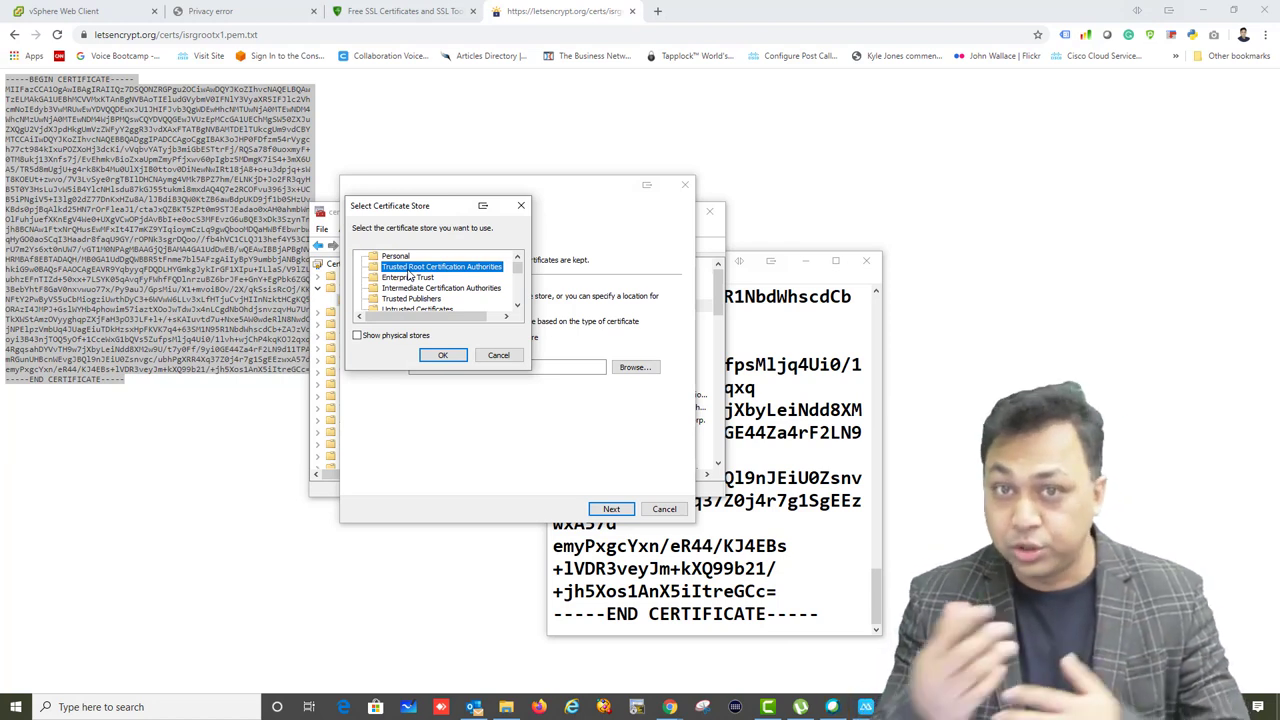
pyautogui.click(445, 356)
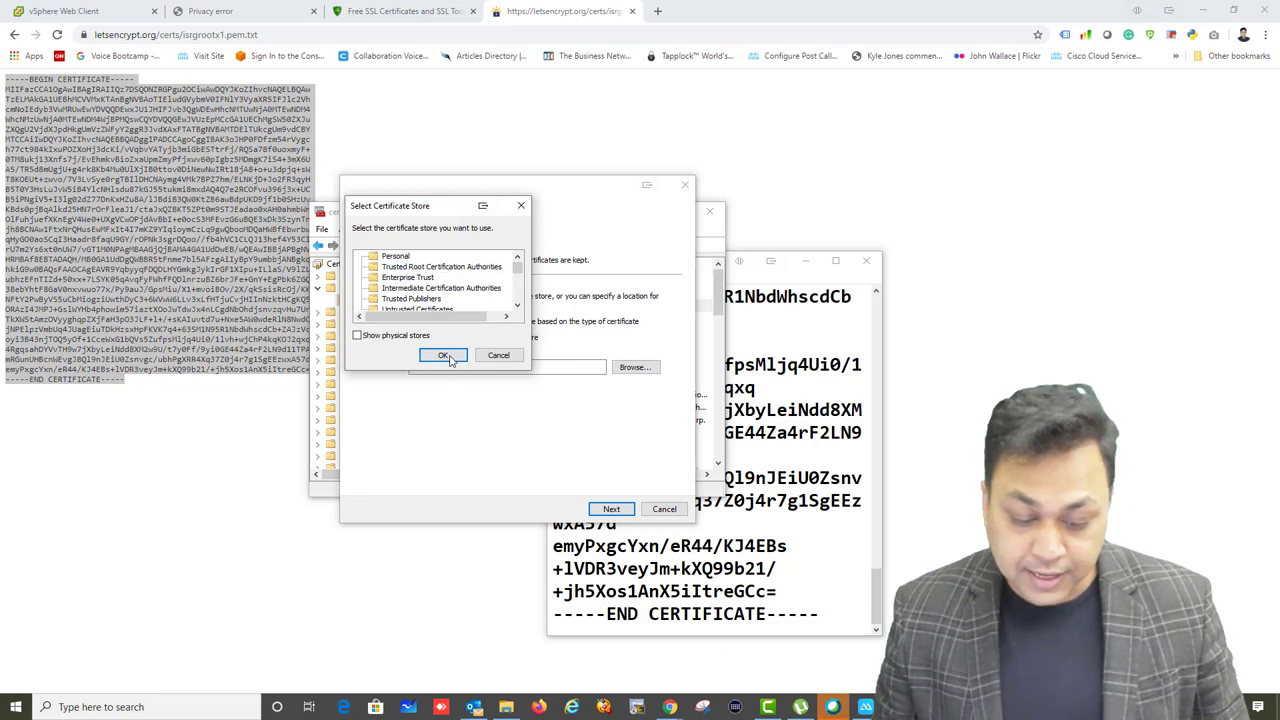
pyautogui.click(617, 509)
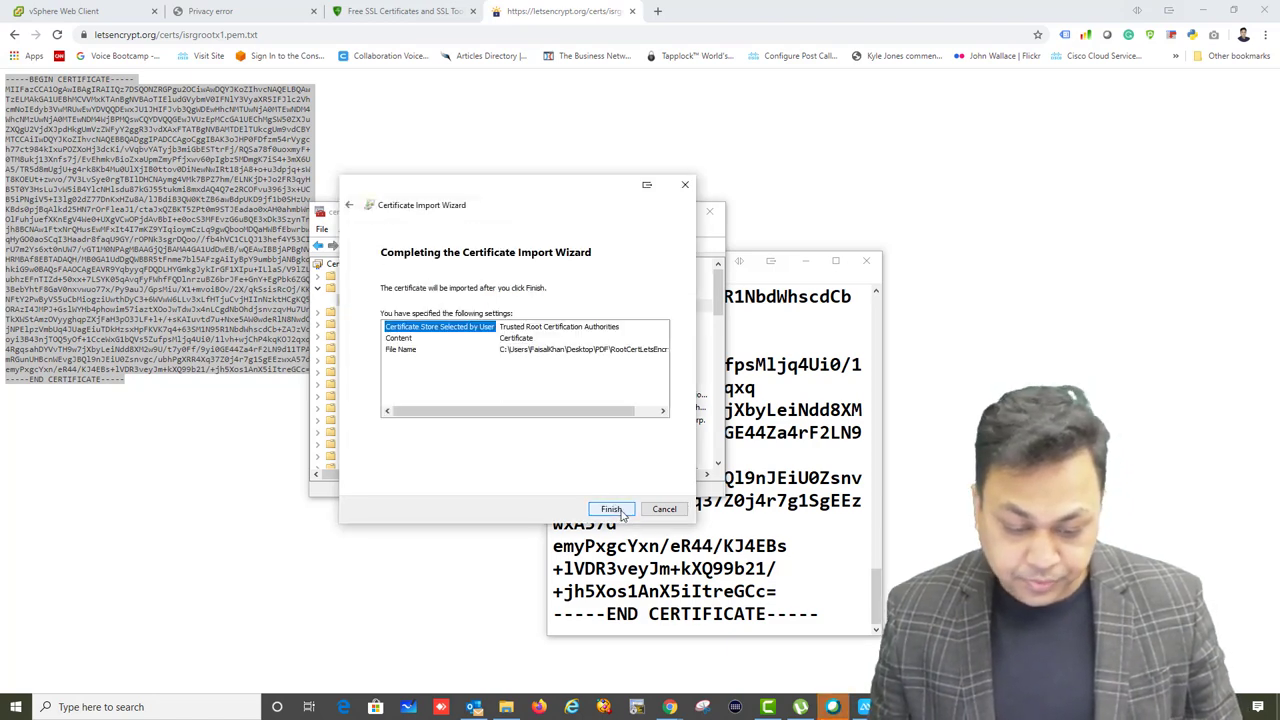
pyautogui.click(620, 512)
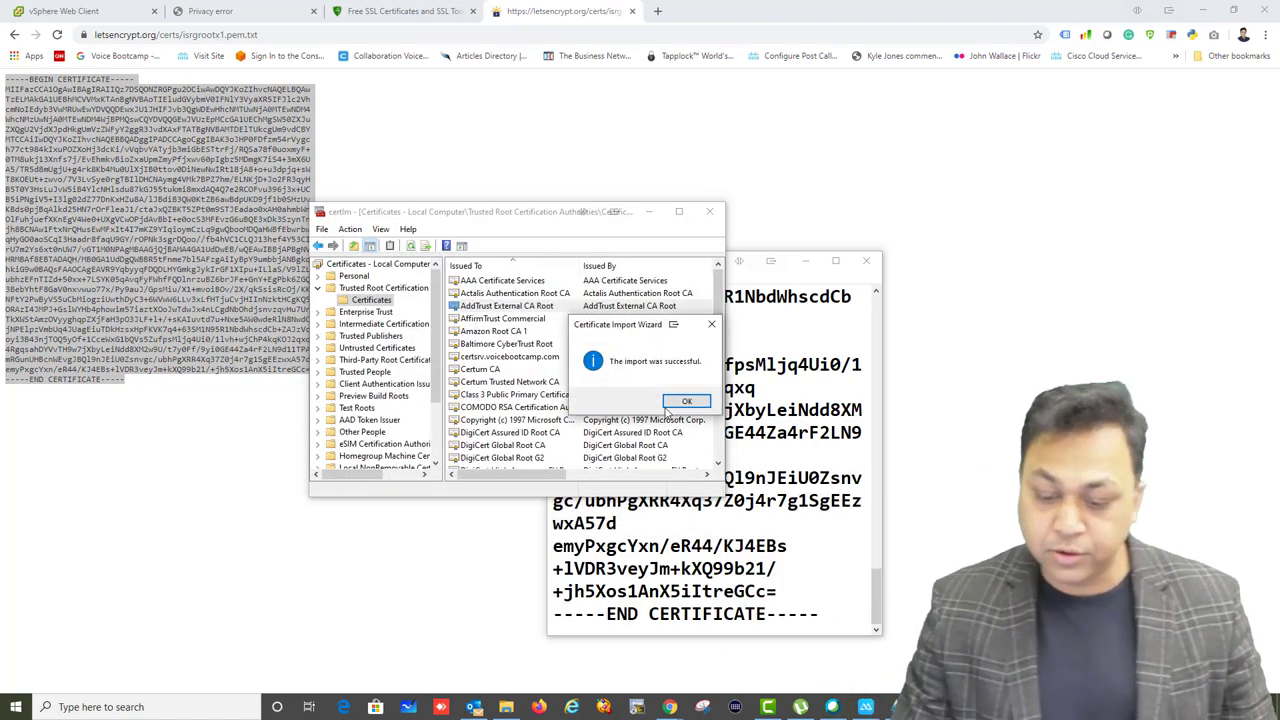
pyautogui.click(684, 402)
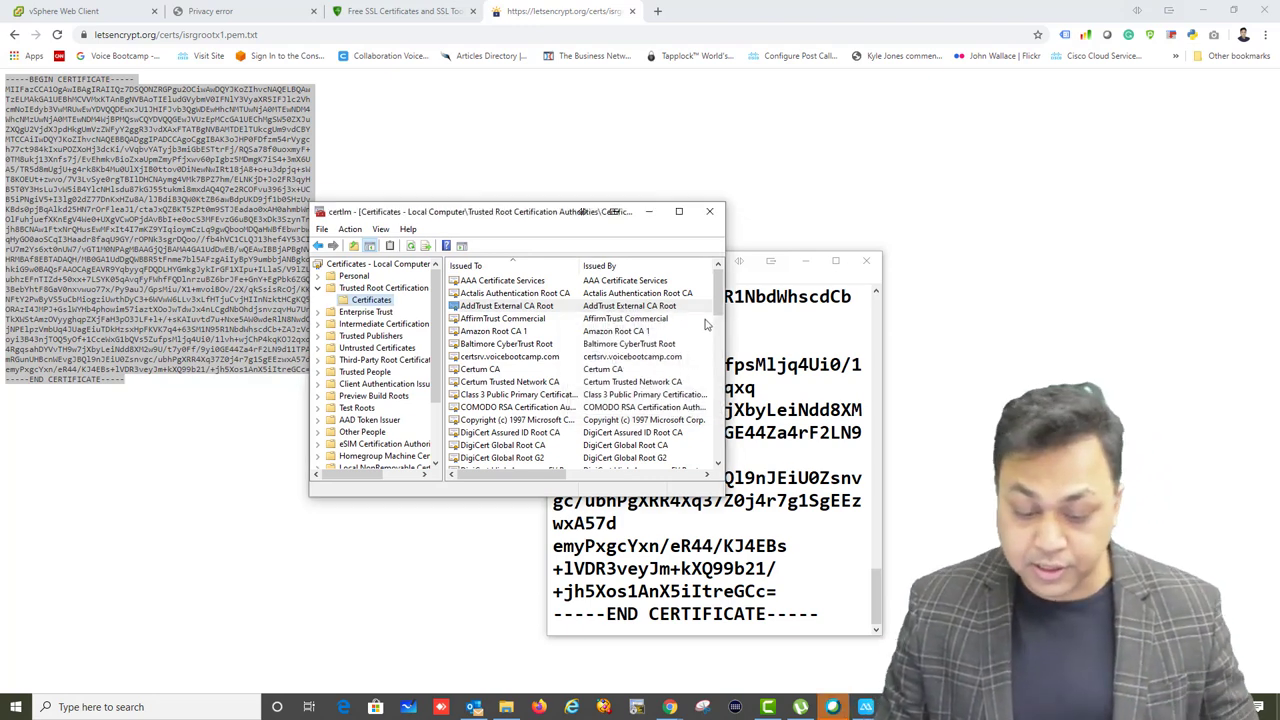
# Step: Maximize certlm, refresh the Certificates folder and select the new ISRG Root X1 entry
pyautogui.click(679, 211)
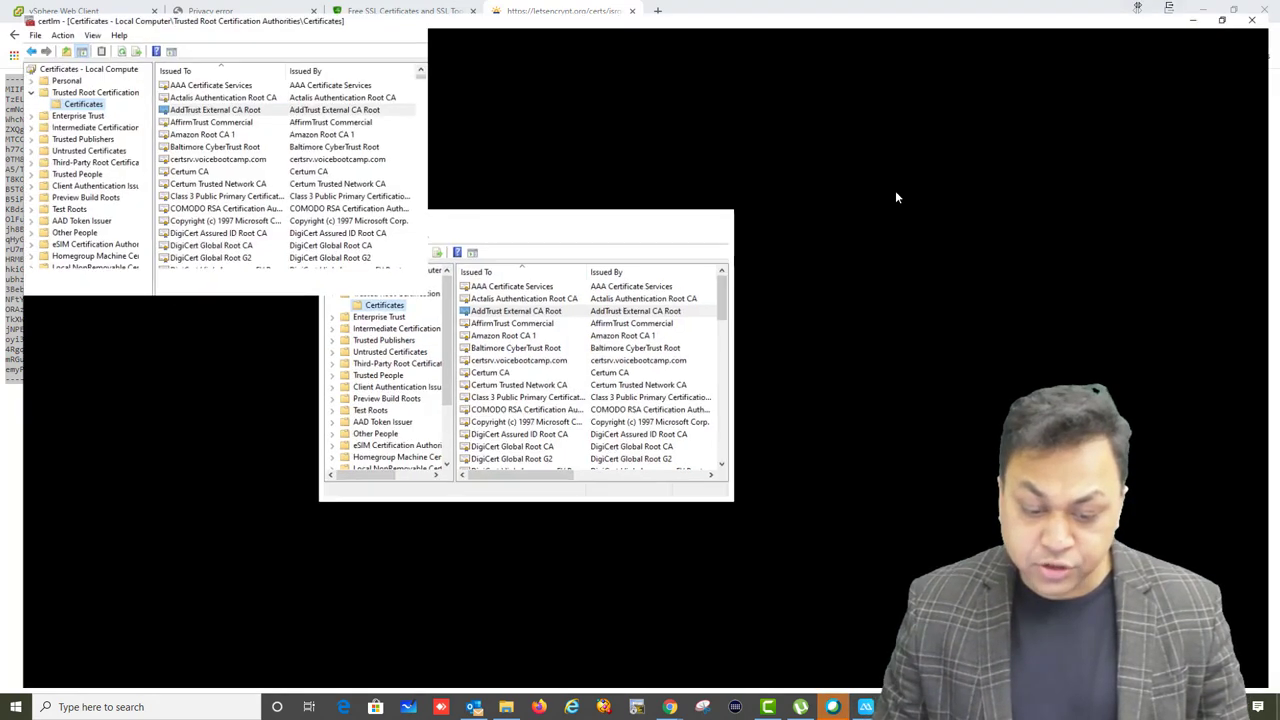
pyautogui.scroll(-5, 1273, 124)
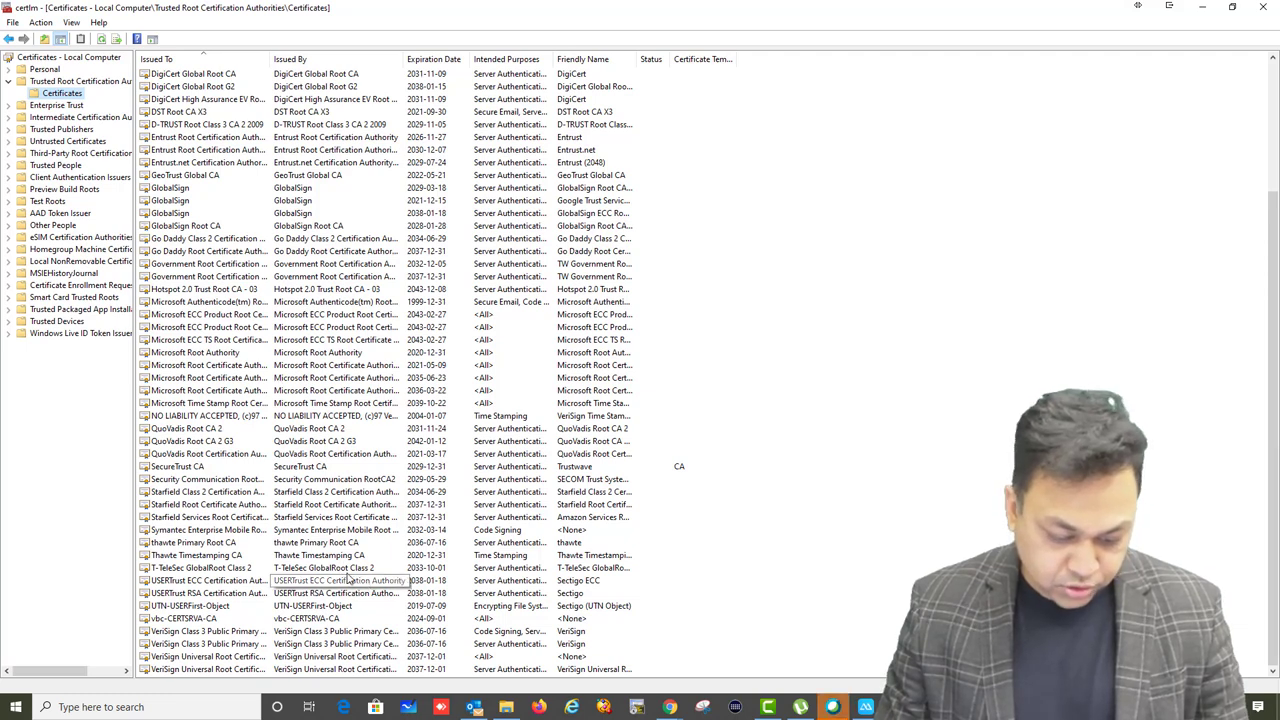
pyautogui.scroll(5, 350, 565)
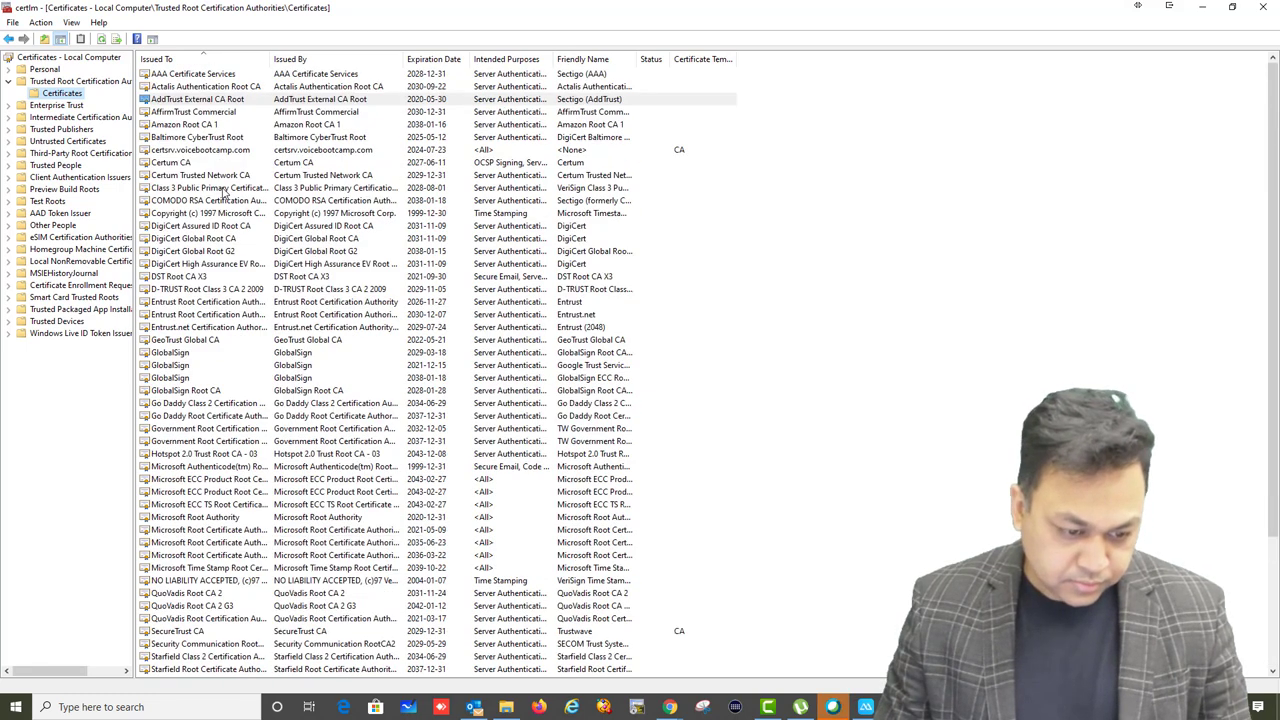
pyautogui.rightClick(62, 93)
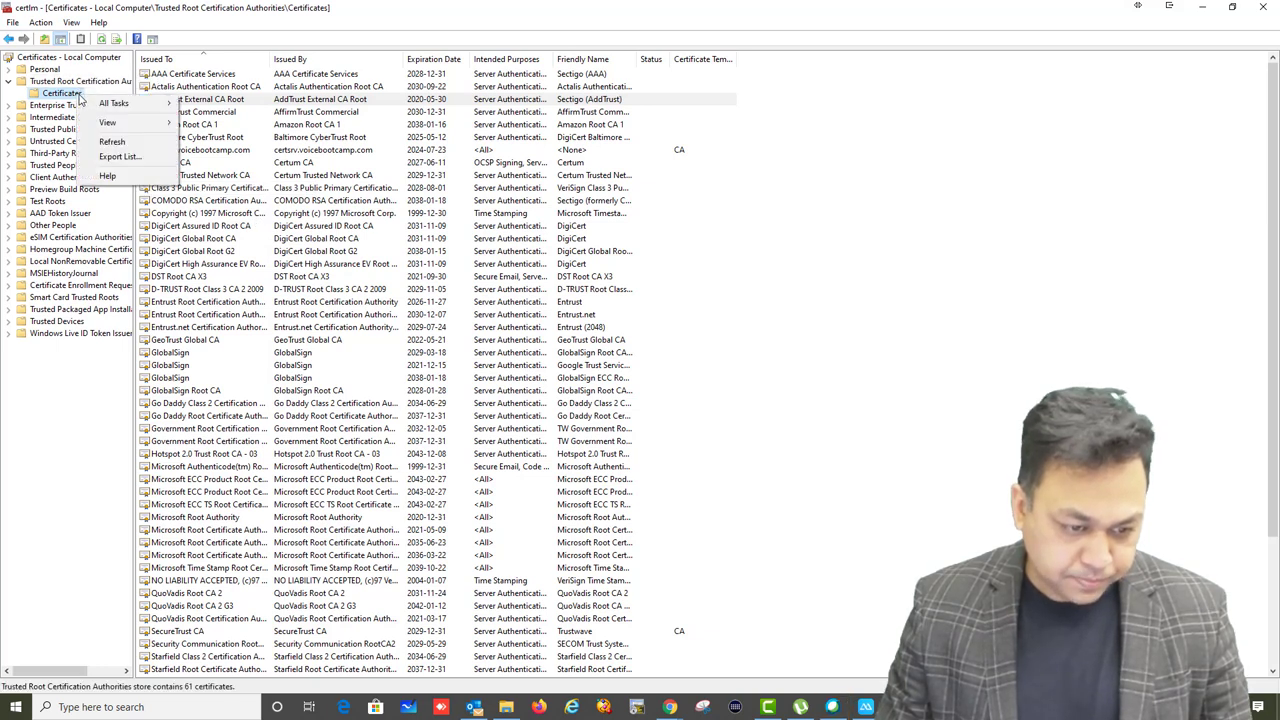
pyautogui.click(112, 141)
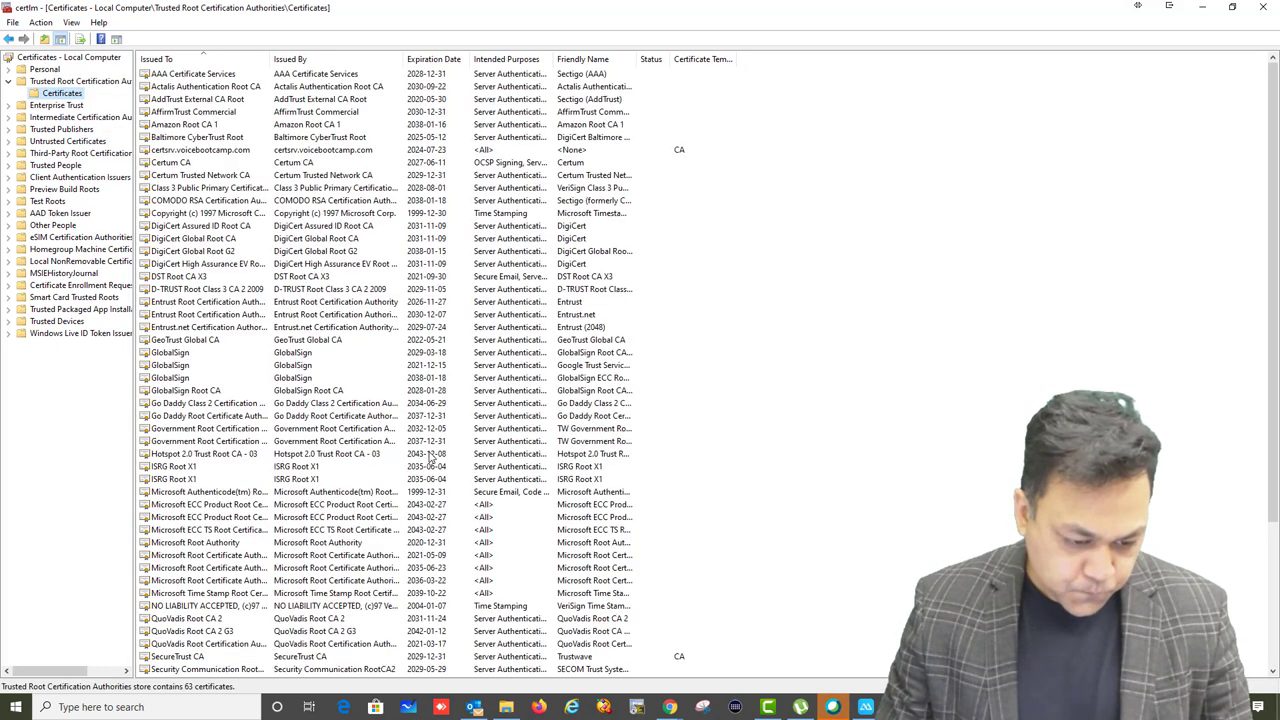
pyautogui.click(193, 469)
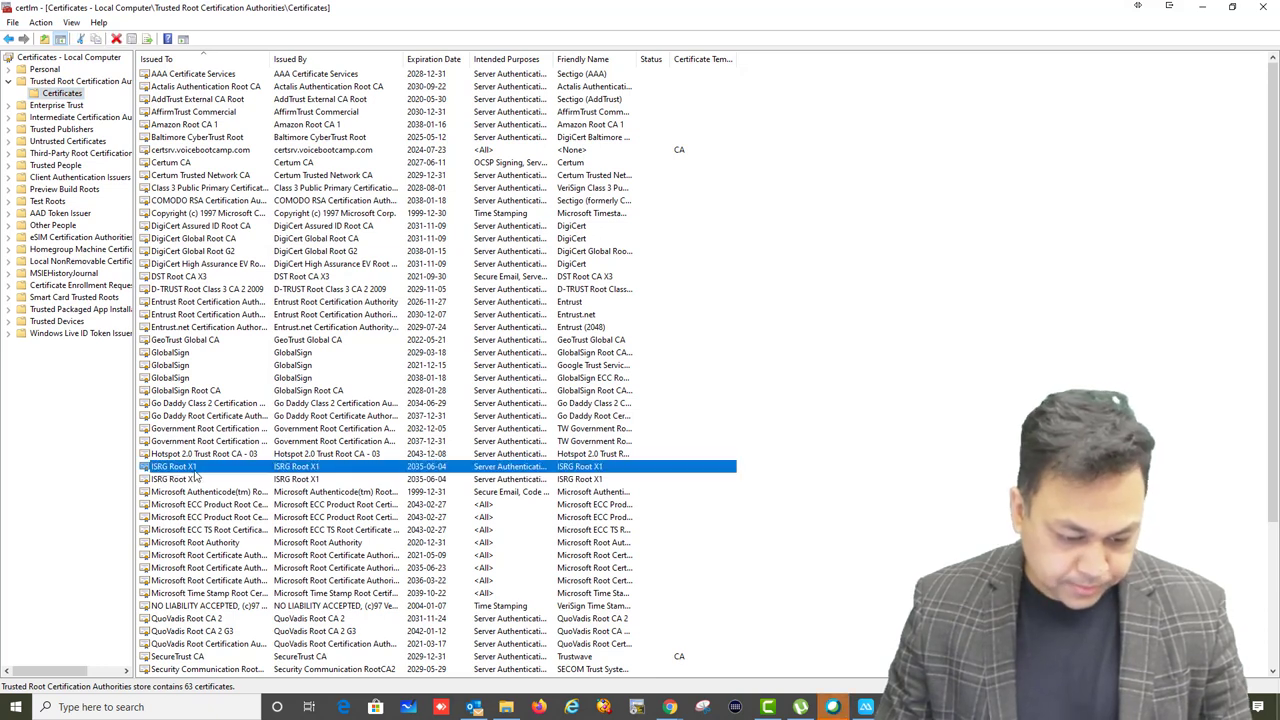
# Step: Inspect ISRG Root X1's Subject, Key Usage, Thumbprint and Basic Constraints details, then close its properties
pyautogui.doubleClick(297, 467)
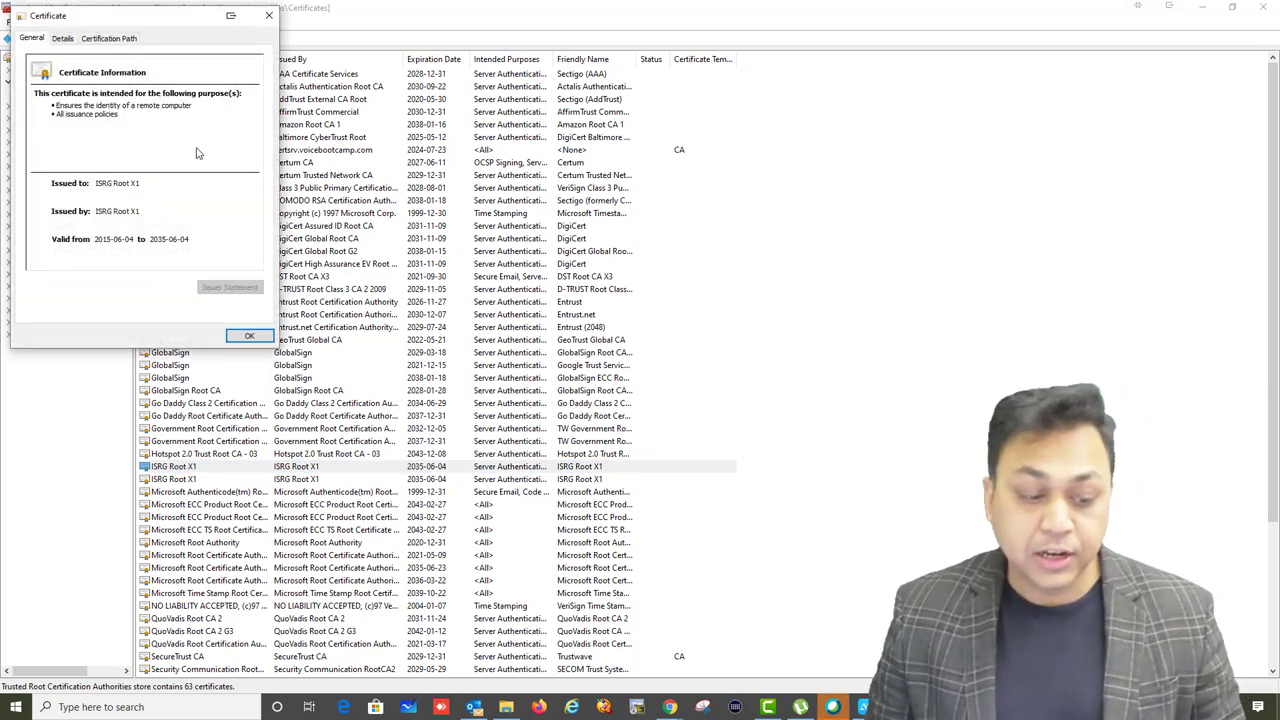
pyautogui.click(61, 40)
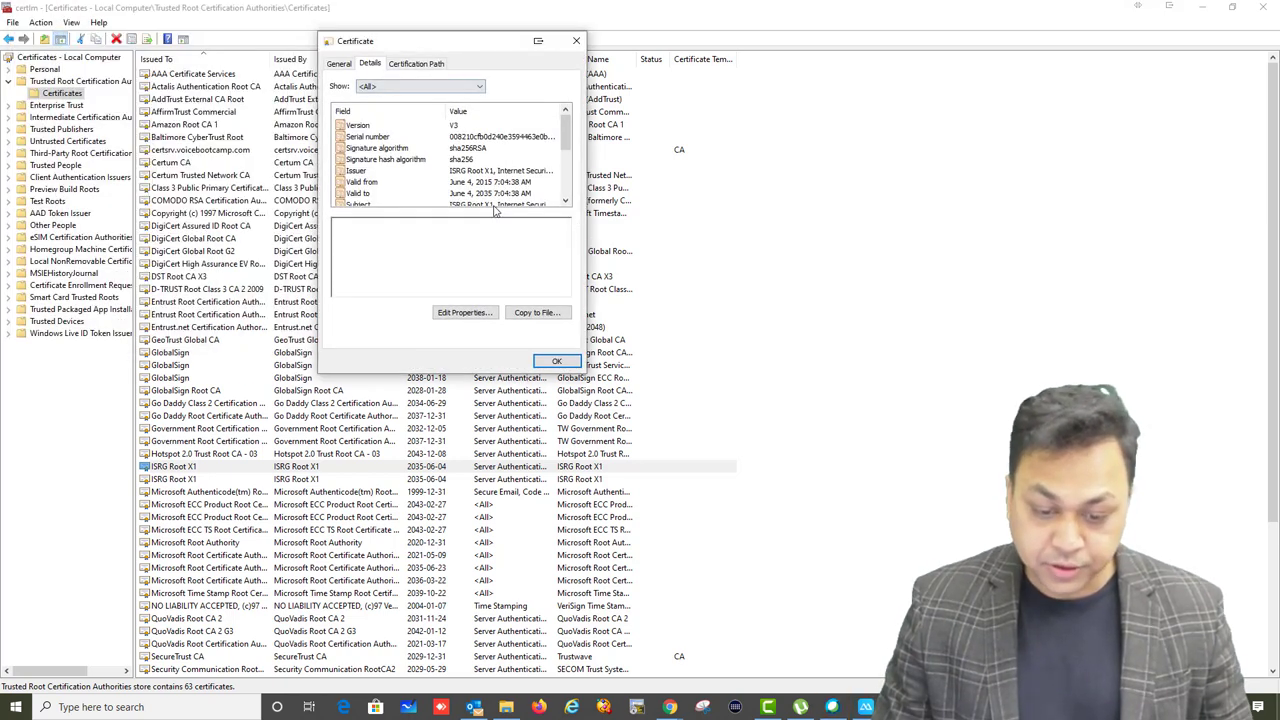
pyautogui.click(495, 204)
pyautogui.scroll(-2, 490, 185)
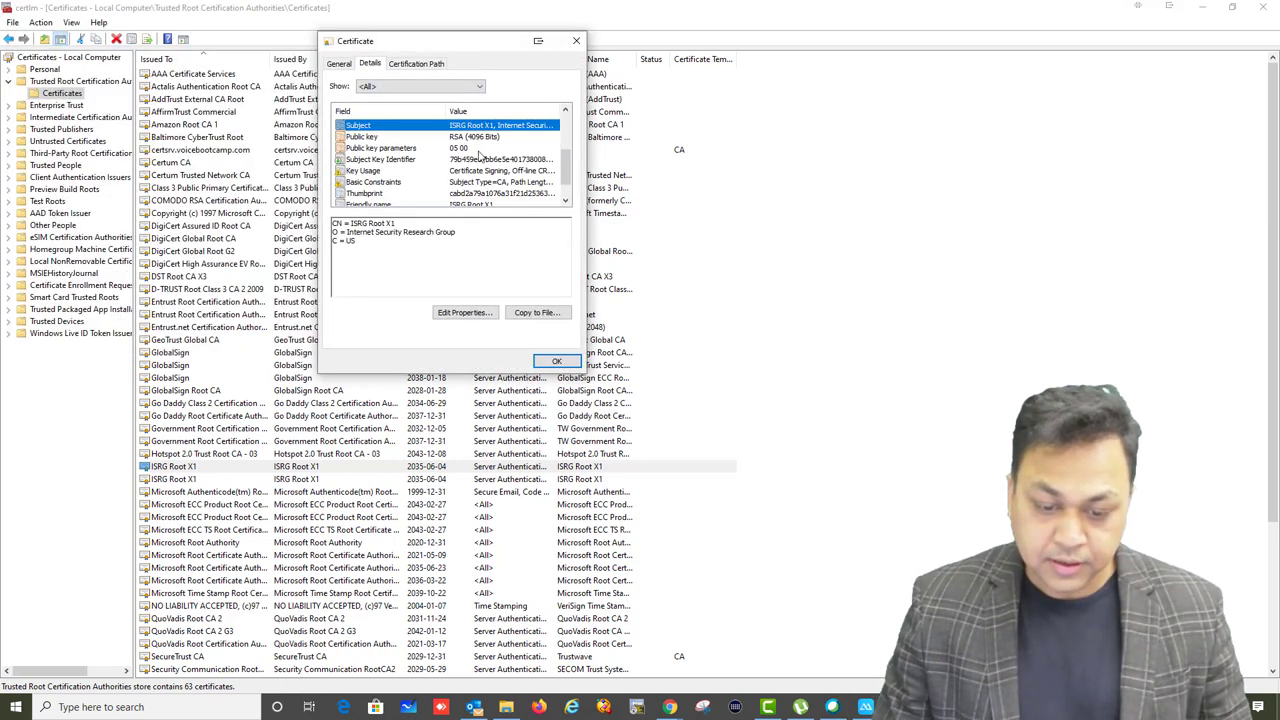
pyautogui.click(479, 160)
pyautogui.click(479, 171)
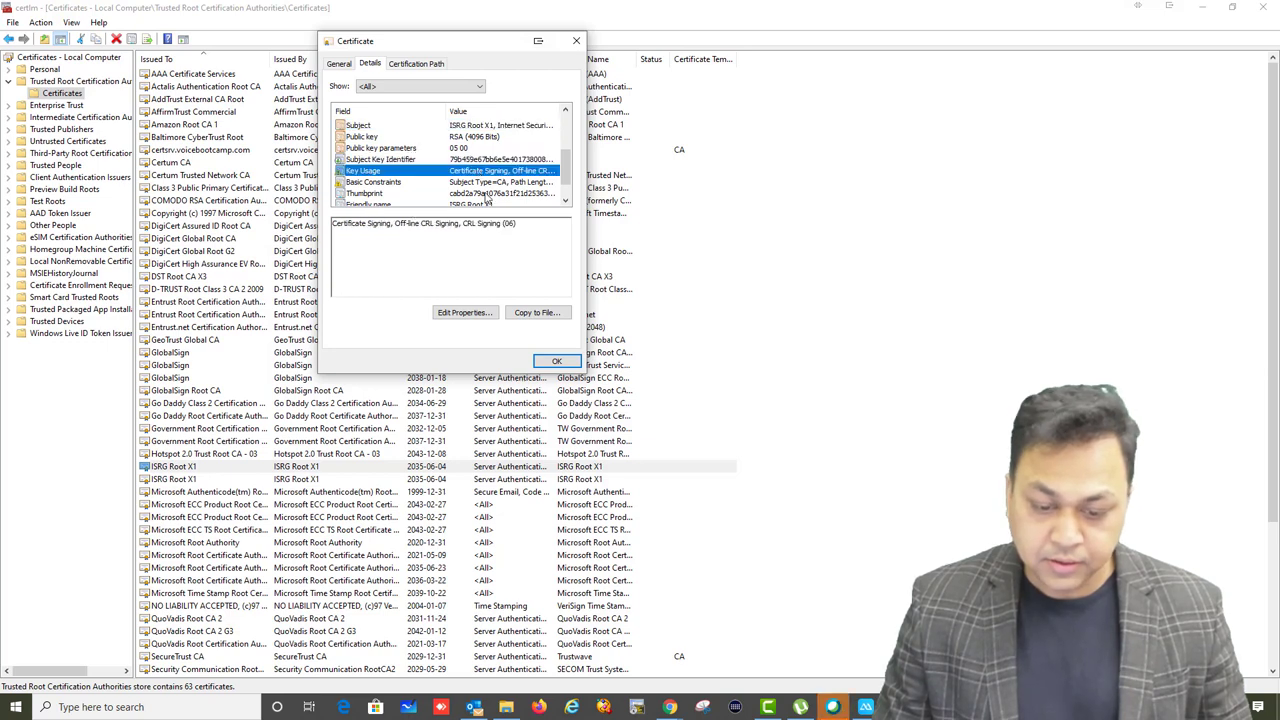
pyautogui.click(488, 193)
pyautogui.click(487, 182)
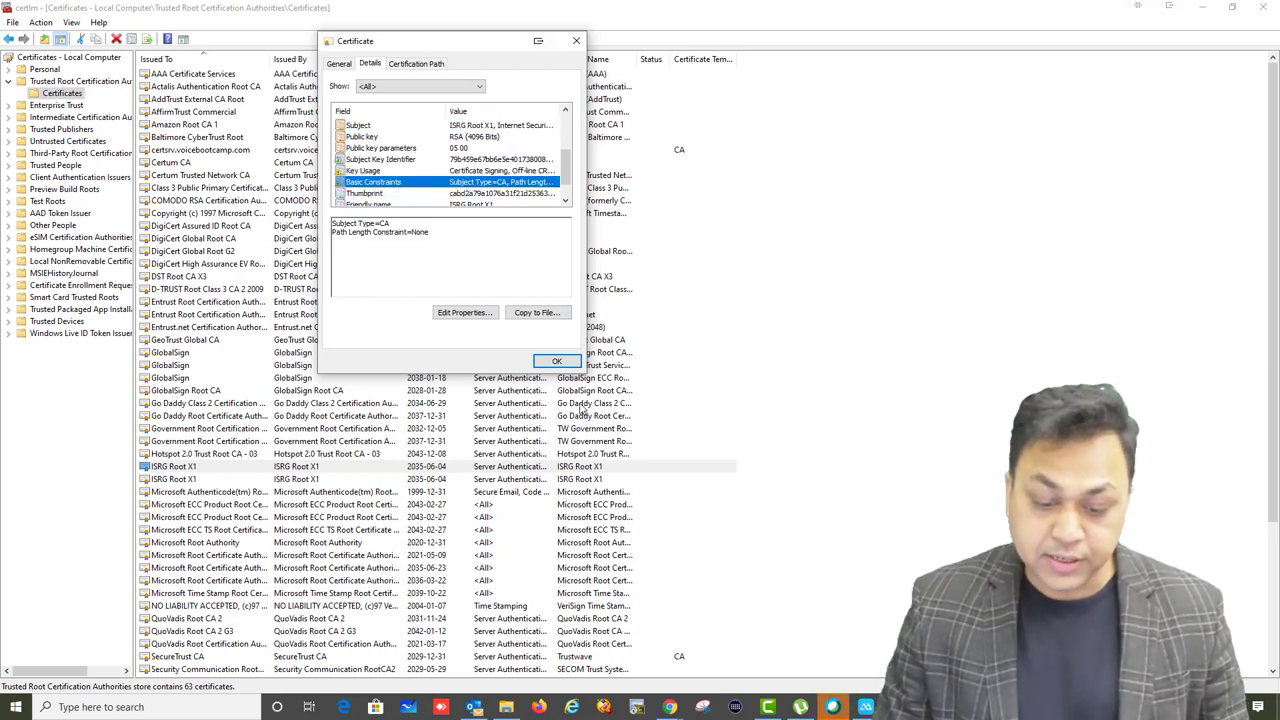
pyautogui.click(340, 64)
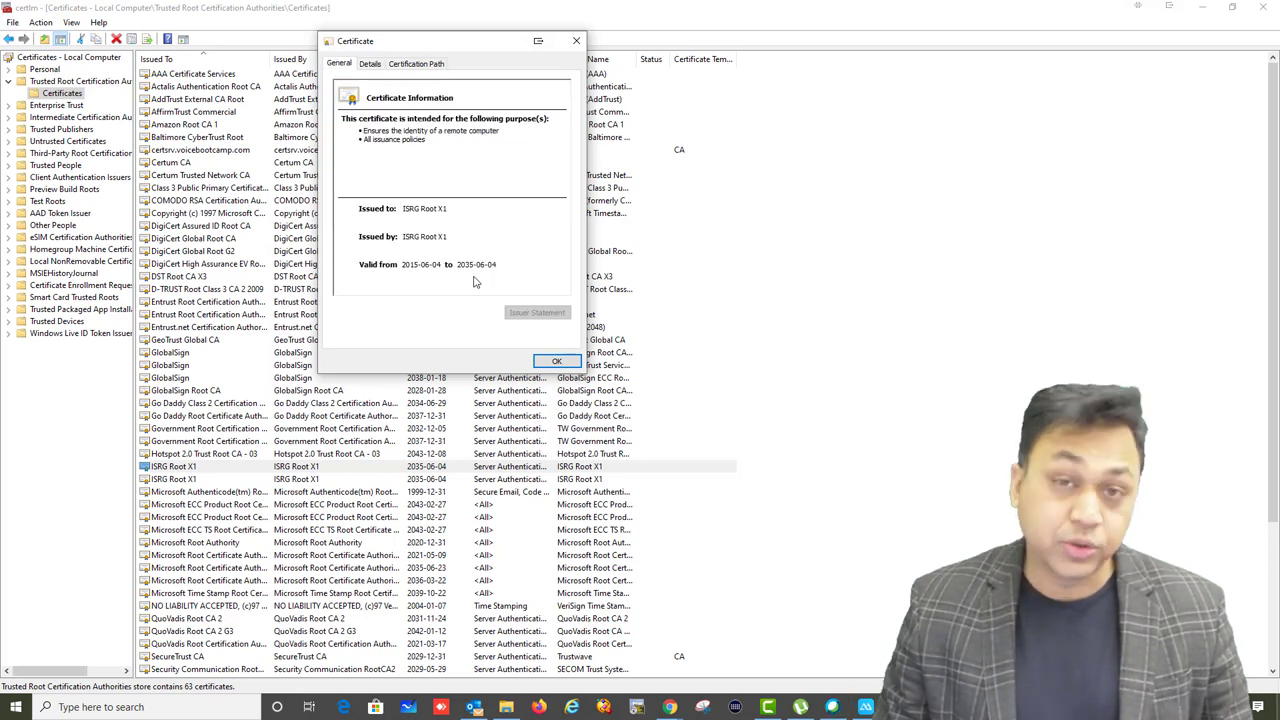
pyautogui.click(571, 361)
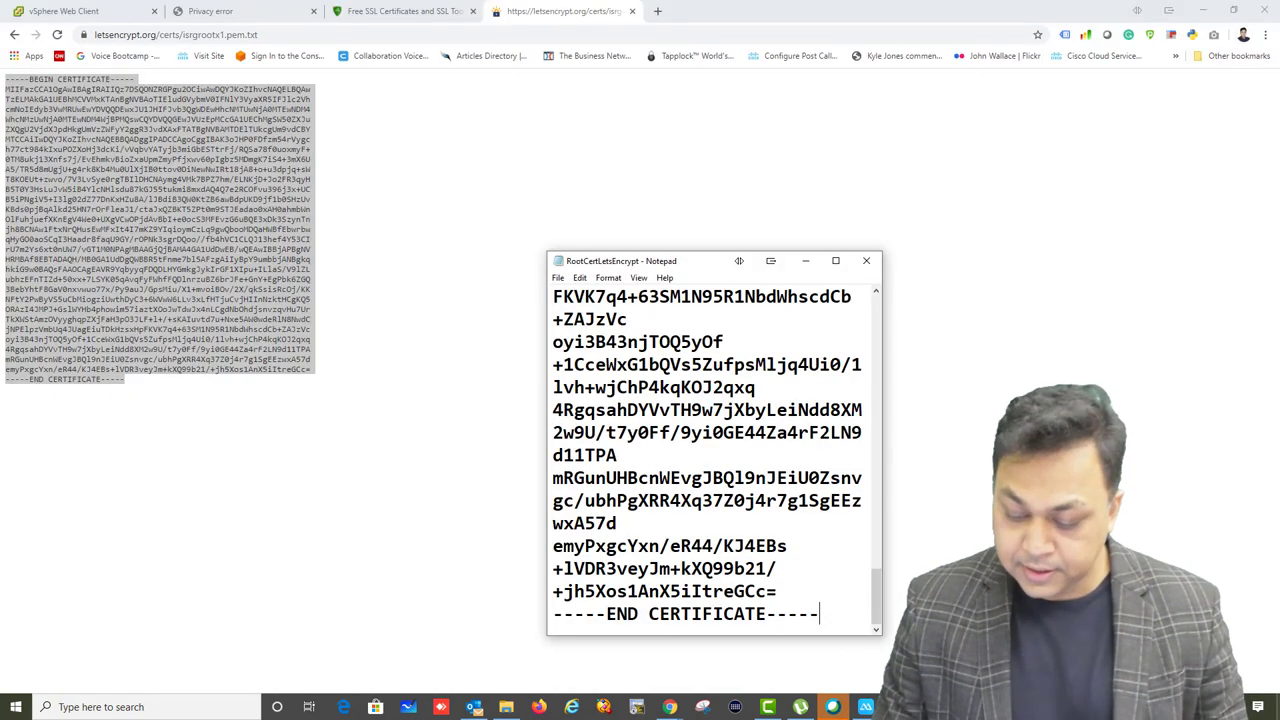
# Step: Show the Cisco Unified CM Certificates slide and circle Tomcat, CallManager and CAPF in red ink
pyautogui.moveTo(832, 707)
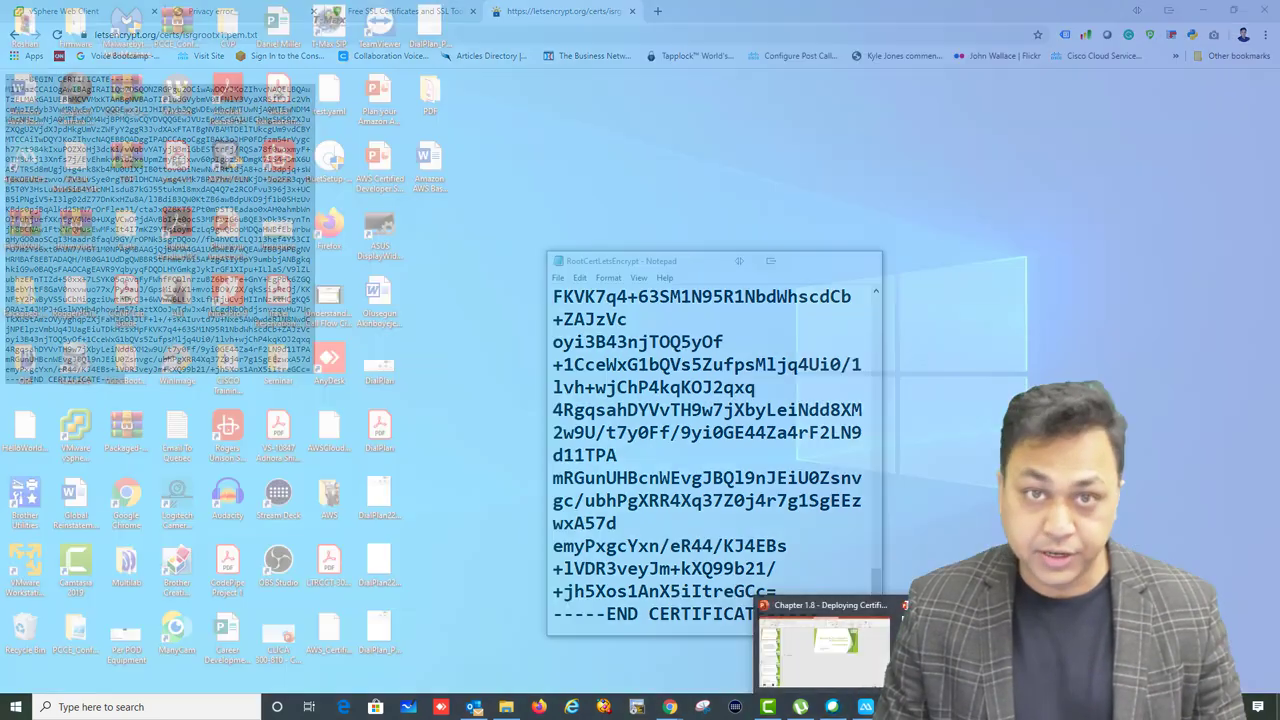
pyautogui.click(822, 648)
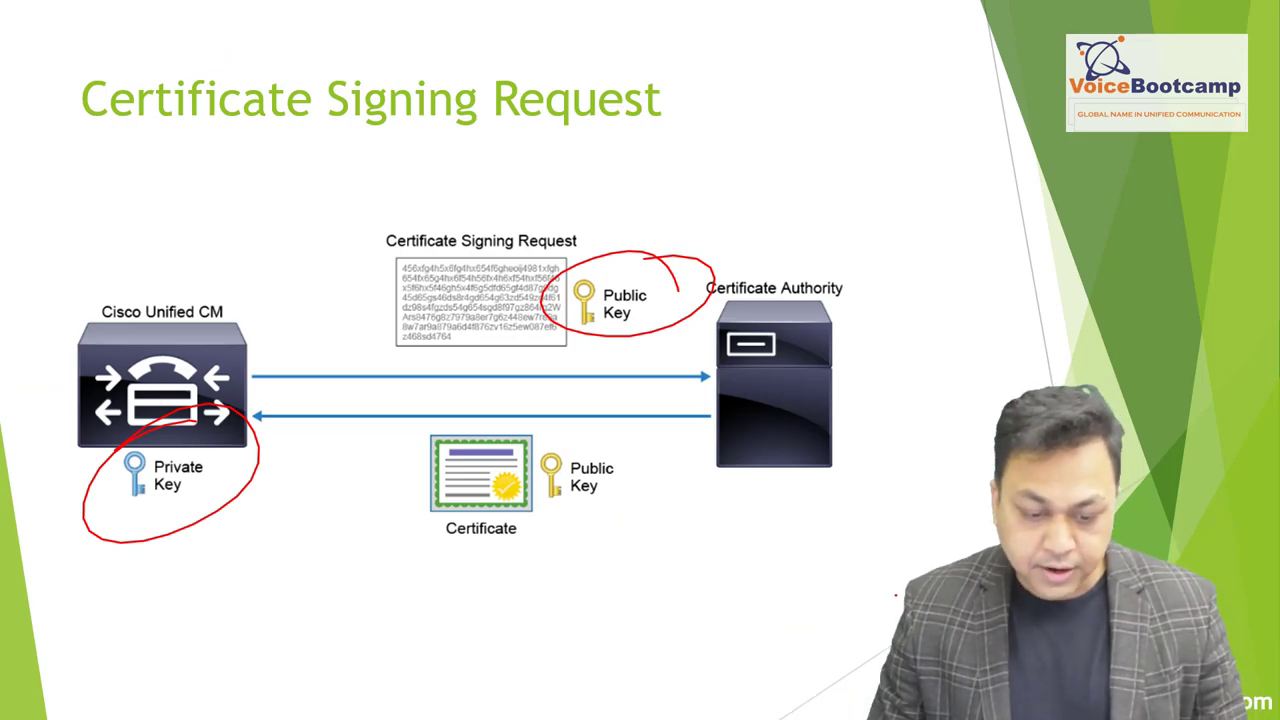
pyautogui.press('Right')
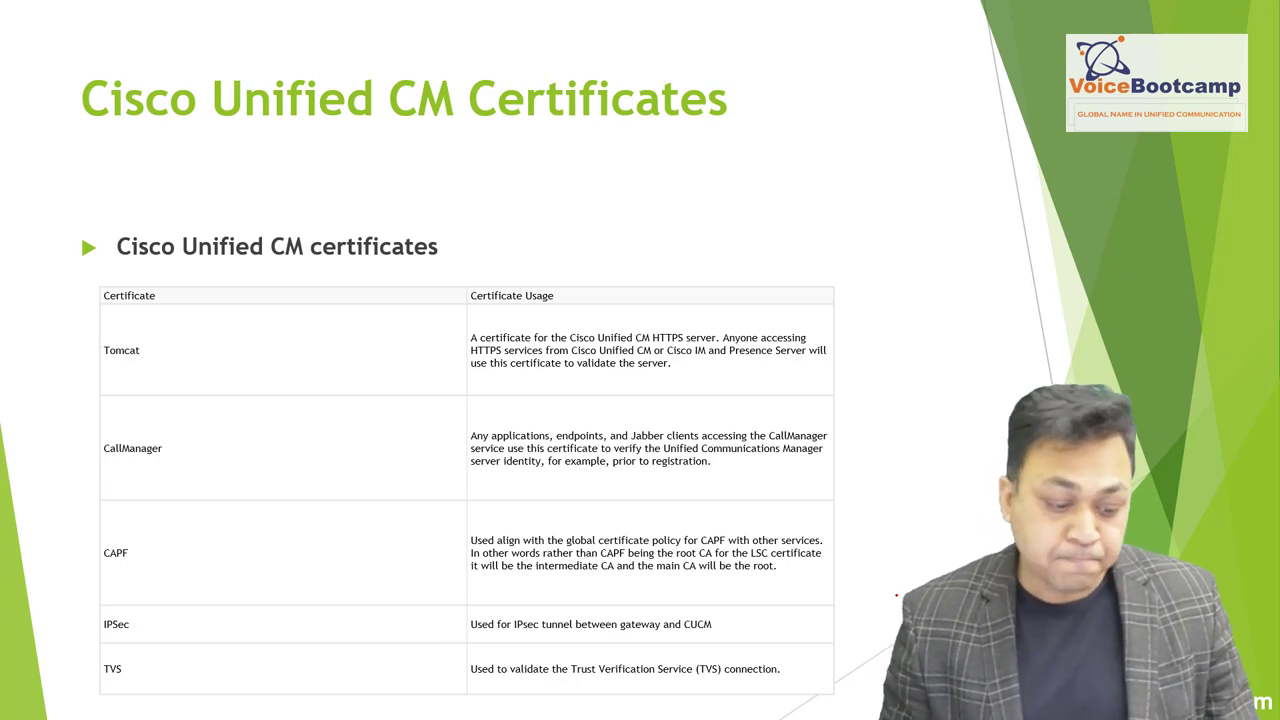
pyautogui.moveTo(87, 324)
pyautogui.mouseDown()
pyautogui.moveTo(165, 318)
pyautogui.moveTo(100, 320)
pyautogui.mouseUp()
pyautogui.moveTo(192, 422); pyautogui.dragTo(170, 460)
pyautogui.moveTo(150, 505)
pyautogui.mouseDown()
pyautogui.moveTo(185, 560)
pyautogui.moveTo(140, 494)
pyautogui.mouseUp()
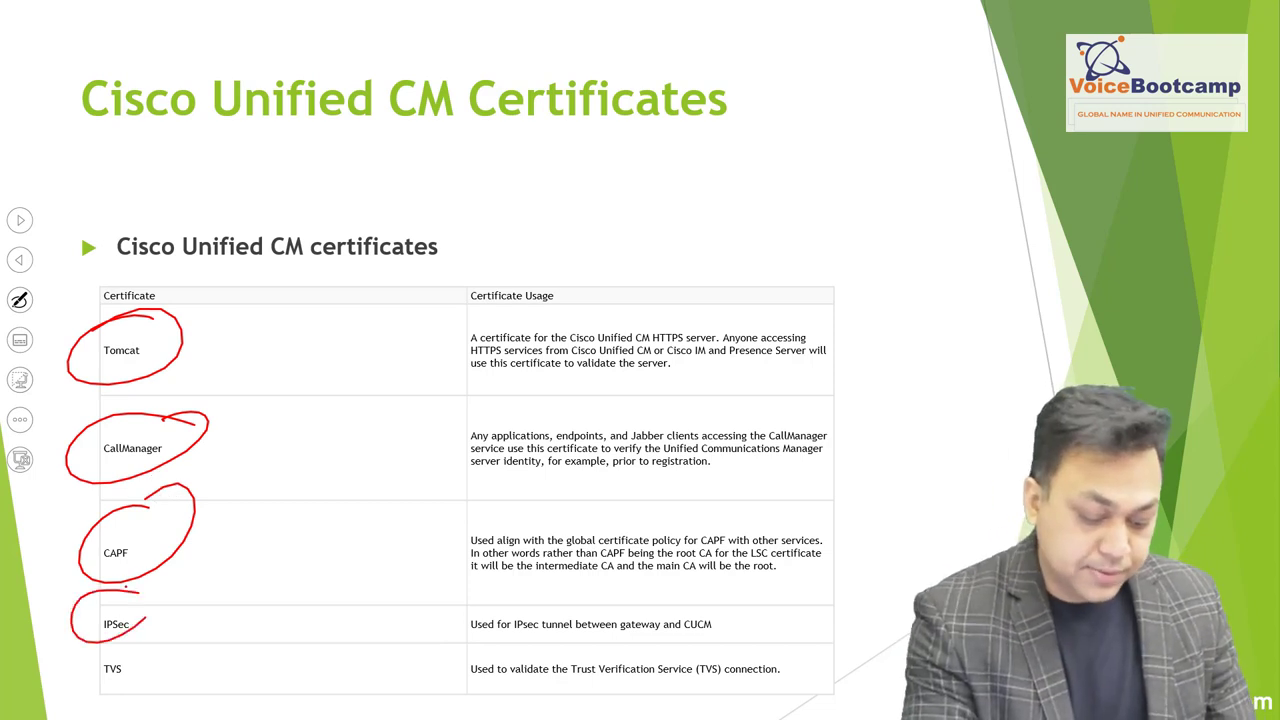
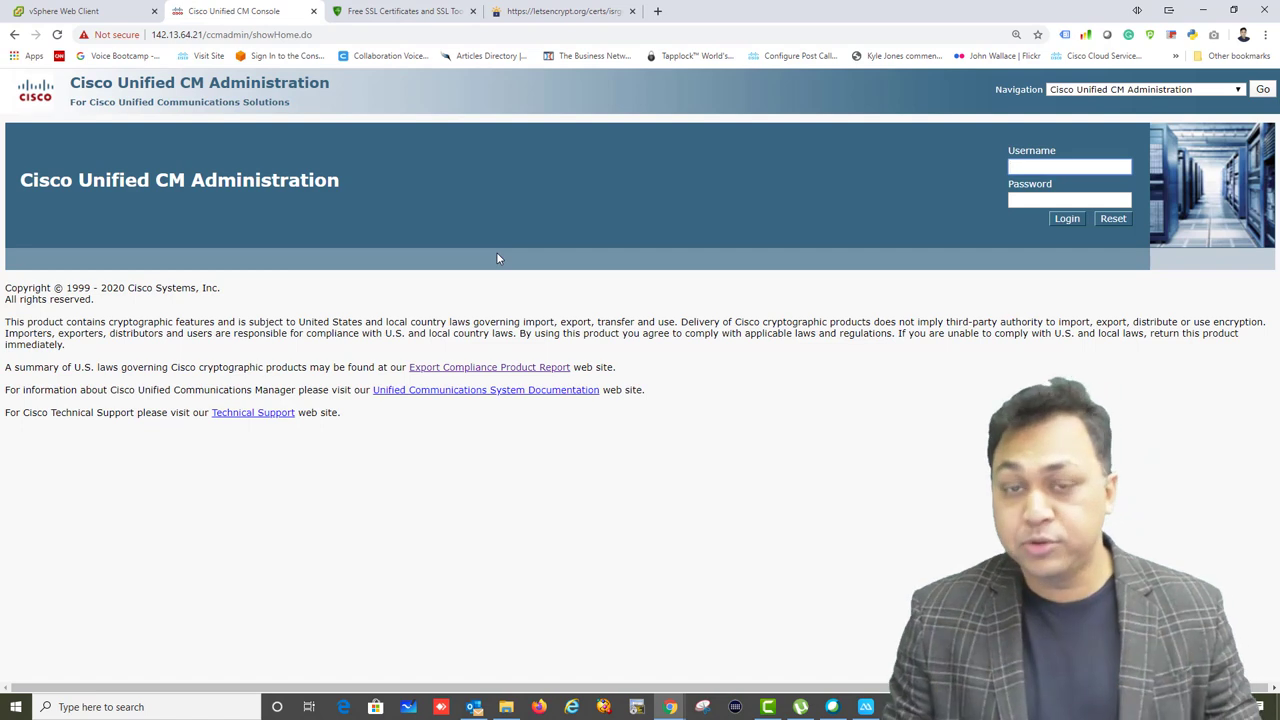
# Step: Switch from Unified CM Administration to the Cisco Unified OS Administration sign-in page
pyautogui.hotkey('alt', 'Down')
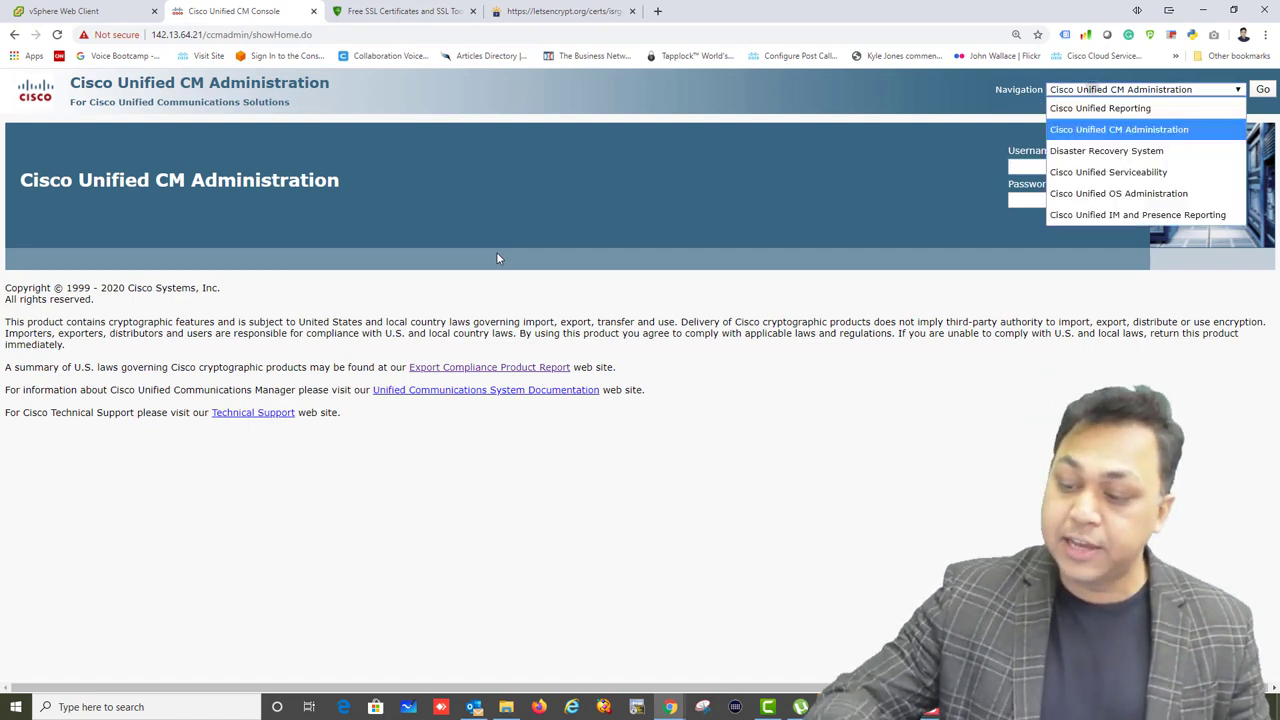
pyautogui.press('Down')
pyautogui.press('Down')
pyautogui.press('Down')
pyautogui.press('Return')
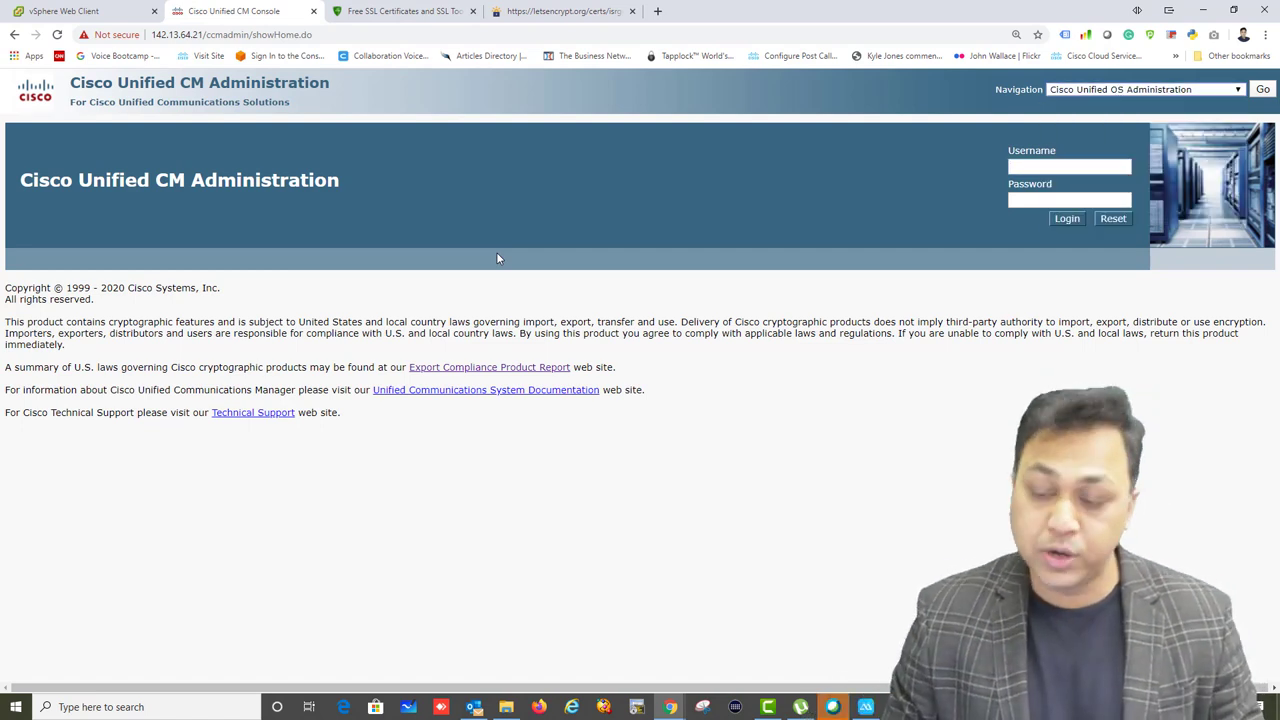
pyautogui.press('Tab')
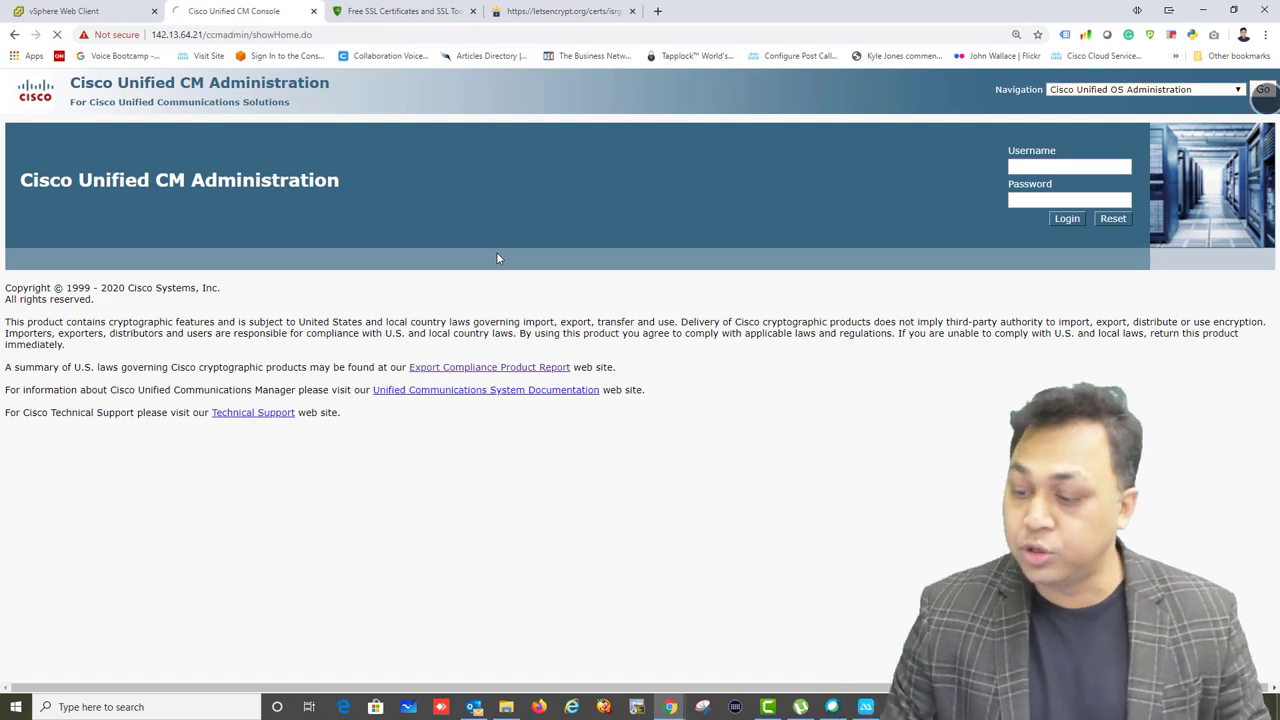
pyautogui.press('Return')
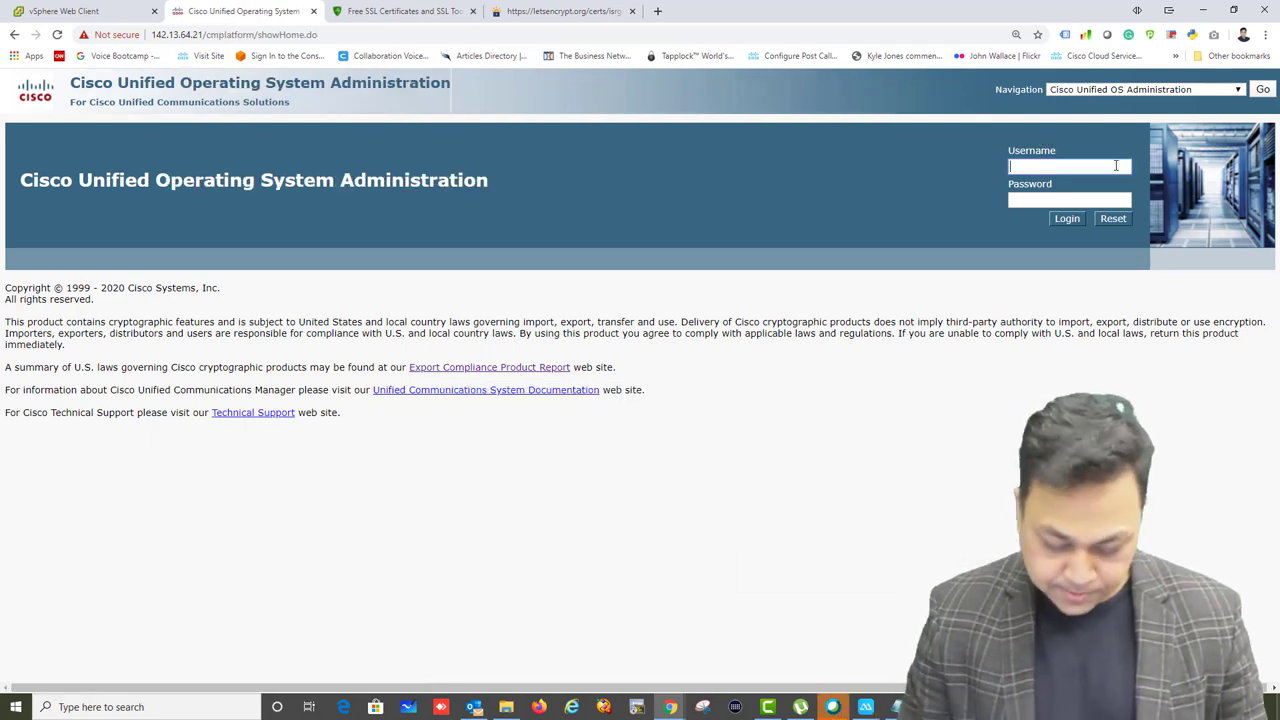
# Step: Sign in to OS Administration with the administrator username and account password
pyautogui.write('administrator')
pyautogui.press('Tab')
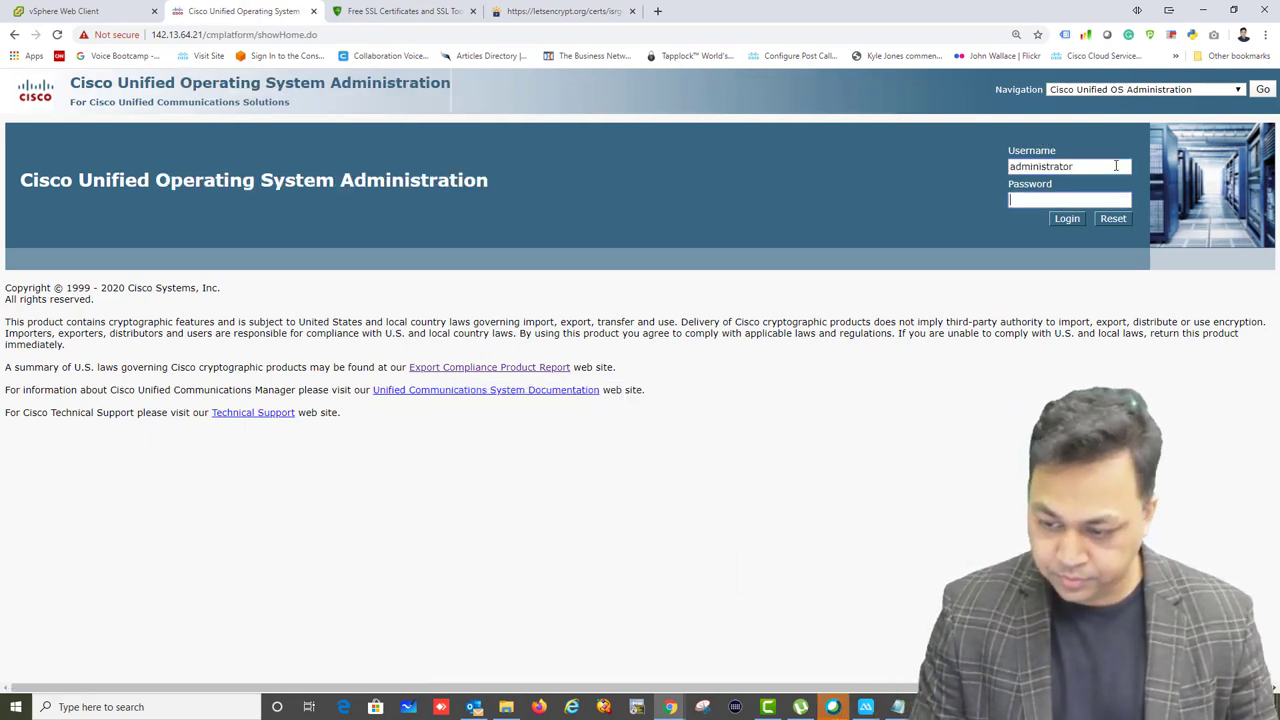
pyautogui.write('*************')
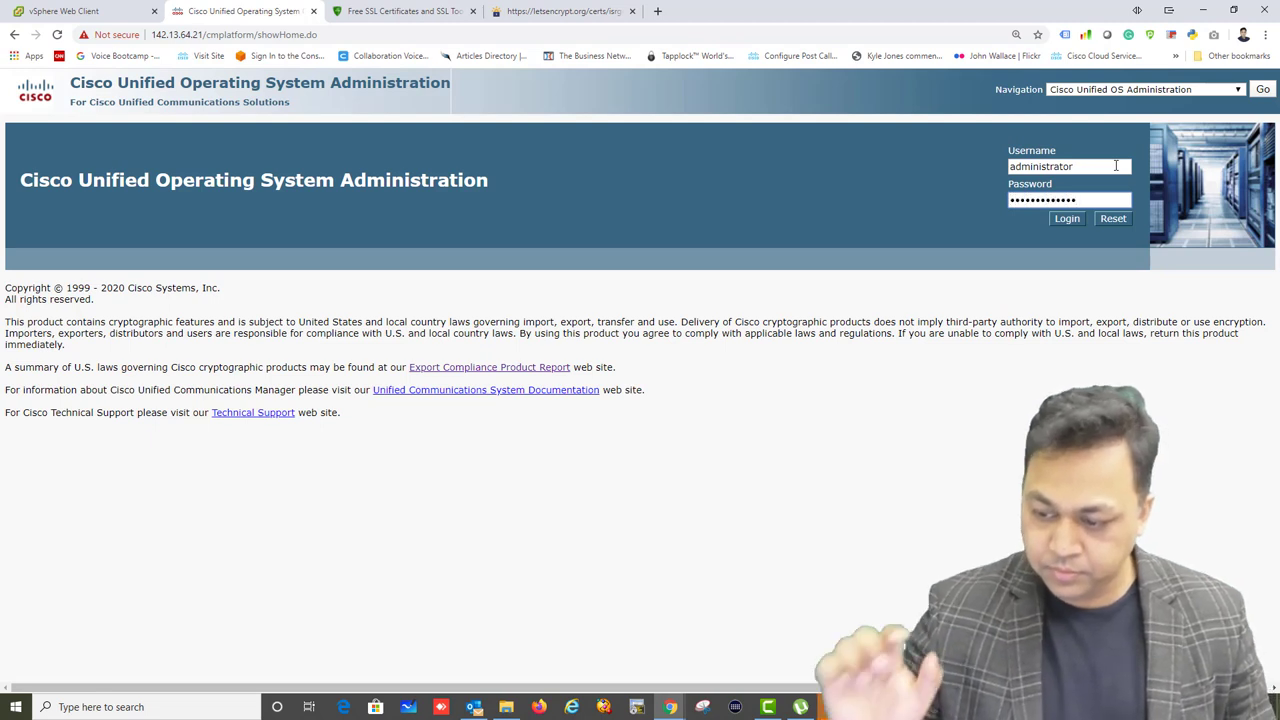
pyautogui.press('Tab')
pyautogui.press('Return')
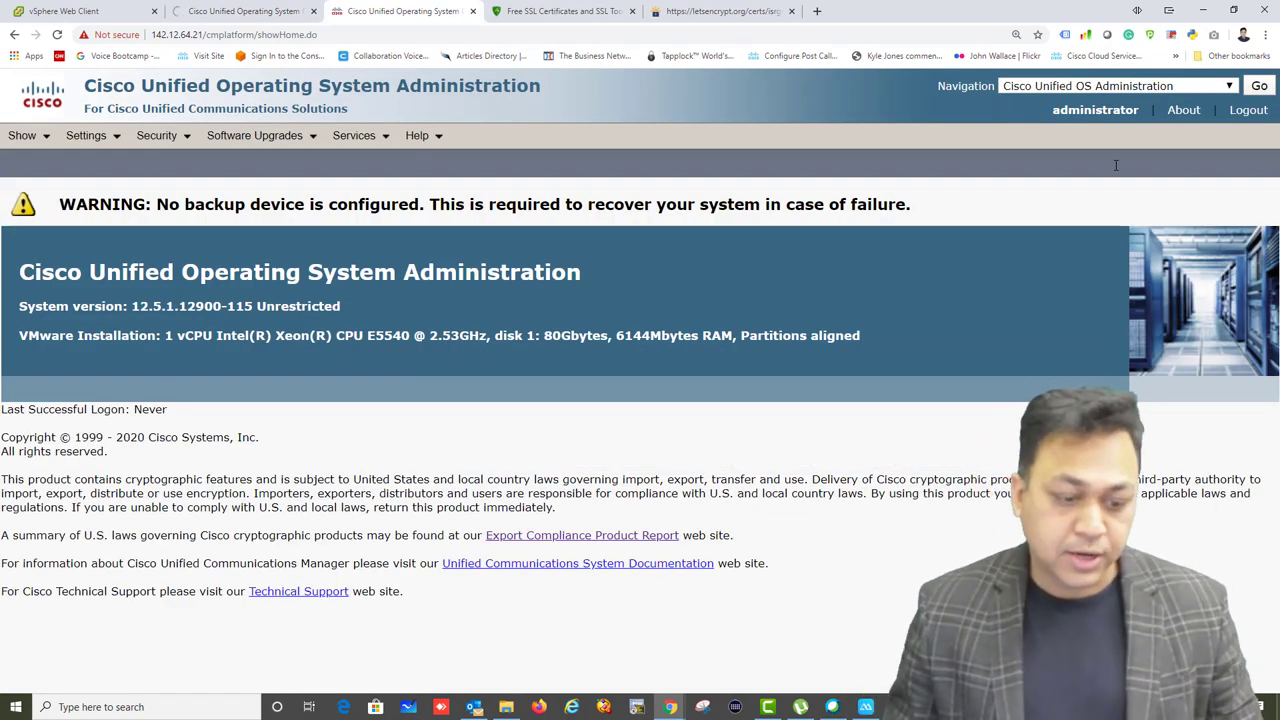
# Step: List all 30 certificates from Security > Certificate Management using an empty Find
pyautogui.click(176, 137)
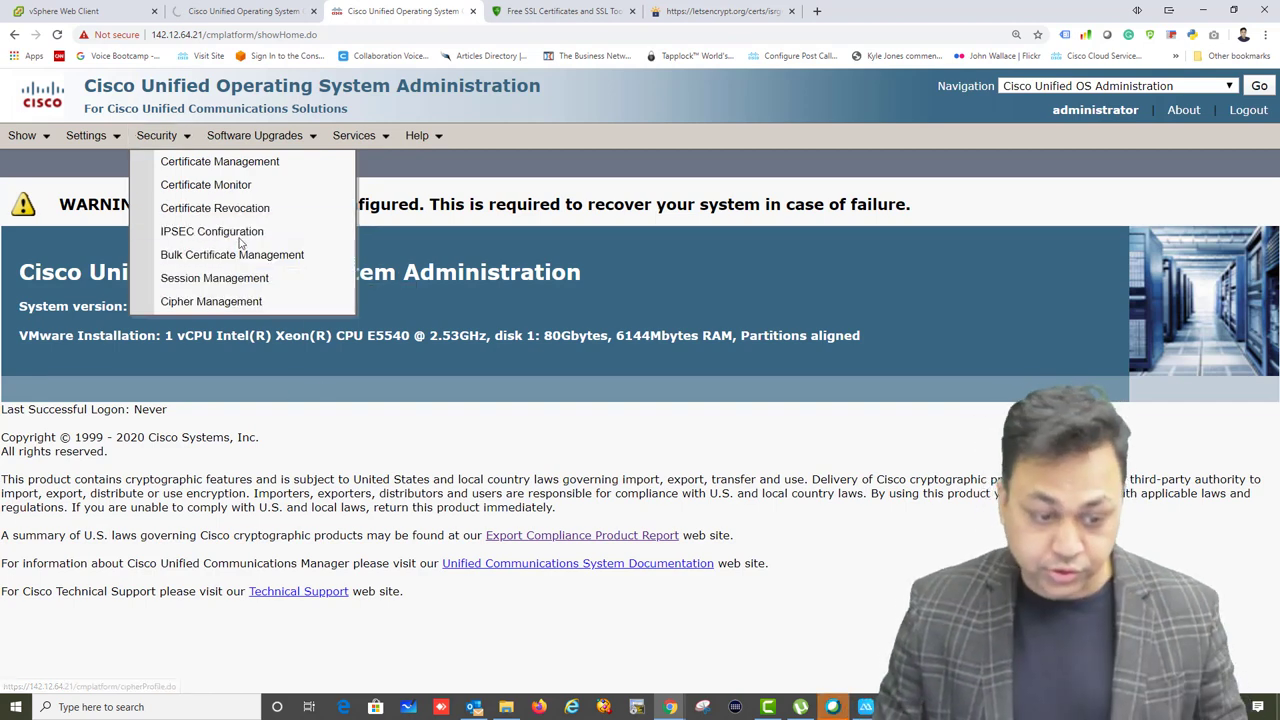
pyautogui.click(178, 145)
pyautogui.click(178, 145)
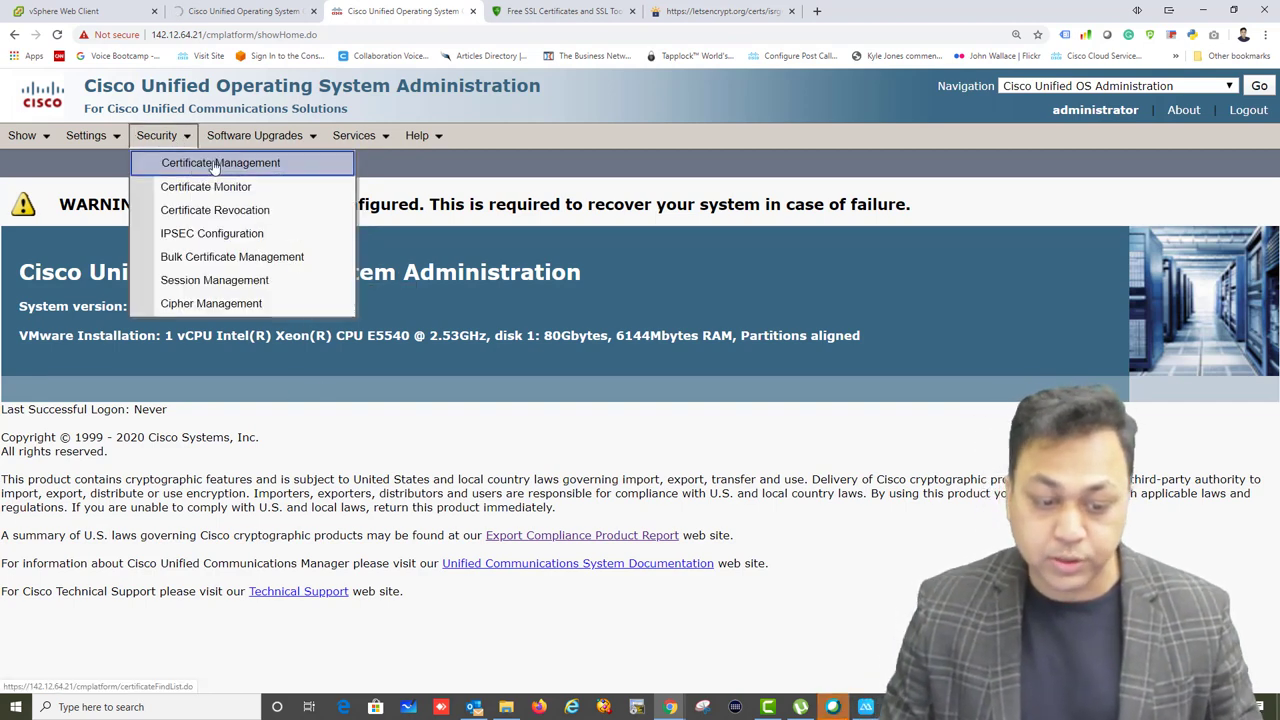
pyautogui.click(250, 185)
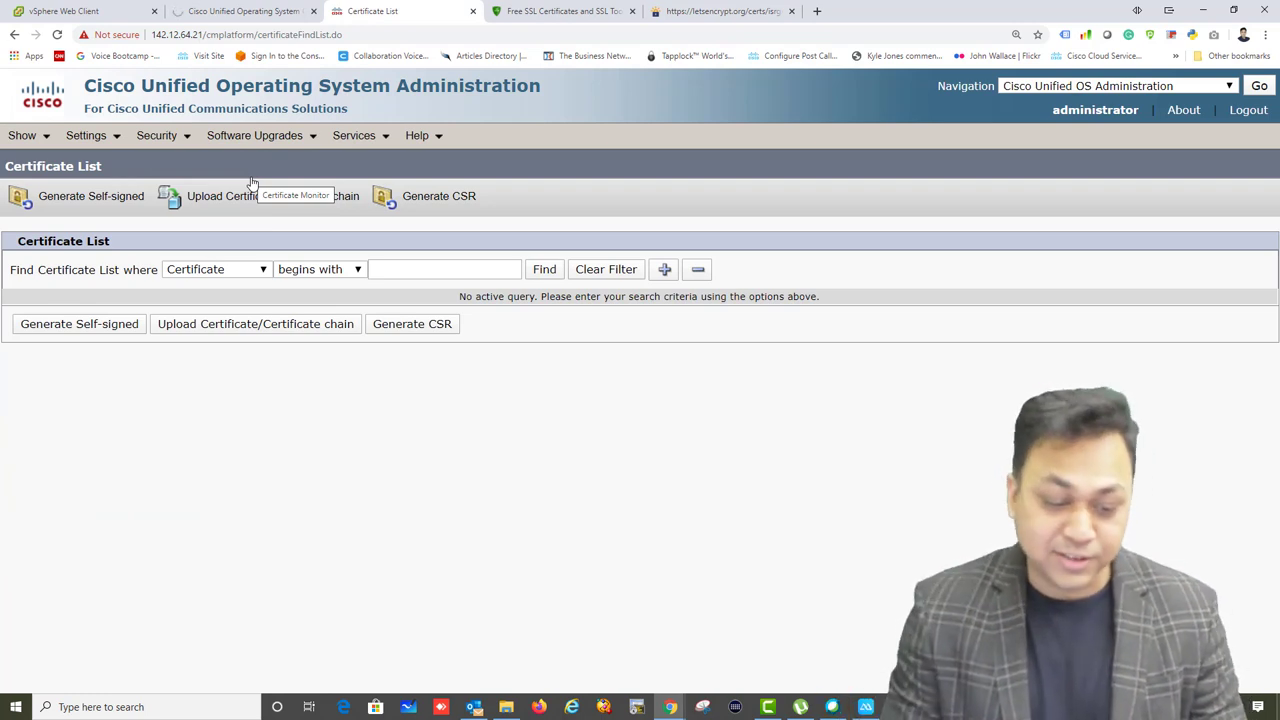
pyautogui.click(545, 270)
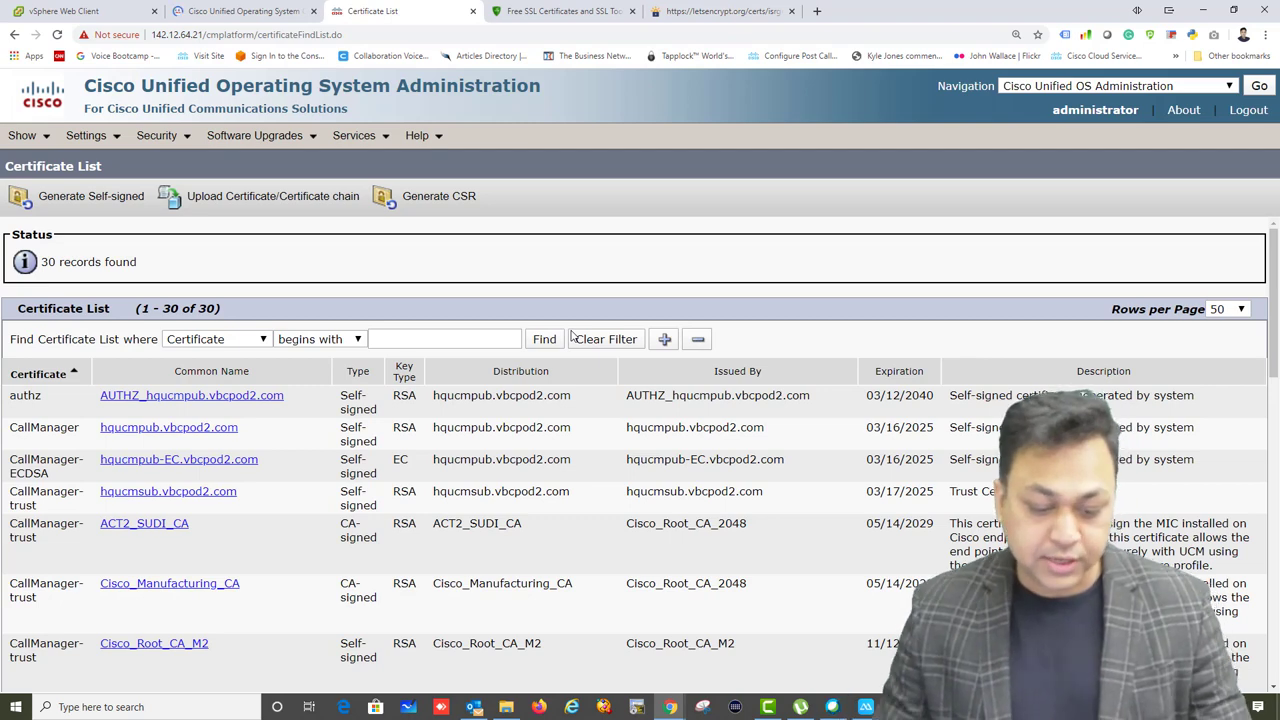
# Step: Highlight the certificate types and the CallManager certificate's common name, hqucmpub.vbcpod2.com
pyautogui.doubleClick(368, 441)
pyautogui.click(379, 513)
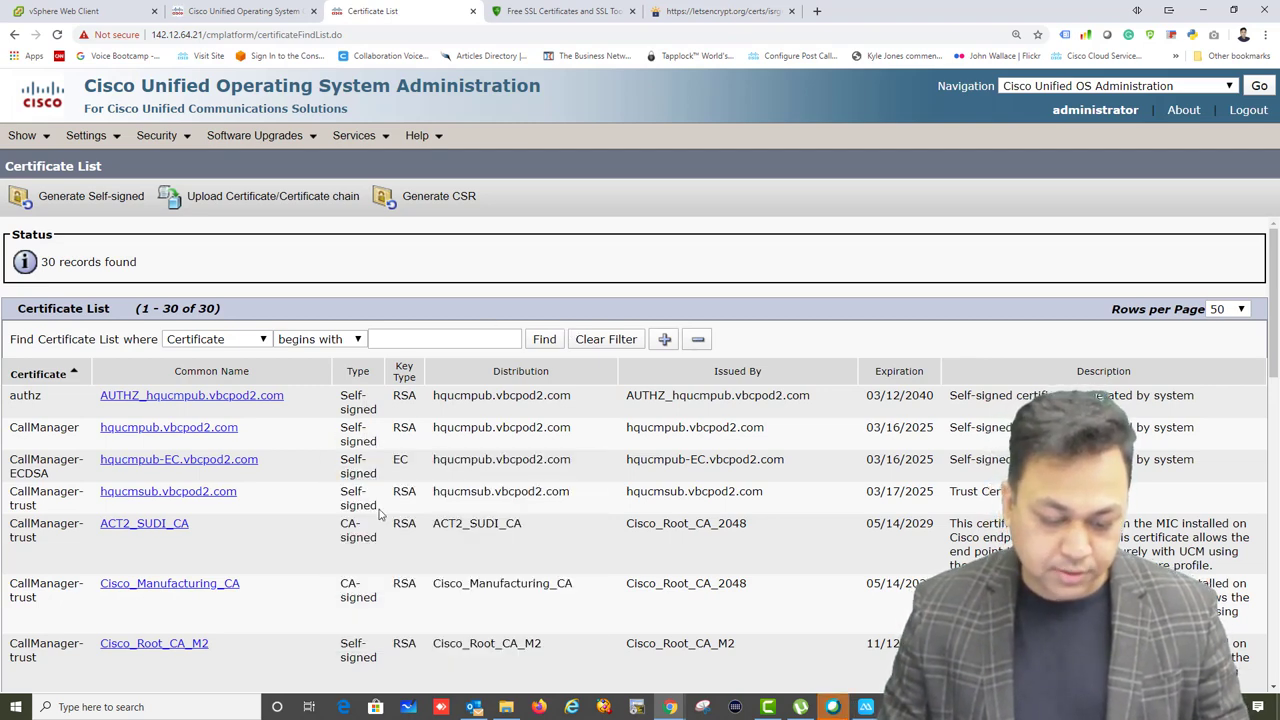
pyautogui.moveTo(338, 522); pyautogui.dragTo(374, 537)
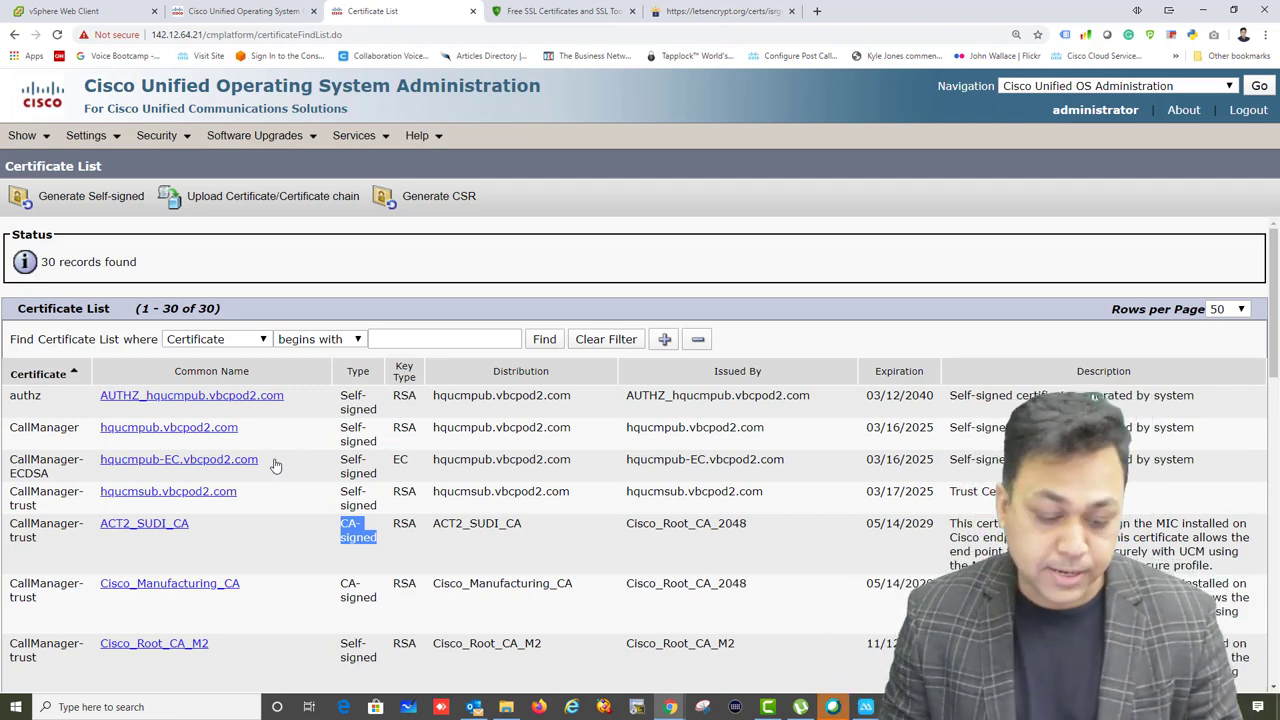
pyautogui.moveTo(300, 437); pyautogui.dragTo(97, 439)
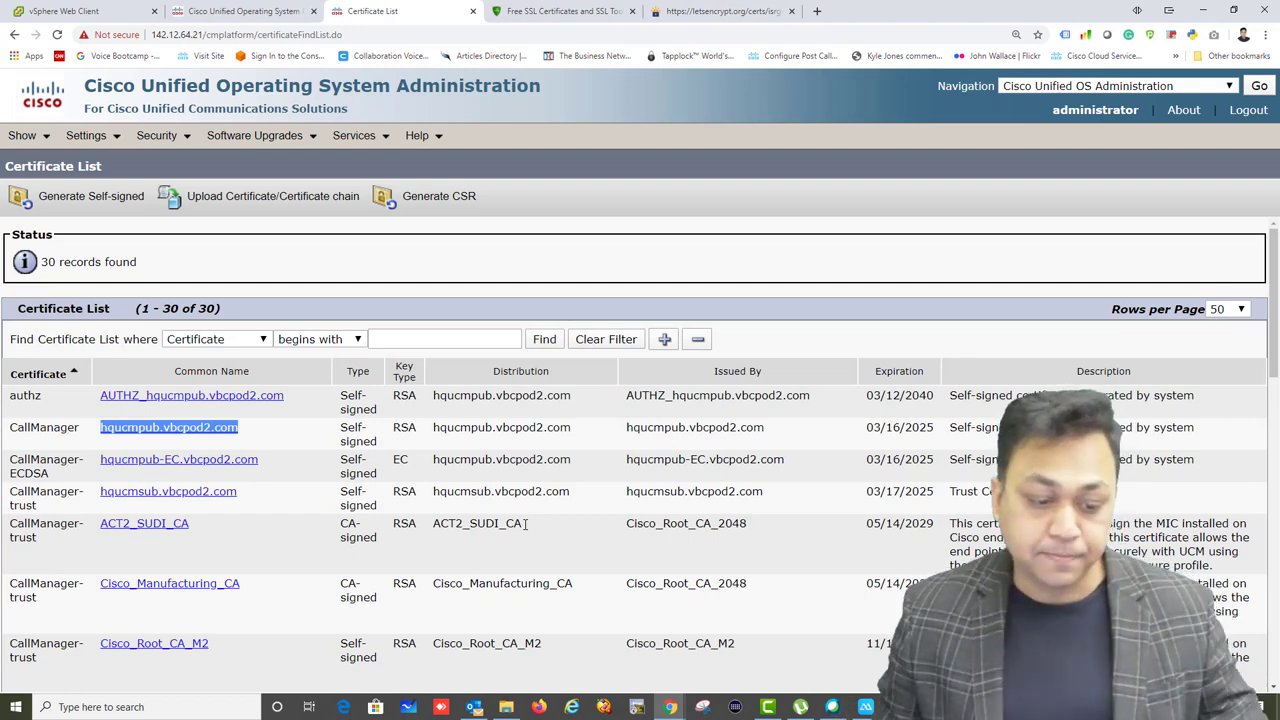
# Step: Start a new CSR, reposition and widen its window, keeping tomcat as the purpose
pyautogui.click(428, 198)
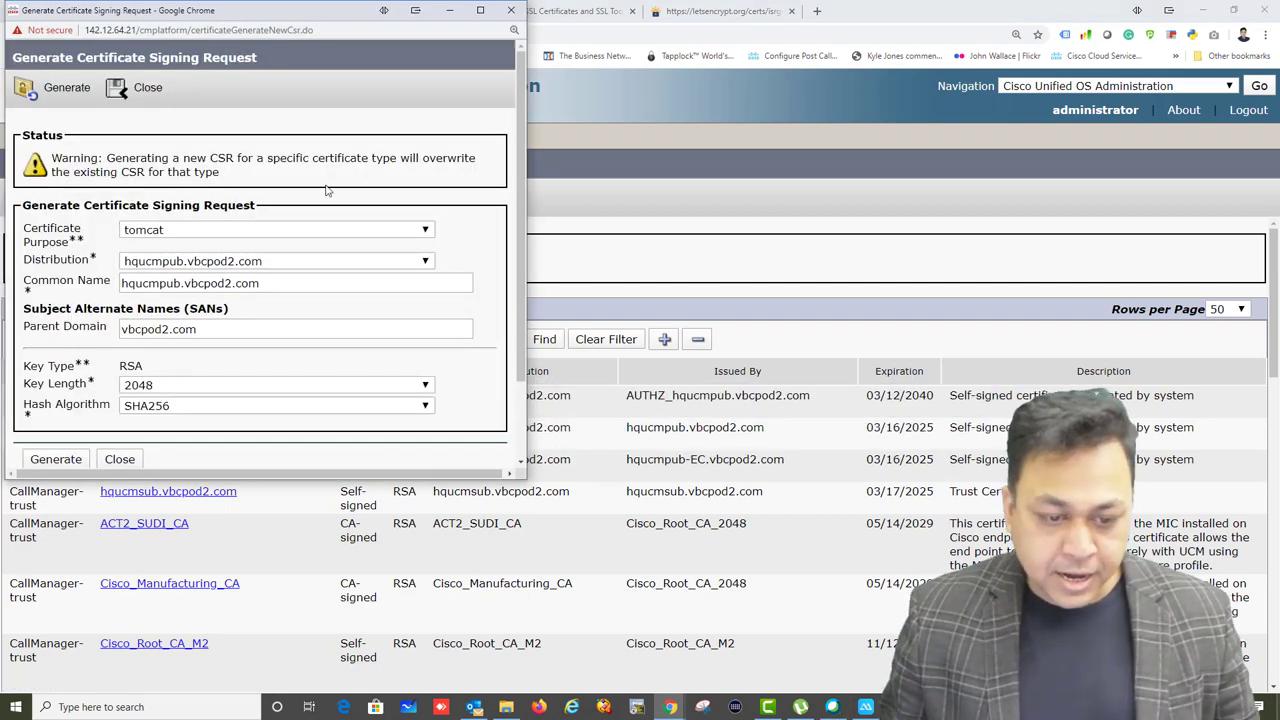
pyautogui.moveTo(300, 10); pyautogui.dragTo(414, 31)
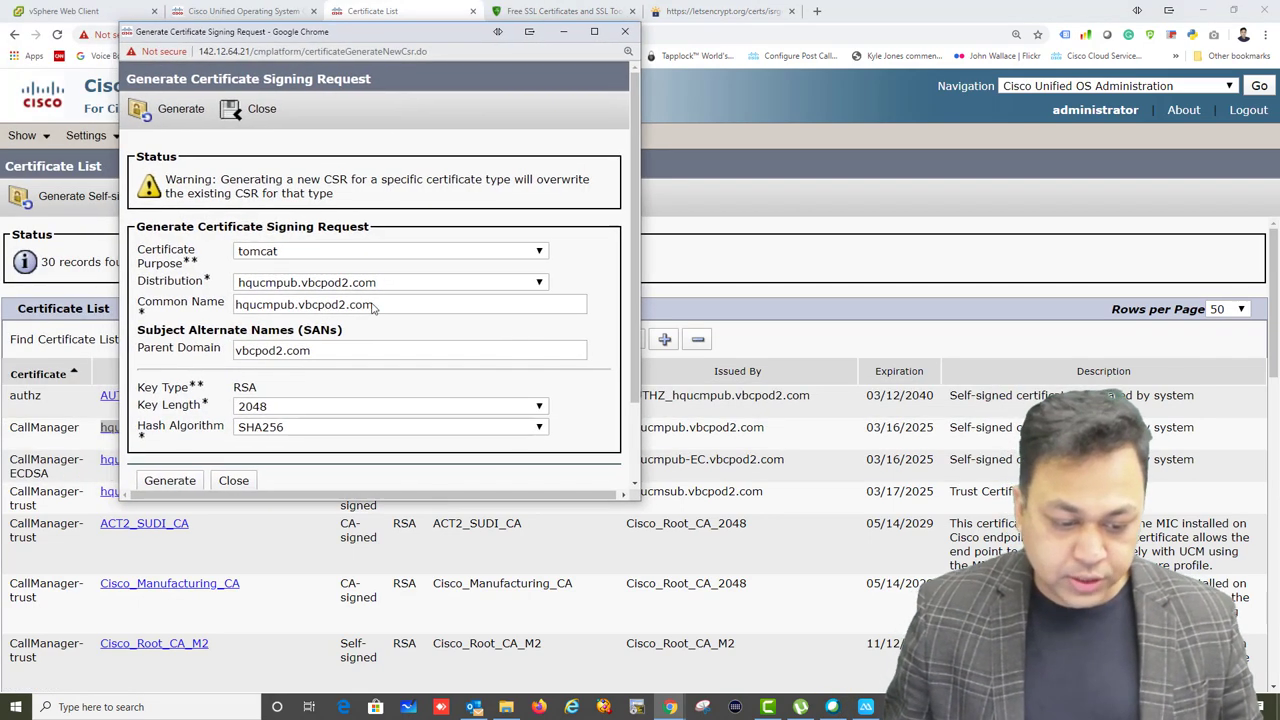
pyautogui.moveTo(143, 254); pyautogui.dragTo(188, 265)
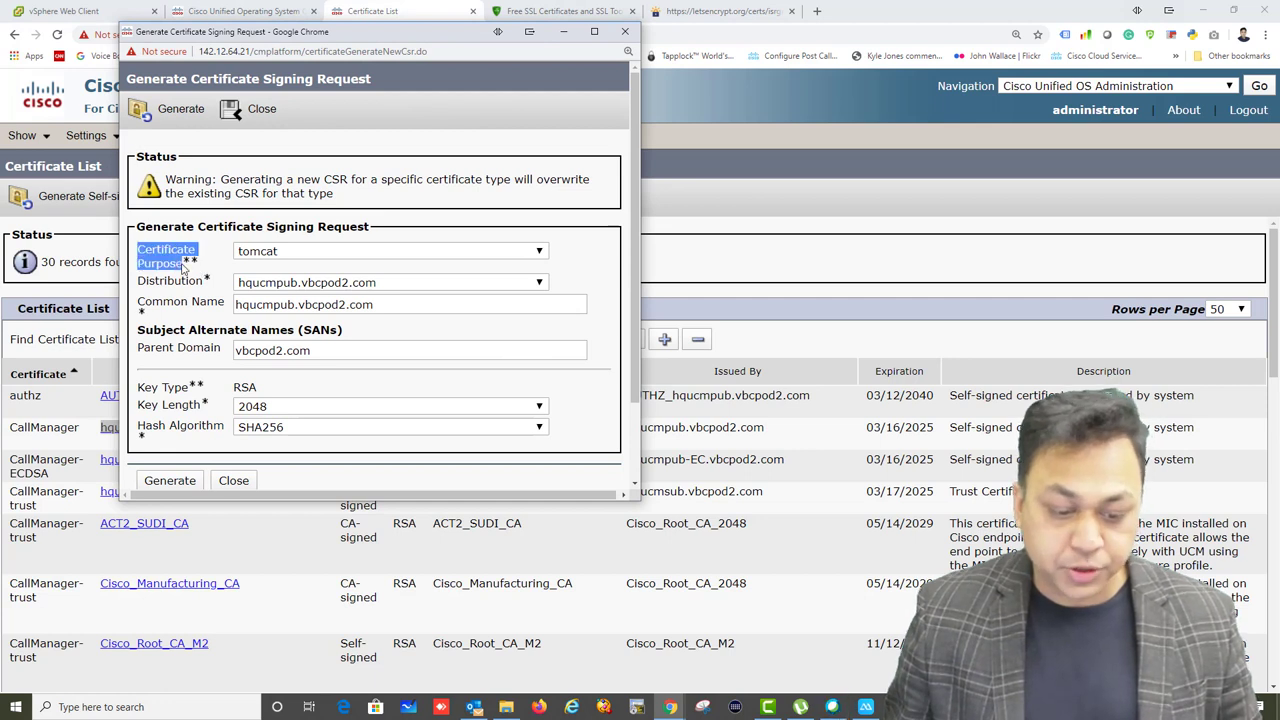
pyautogui.click(276, 259)
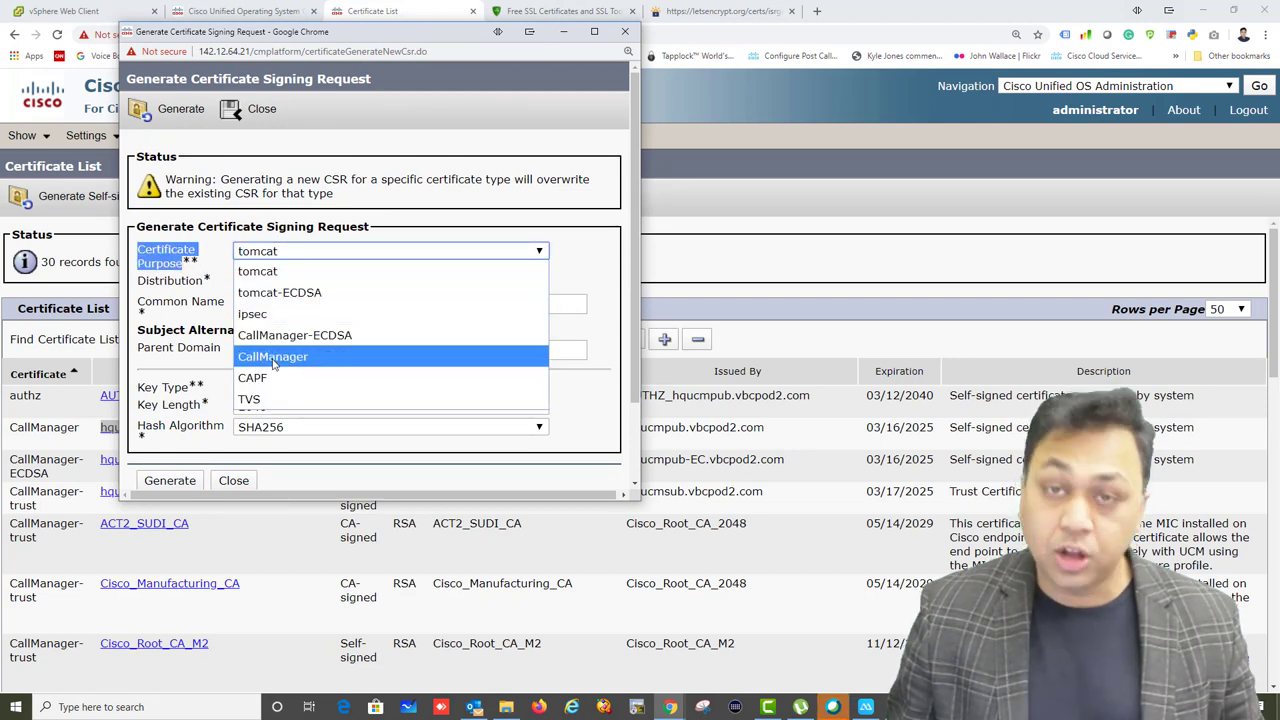
pyautogui.click(198, 299)
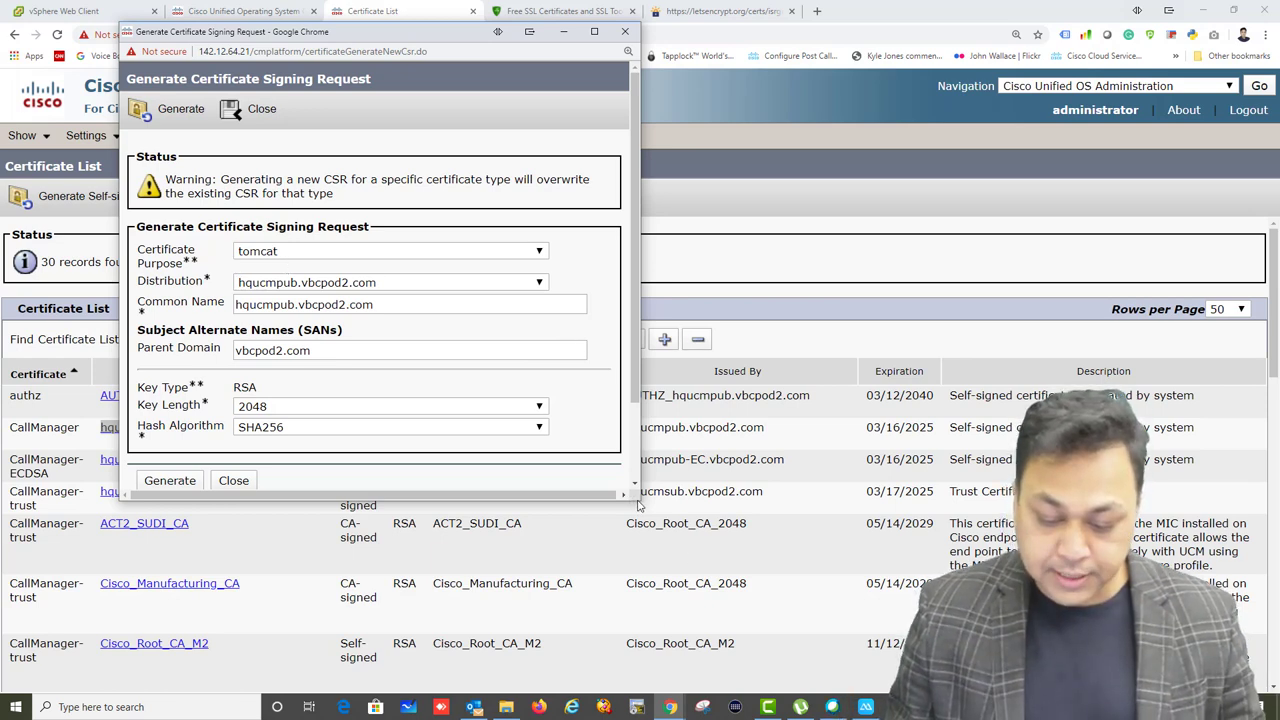
pyautogui.moveTo(638, 497); pyautogui.dragTo(990, 497)
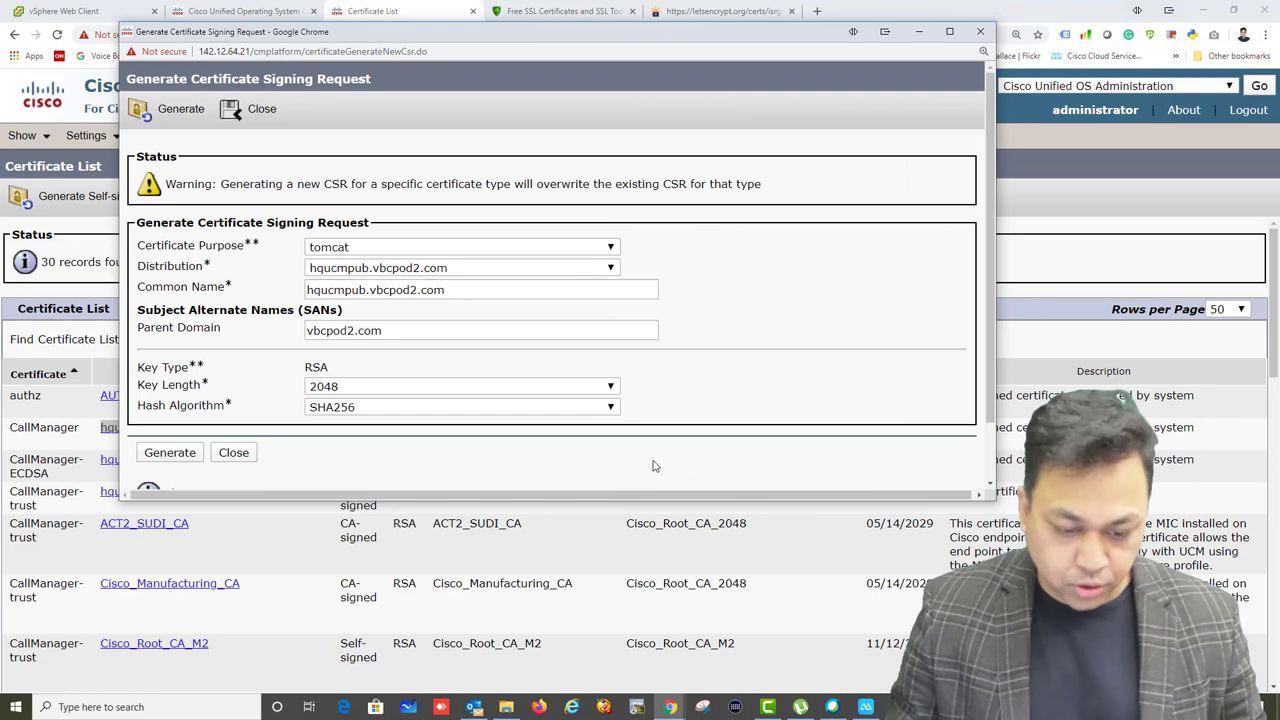
pyautogui.click(357, 249)
pyautogui.click(357, 250)
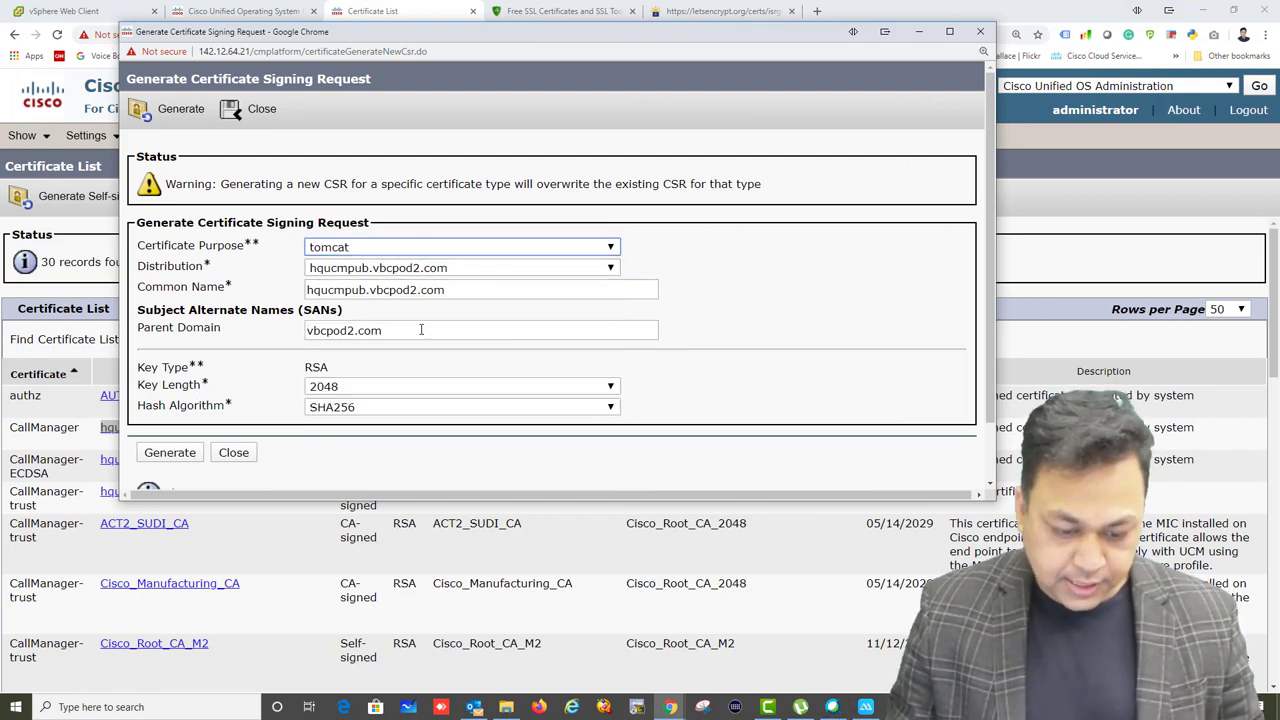
# Step: Confirm parent domain vbcpod2.com and generate the tomcat CSR for hqucmpub.vbcpod2.com
pyautogui.doubleClick(200, 328)
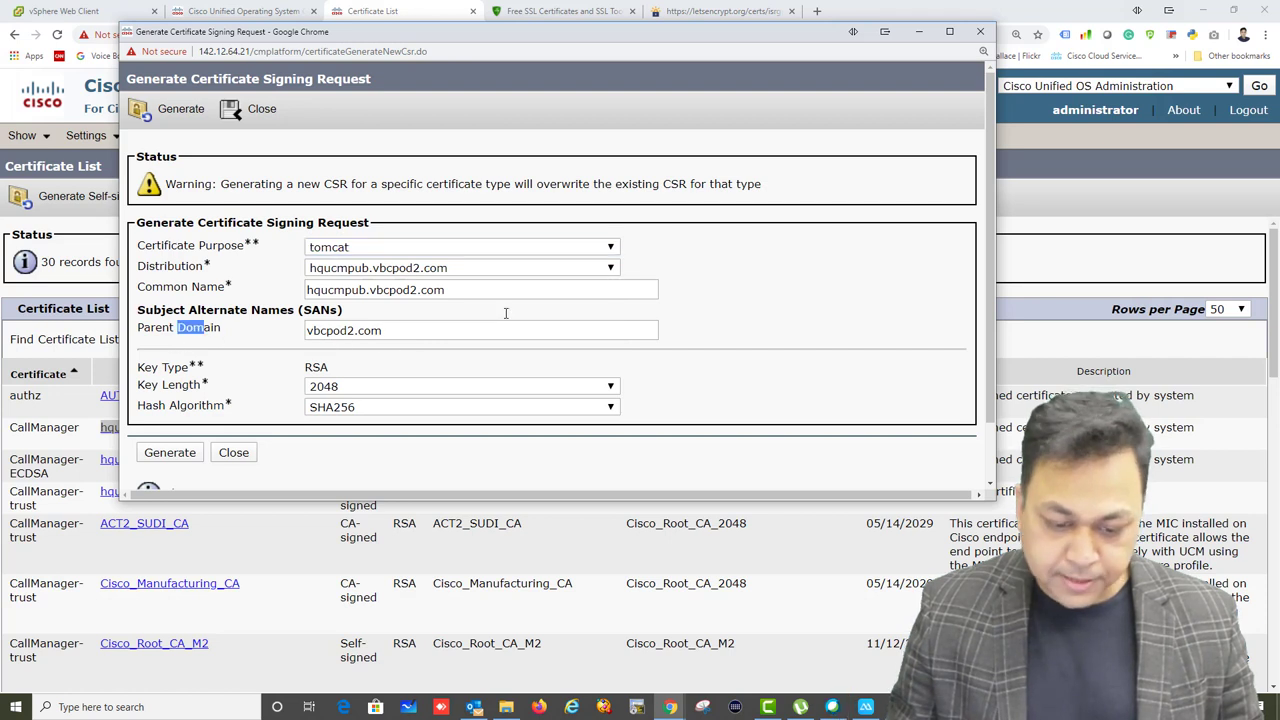
pyautogui.click(484, 249)
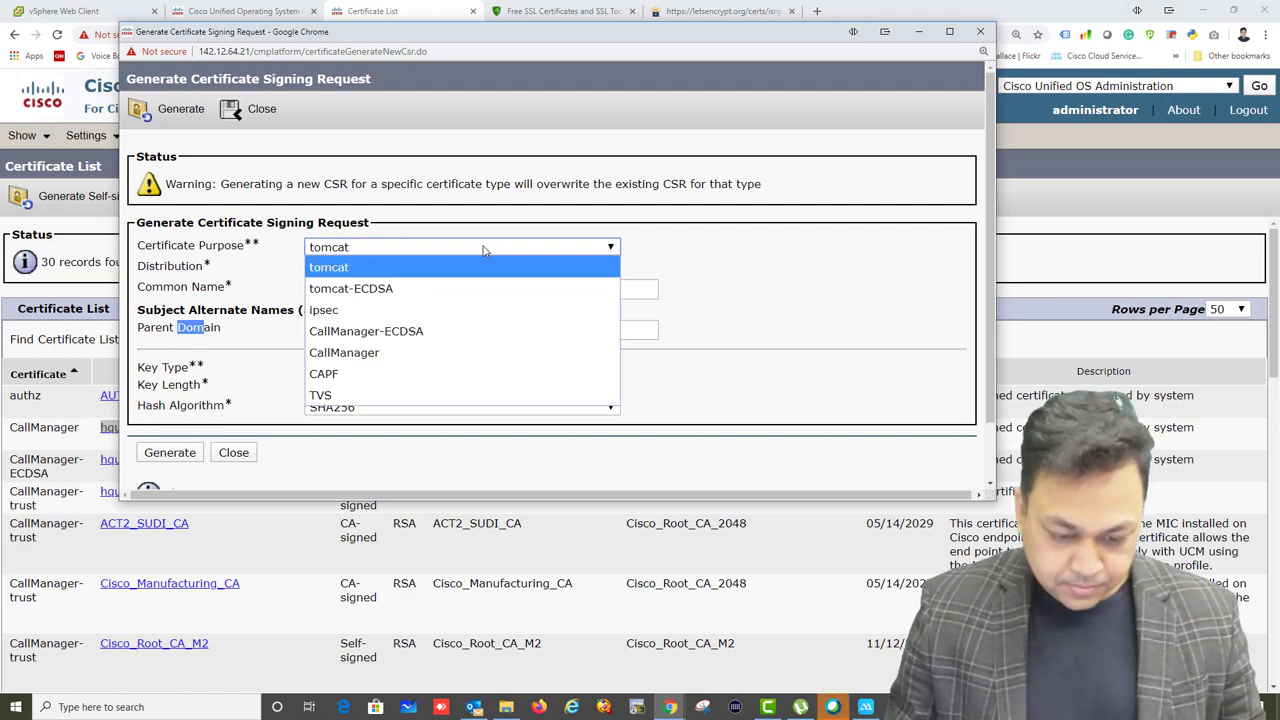
pyautogui.click(484, 267)
pyautogui.scroll(-1, 741, 371)
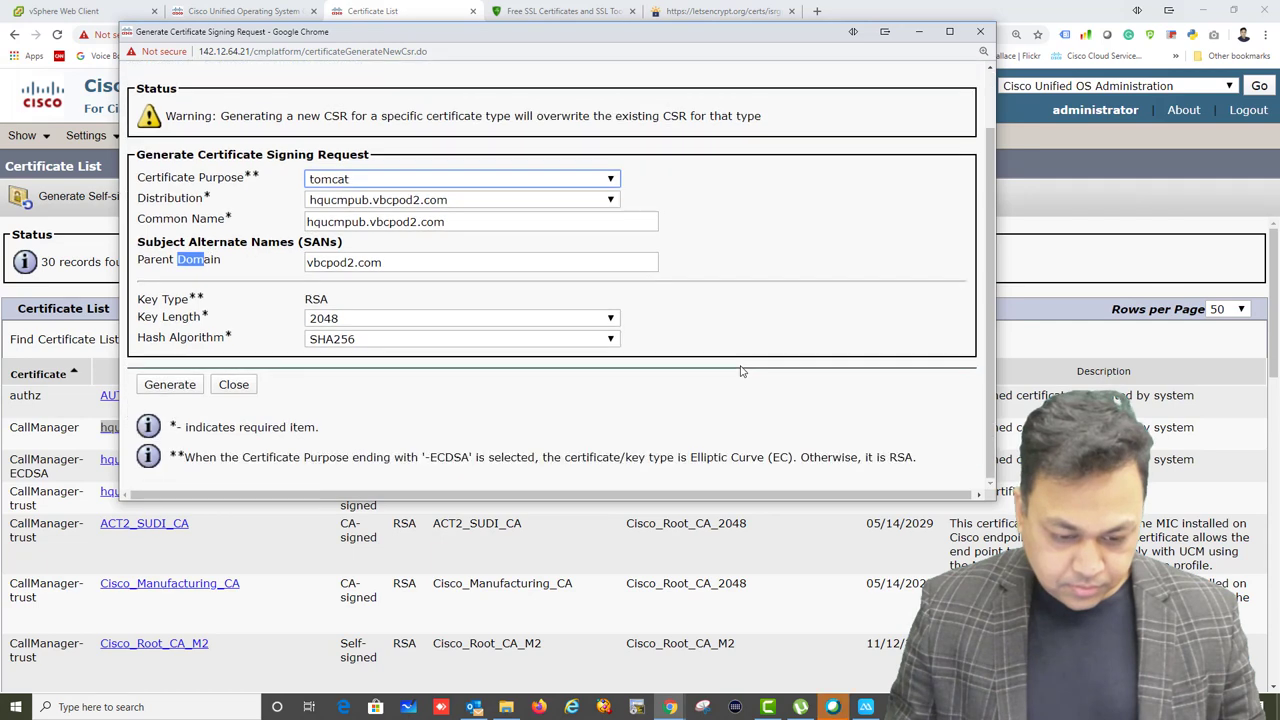
pyautogui.scroll(1, 738, 371)
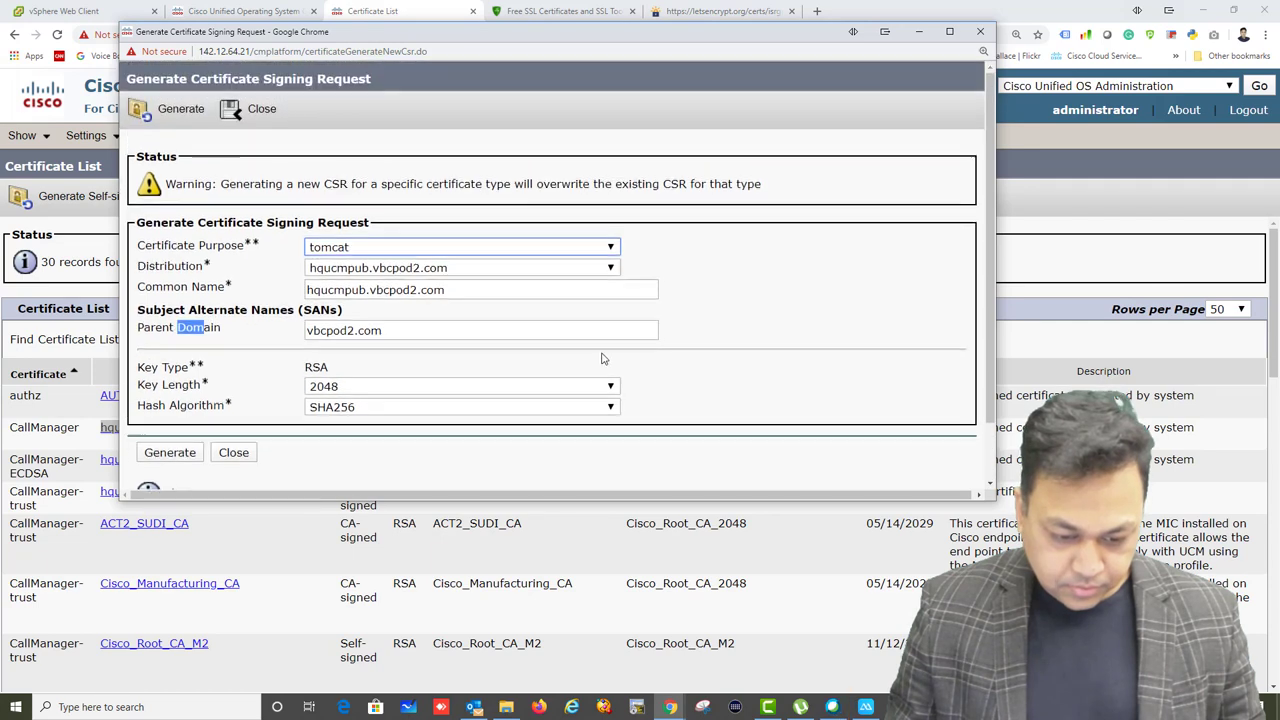
pyautogui.click(431, 332)
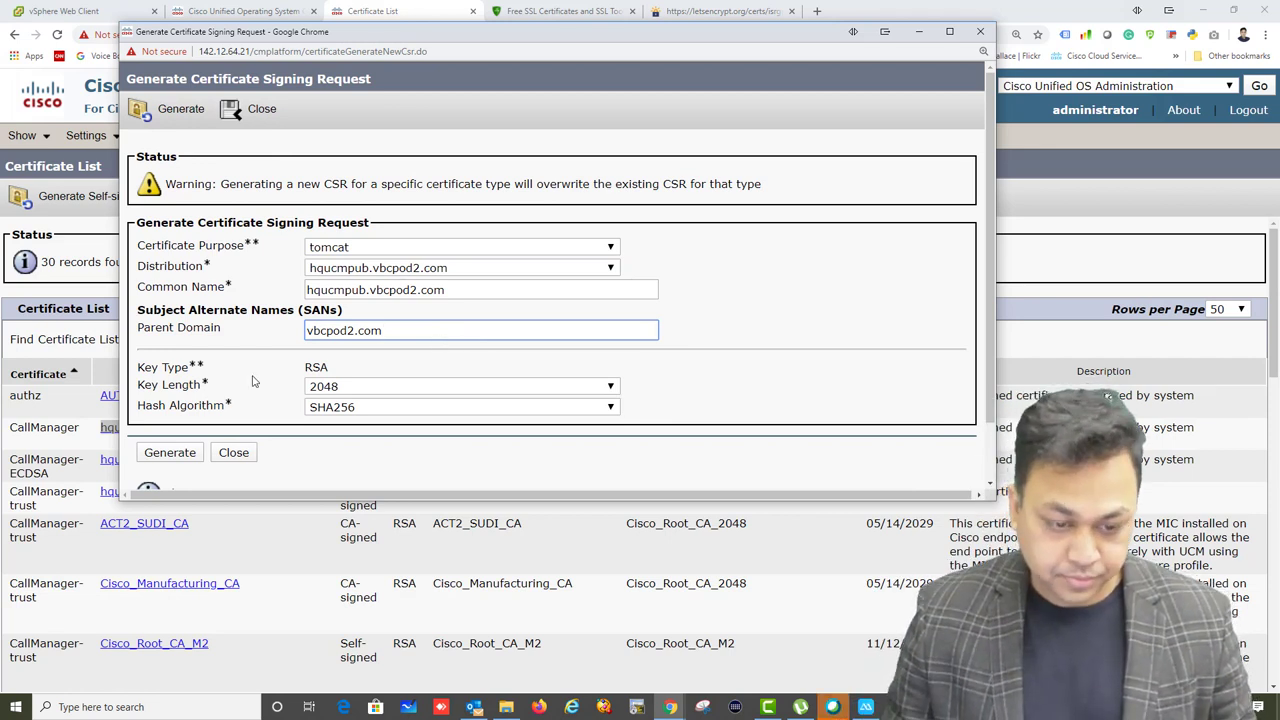
pyautogui.click(160, 453)
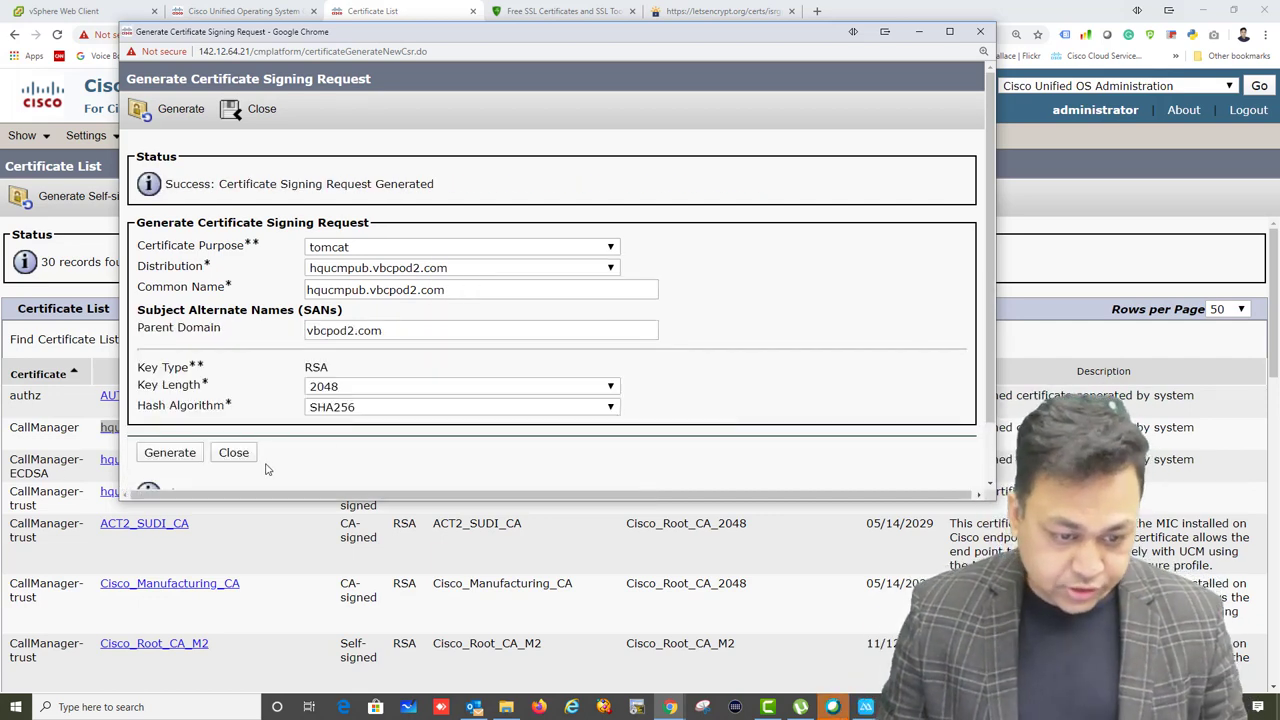
# Step: Set the CSR to tomcat with Multi-server(SAN) distribution covering hqimp, hqucmpub and hqucmsub
pyautogui.click(330, 248)
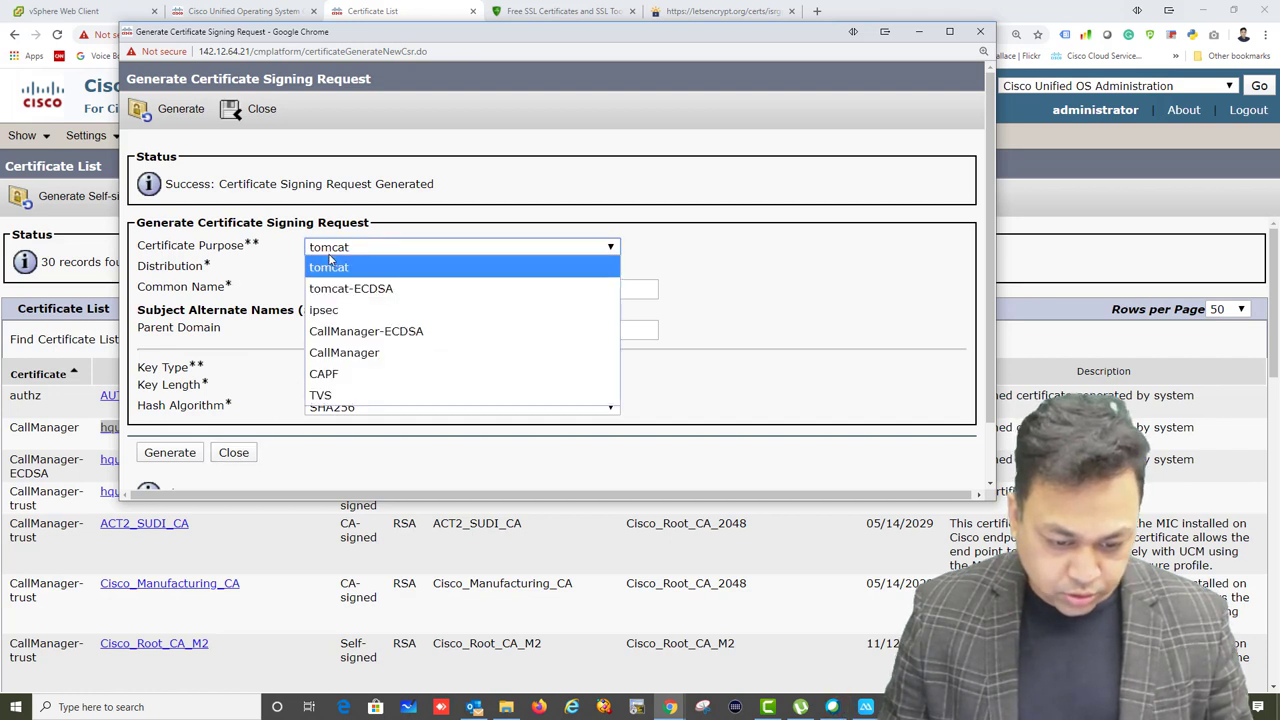
pyautogui.click(326, 358)
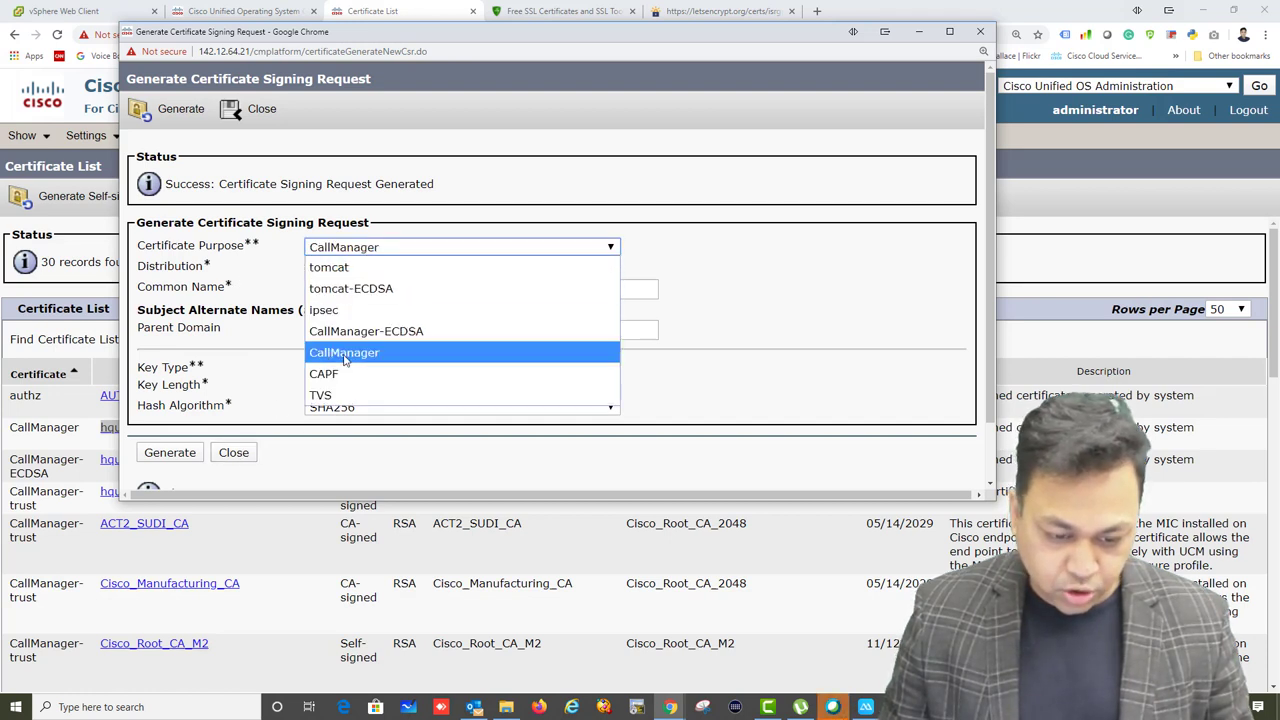
pyautogui.click(256, 264)
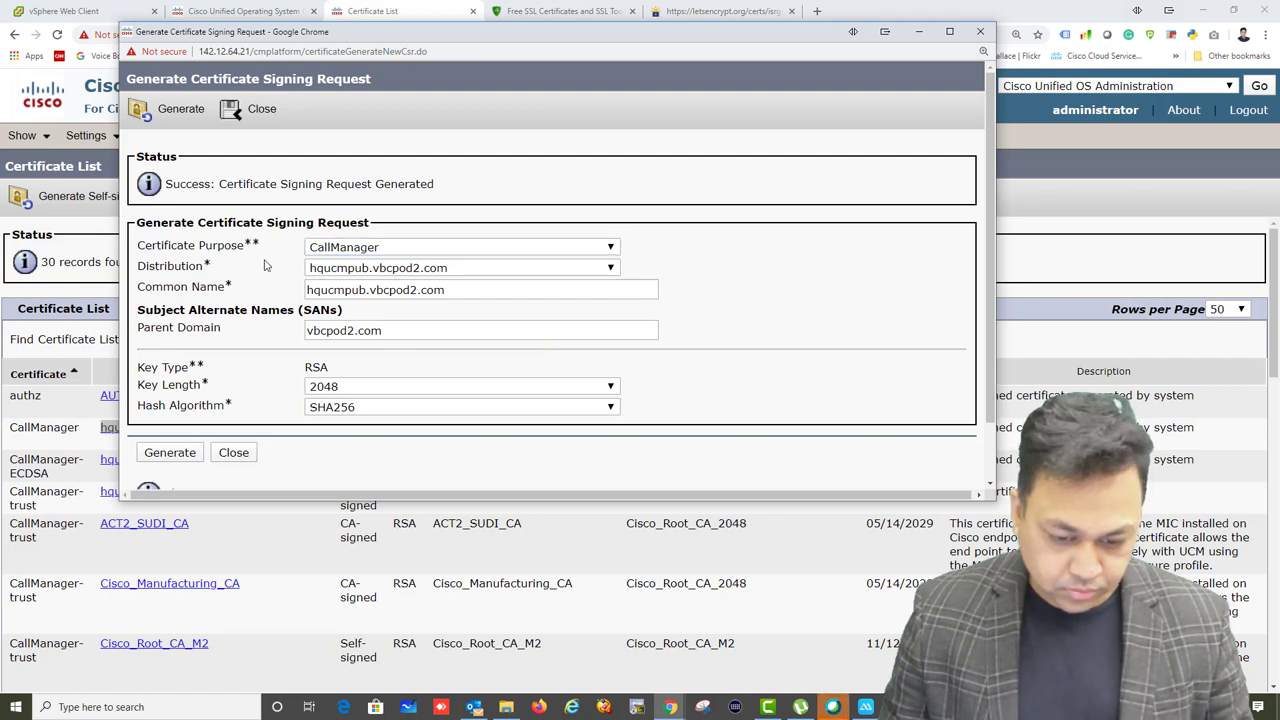
pyautogui.click(366, 252)
pyautogui.click(345, 263)
pyautogui.click(349, 268)
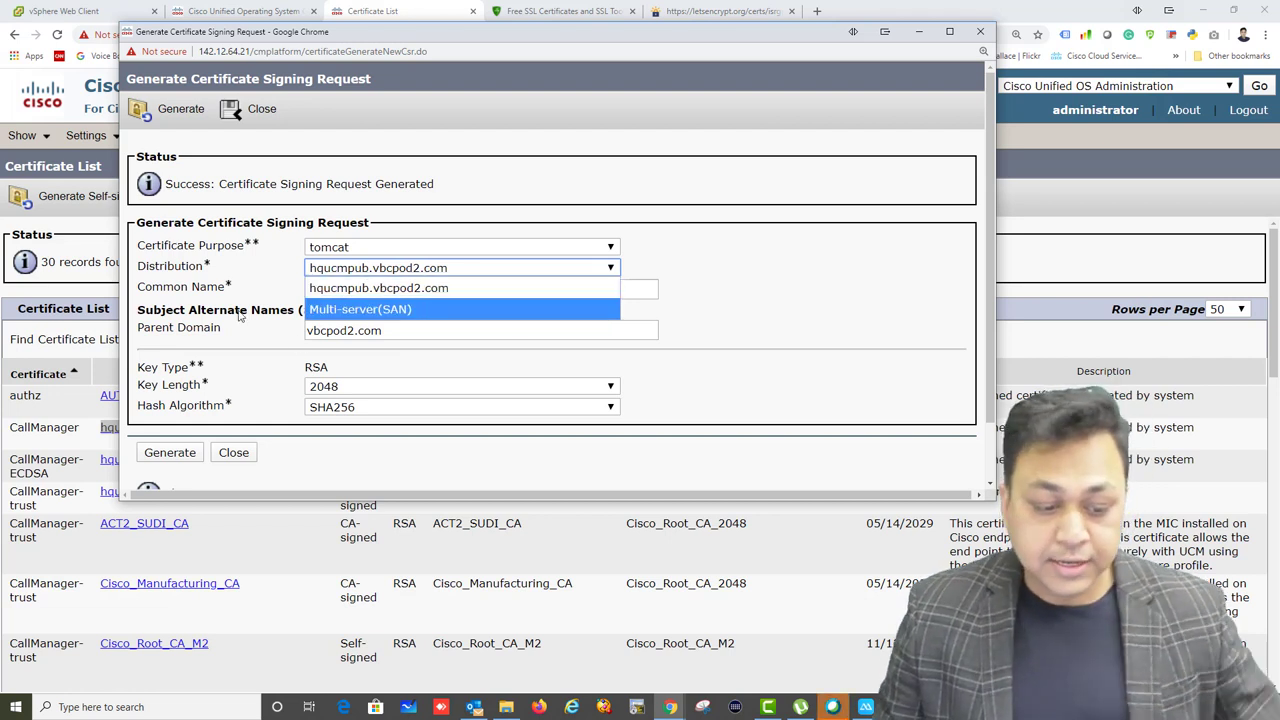
pyautogui.doubleClick(152, 268)
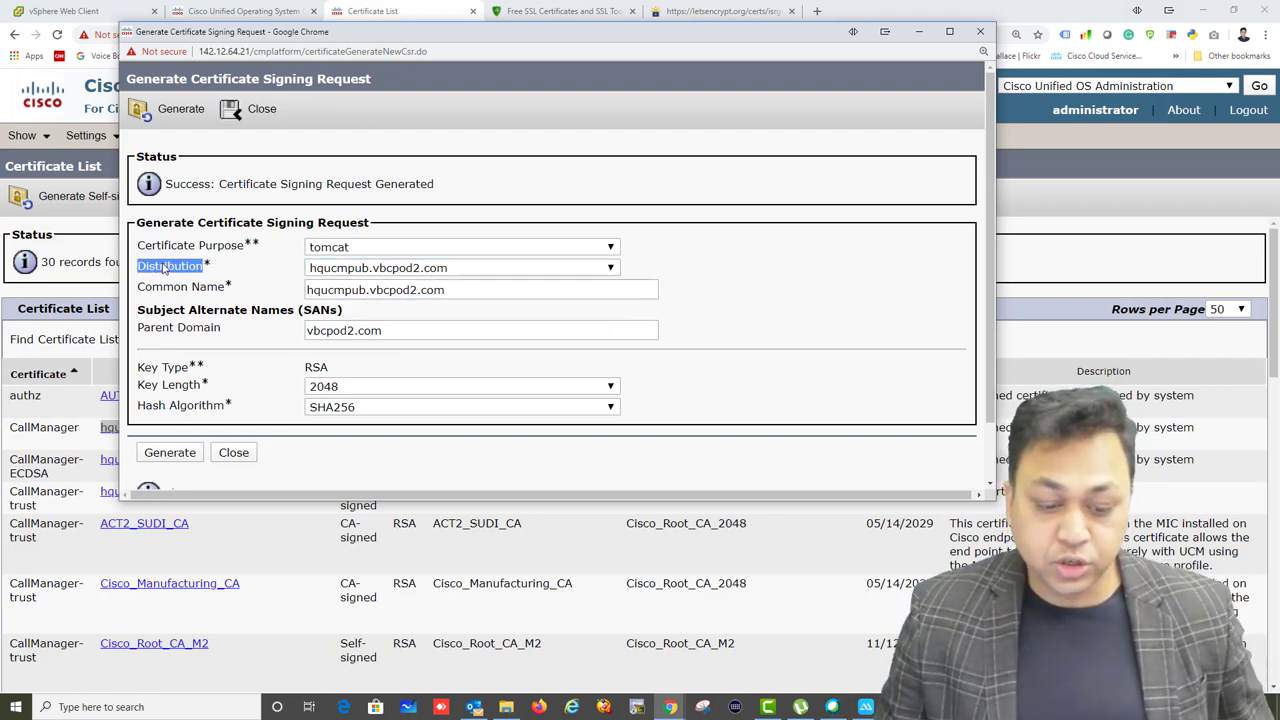
pyautogui.click(386, 267)
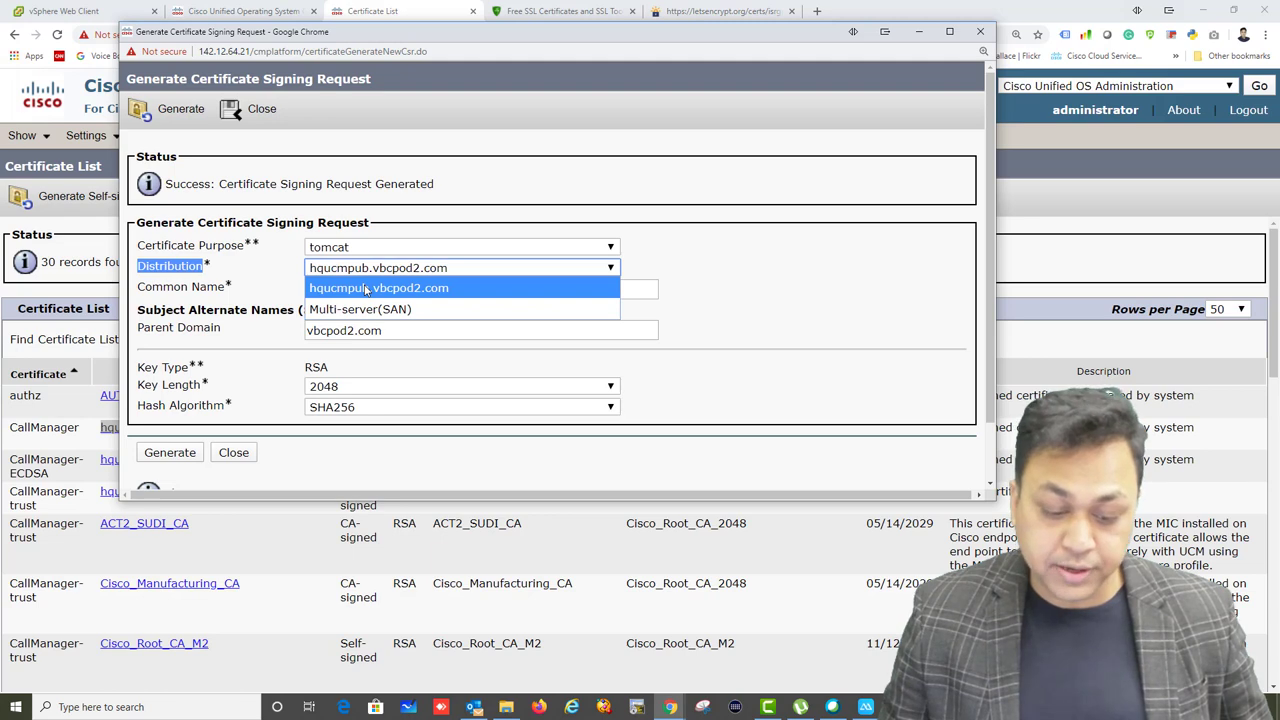
pyautogui.click(348, 311)
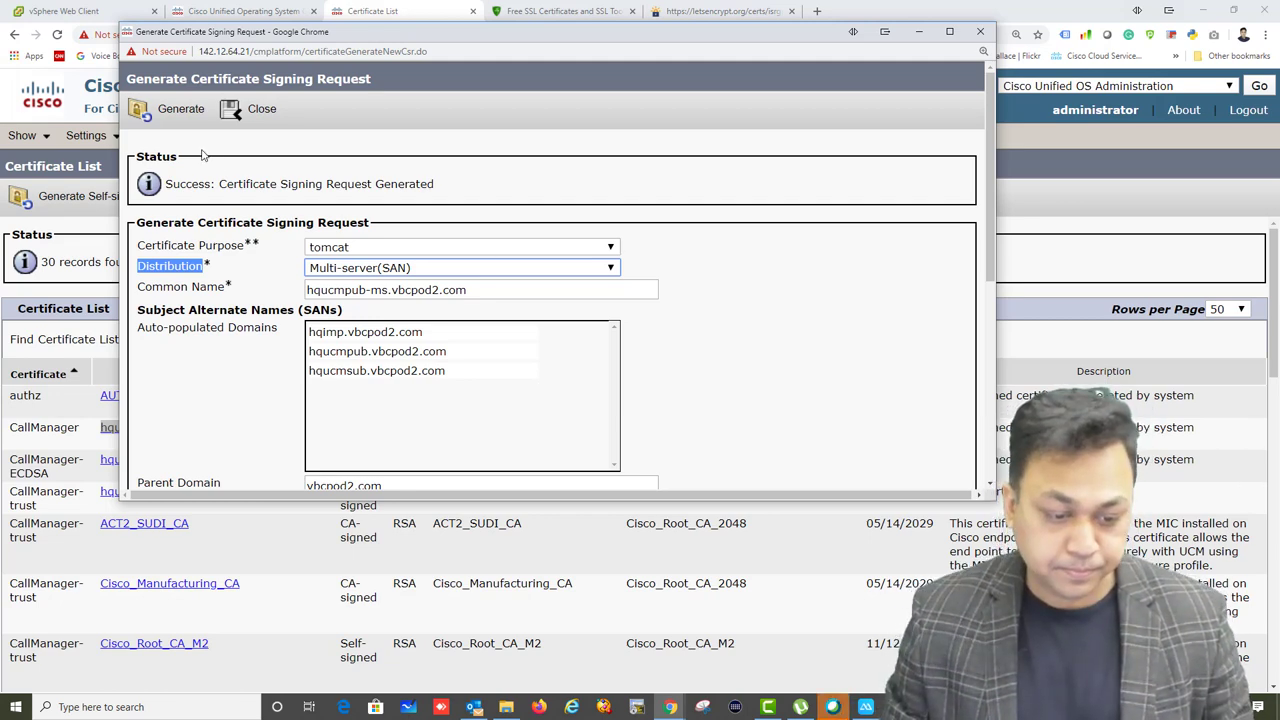
# Step: Generate the multi-server tomcat CSR, exporting it on hqucmpub, hqimp and hqucmsub
pyautogui.click(178, 110)
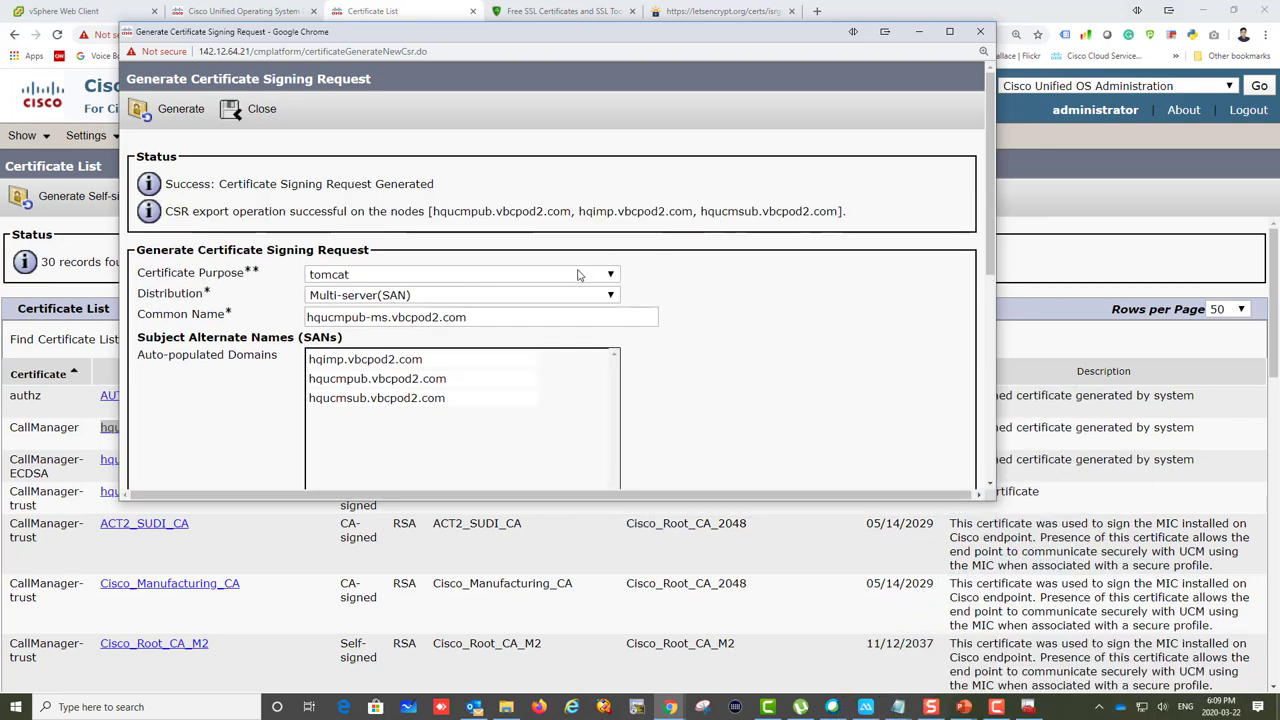
# Step: Review the form at full screen with CallManager purpose, then close the CSR window
pyautogui.click(600, 275)
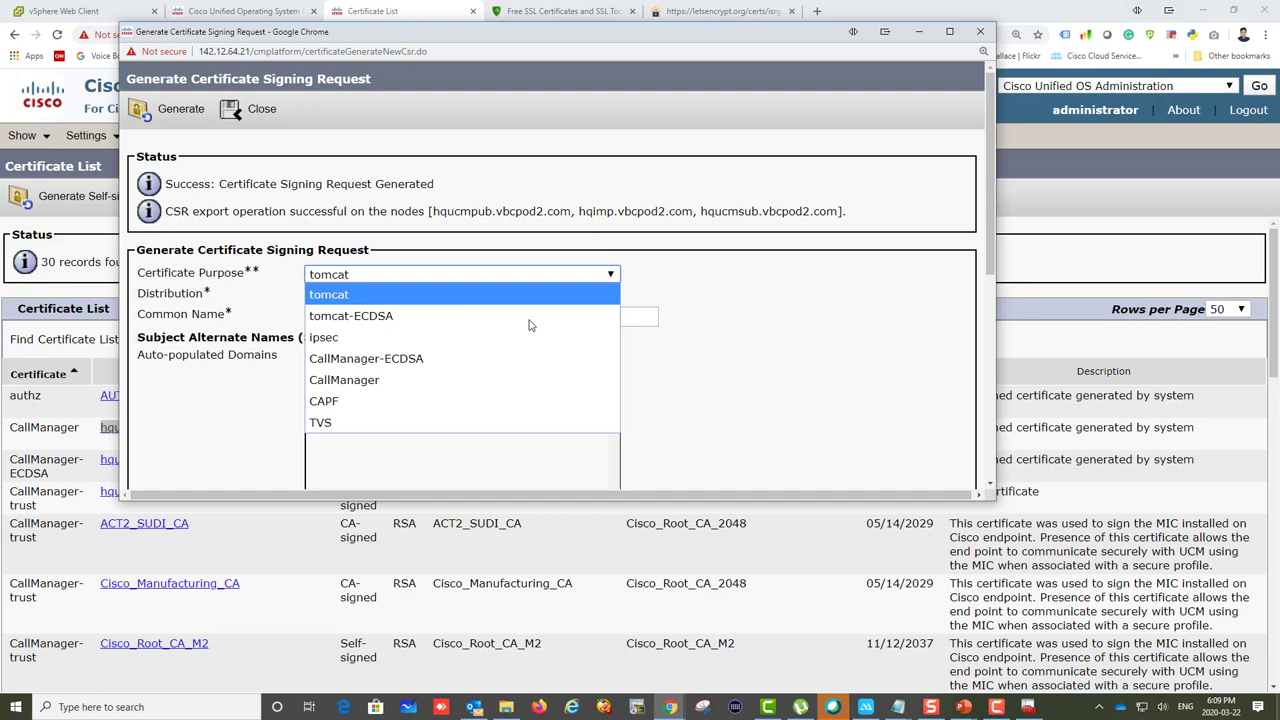
pyautogui.click(363, 386)
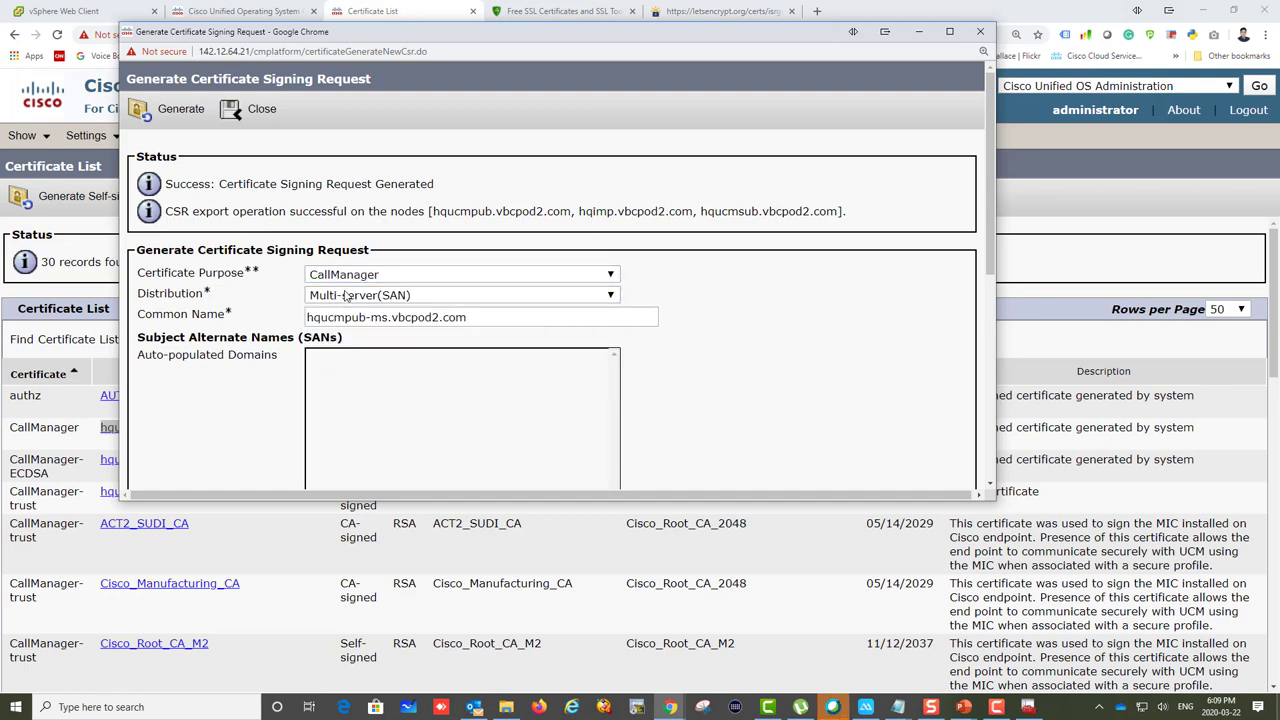
pyautogui.scroll(-2, 745, 377)
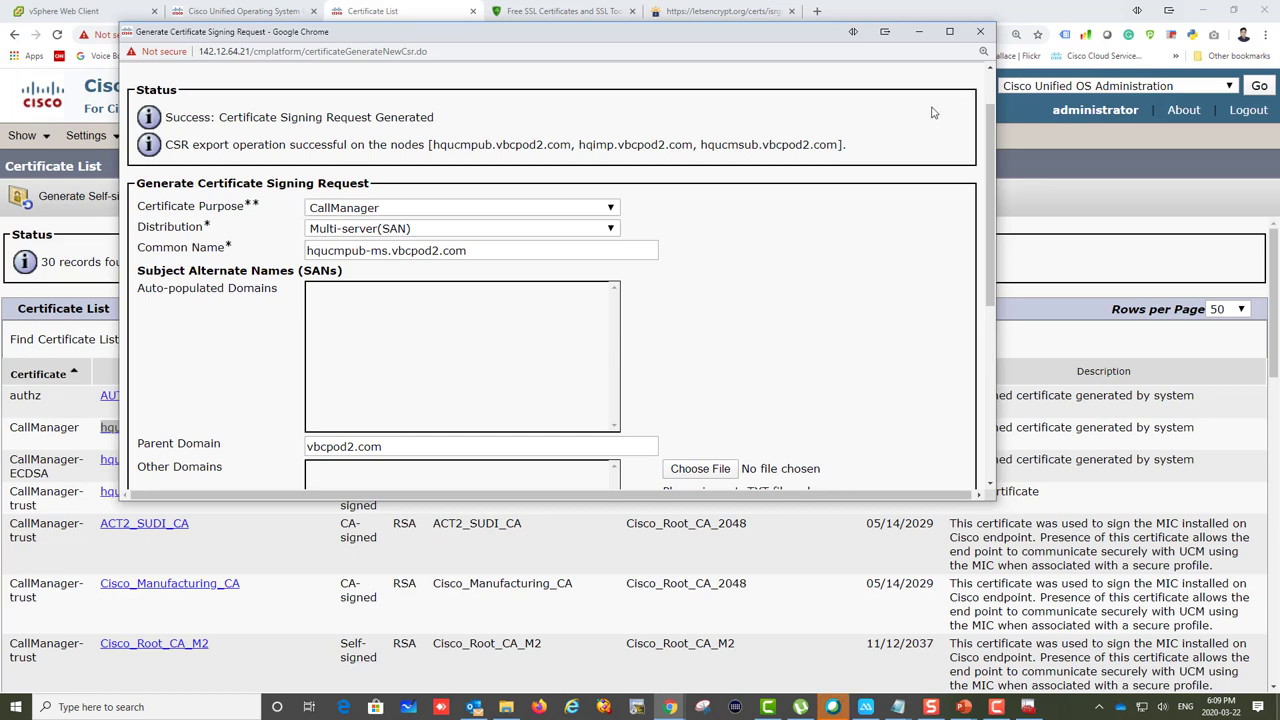
pyautogui.click(949, 33)
pyautogui.scroll(-1, 651, 283)
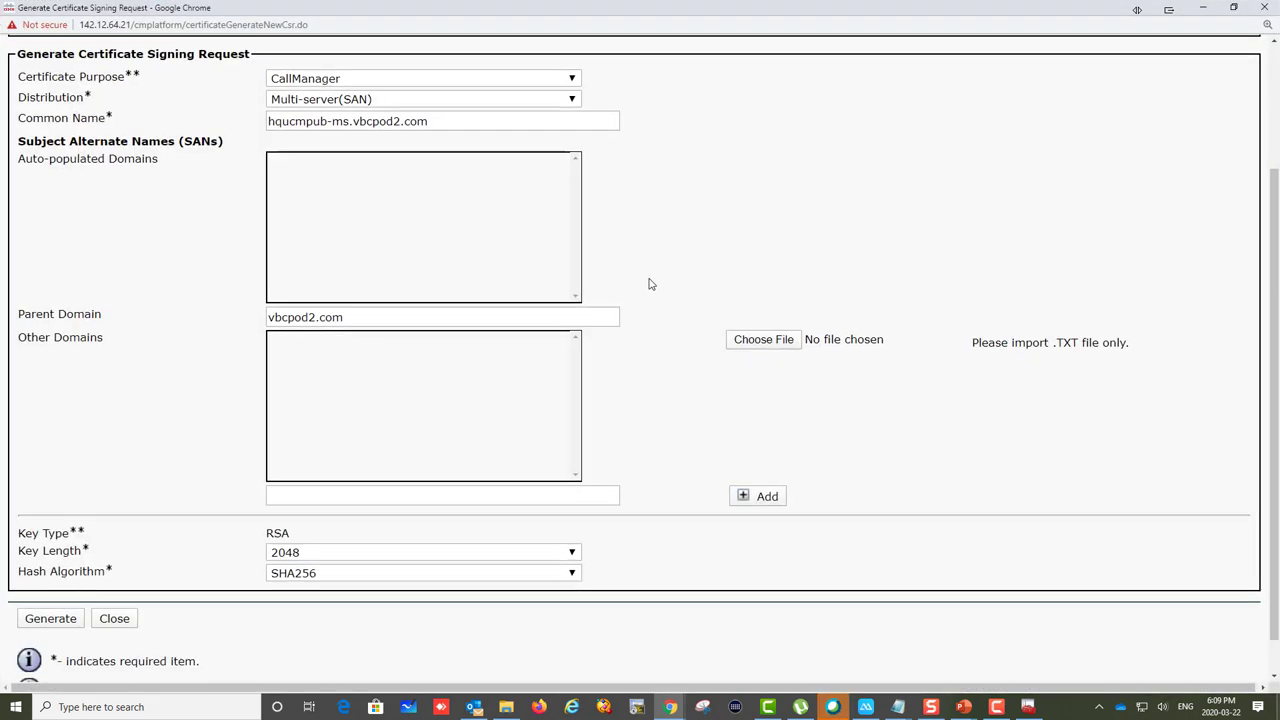
pyautogui.scroll(1, 620, 250)
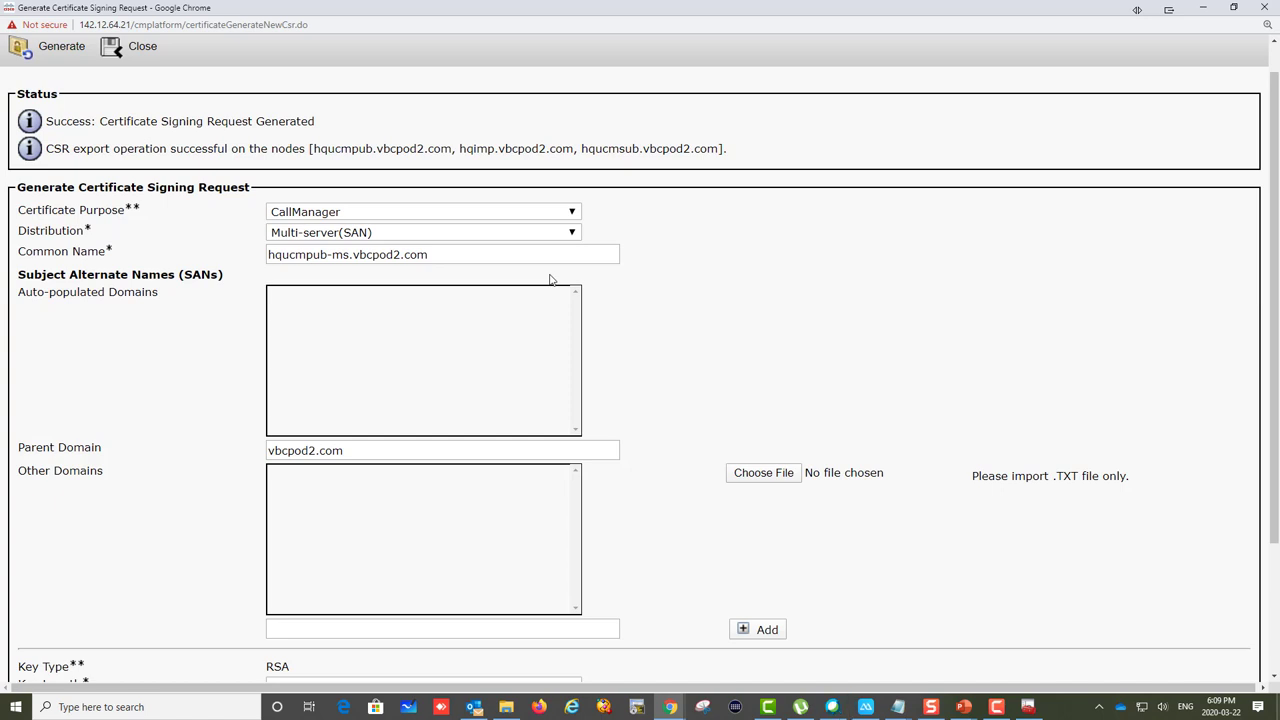
pyautogui.scroll(-2, 643, 314)
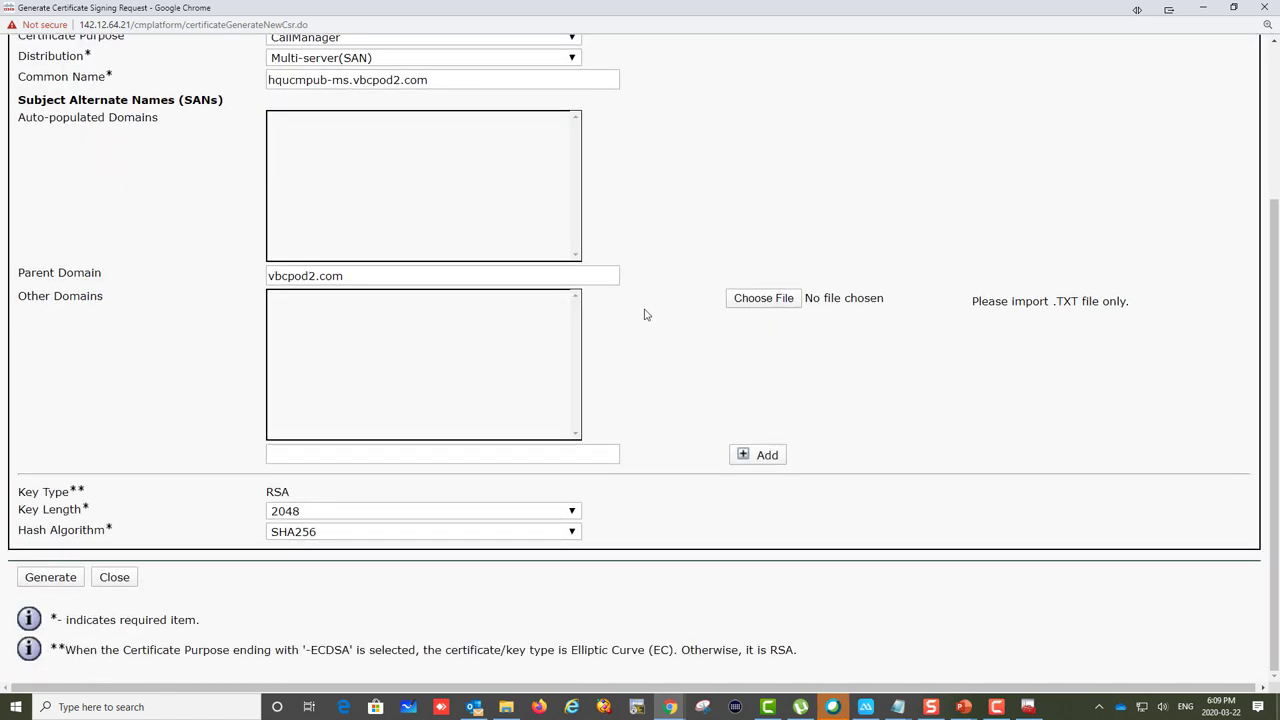
pyautogui.scroll(3, 620, 294)
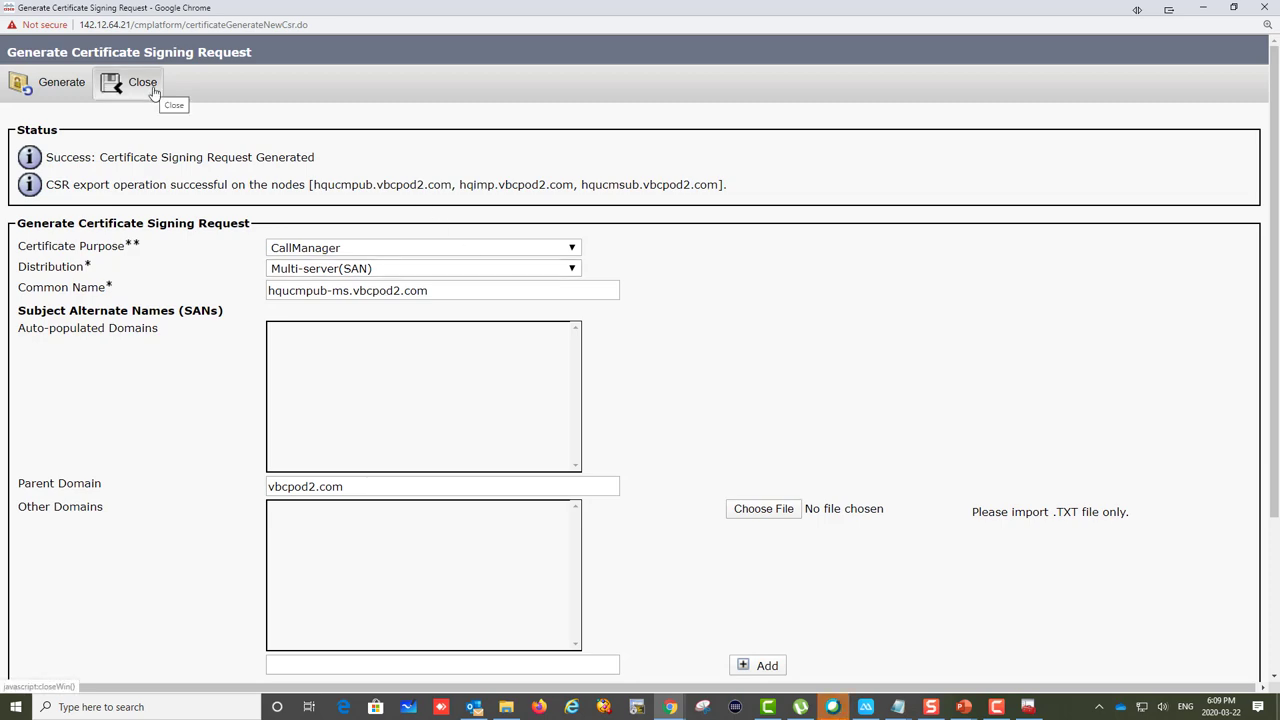
pyautogui.click(140, 84)
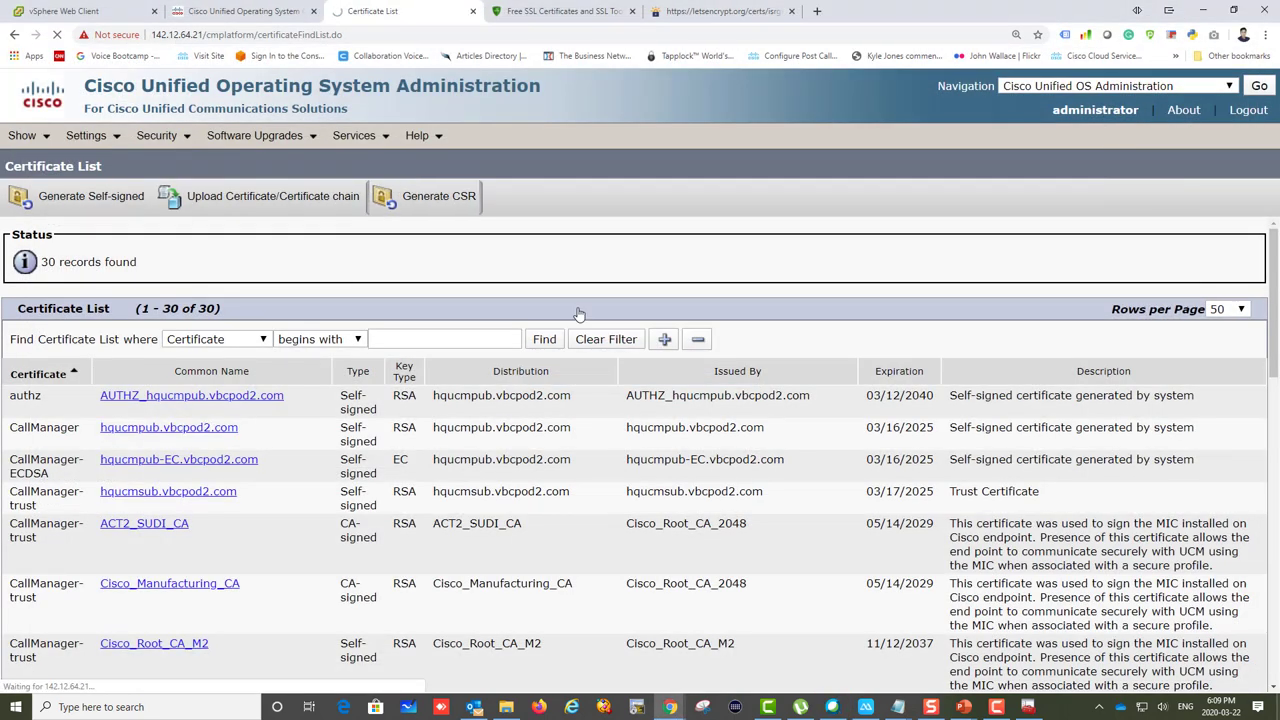
# Step: Start a maximized CallManager CSR with Multi-server(SAN) distribution for hqucmpub and hqucmsub
pyautogui.click(440, 195)
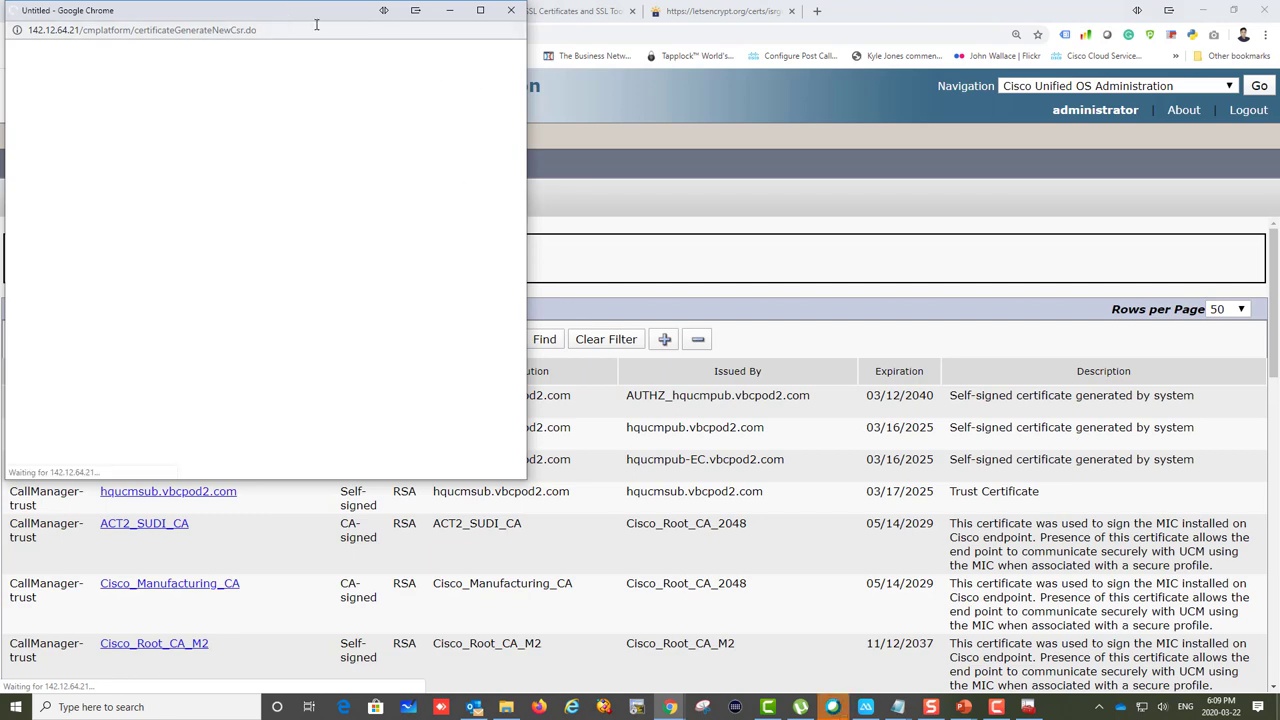
pyautogui.moveTo(251, 10); pyautogui.dragTo(389, 25)
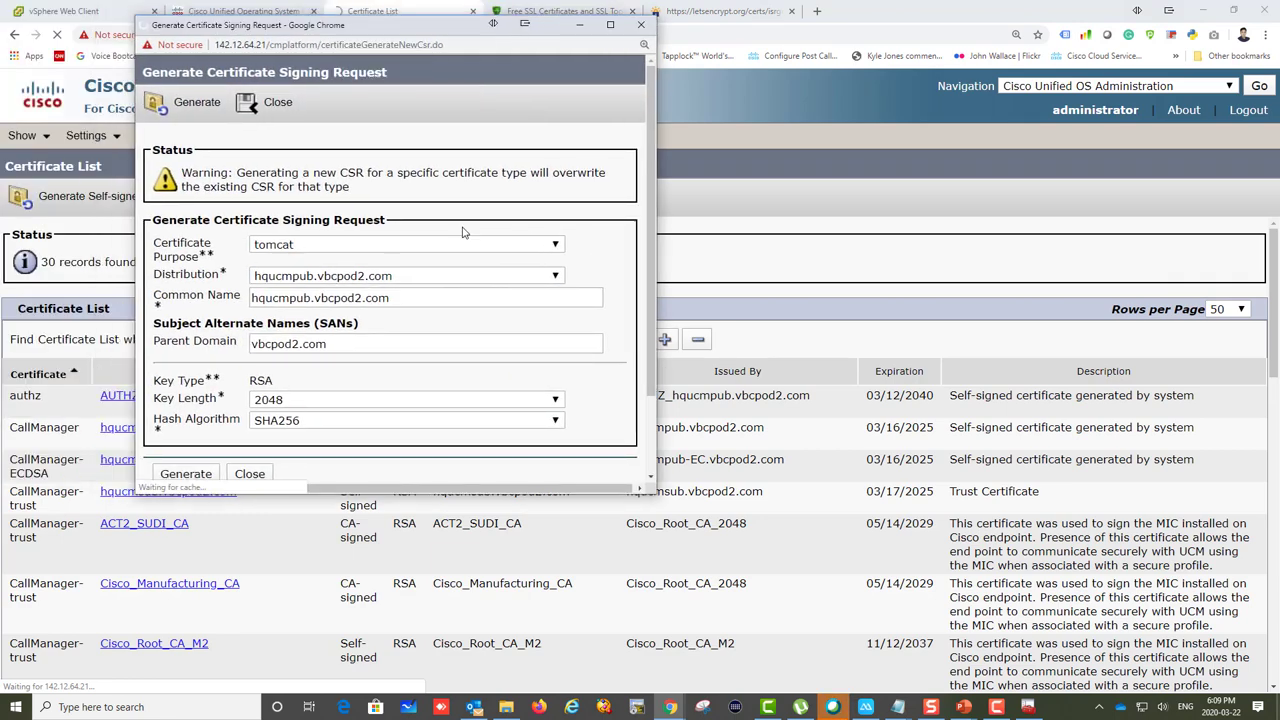
pyautogui.click(416, 251)
pyautogui.click(336, 350)
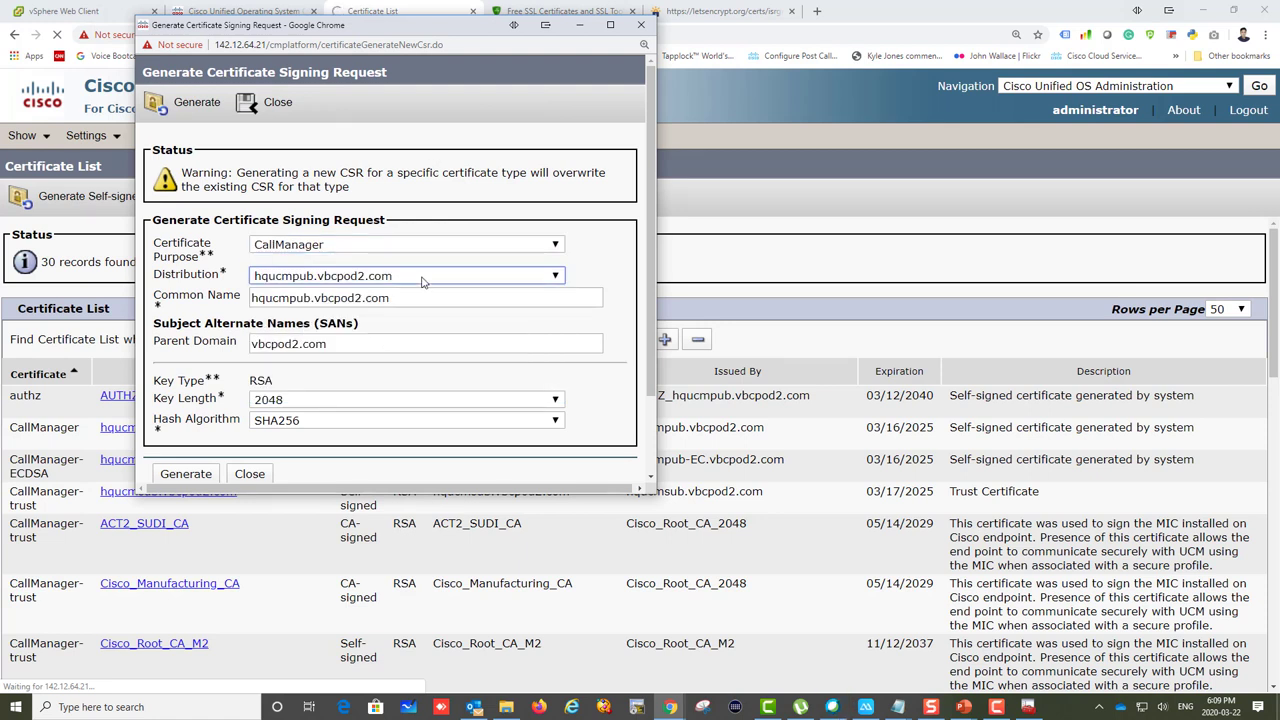
pyautogui.click(423, 278)
pyautogui.click(396, 316)
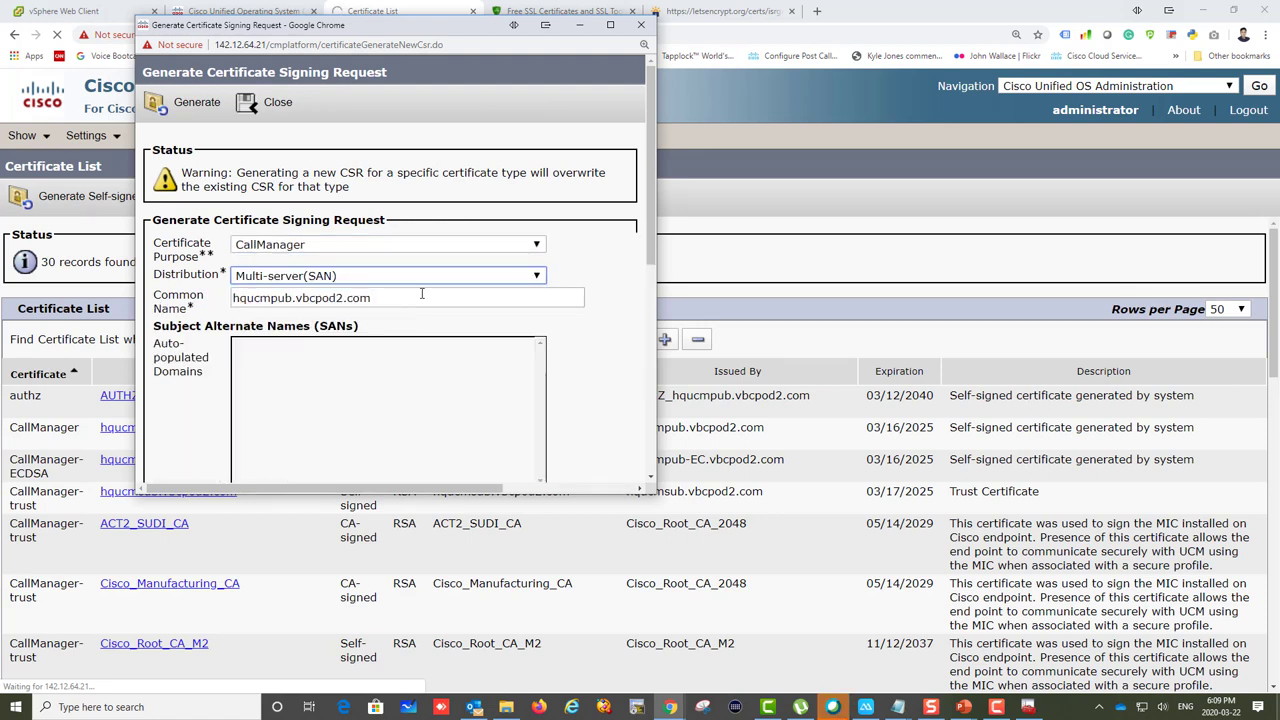
pyautogui.click(610, 24)
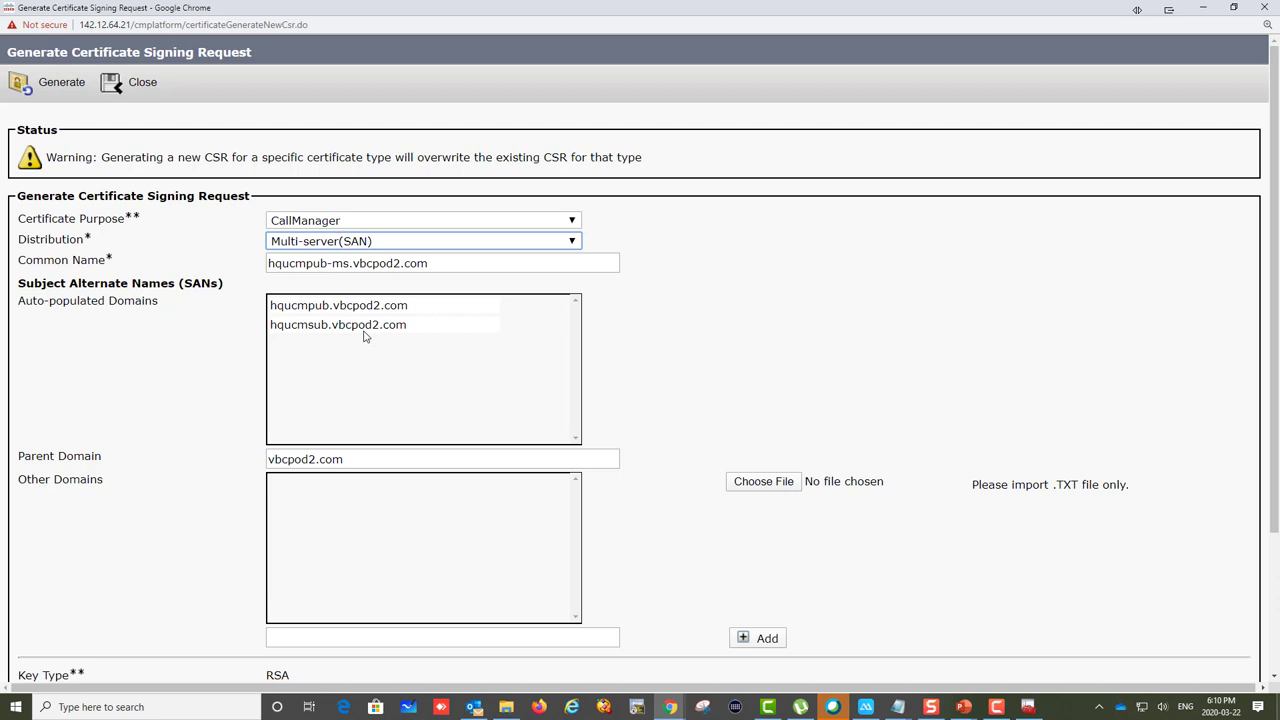
# Step: Skip the extra-domains file and generate the CallManager multi-server CSR for hqucmpub and hqucmsub
pyautogui.click(856, 486)
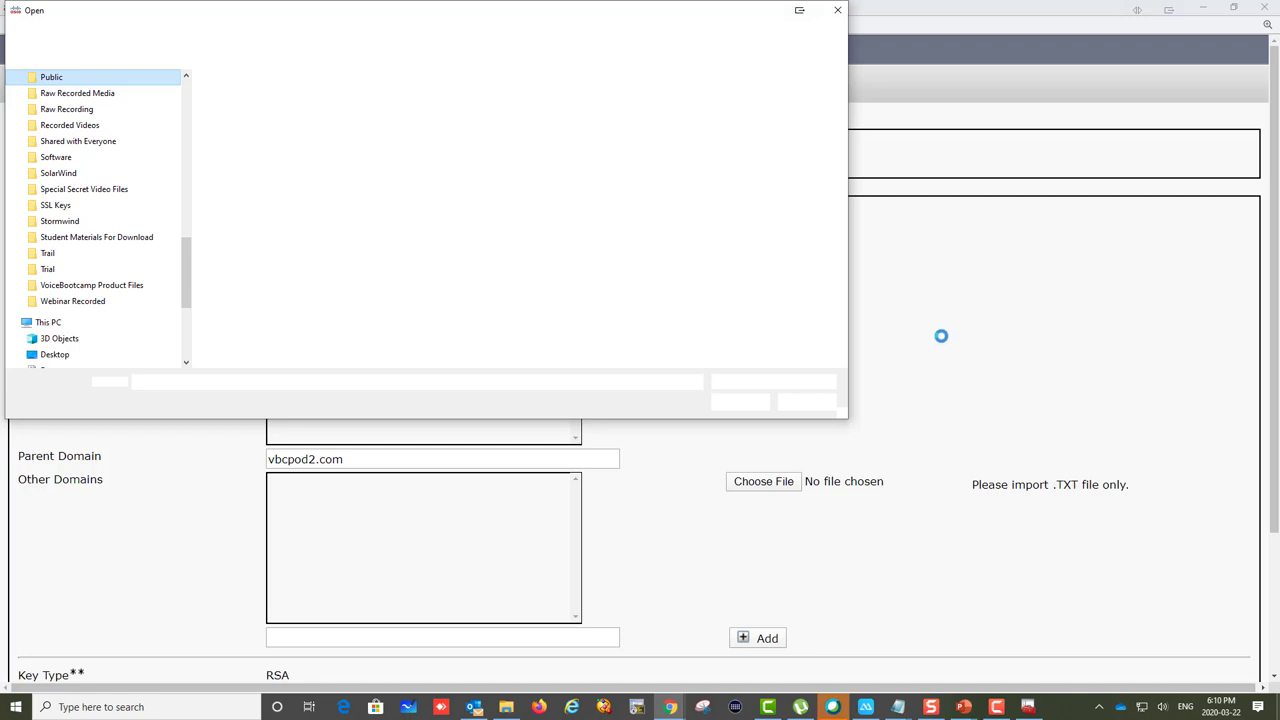
pyautogui.press('Escape')
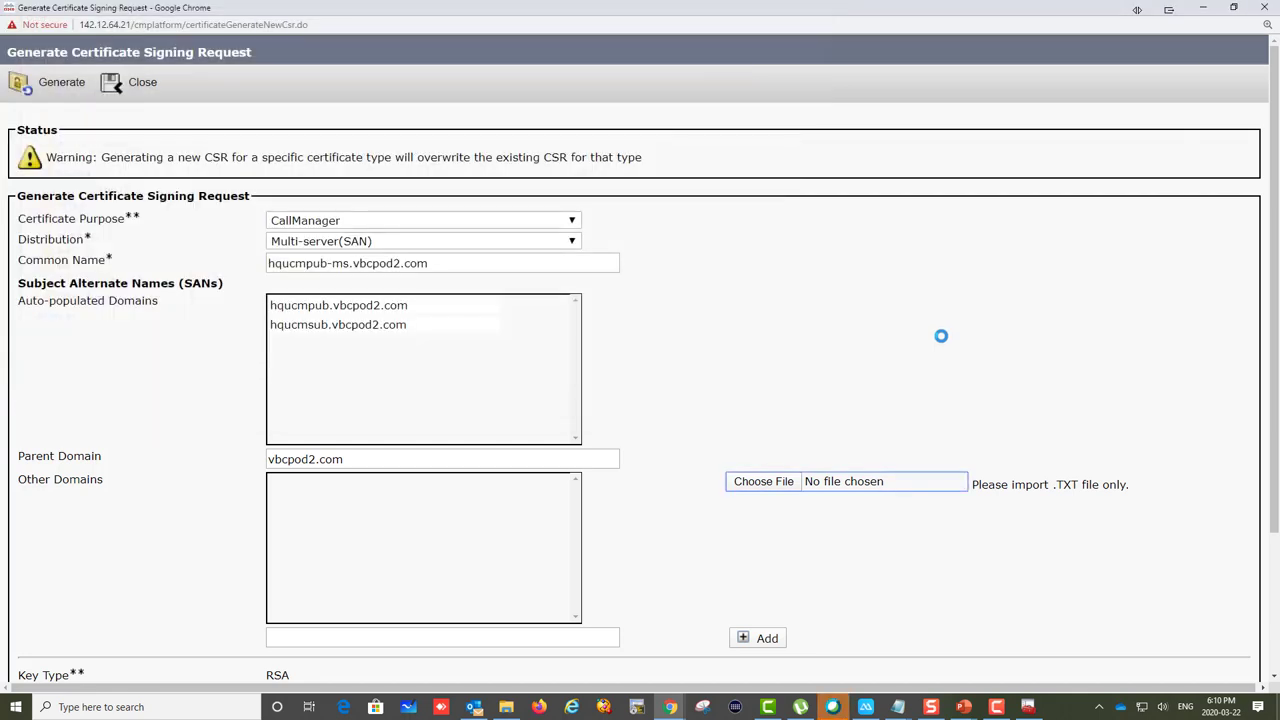
pyautogui.click(62, 84)
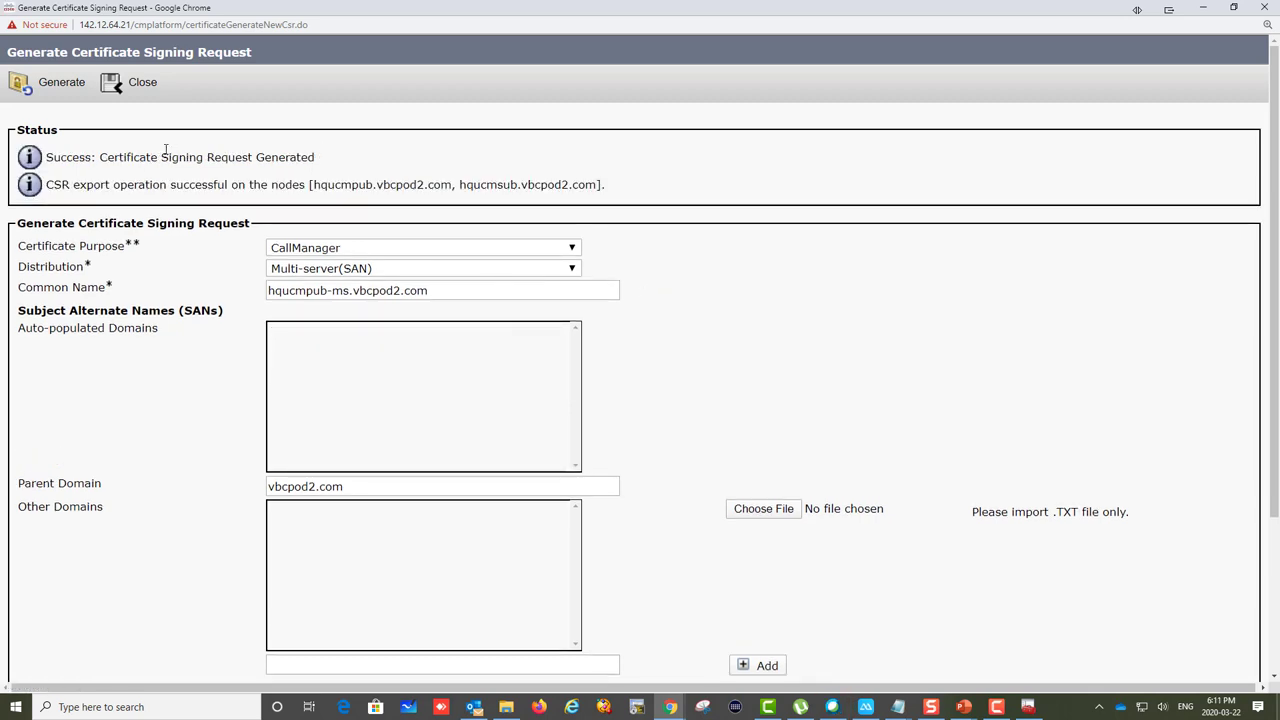
# Step: Close the CSR window and download the tomcat CSR
pyautogui.click(138, 86)
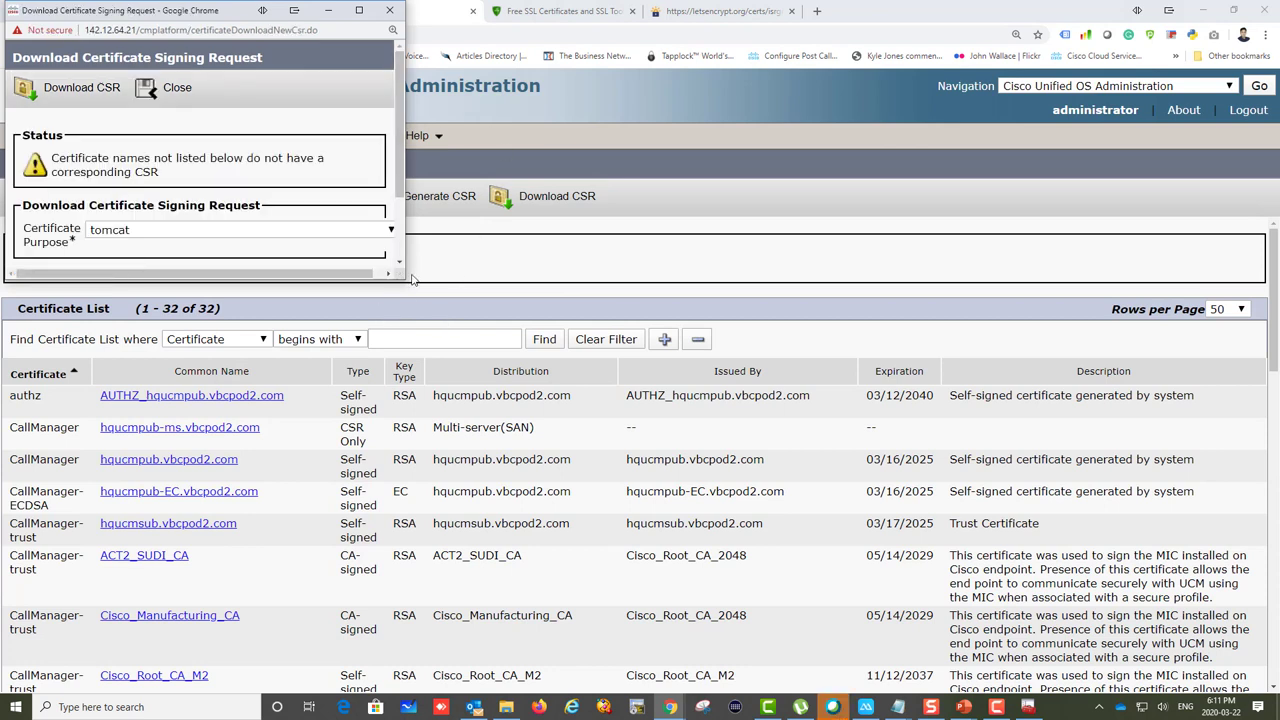
pyautogui.moveTo(400, 188); pyautogui.dragTo(400, 268)
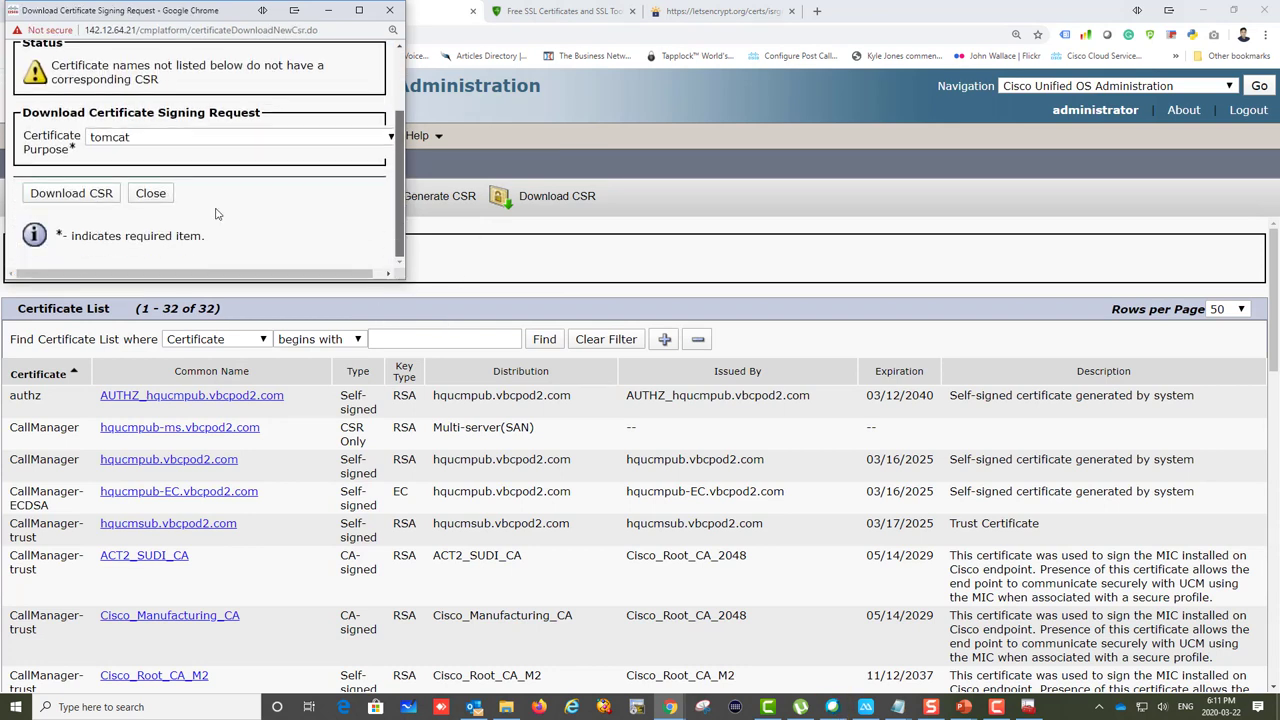
pyautogui.click(158, 142)
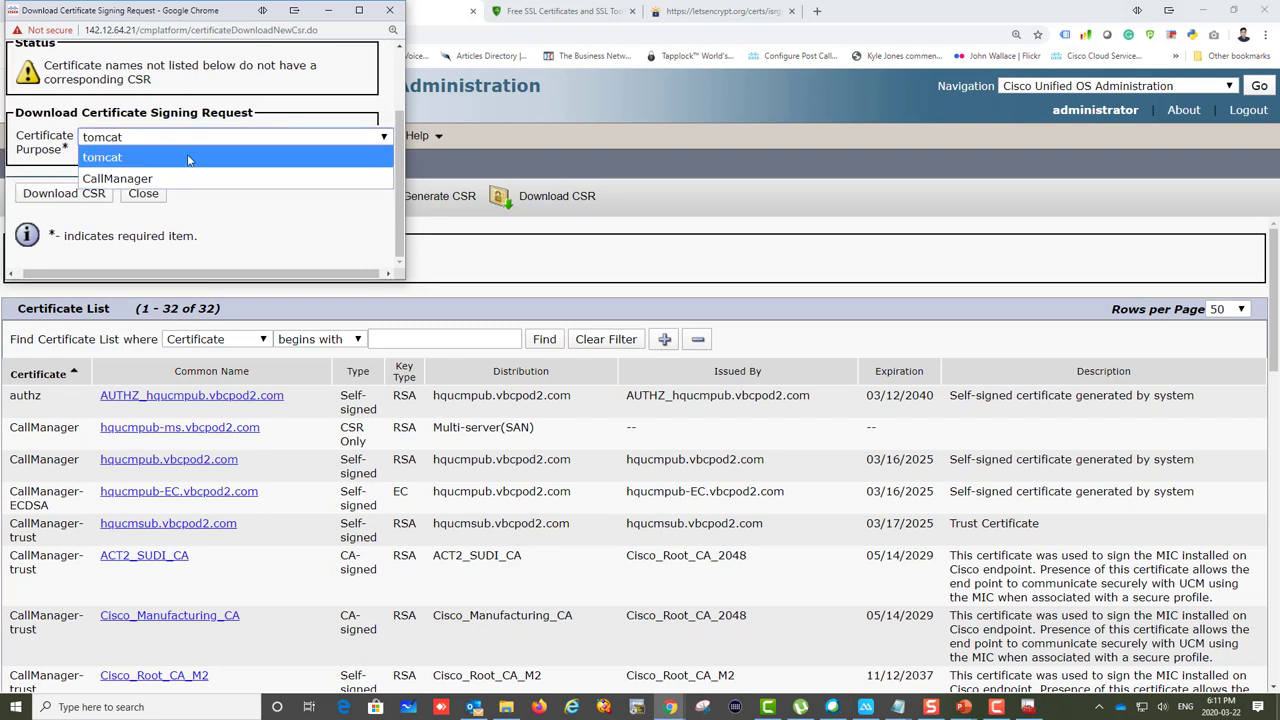
pyautogui.click(188, 160)
pyautogui.click(30, 192)
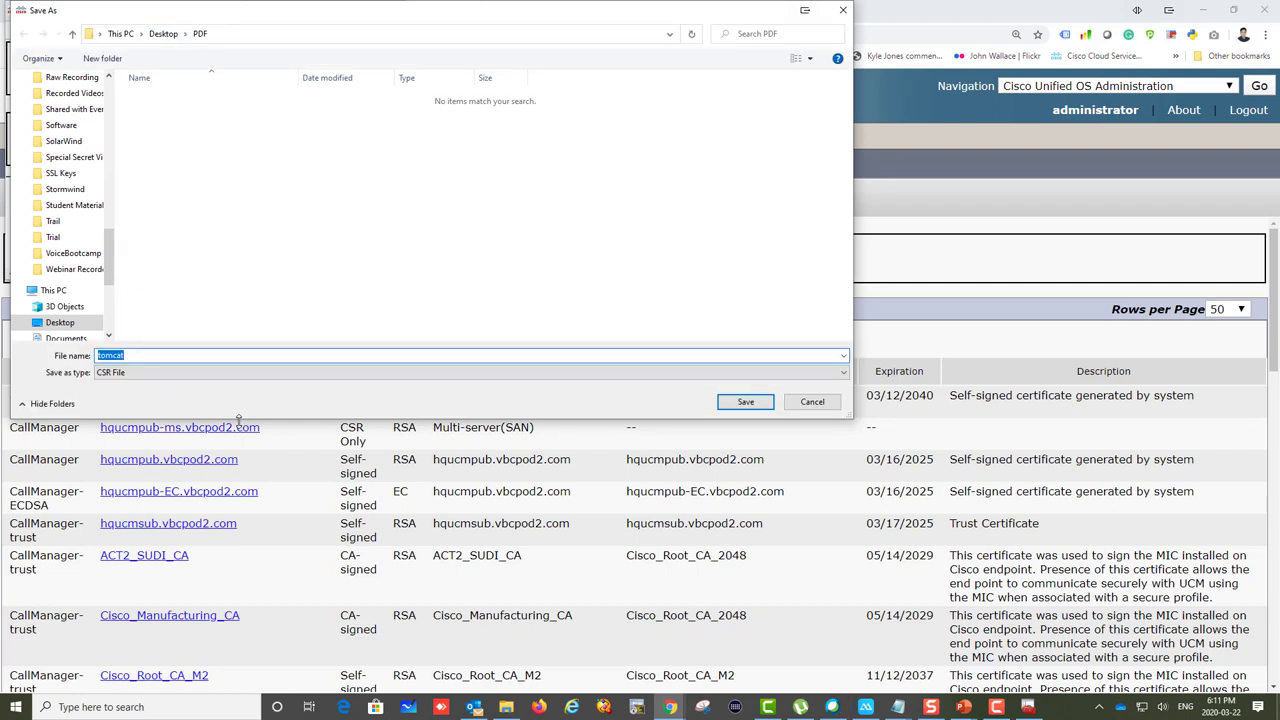
# Step: Save the downloaded tomcat CSR as pod2_tomcat.csr
pyautogui.press('Home')
pyautogui.write('2_tomcat')
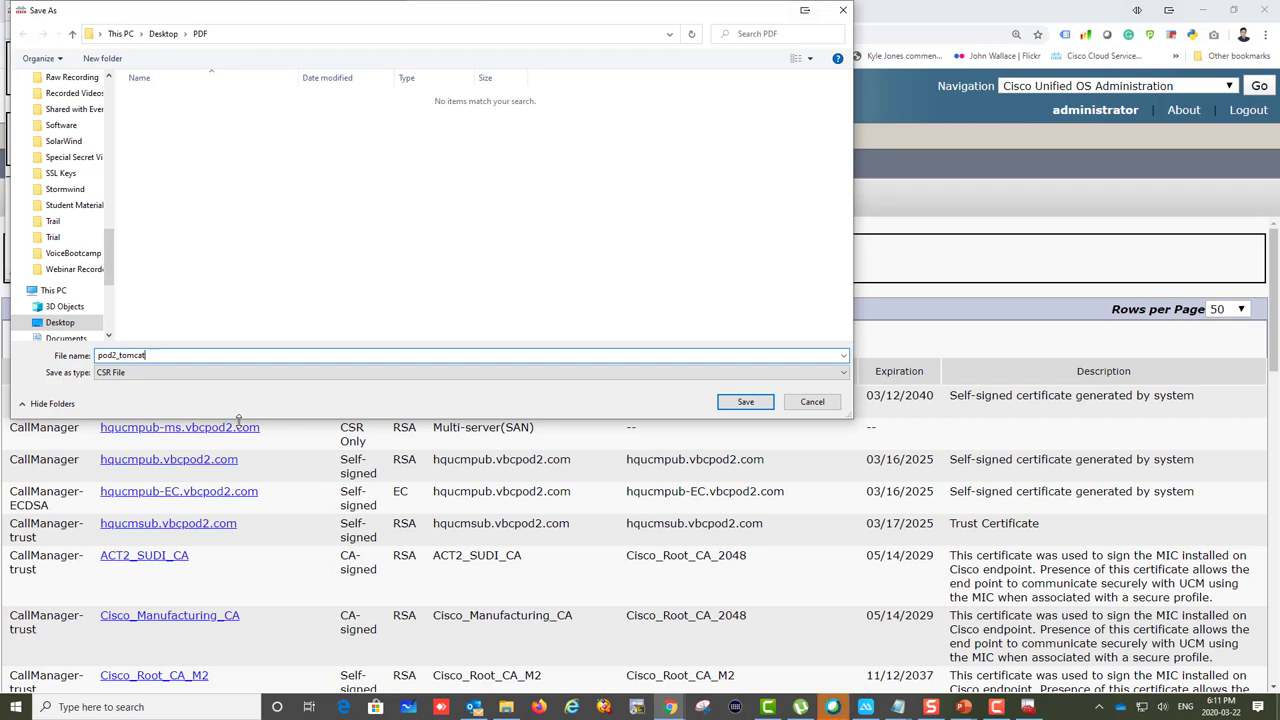
pyautogui.write('.cer')
pyautogui.press('BackSpace')
pyautogui.write('sr')
pyautogui.press('Return')
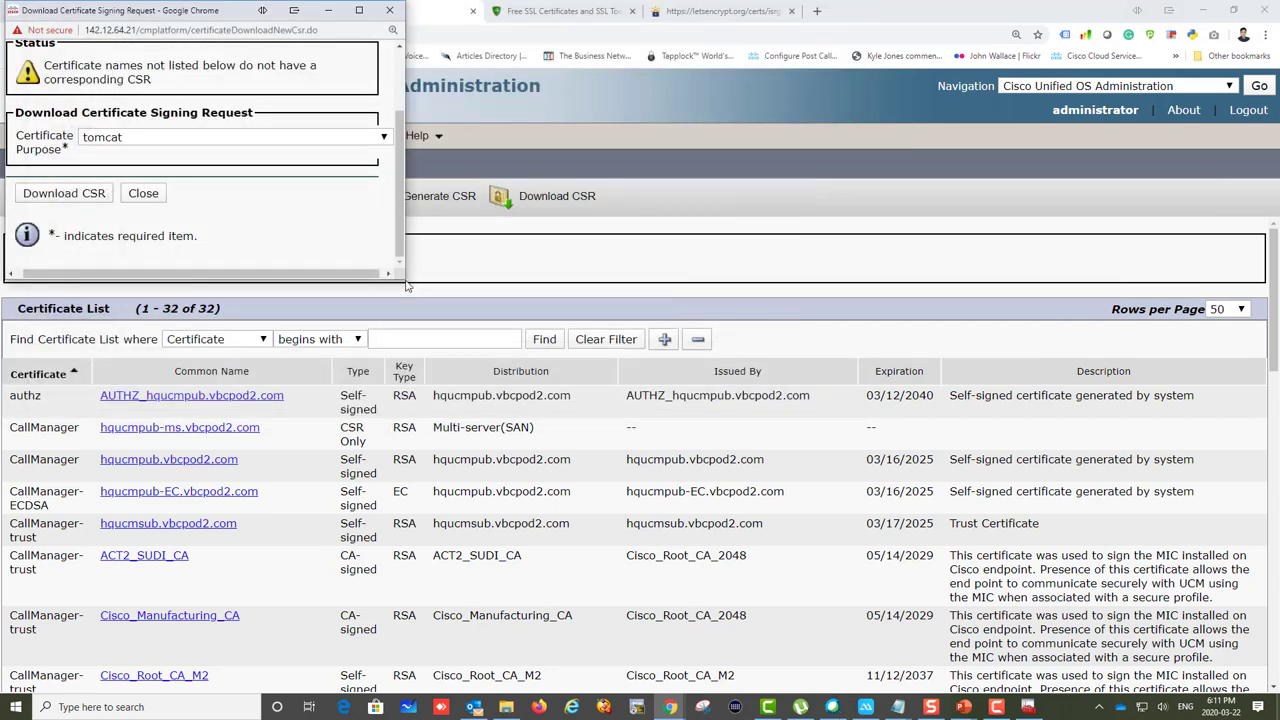
# Step: Download the CallManager CSR as pod2_CallManager, then move to the ZeroSSL tab
pyautogui.click(208, 146)
pyautogui.click(108, 177)
pyautogui.click(103, 192)
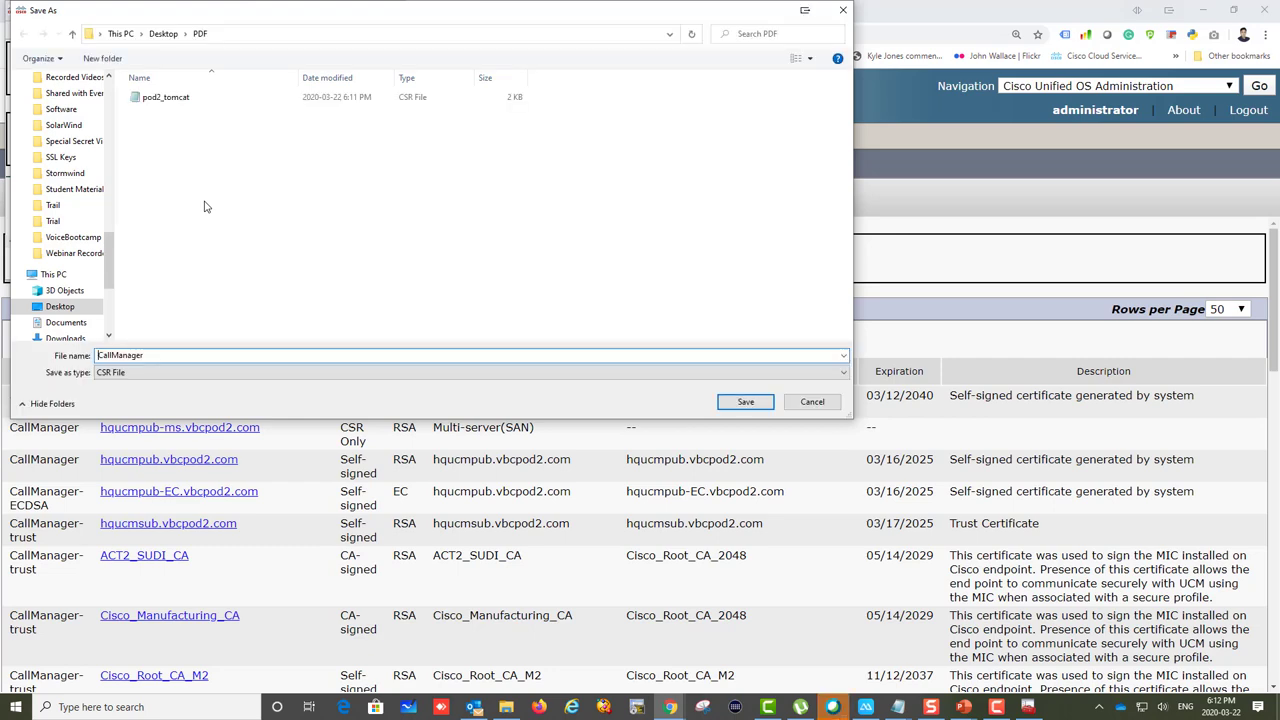
pyautogui.write('pod2_')
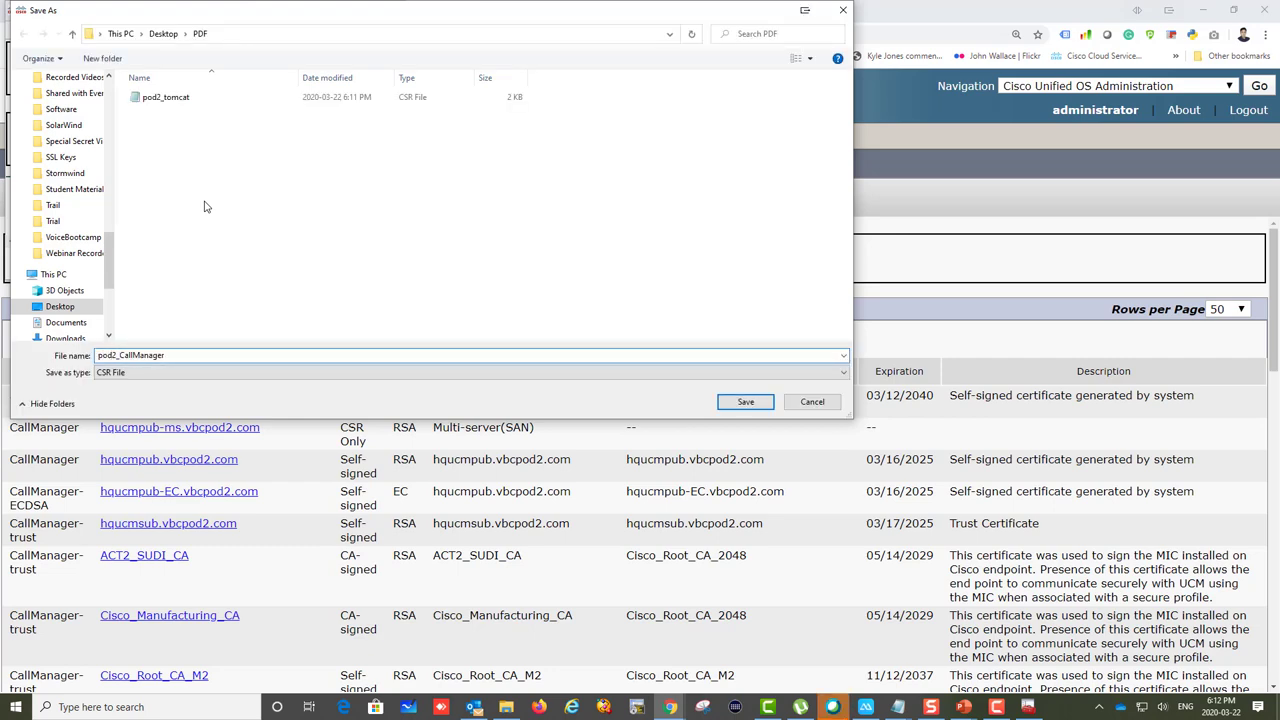
pyautogui.press('Return')
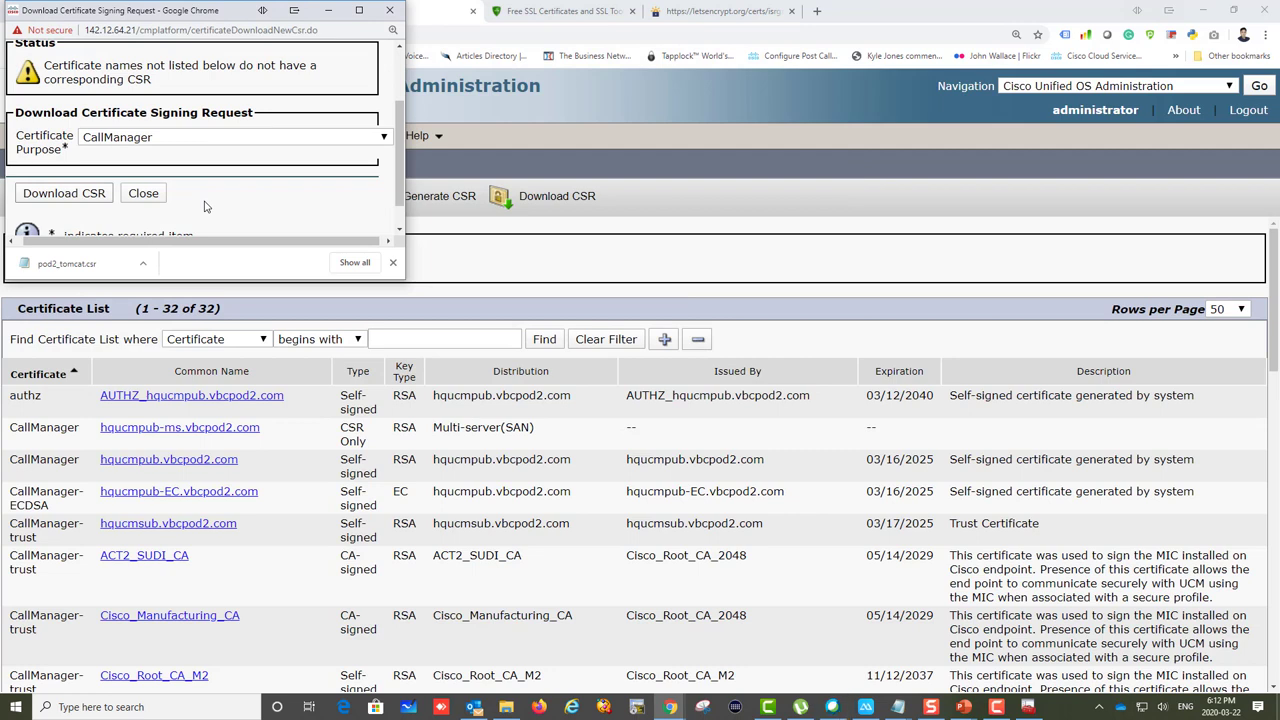
pyautogui.click(565, 11)
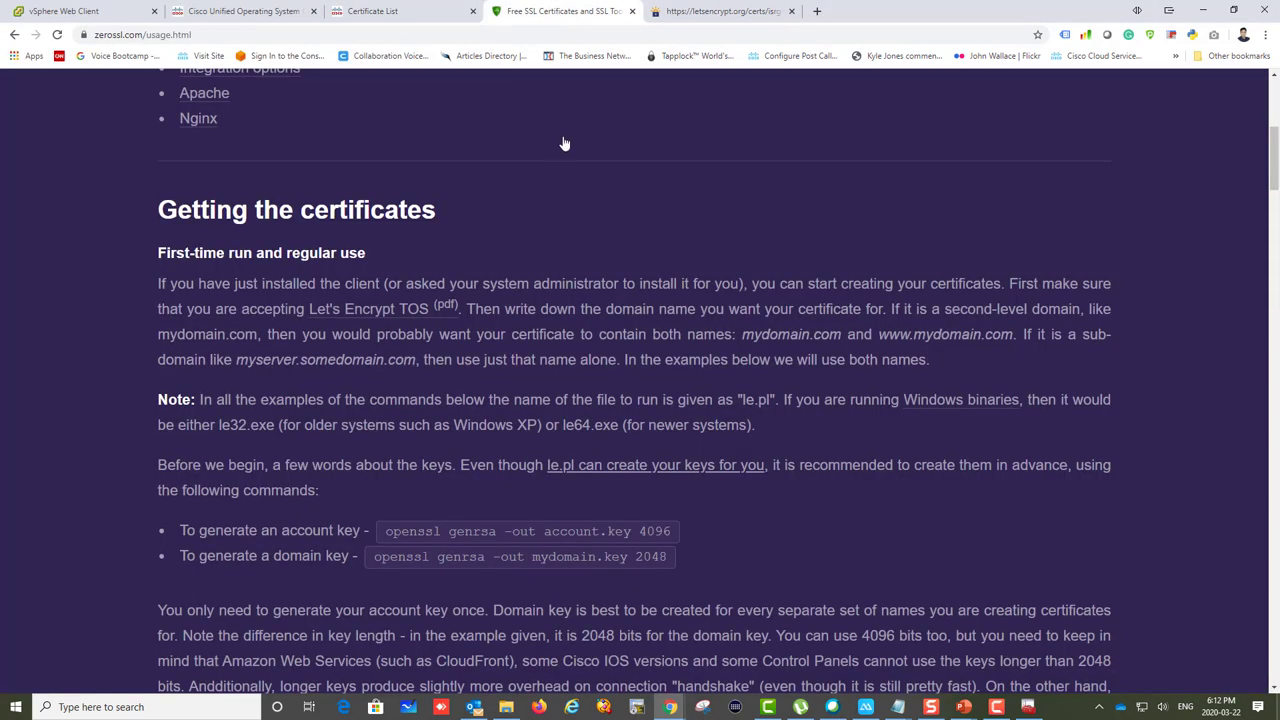
# Step: From the ZeroSSL home page, start the FREE SSL Certificate Wizard and reach its Details form
pyautogui.scroll(5, 600, 230)
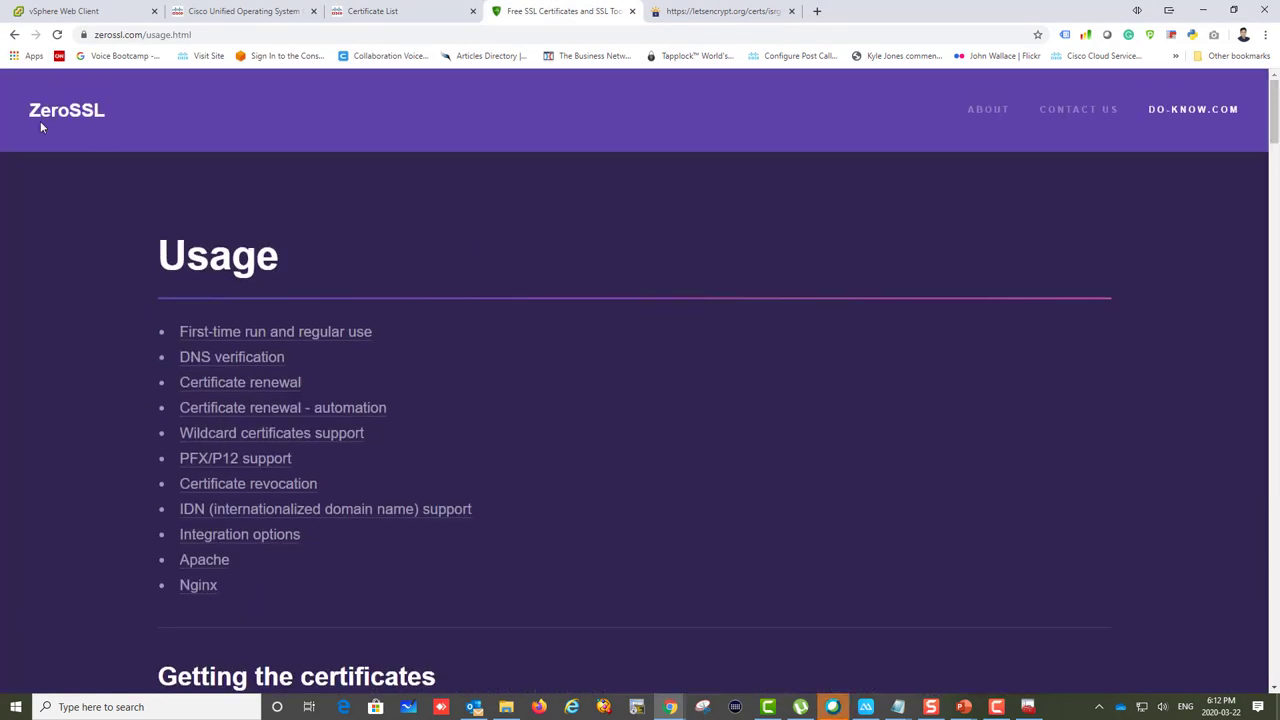
pyautogui.click(48, 115)
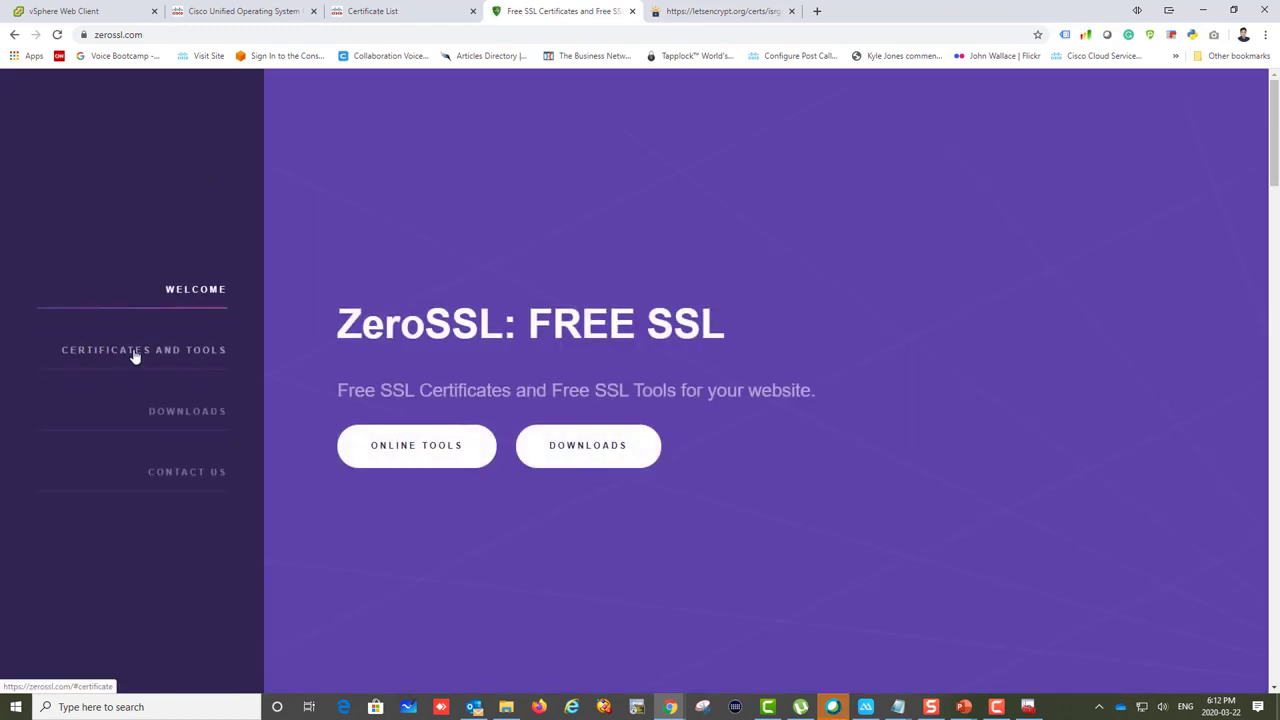
pyautogui.click(135, 357)
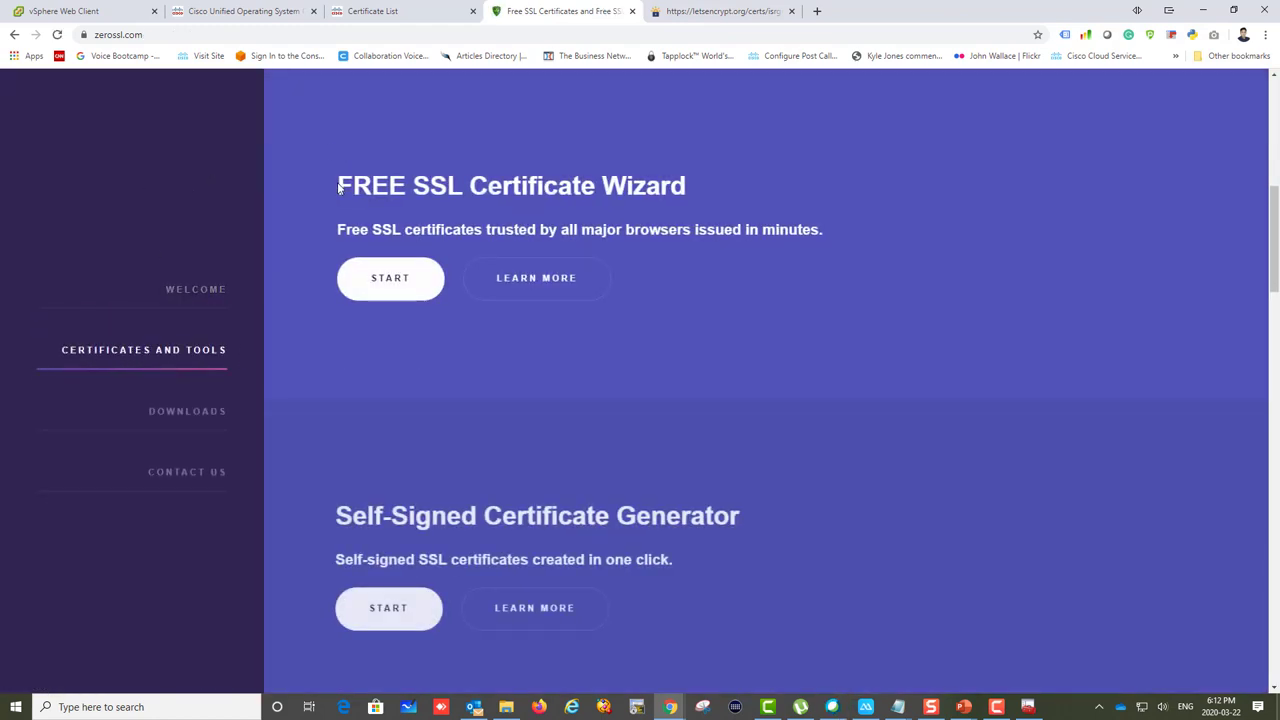
pyautogui.moveTo(338, 188); pyautogui.dragTo(692, 168)
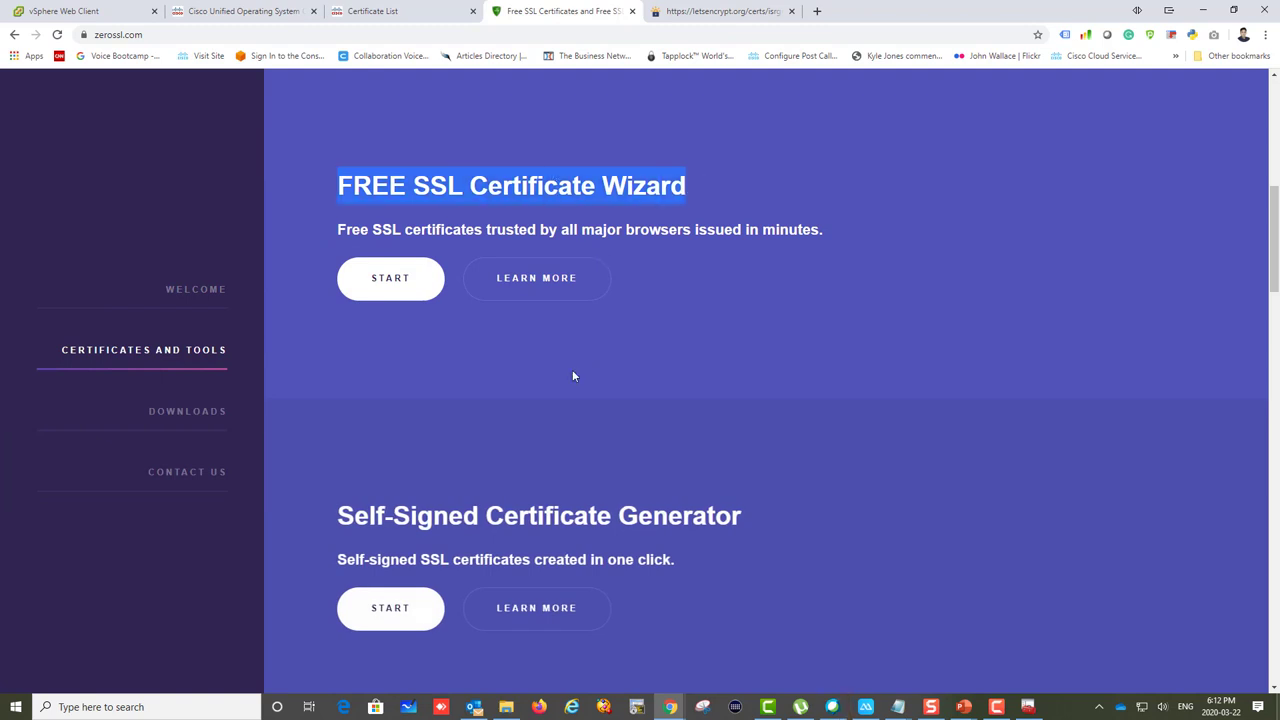
pyautogui.click(391, 286)
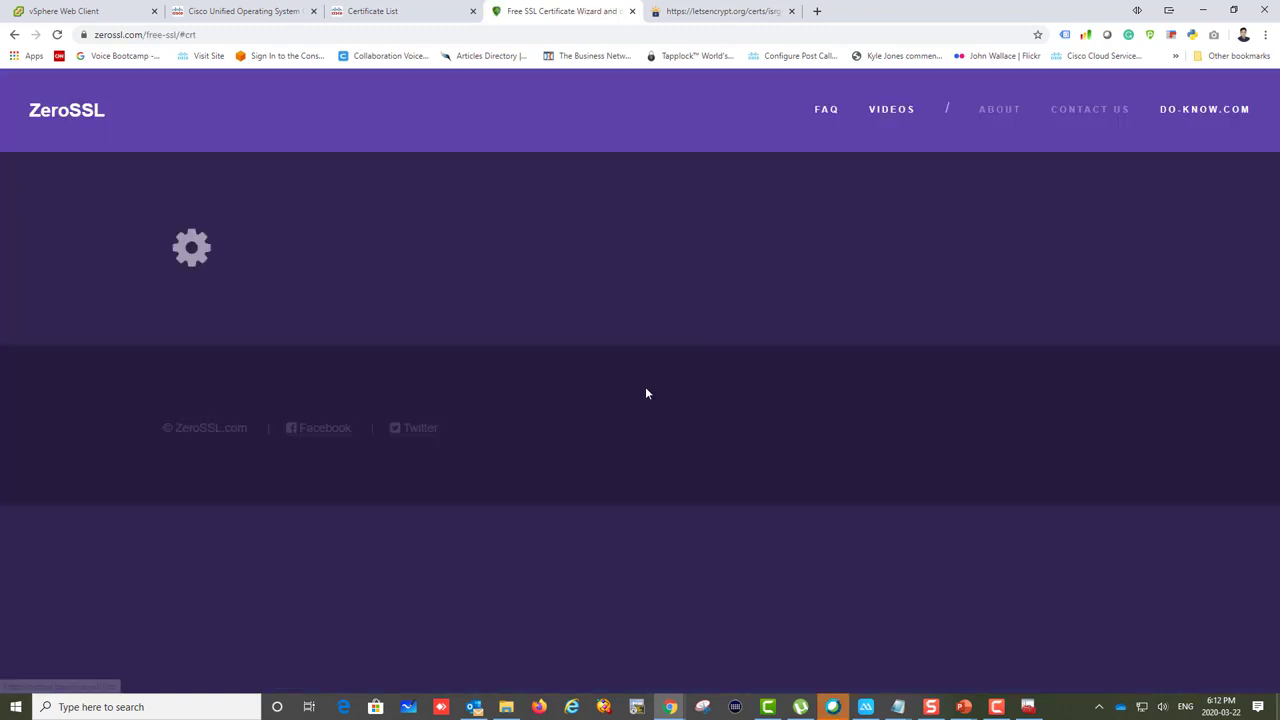
pyautogui.scroll(-3, 314, 439)
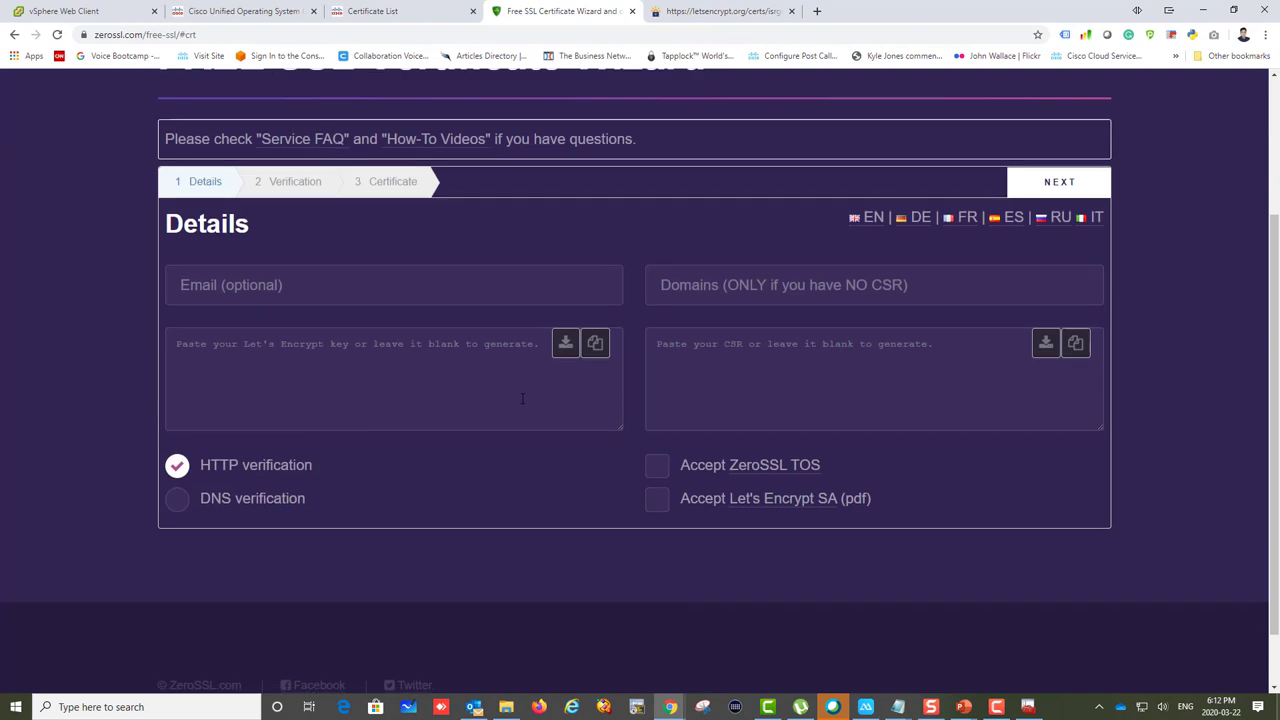
# Step: Enter the contact e-mail address in the Details form's Email field, replacing the earlier partial entries
pyautogui.click(316, 290)
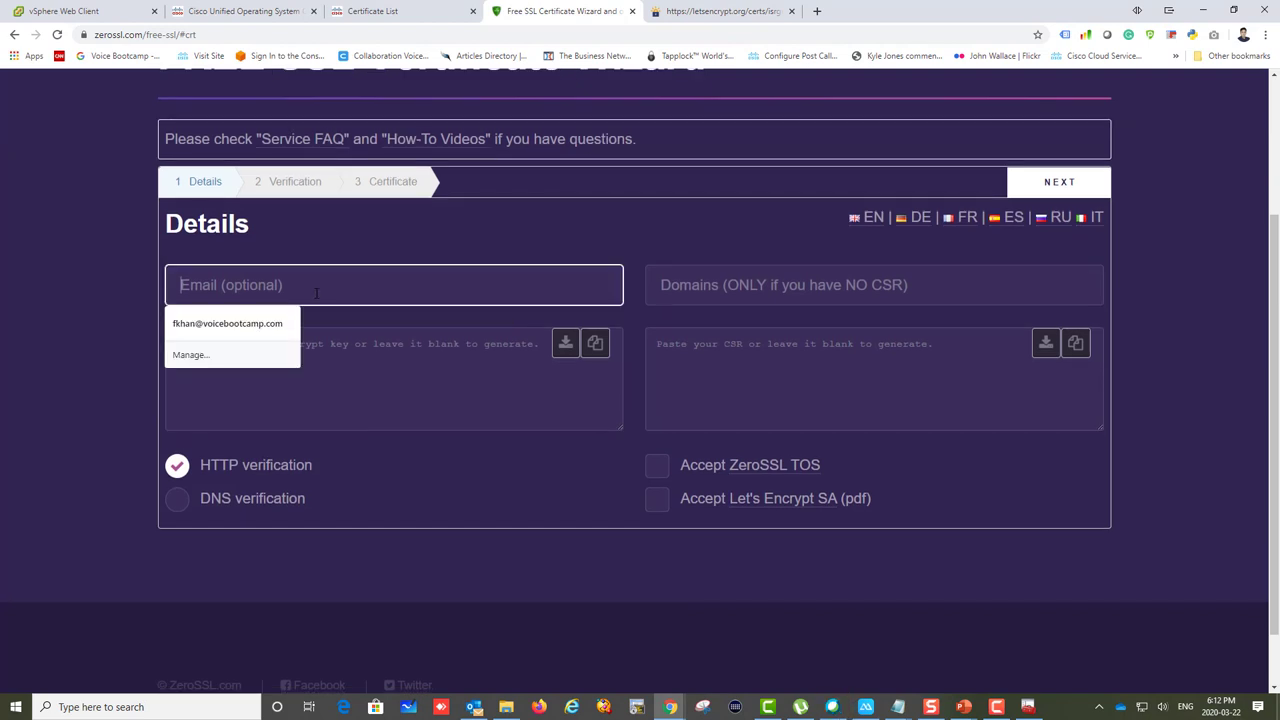
pyautogui.write('fkhan')
pyautogui.press('BackSpace')
pyautogui.press('BackSpace')
pyautogui.press('BackSpace')
pyautogui.press('BackSpace')
pyautogui.press('BackSpace')
pyautogui.write('support')
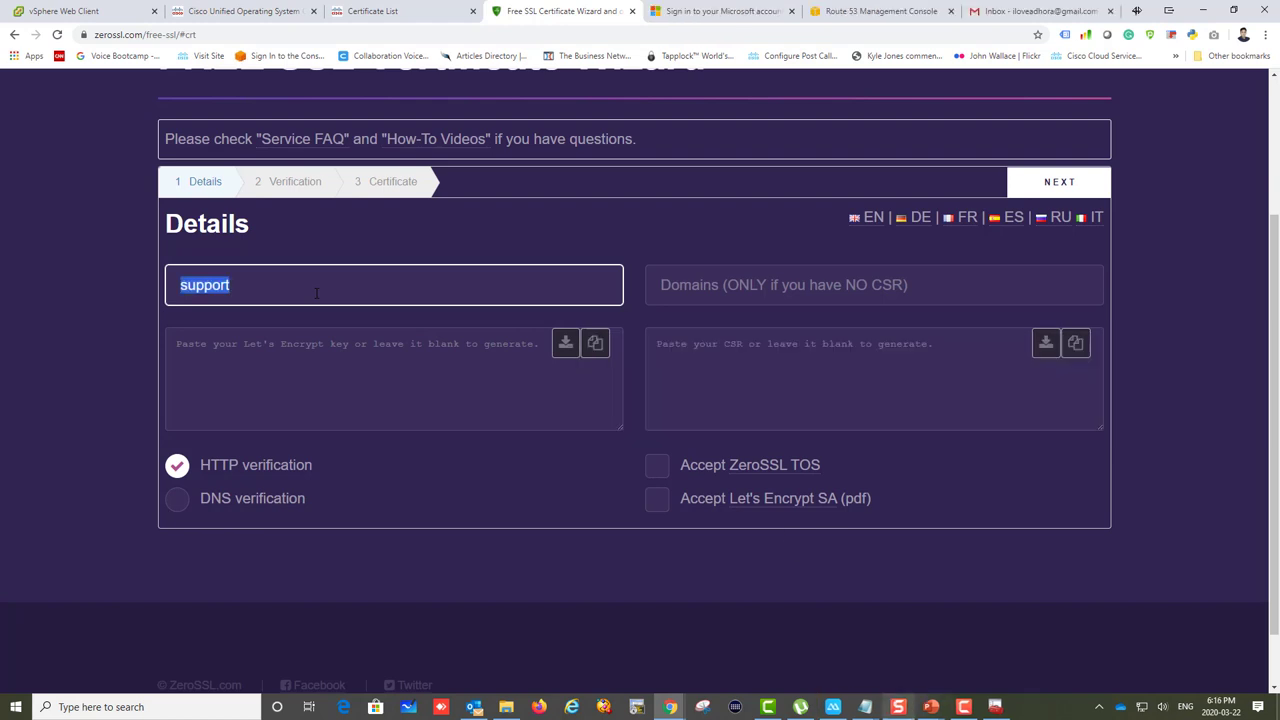
pyautogui.click(330, 292)
pyautogui.doubleClick(330, 292)
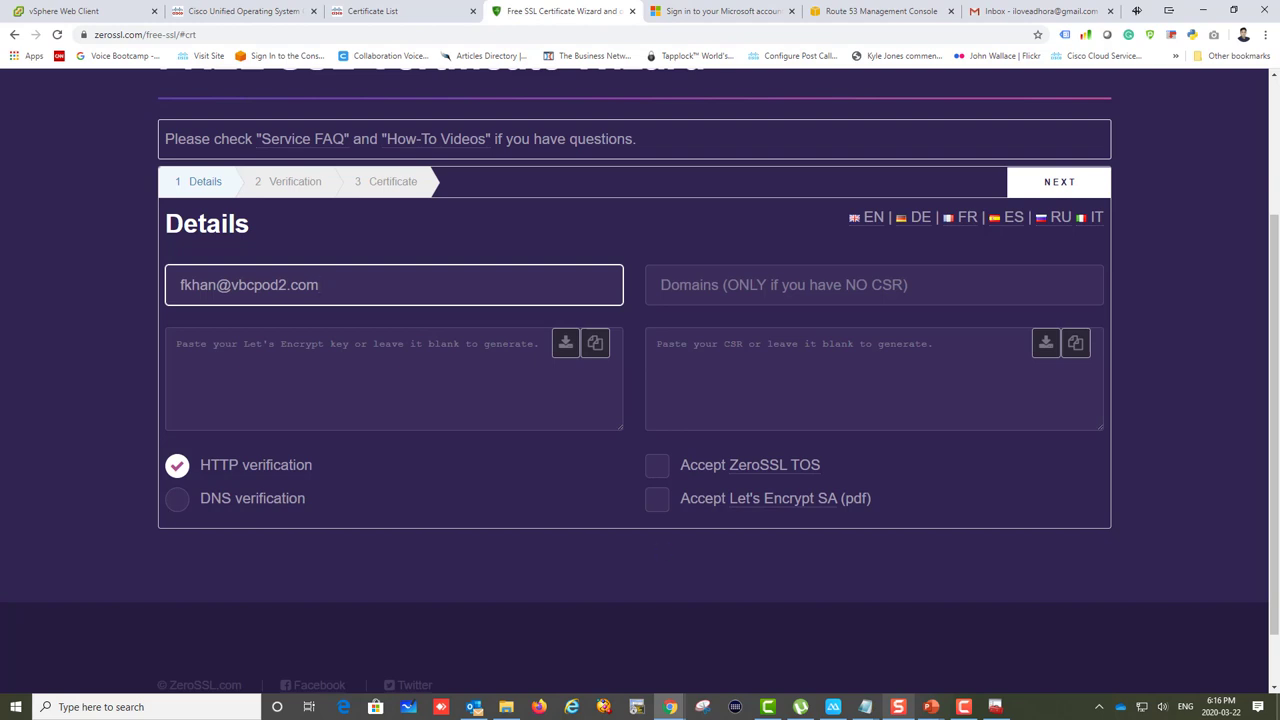
pyautogui.click(295, 374)
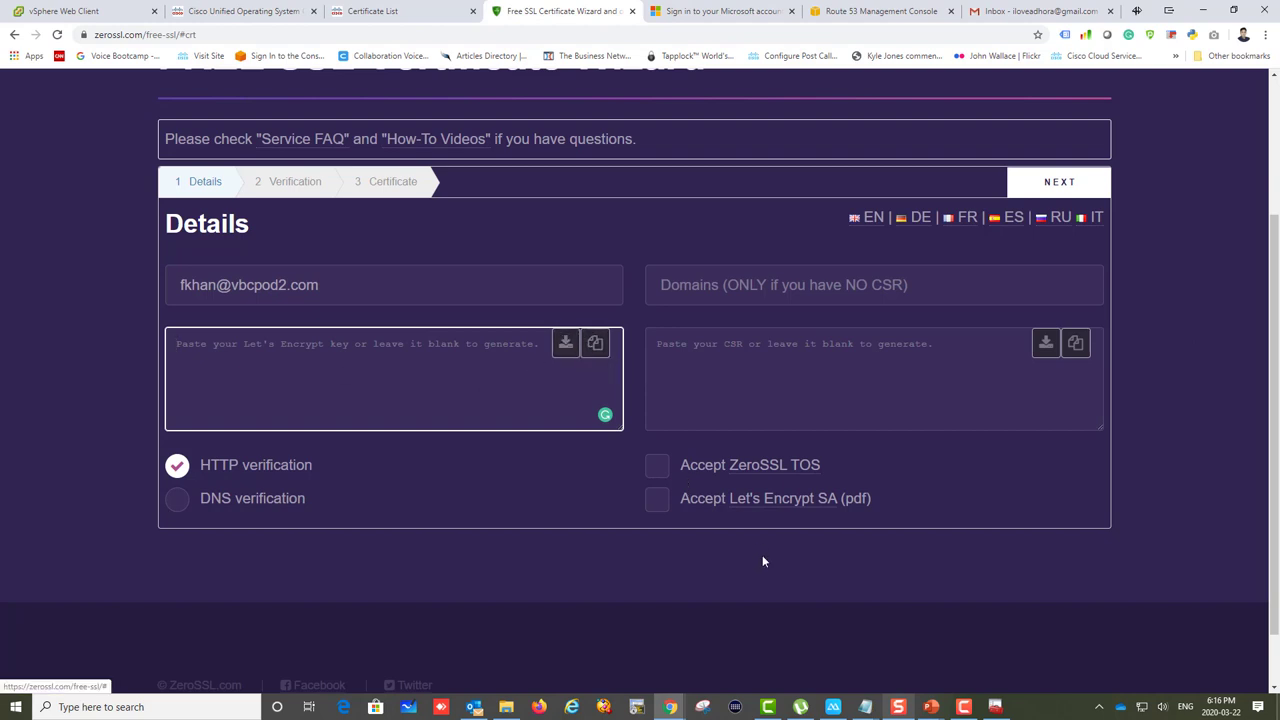
pyautogui.click(866, 706)
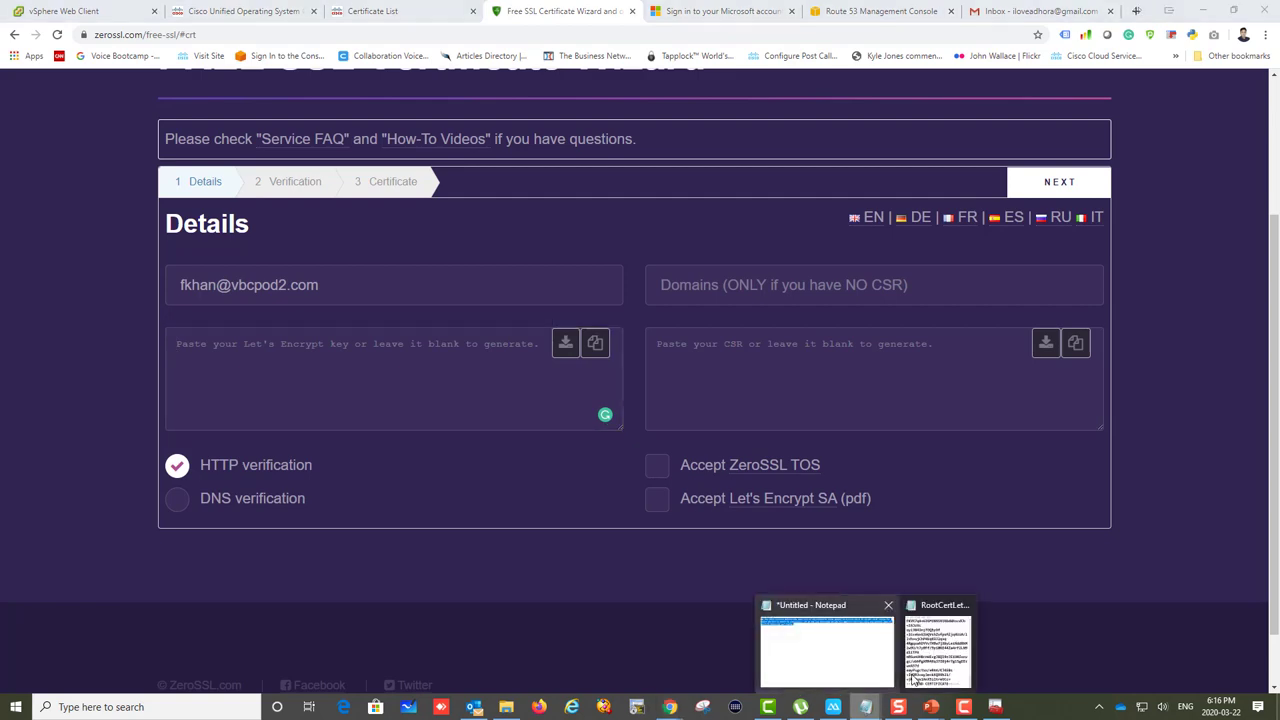
# Step: Open pod2_tomcat.csr in Notepad and copy its entire certificate request text
pyautogui.click(672, 706)
pyautogui.click(788, 660)
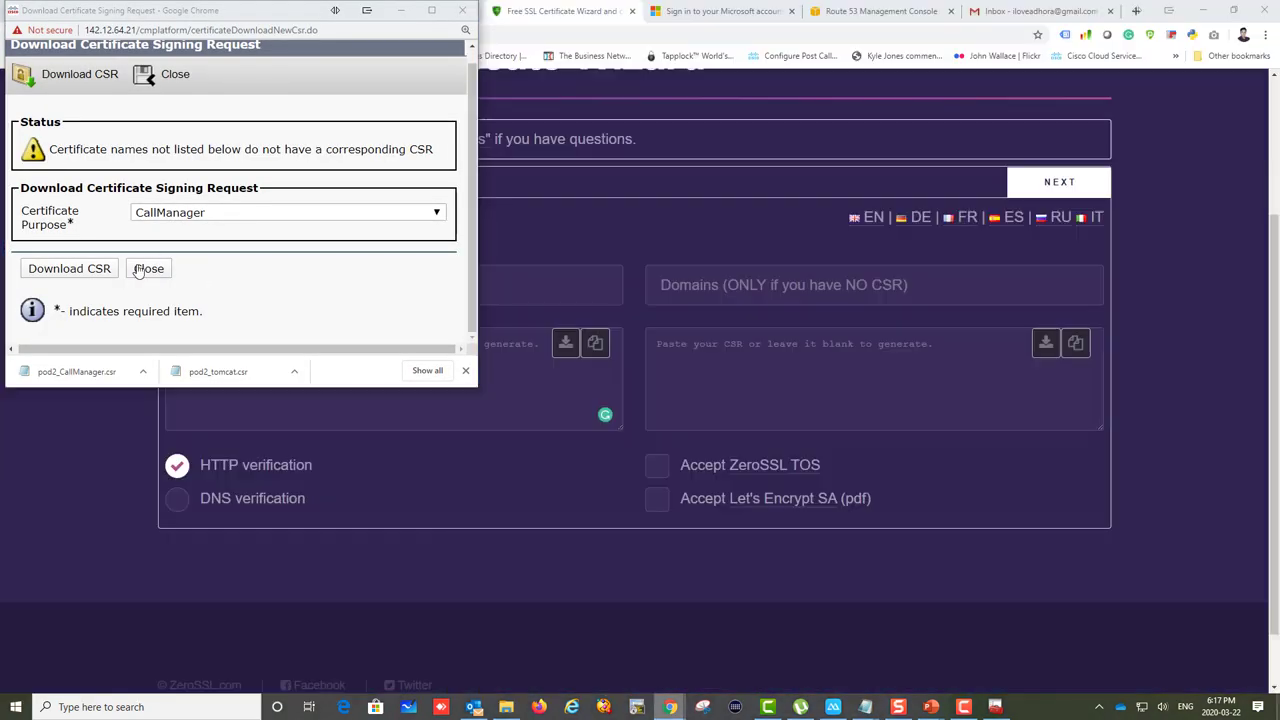
pyautogui.click(212, 372)
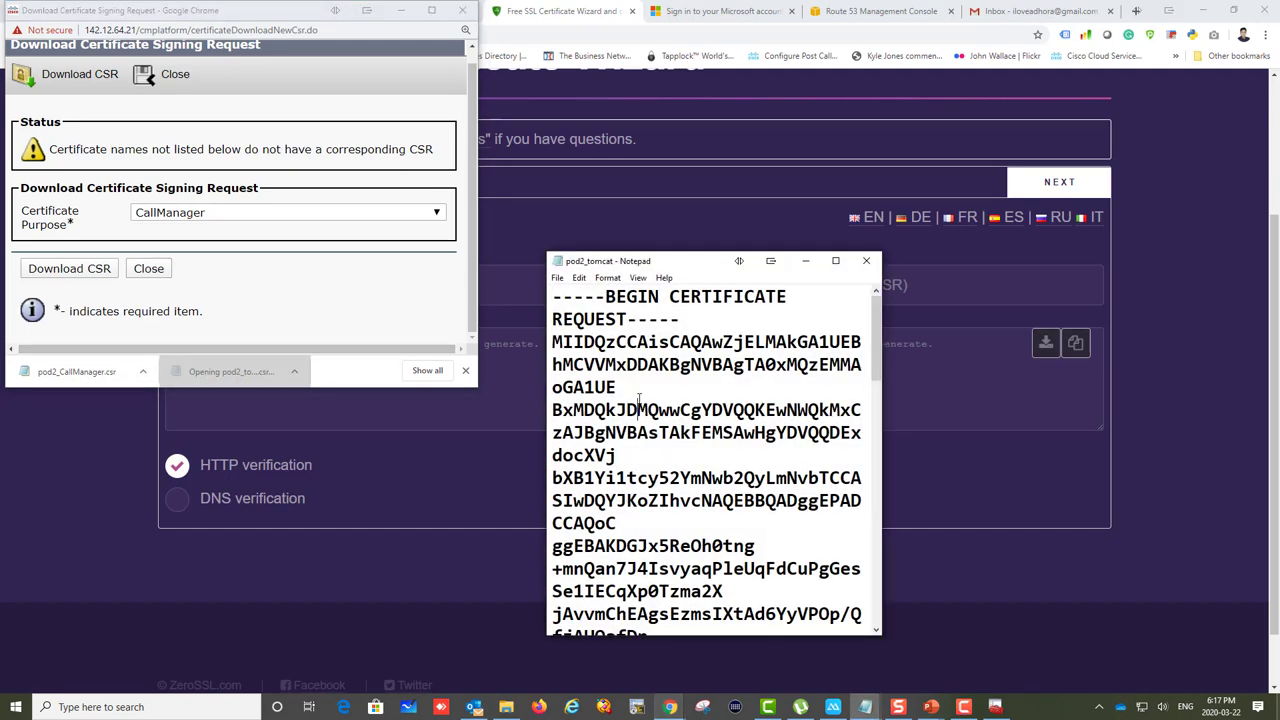
pyautogui.hotkey('ctrl', 'a')
pyautogui.hotkey('ctrl', 'c')
# Step: Paste the copied certificate request into ZeroSSL's CSR box
pyautogui.click(389, 493)
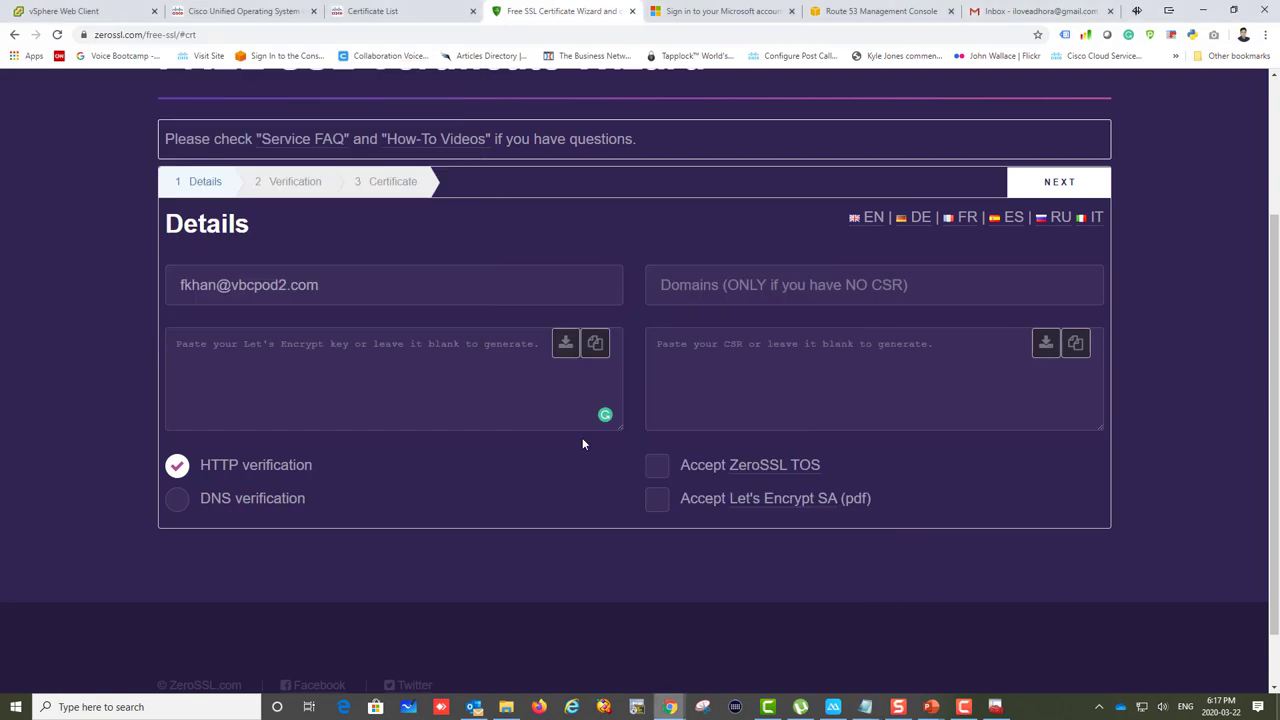
pyautogui.click(661, 347)
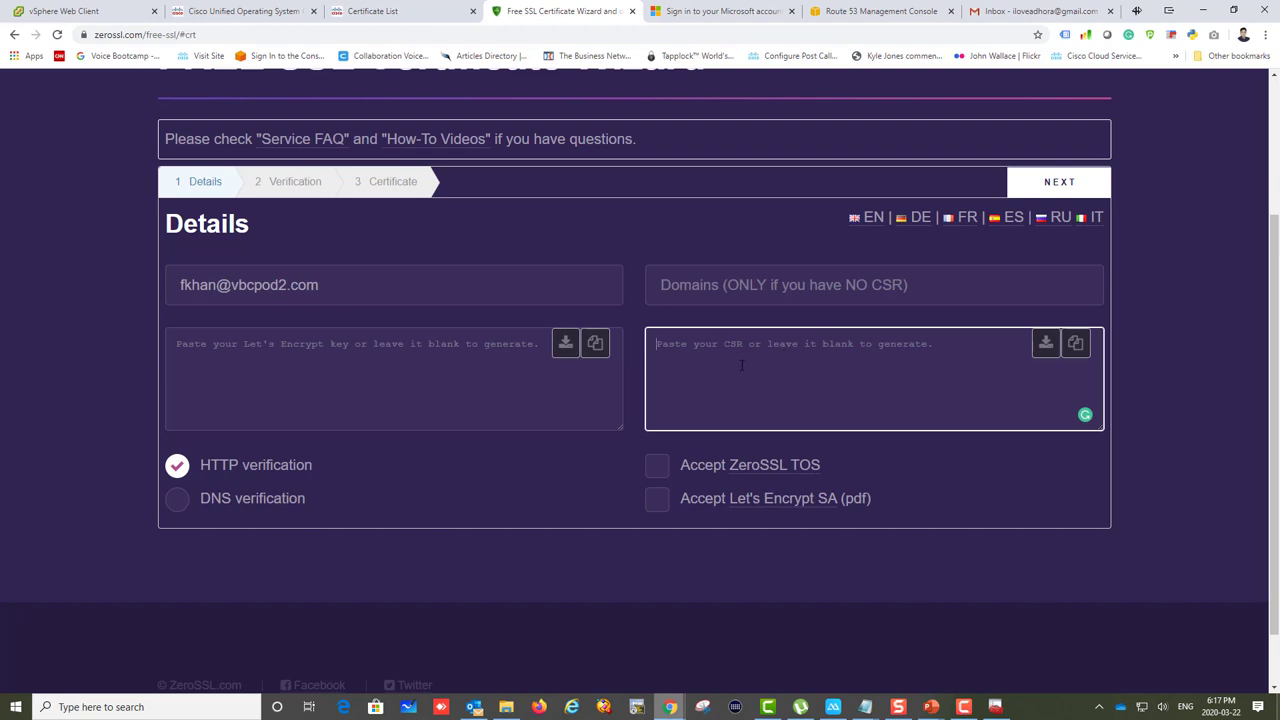
pyautogui.hotkey('ctrl', 'v')
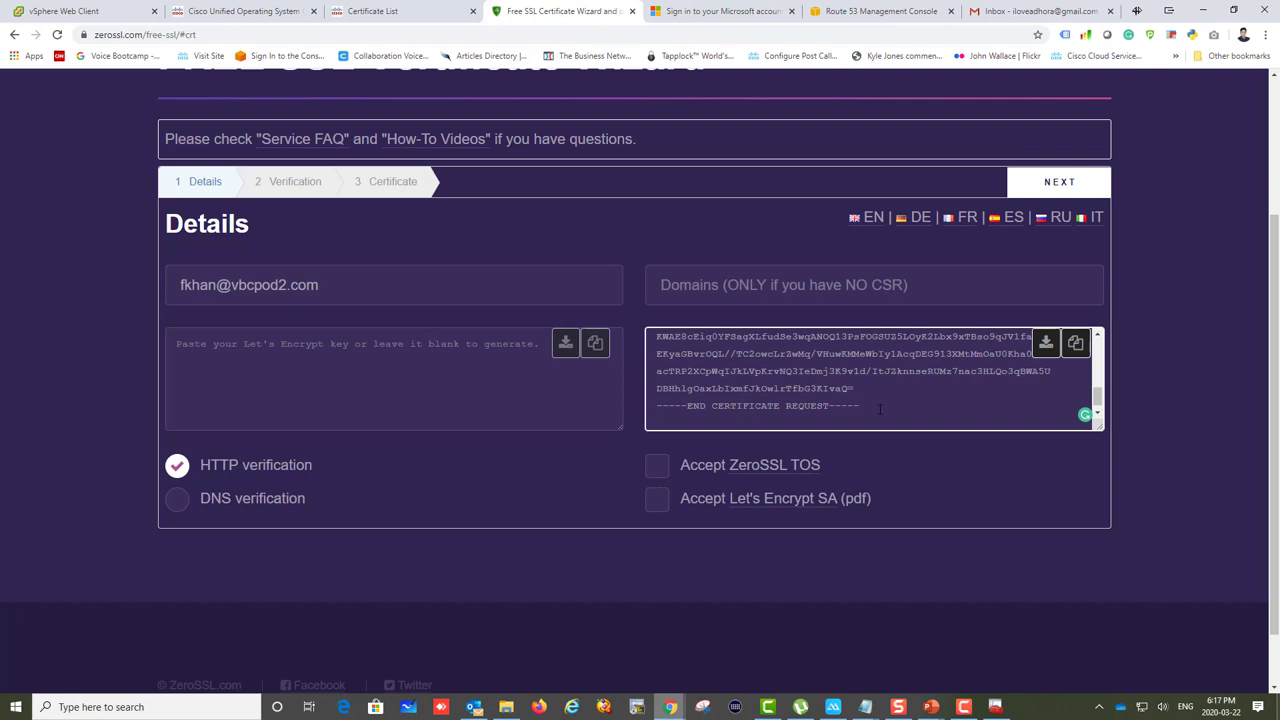
# Step: Clear the CSR box and paste the certificate request in again
pyautogui.hotkey('ctrl', 'a')
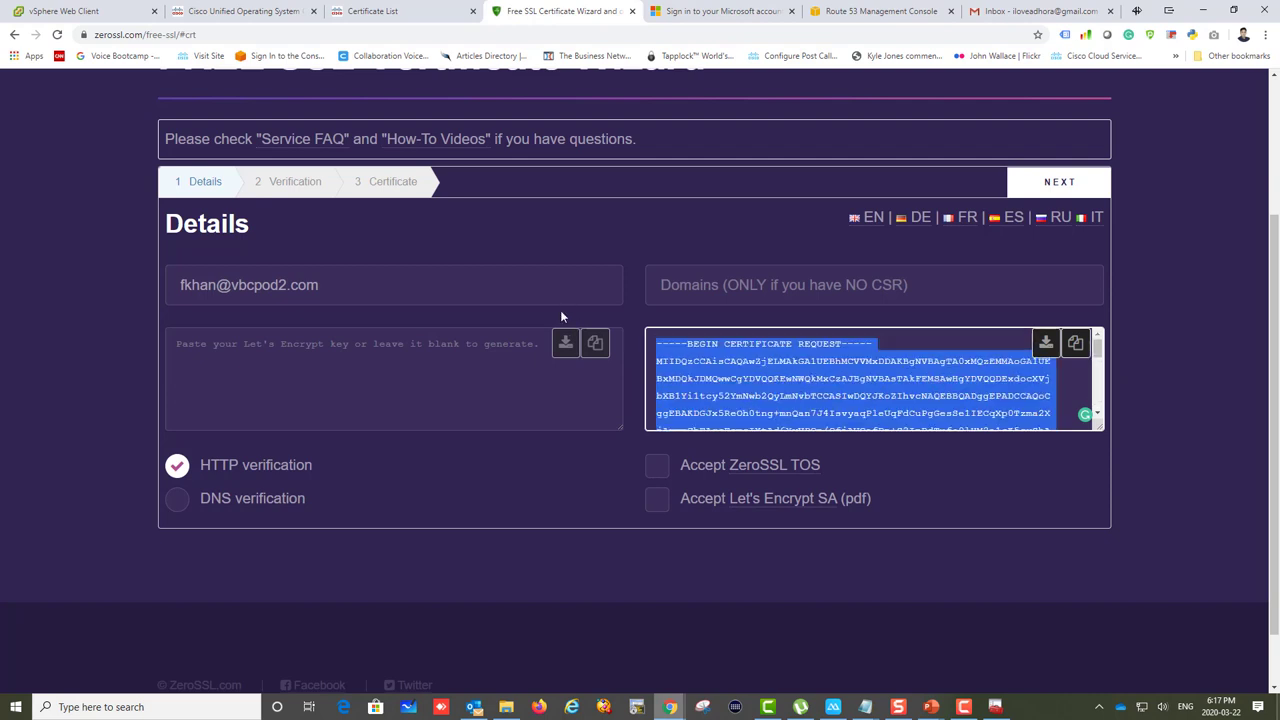
pyautogui.press('BackSpace')
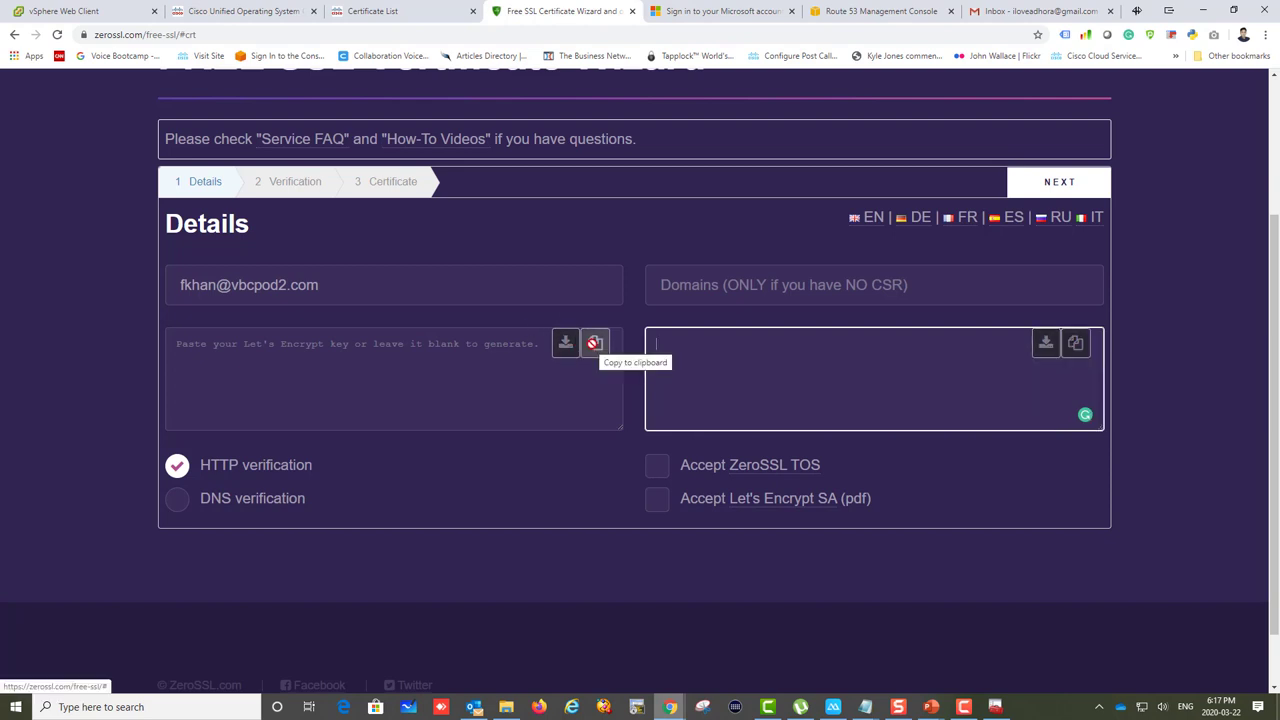
pyautogui.hotkey('ctrl', 'v')
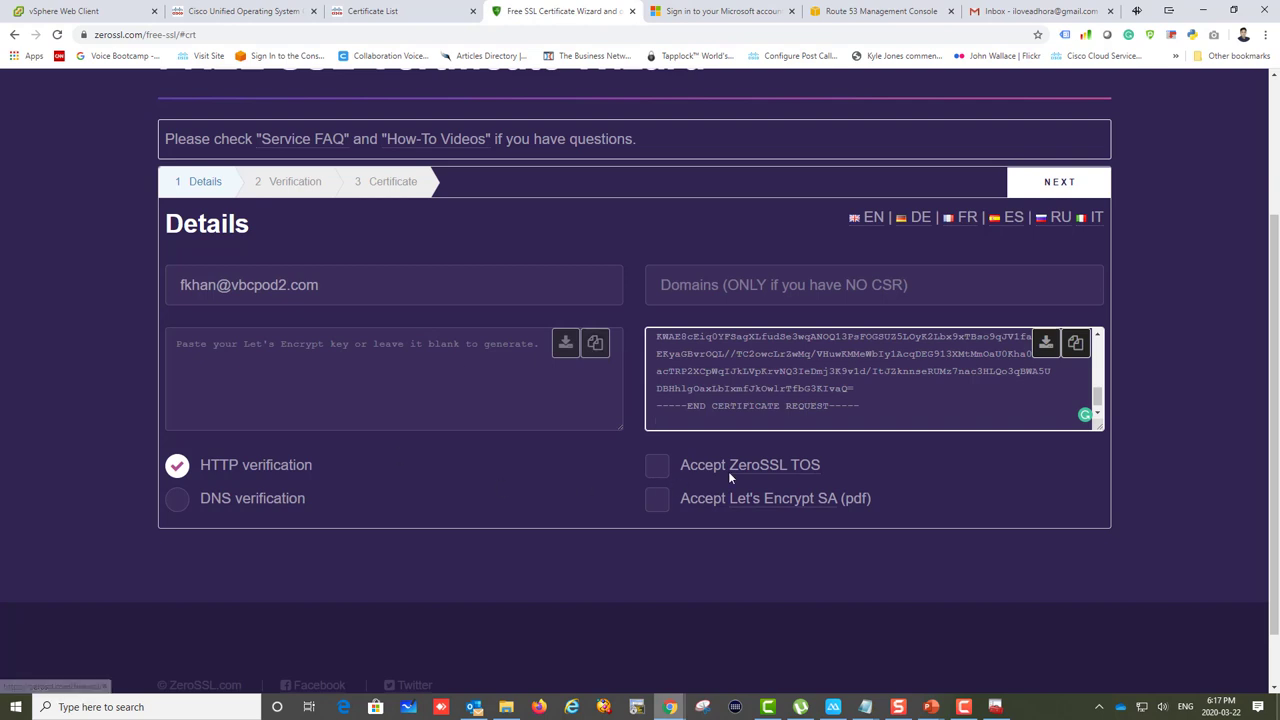
# Step: Accept the ZeroSSL terms and Let's Encrypt agreement, choose DNS verification, and generate the account key
pyautogui.click(664, 470)
pyautogui.click(655, 502)
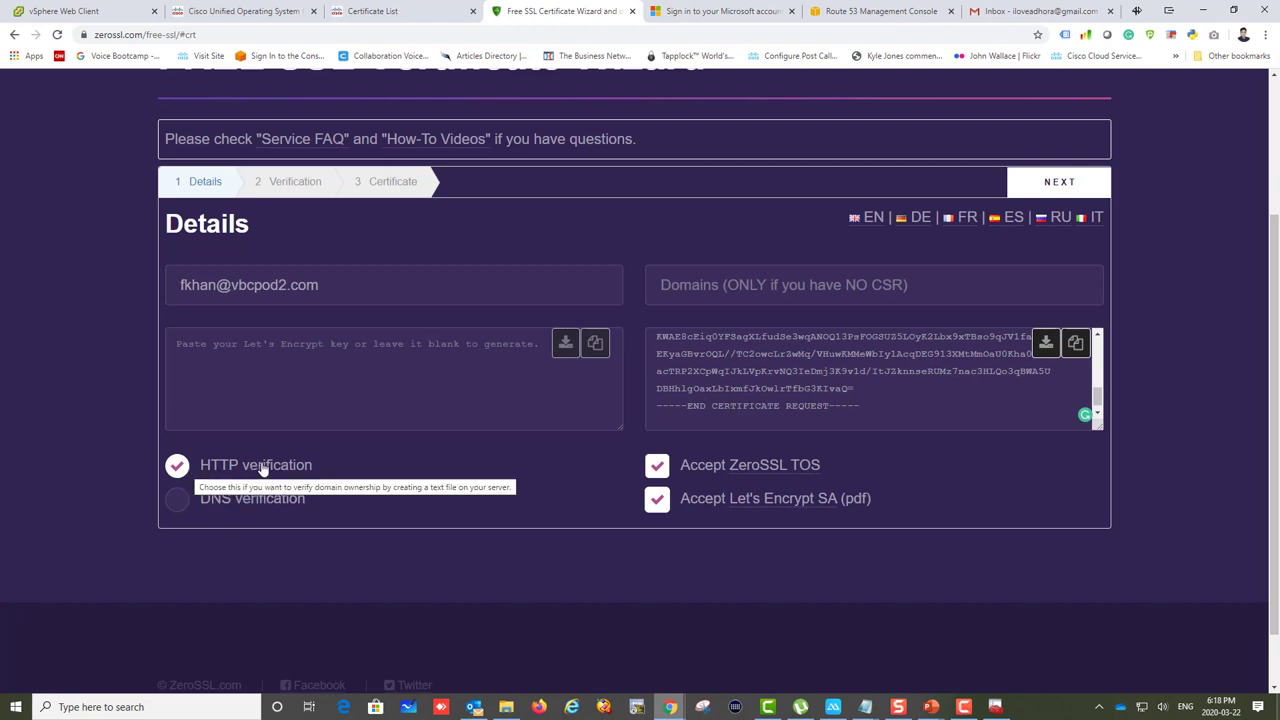
pyautogui.click(179, 505)
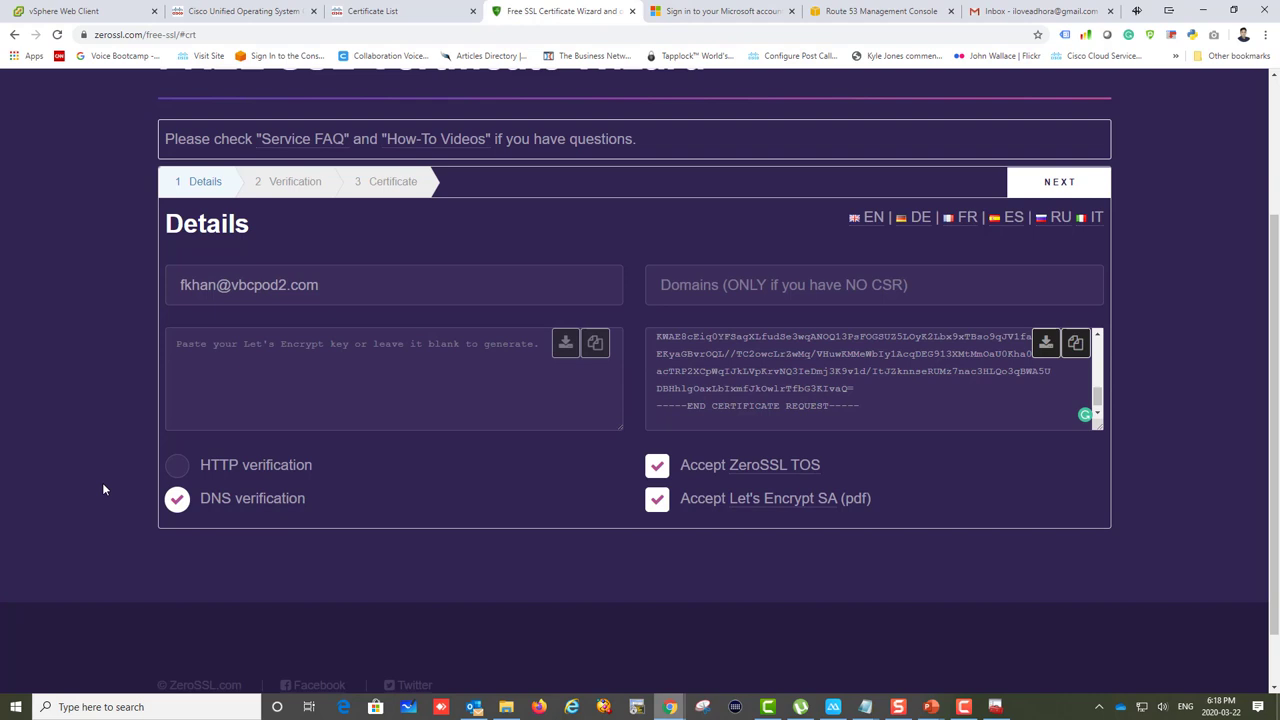
pyautogui.click(1076, 346)
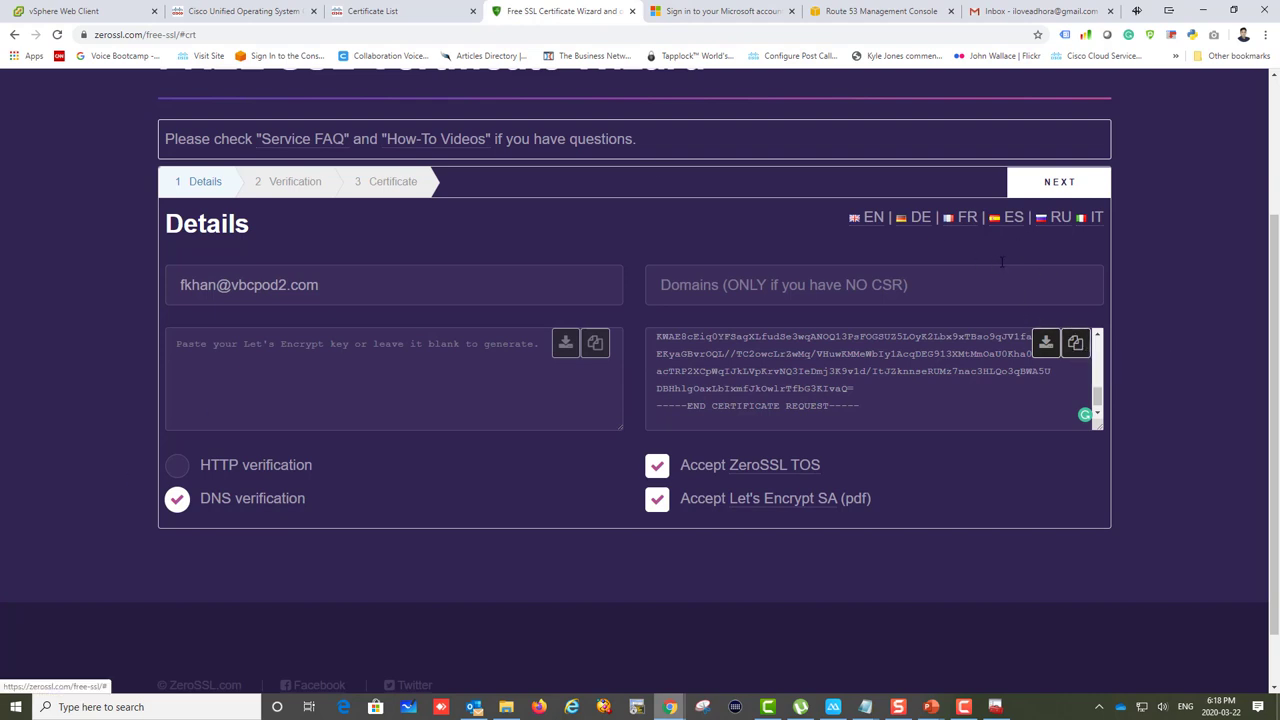
pyautogui.click(1050, 187)
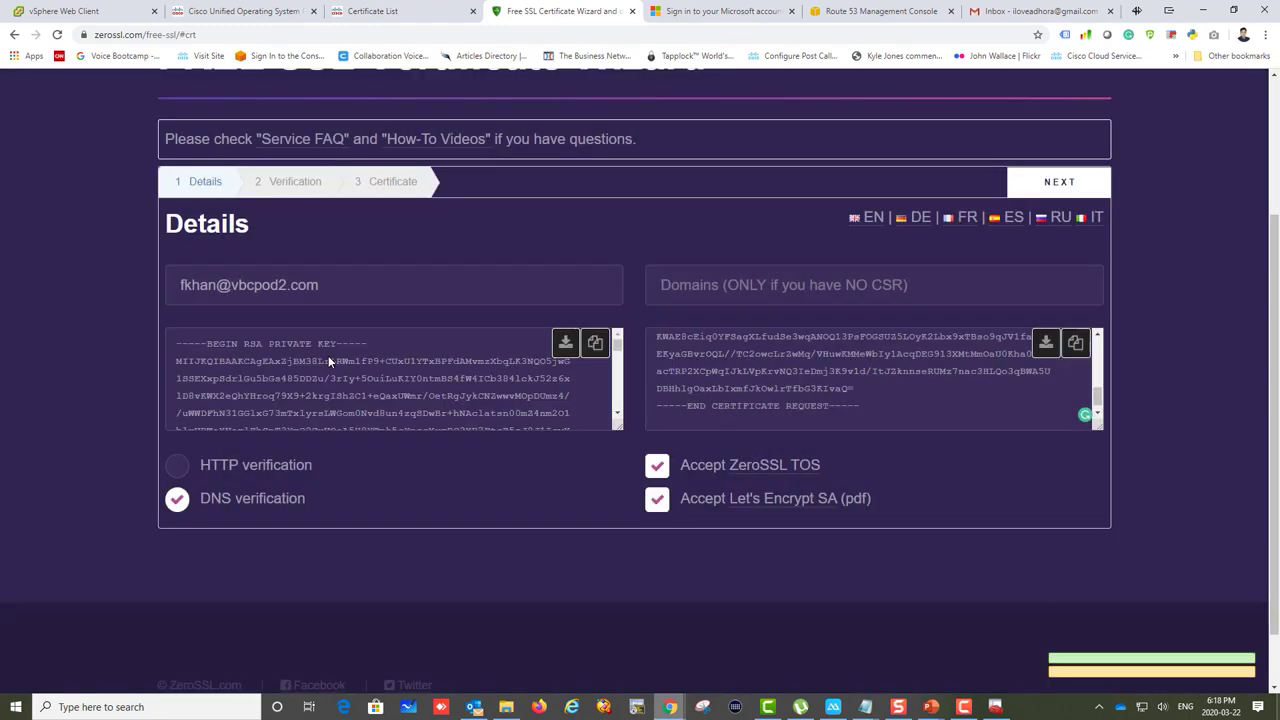
# Step: Save the account private key as pod2__tomcat_account-key and advance to the Verification step
pyautogui.moveTo(188, 343); pyautogui.dragTo(333, 344)
pyautogui.click(569, 348)
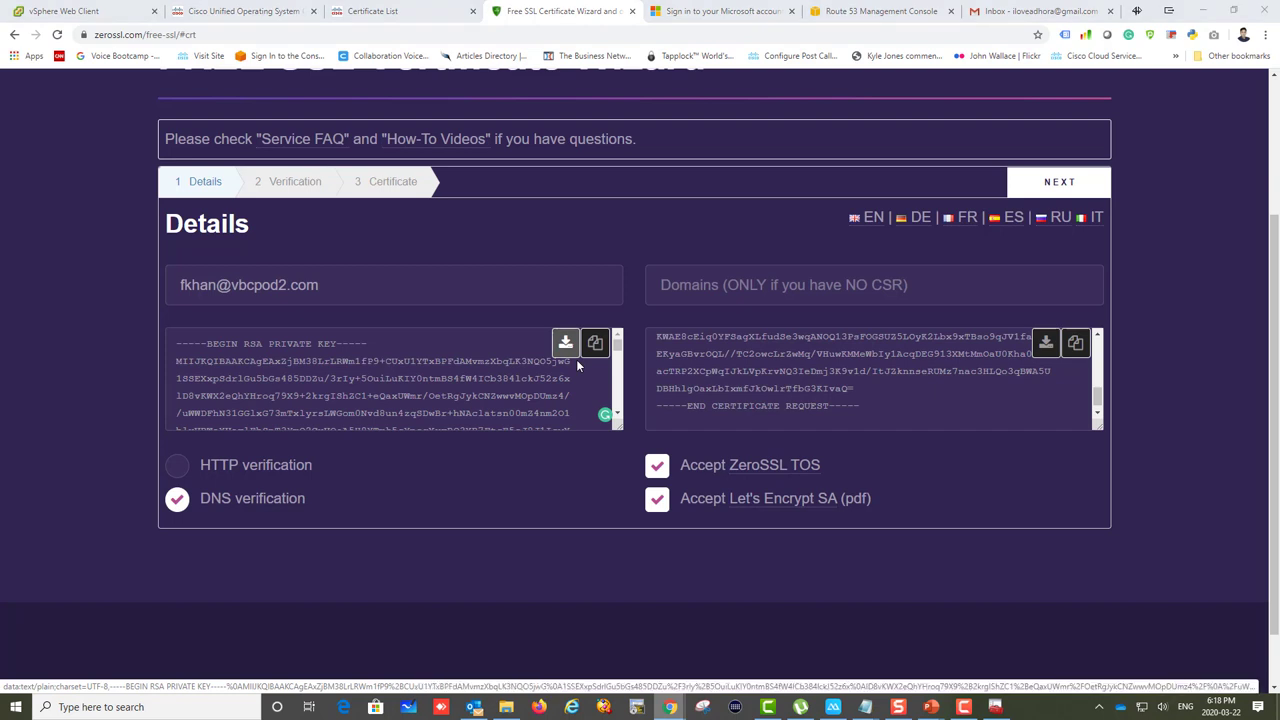
pyautogui.click(576, 362)
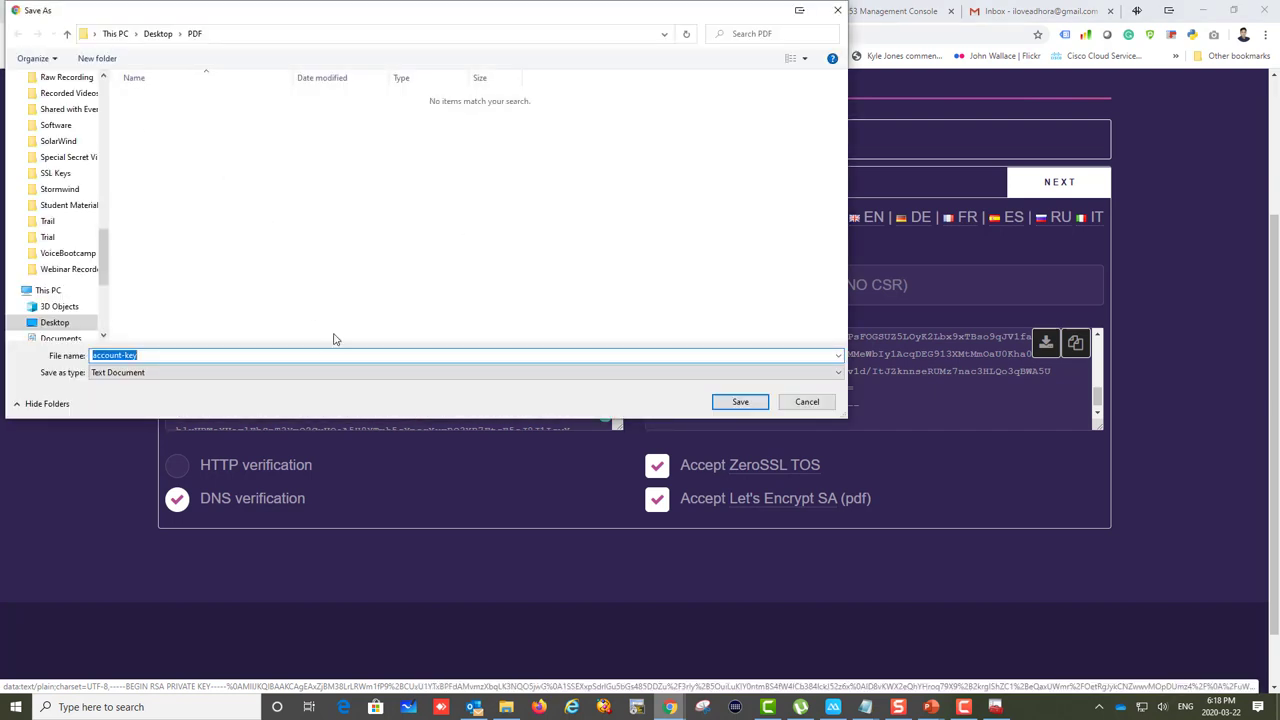
pyautogui.press('Home')
pyautogui.write('pod2_')
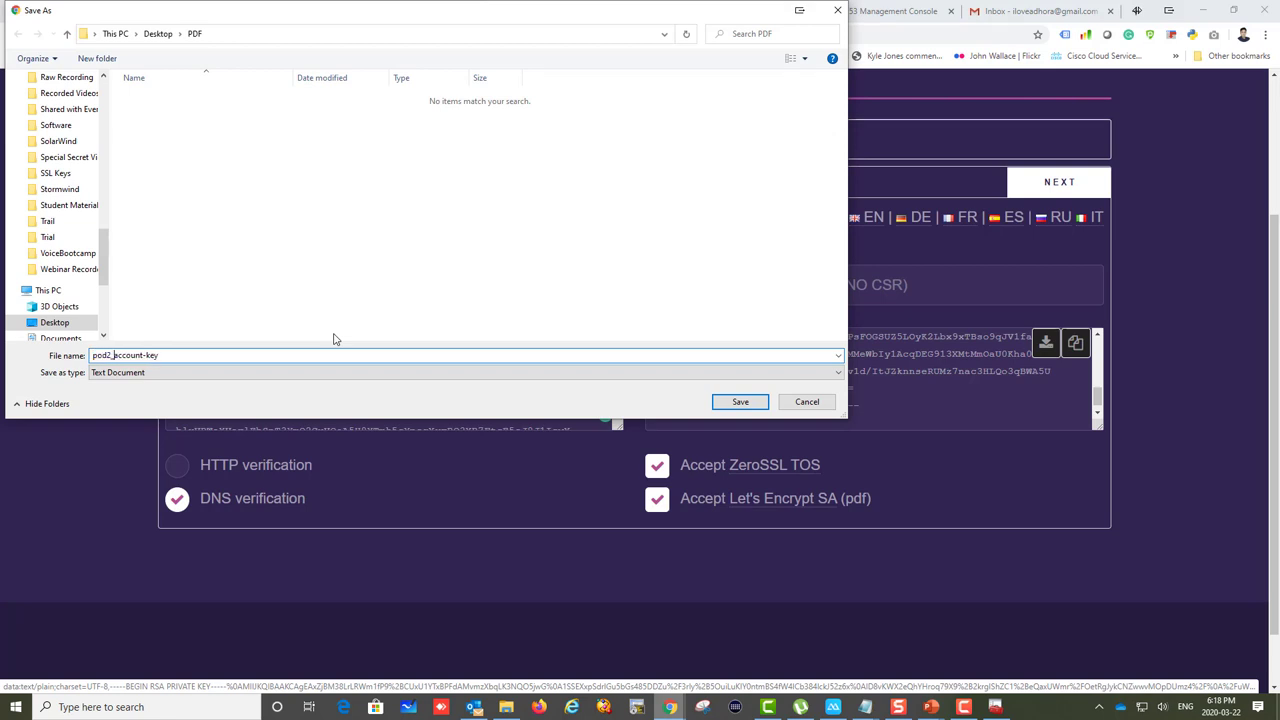
pyautogui.write('_tomcat_')
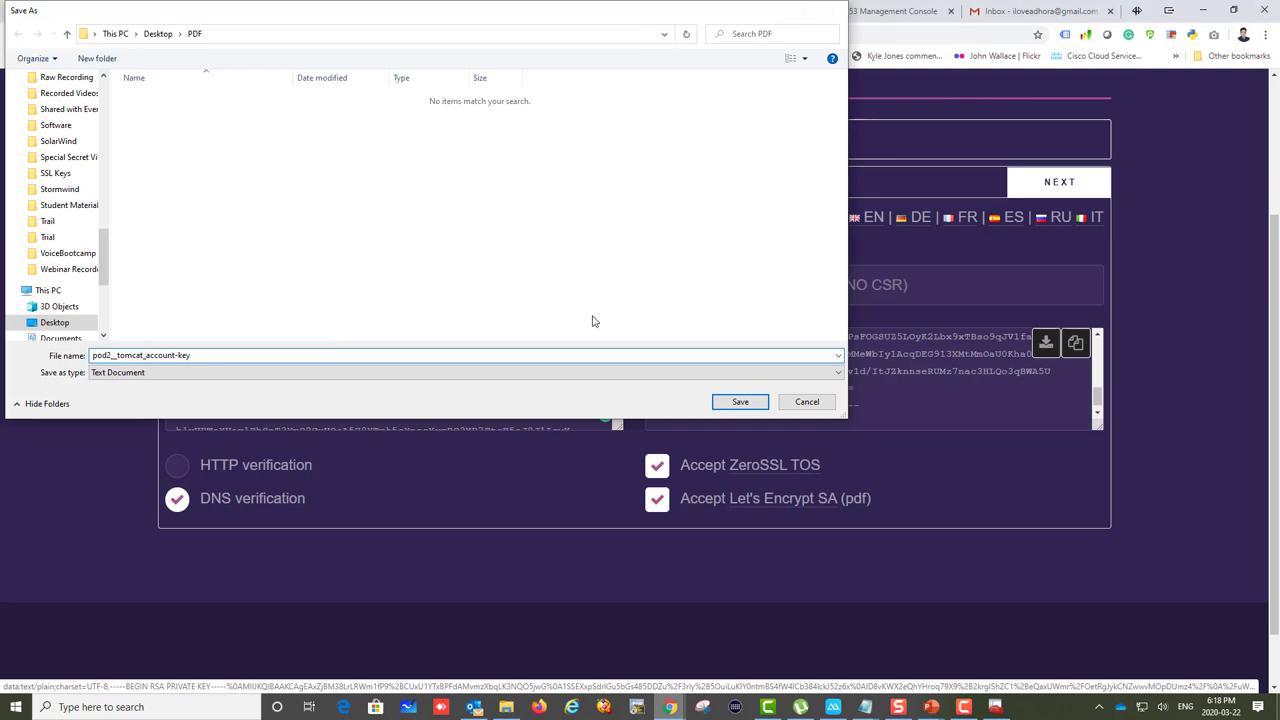
pyautogui.click(740, 400)
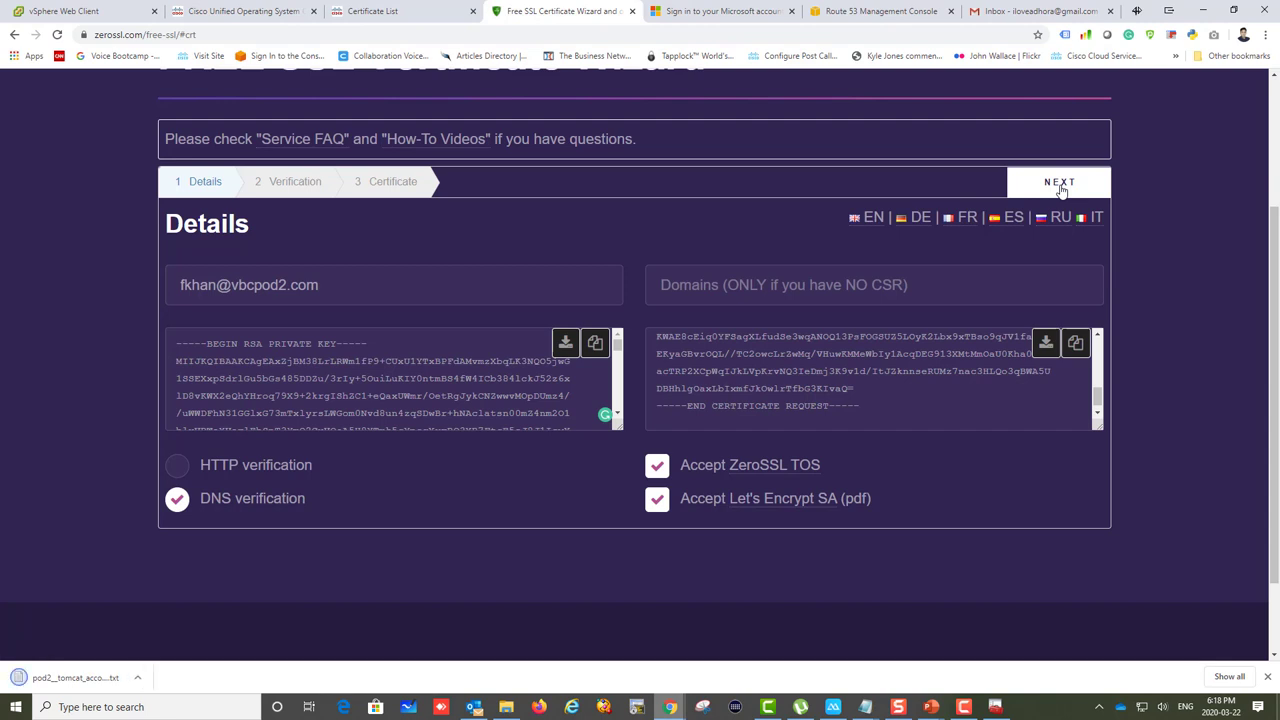
pyautogui.click(1061, 188)
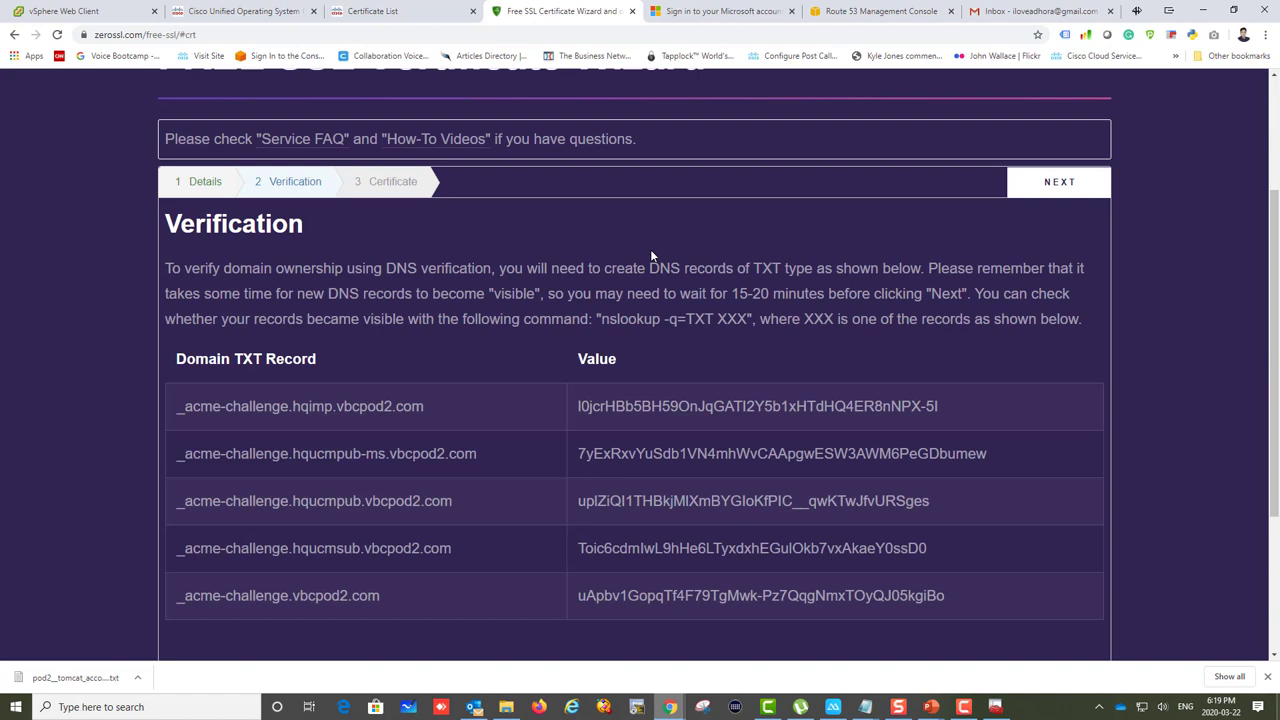
# Step: Scroll to the five TXT challenge records and select the _acme-challenge.hqimp name for copying
pyautogui.scroll(-1, 727, 370)
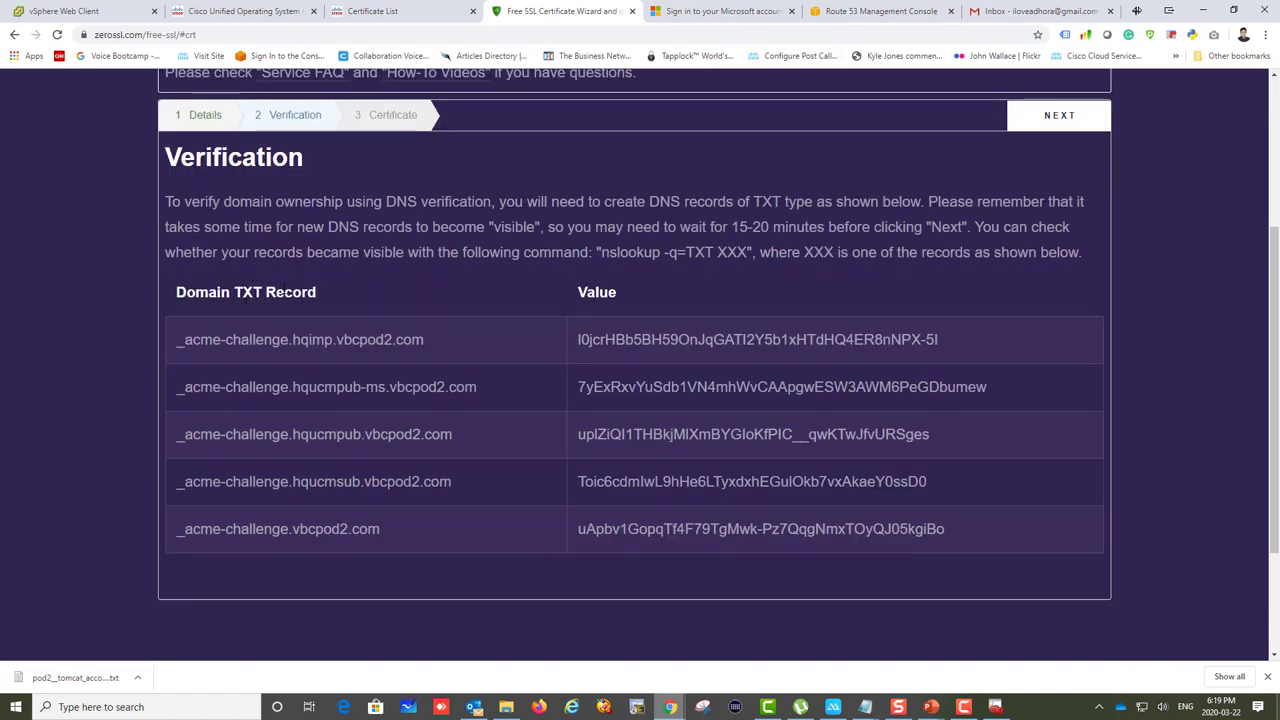
pyautogui.moveTo(317, 292); pyautogui.dragTo(158, 312)
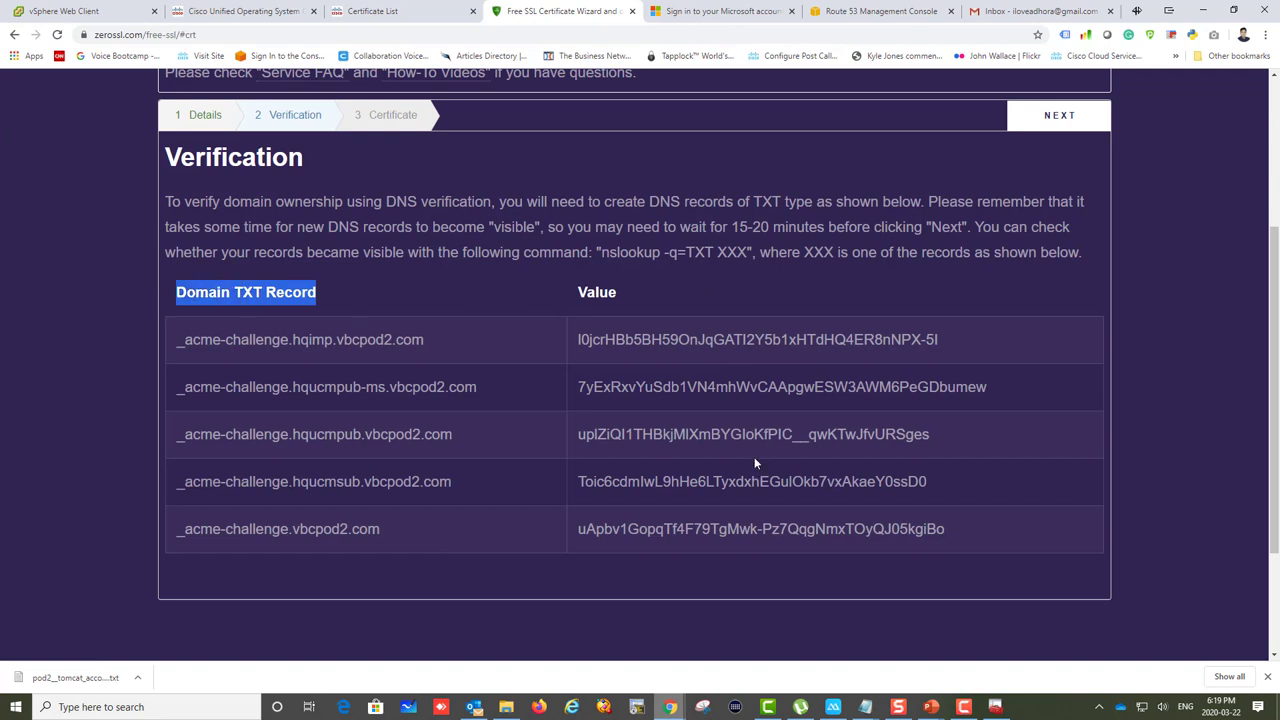
pyautogui.click(342, 349)
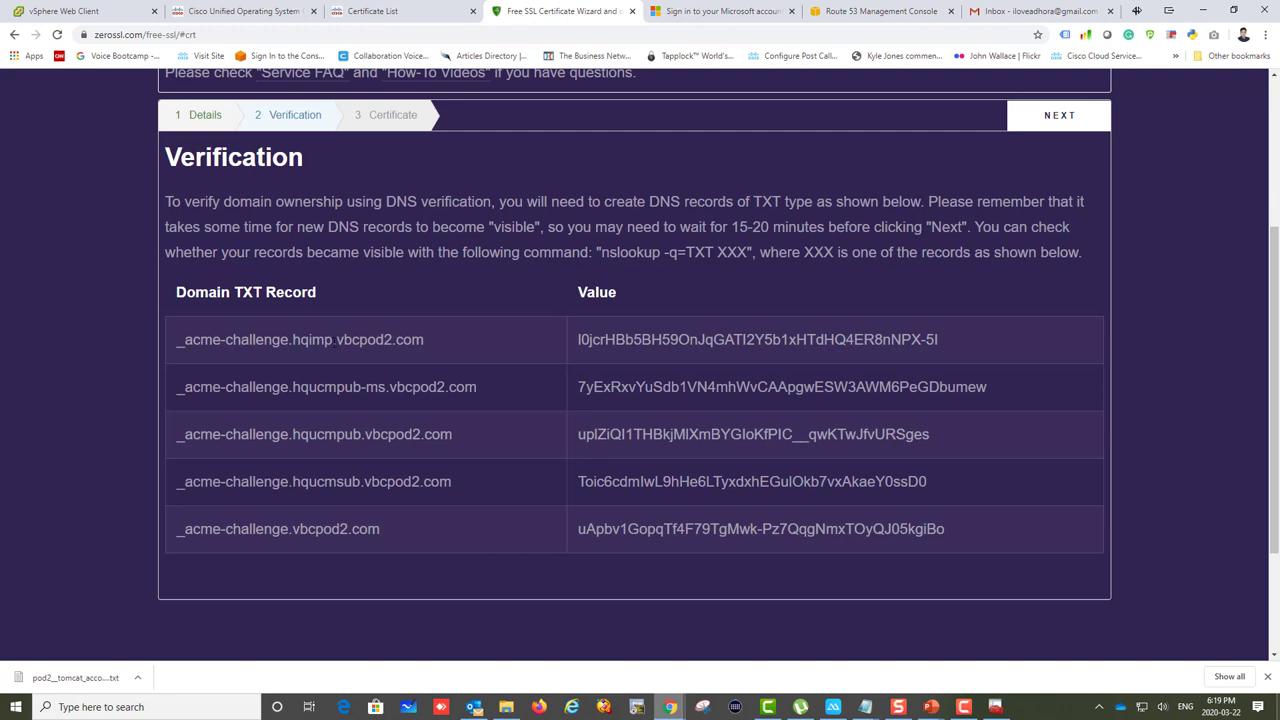
pyautogui.moveTo(333, 340); pyautogui.dragTo(178, 341)
pyautogui.rightClick(204, 348)
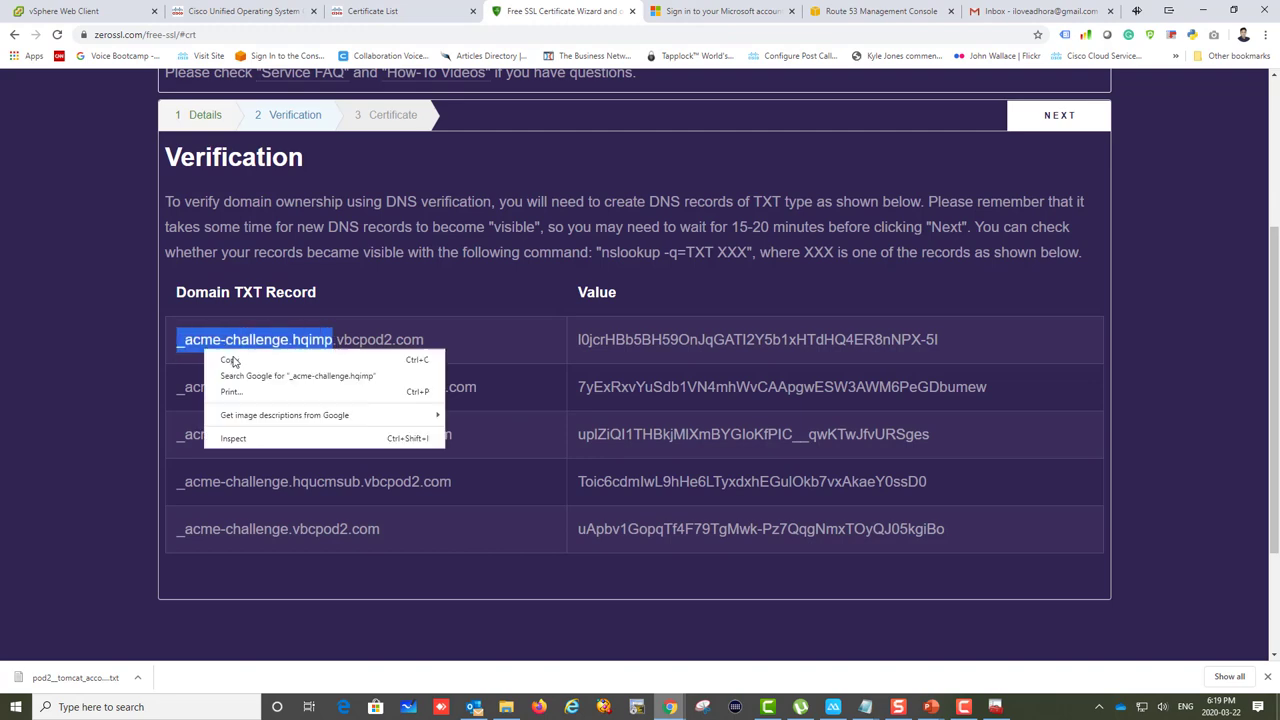
# Step: Start a new Route 53 TXT record set named with the copied _acme-challenge.hqimp
pyautogui.click(231, 360)
pyautogui.click(877, 11)
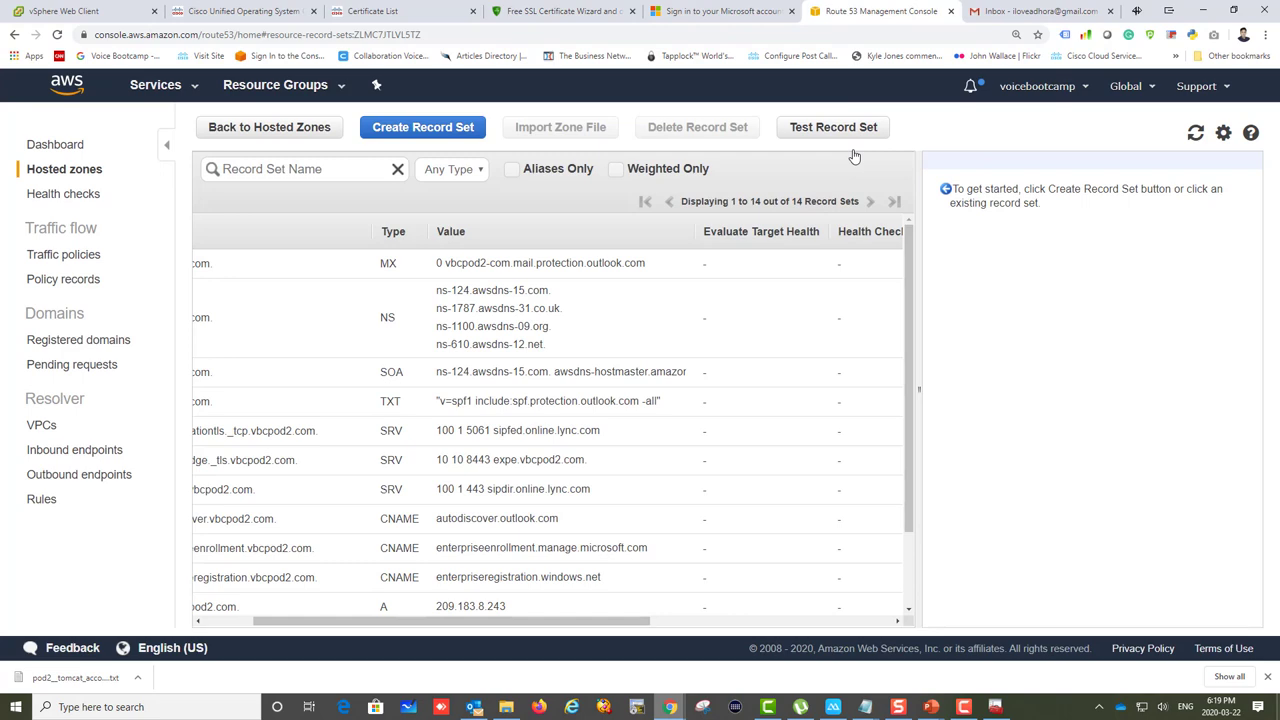
pyautogui.click(266, 606)
pyautogui.scroll(-1, 262, 612)
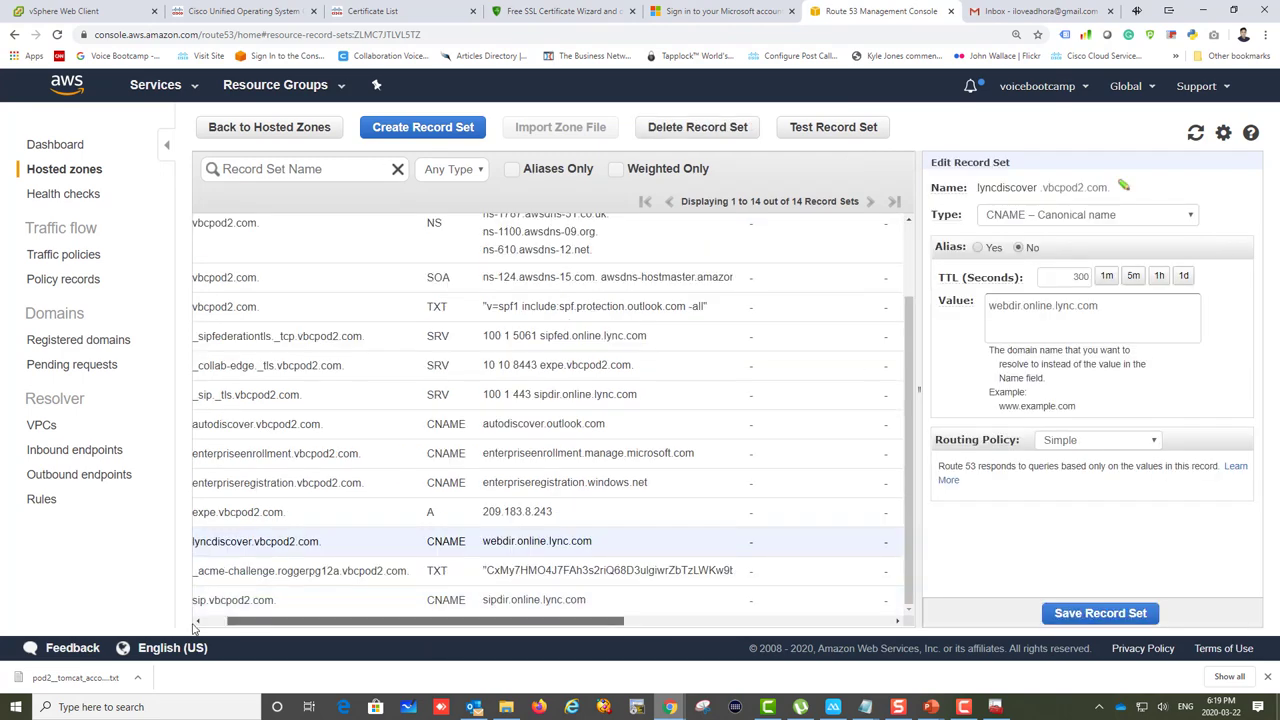
pyautogui.moveTo(258, 621); pyautogui.dragTo(203, 621)
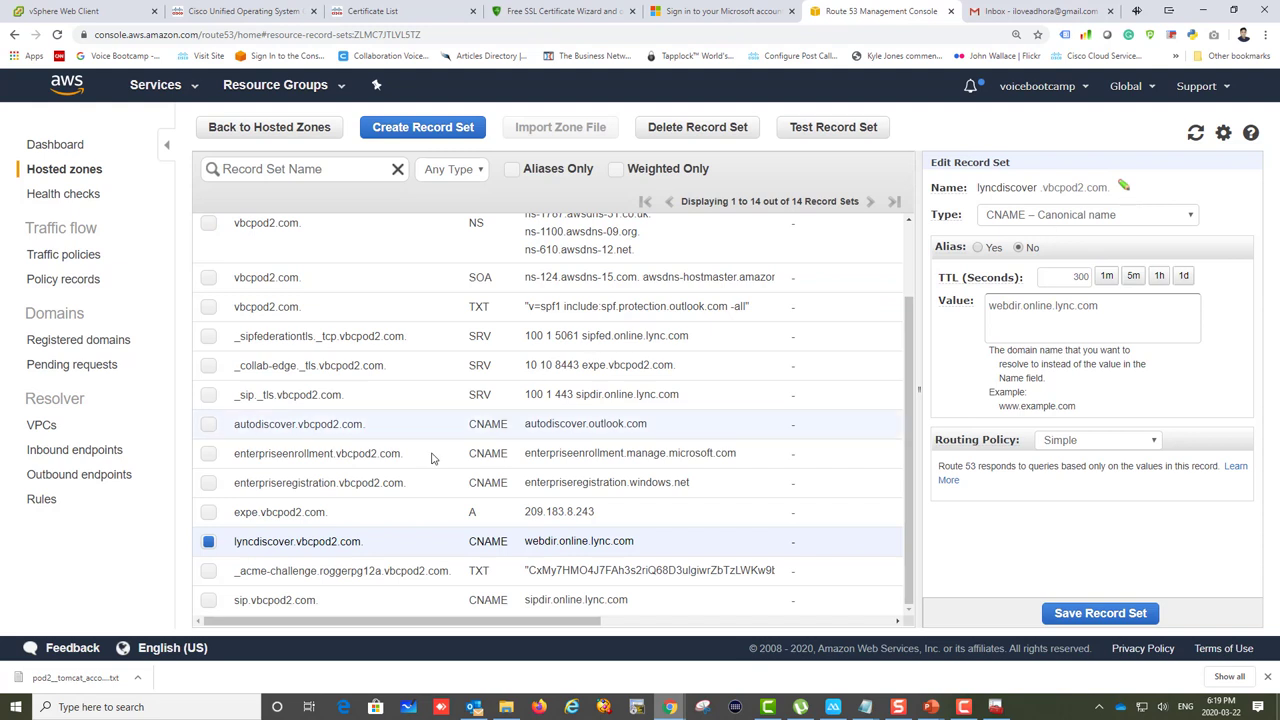
pyautogui.click(399, 132)
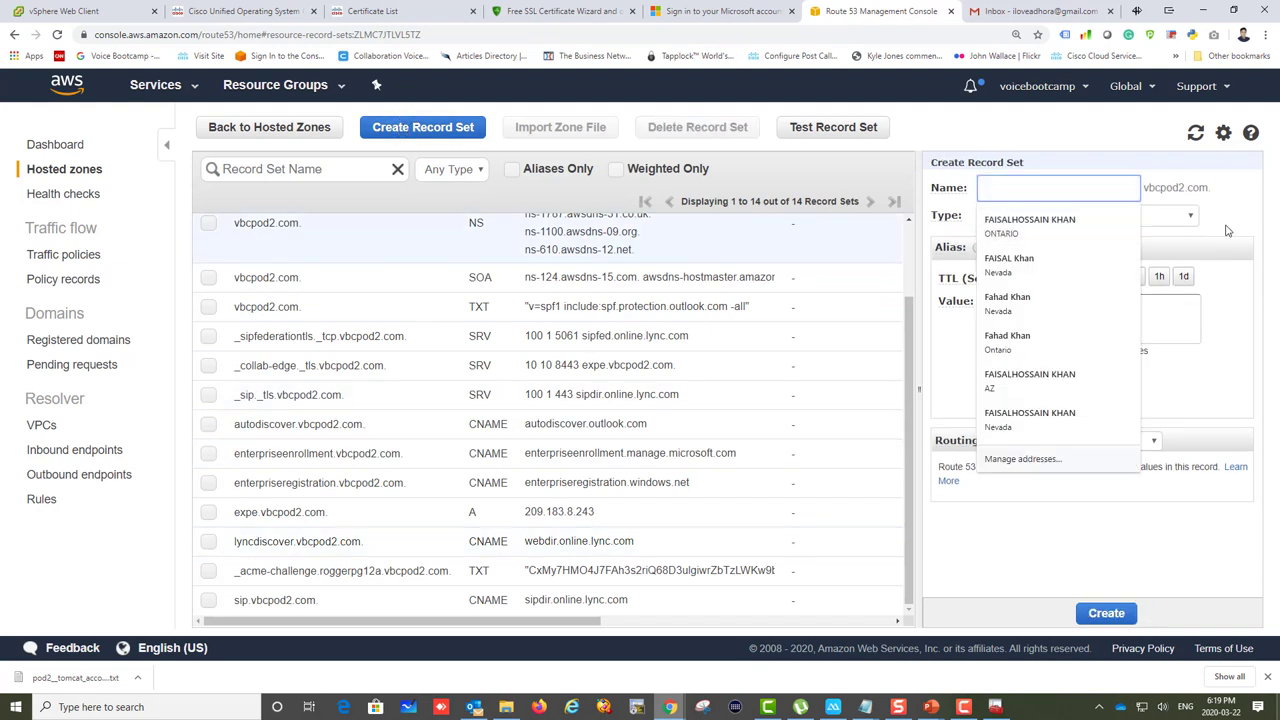
pyautogui.click(1150, 230)
pyautogui.click(1149, 230)
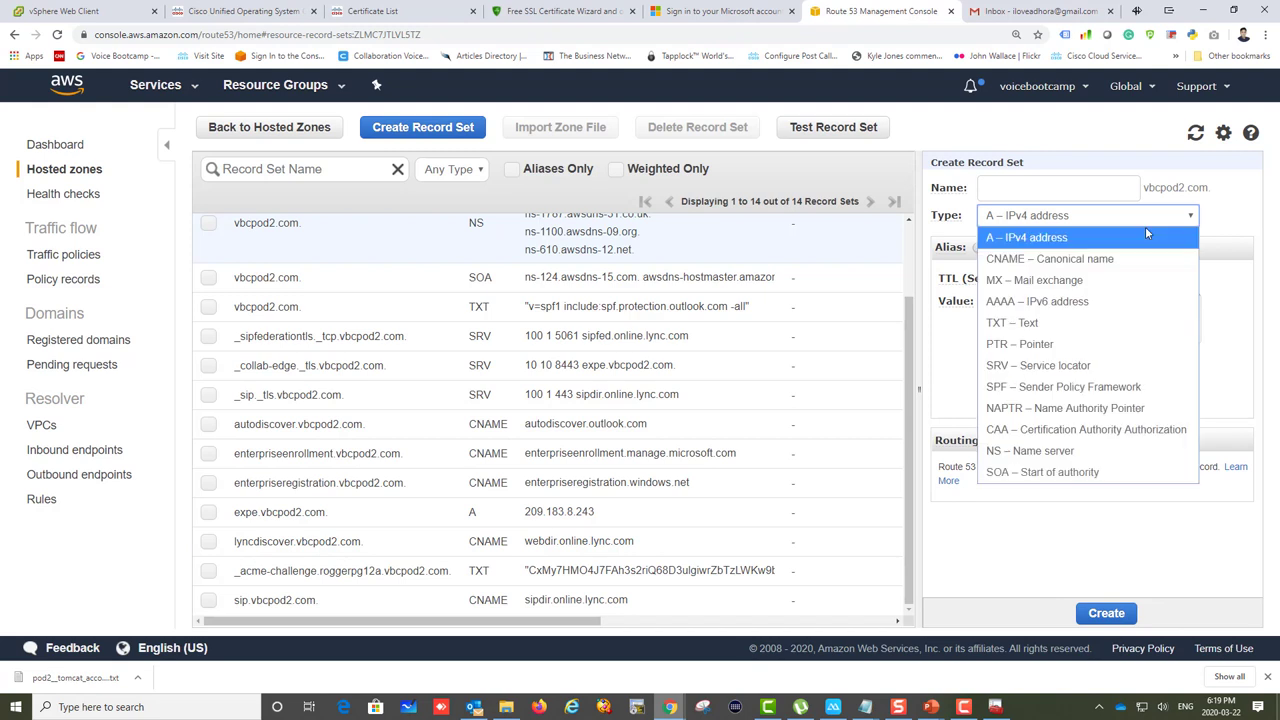
pyautogui.click(1086, 322)
pyautogui.click(1074, 192)
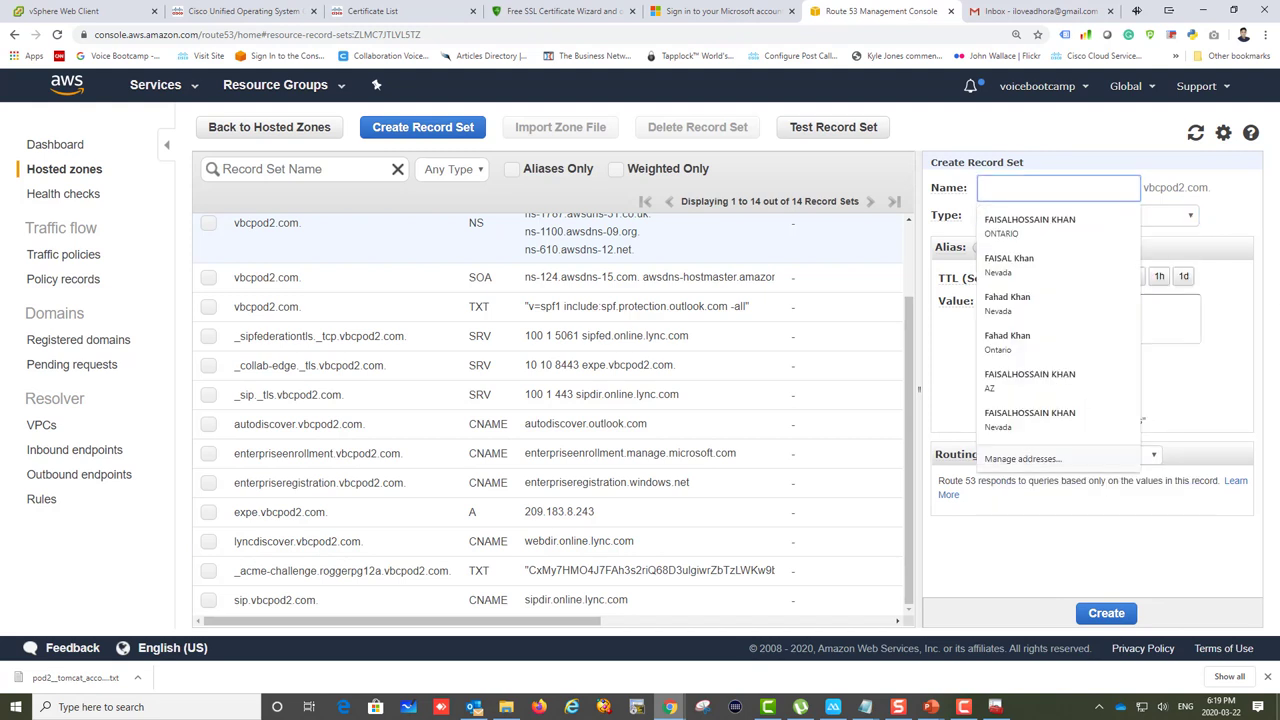
pyautogui.hotkey('ctrl', 'v')
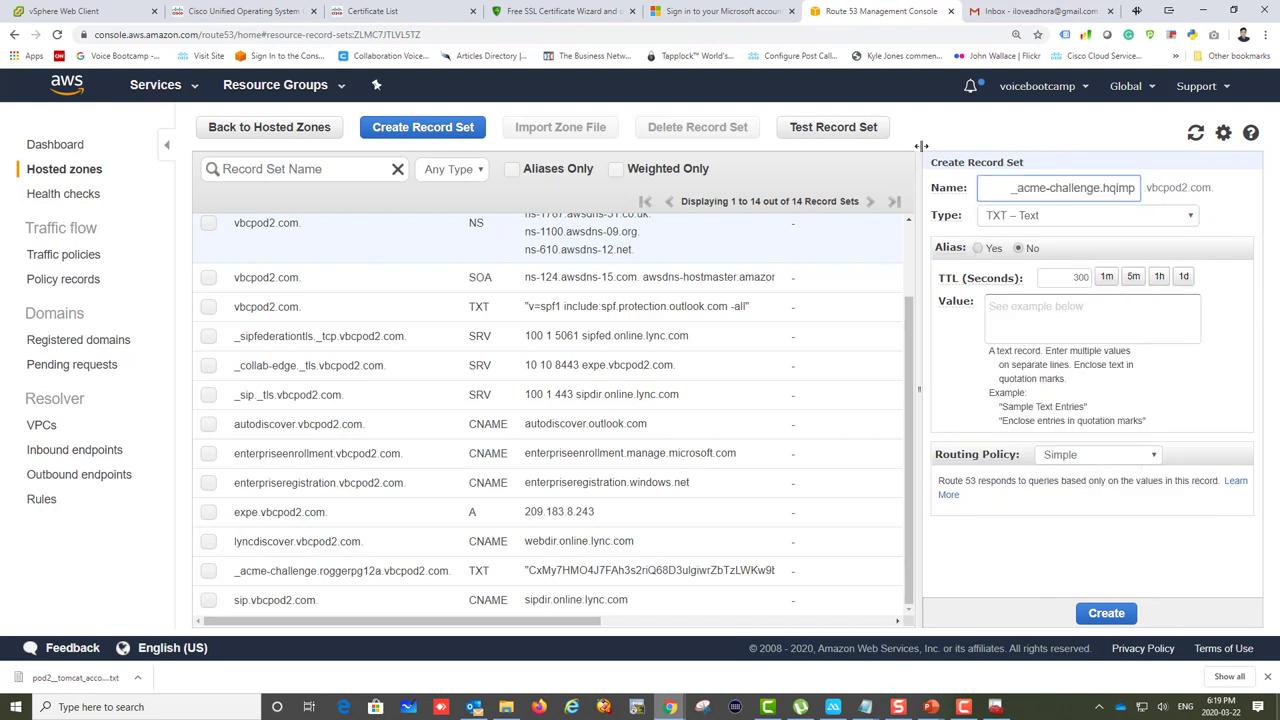
# Step: Copy the first ZeroSSL TXT value into the record's Value box and create the record
pyautogui.click(515, 18)
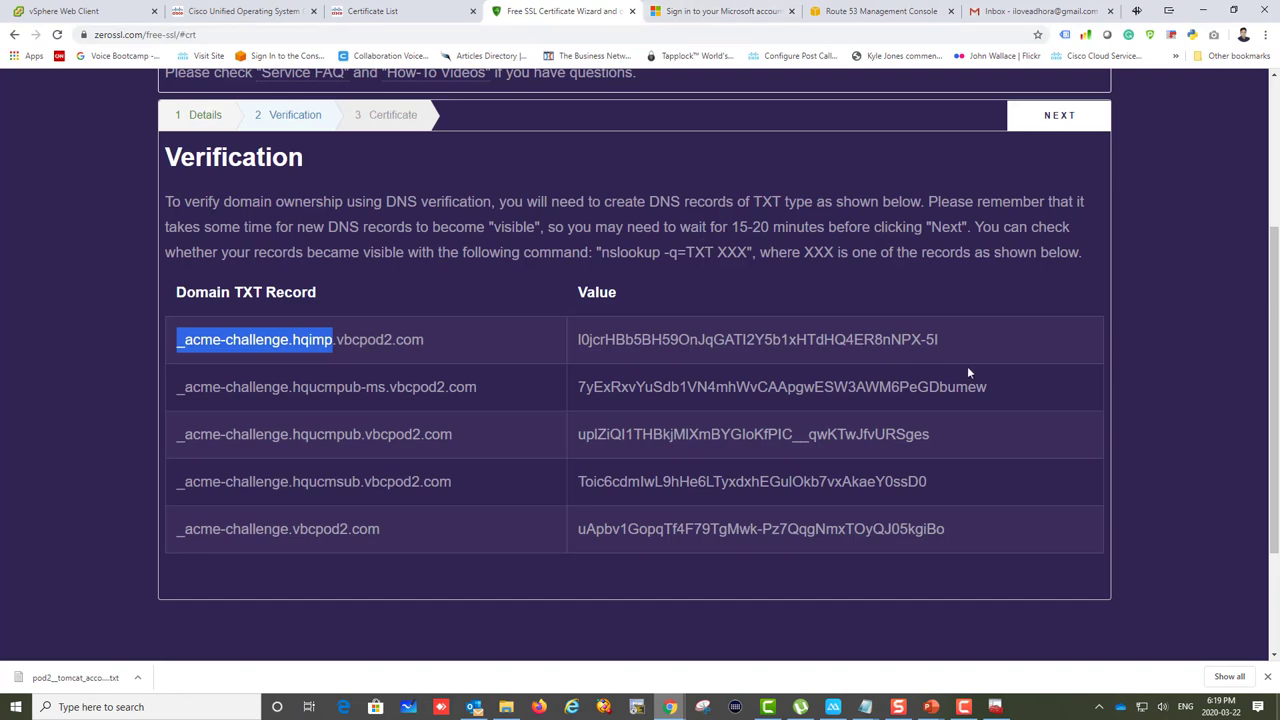
pyautogui.moveTo(940, 340); pyautogui.dragTo(578, 343)
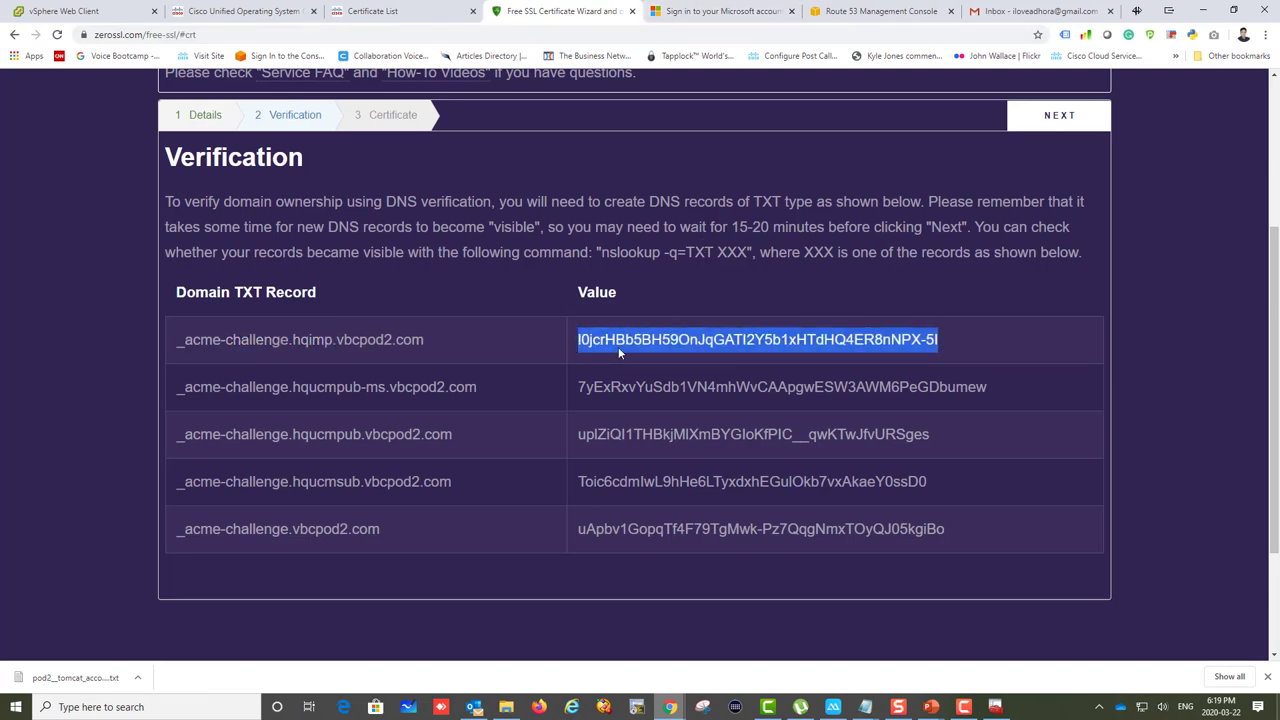
pyautogui.rightClick(620, 350)
pyautogui.click(655, 361)
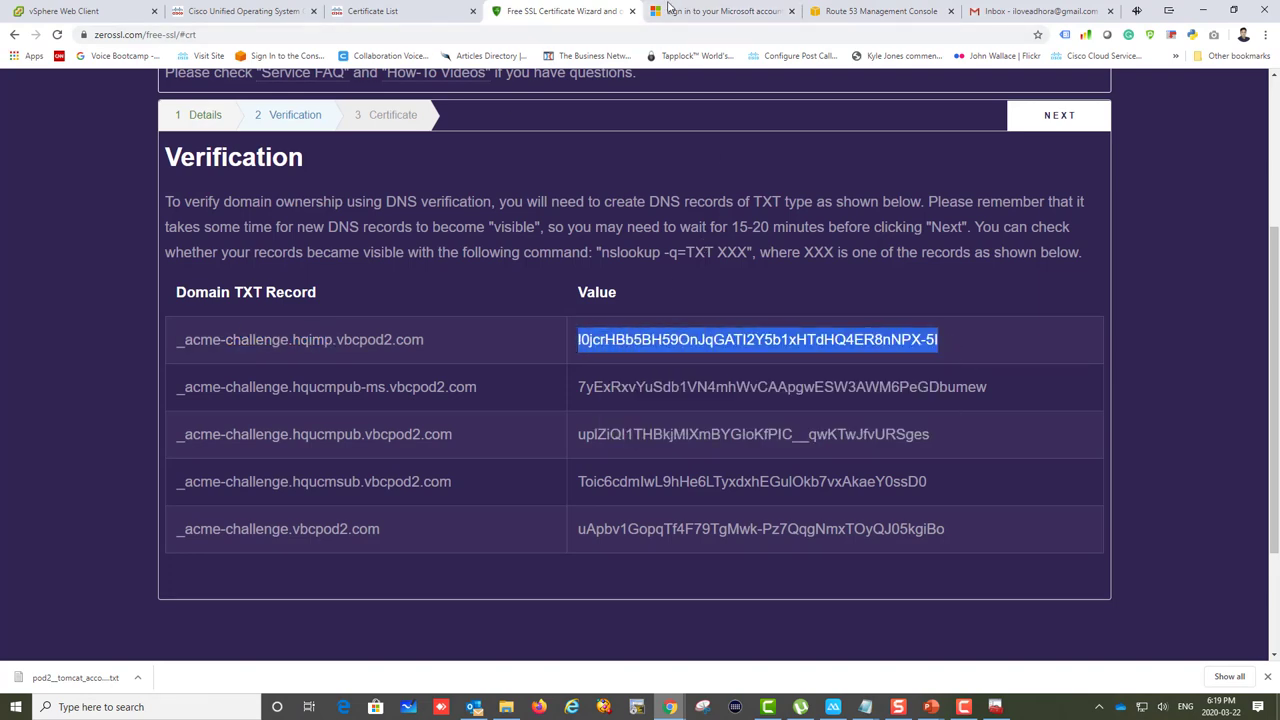
pyautogui.click(908, 14)
pyautogui.click(1071, 328)
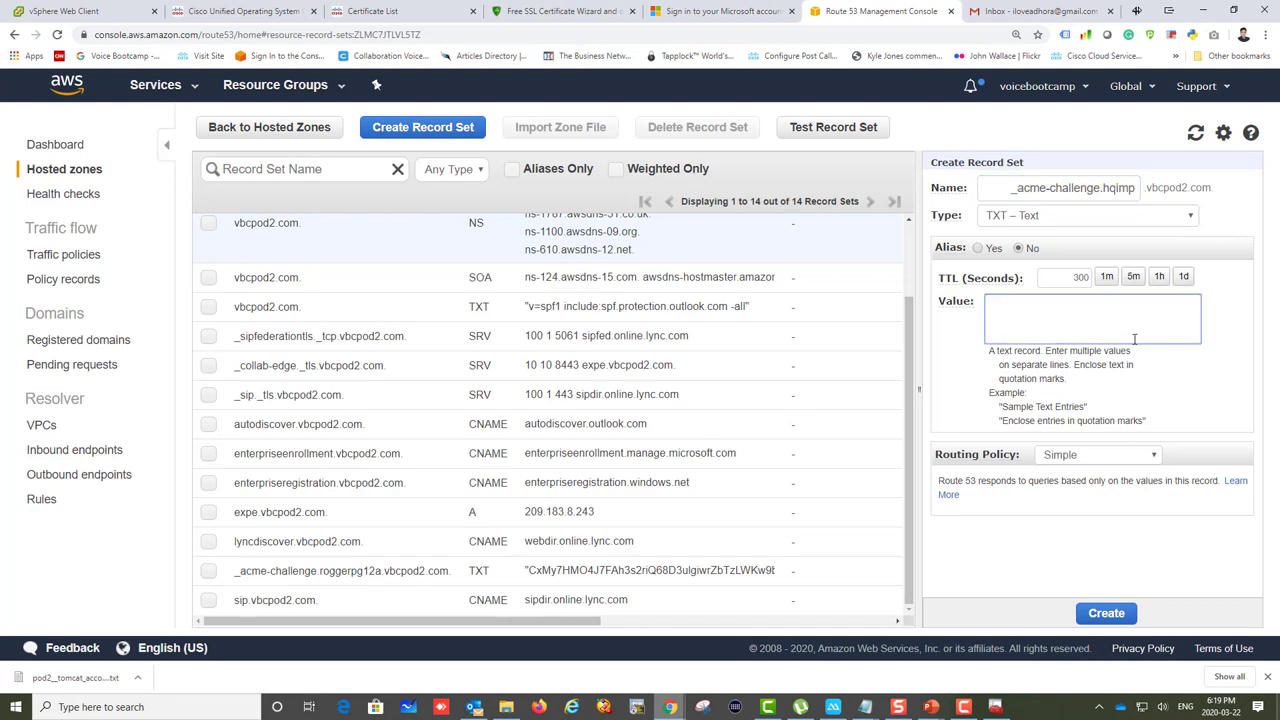
pyautogui.hotkey('ctrl', 'v')
pyautogui.click(1047, 566)
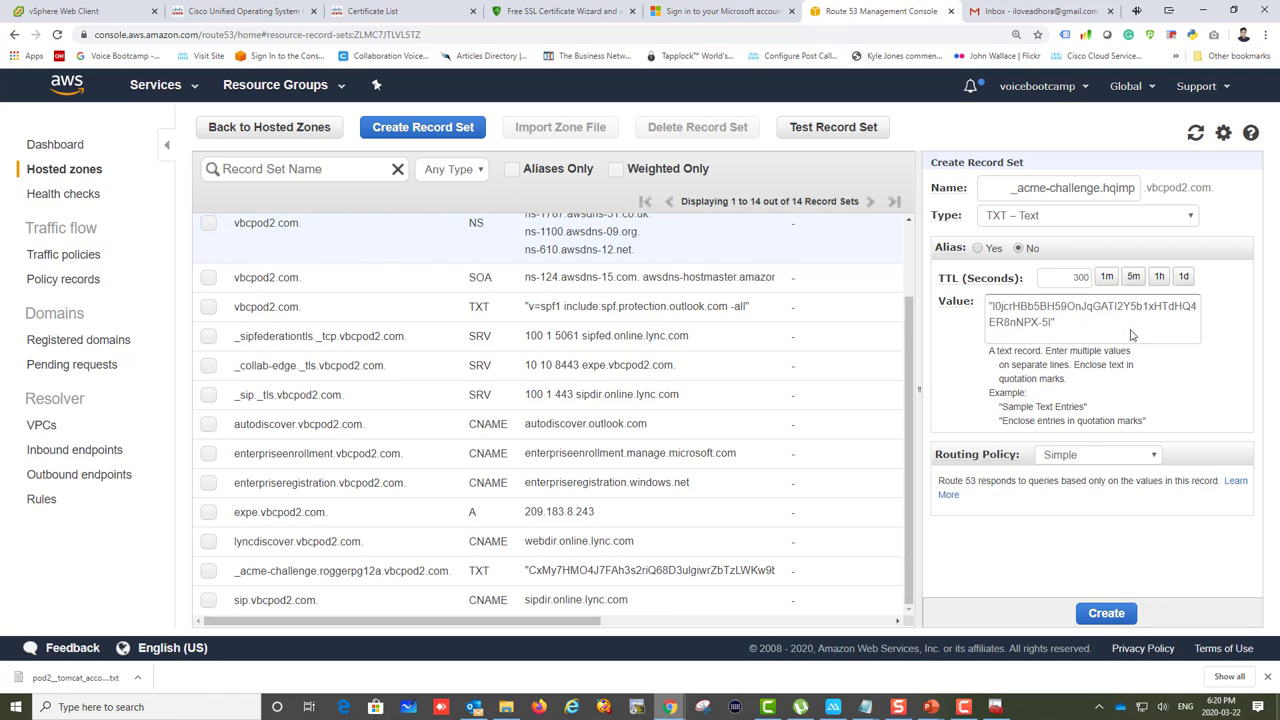
pyautogui.click(1107, 614)
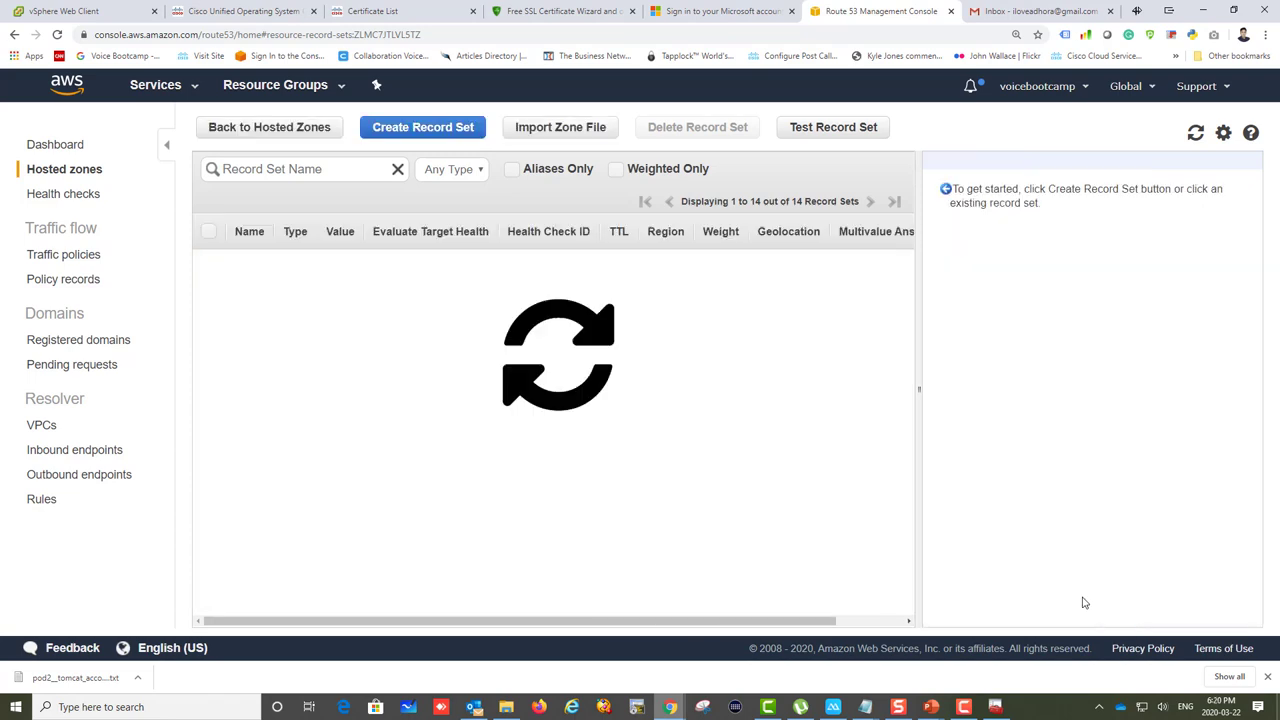
# Step: Start a new TXT record set named _acme-challenge.hqucmpub-ms, copied from ZeroSSL's second row
pyautogui.click(536, 14)
pyautogui.moveTo(384, 390); pyautogui.dragTo(176, 392)
pyautogui.rightClick(192, 393)
pyautogui.click(215, 401)
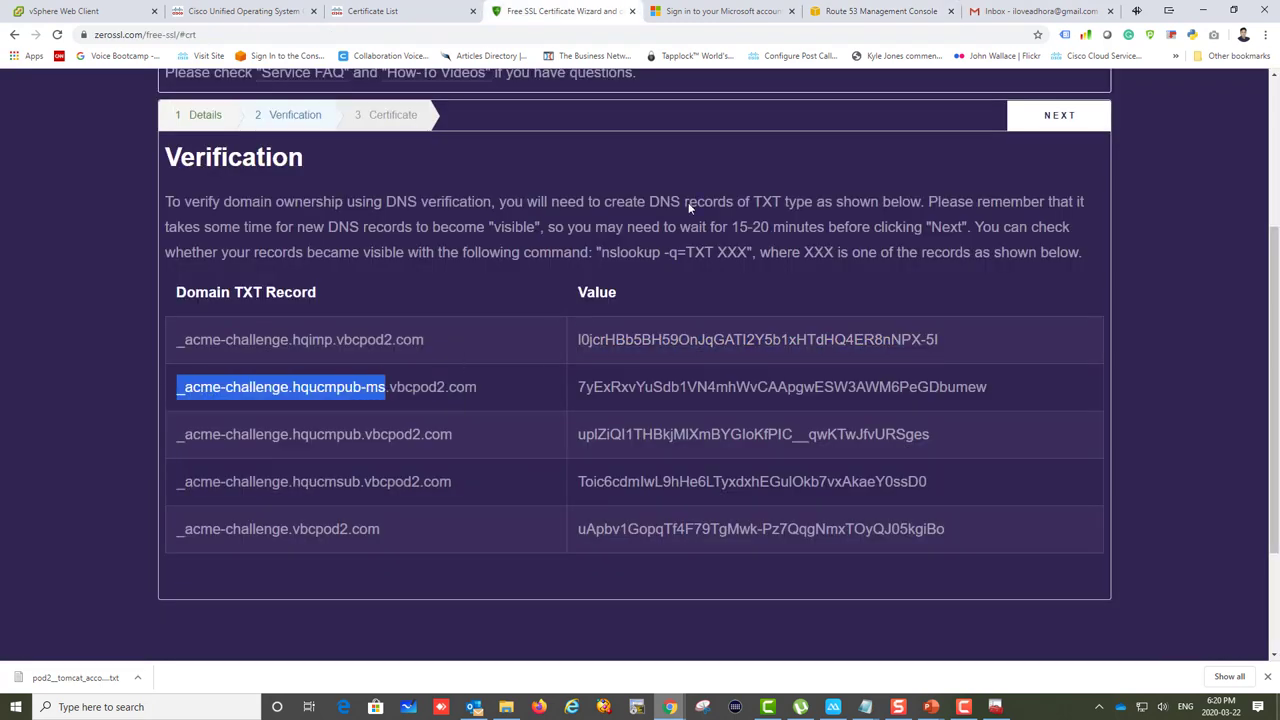
pyautogui.click(870, 11)
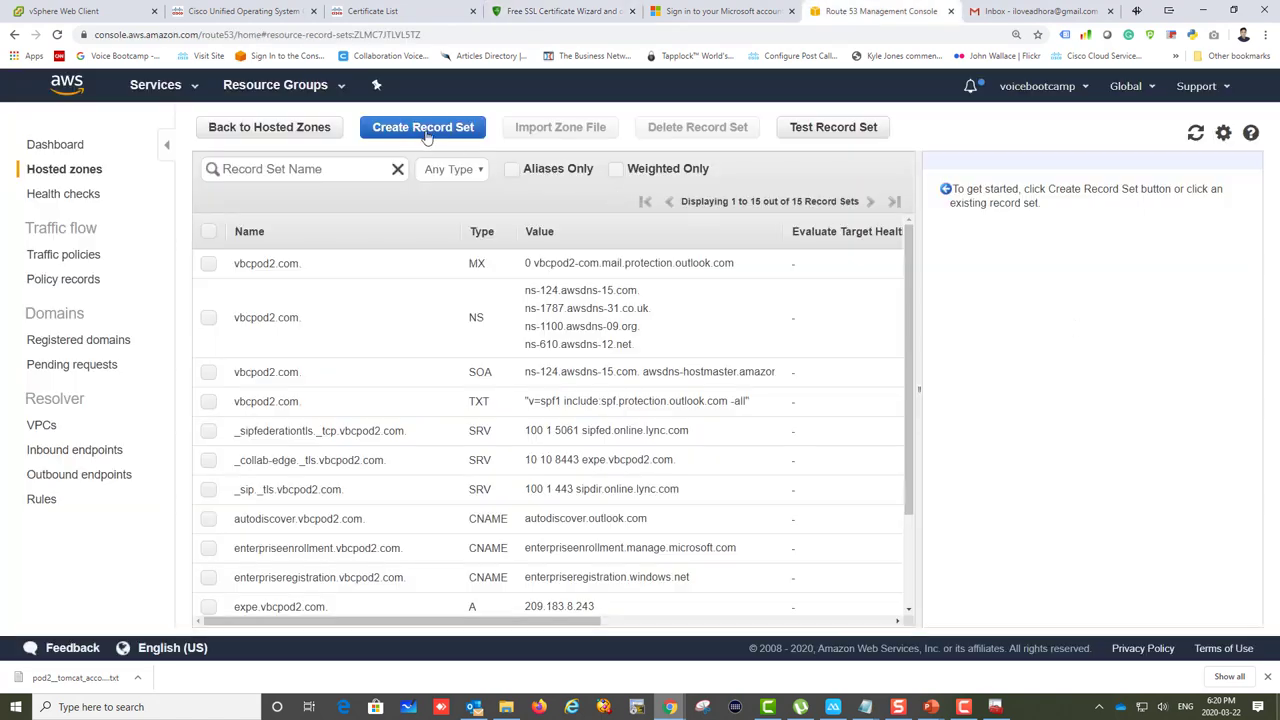
pyautogui.click(423, 127)
pyautogui.click(1112, 189)
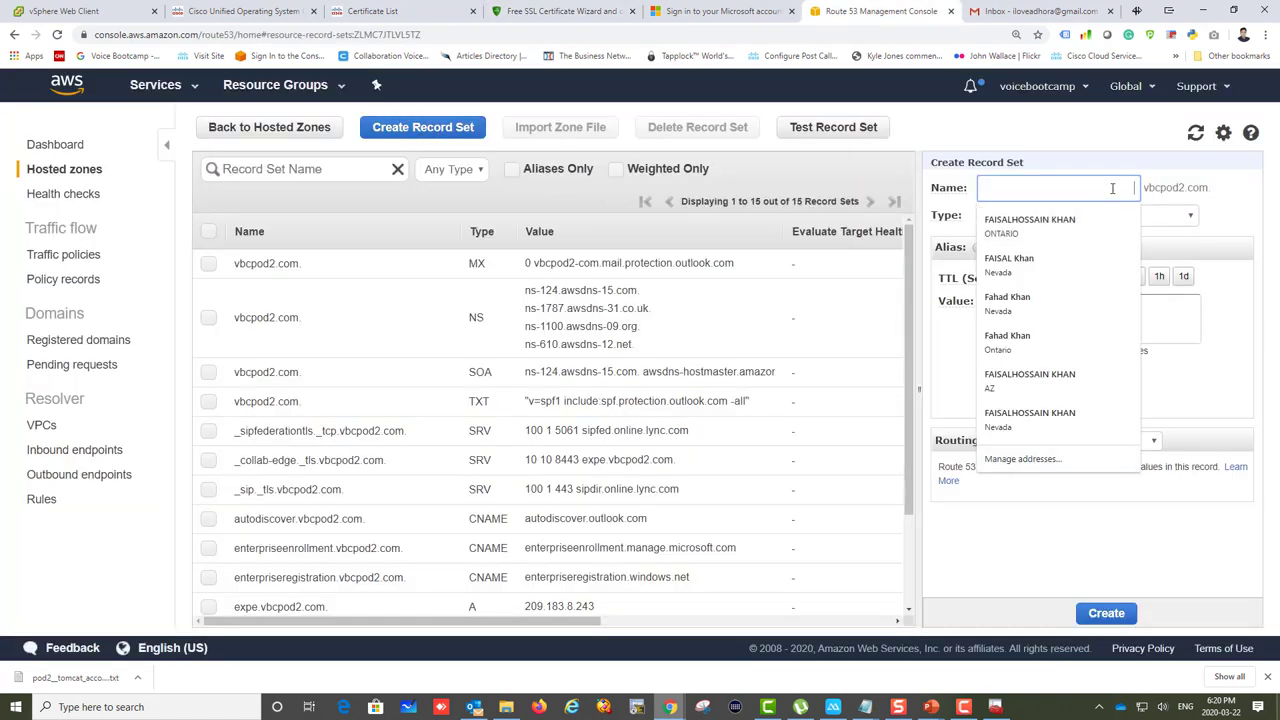
pyautogui.hotkey('ctrl', 'v')
pyautogui.click(1223, 223)
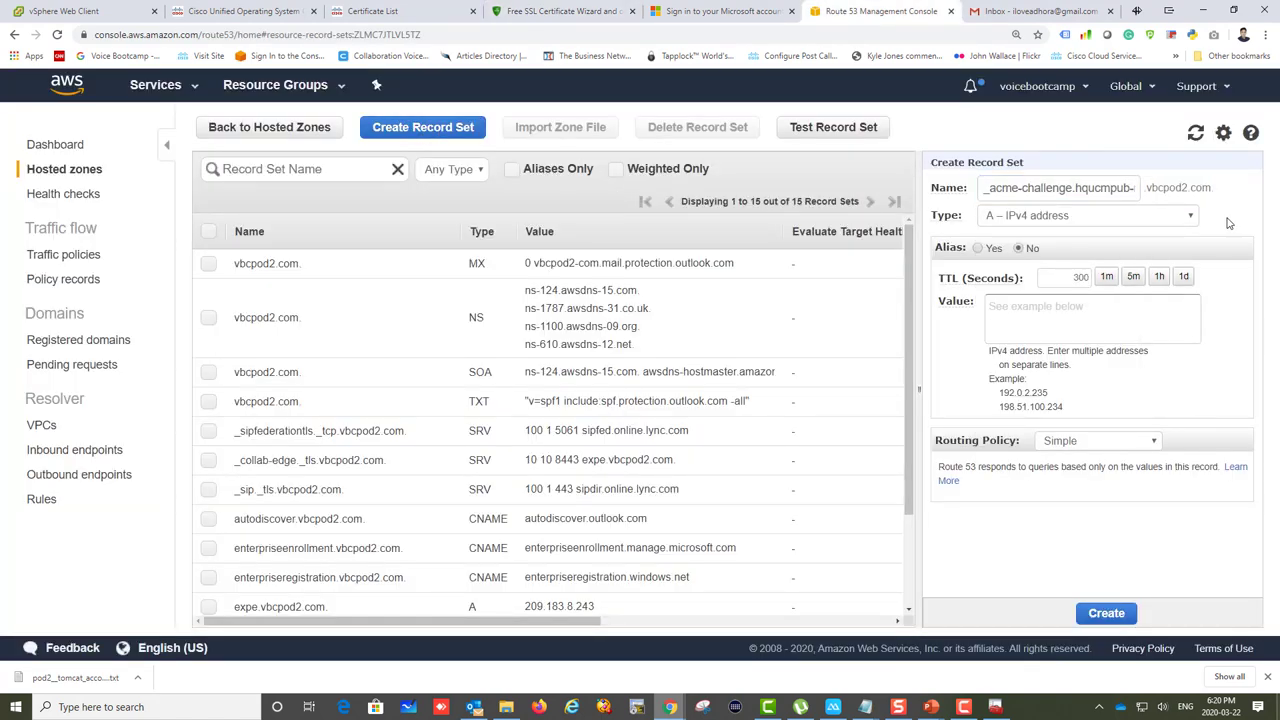
pyautogui.click(1018, 218)
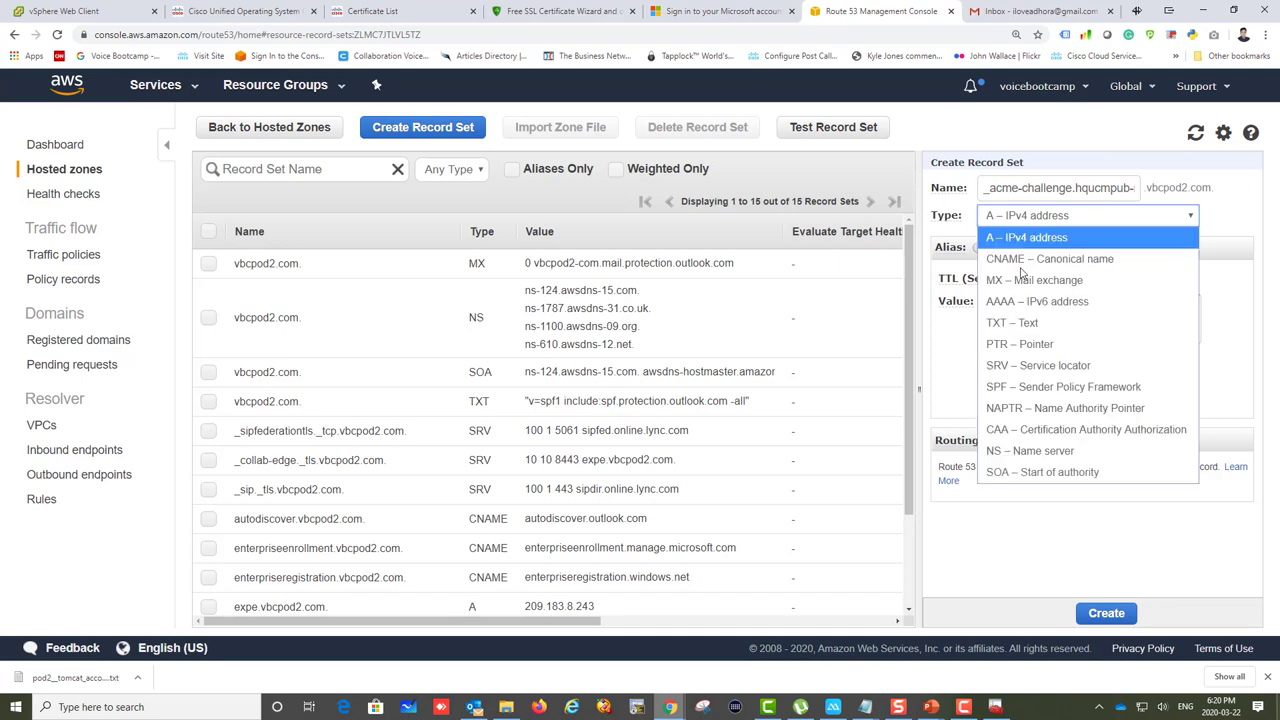
pyautogui.click(1022, 322)
# Step: Paste the second row's verification value, quoted, and create the hqucmpub-ms record
pyautogui.click(526, 10)
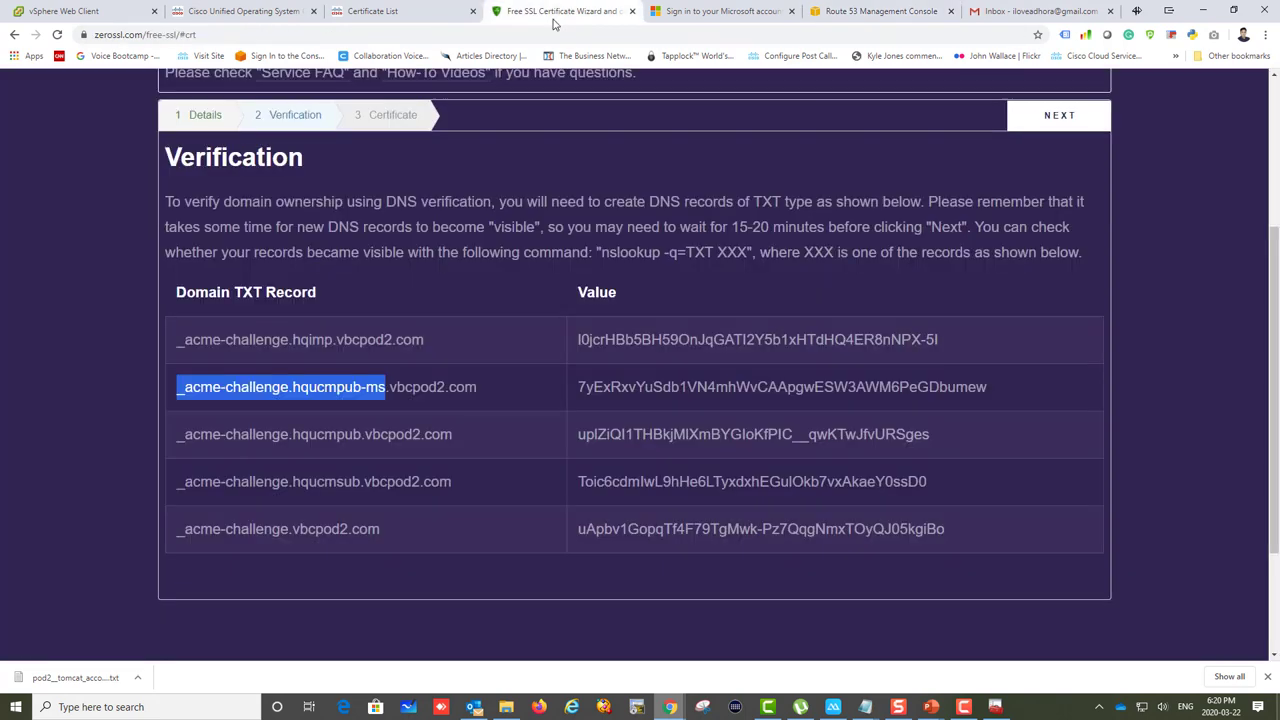
pyautogui.doubleClick(780, 387)
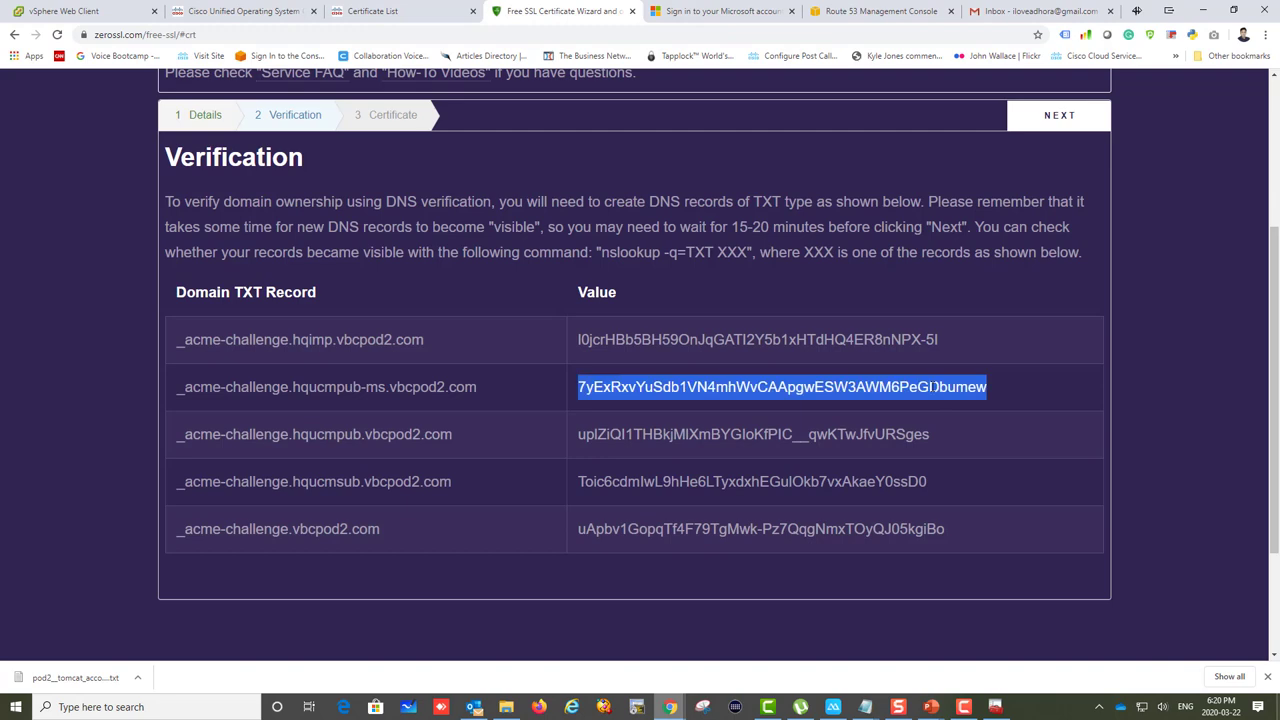
pyautogui.click(870, 11)
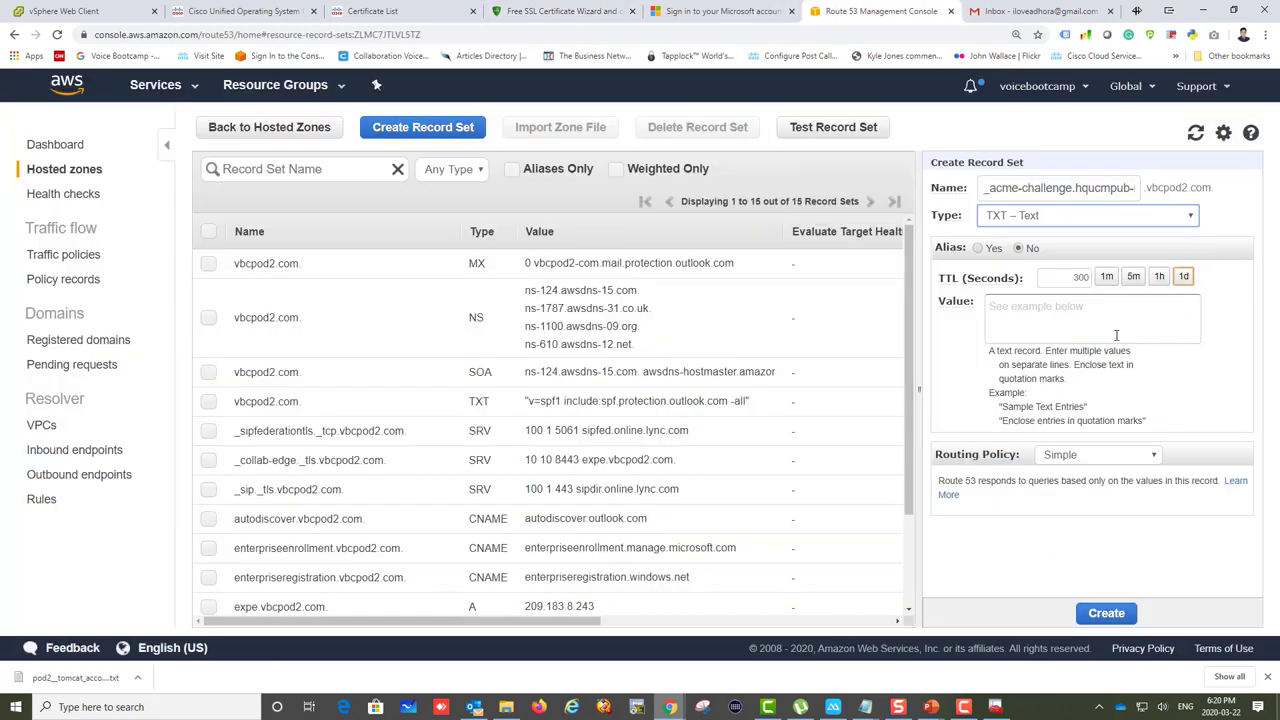
pyautogui.click(1097, 323)
pyautogui.hotkey('ctrl', 'v')
pyautogui.click(1222, 391)
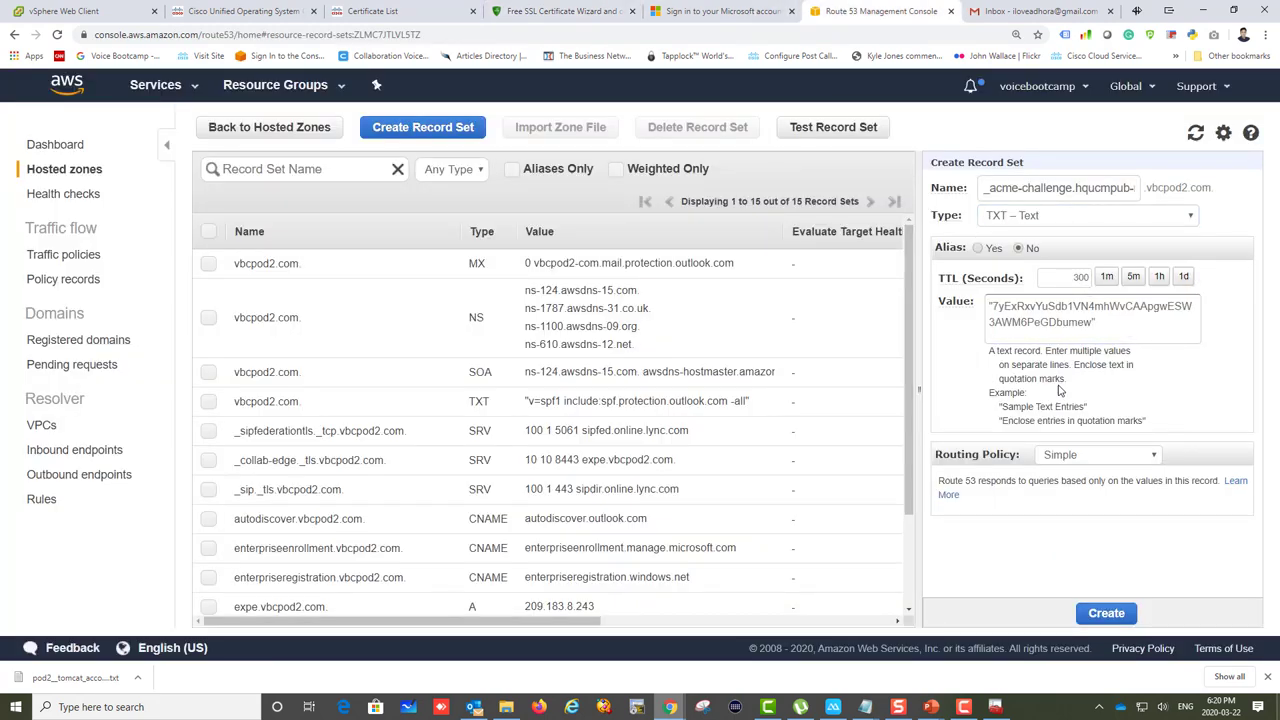
pyautogui.click(1106, 613)
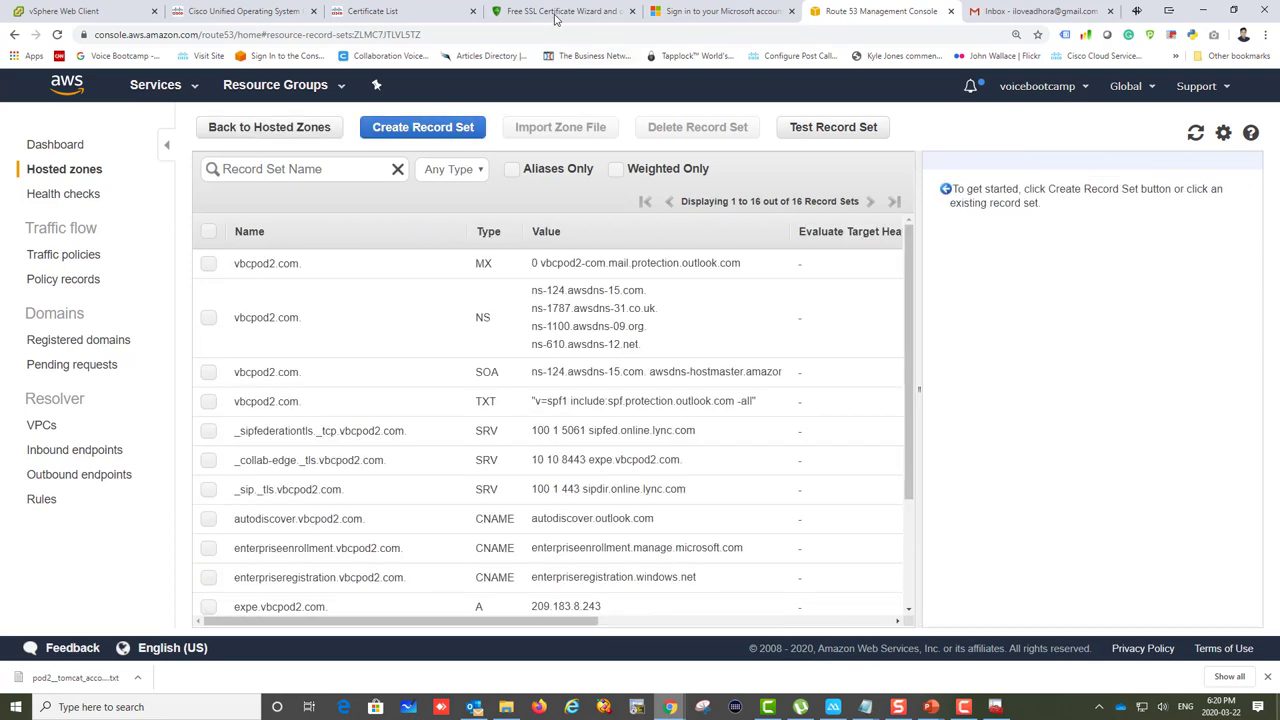
# Step: Start another TXT record set named _acme-challenge.hqucmpub, copied from ZeroSSL's third row
pyautogui.click(565, 11)
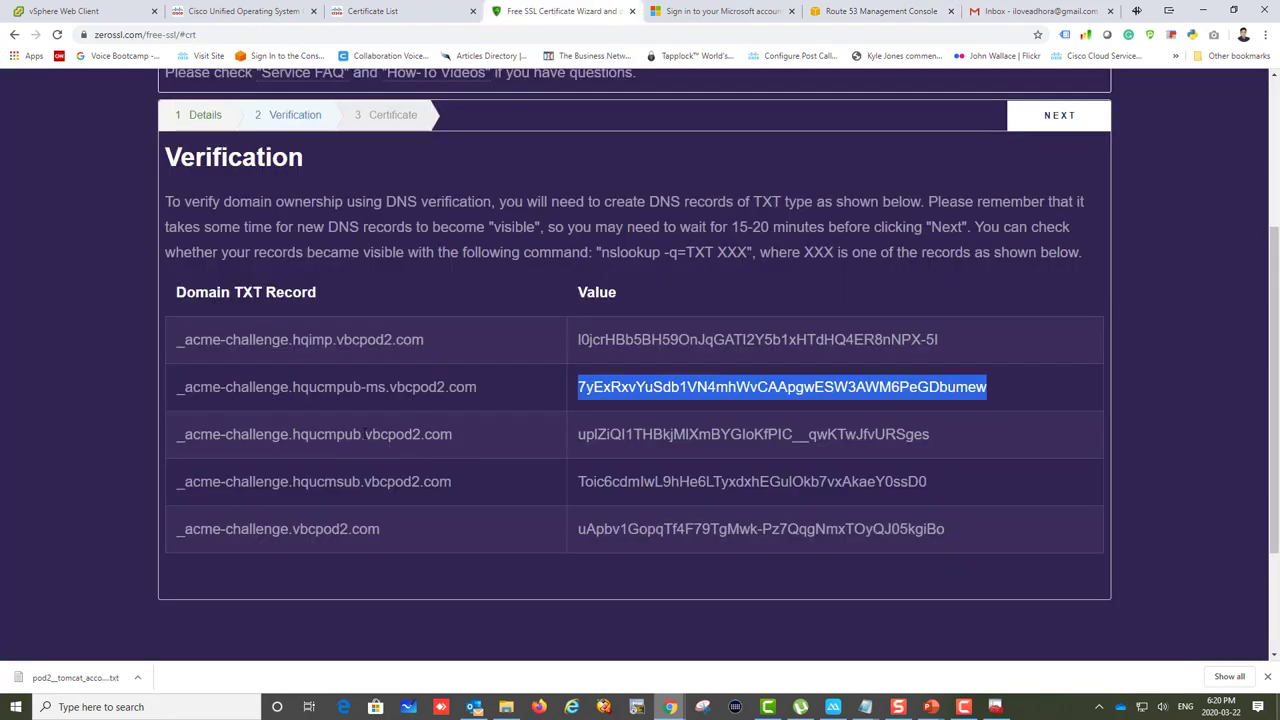
pyautogui.moveTo(366, 434); pyautogui.dragTo(177, 434)
pyautogui.click(362, 434)
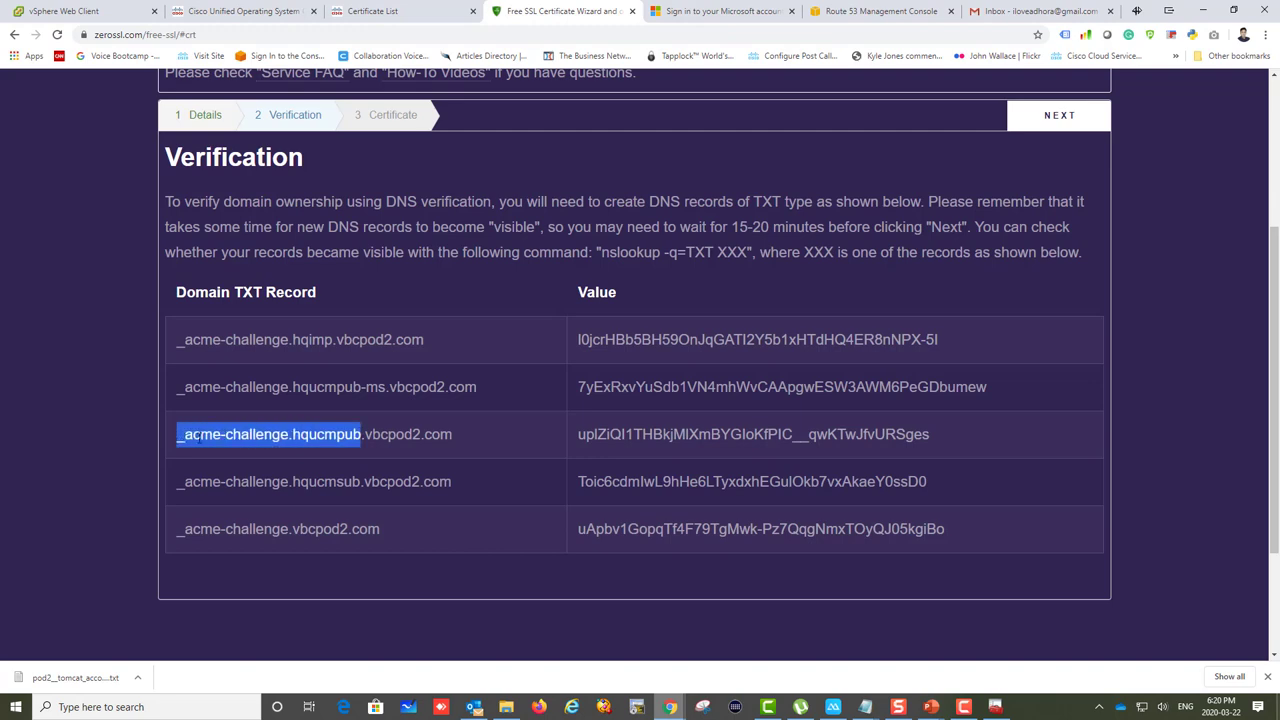
pyautogui.rightClick(208, 438)
pyautogui.click(218, 450)
pyautogui.click(853, 9)
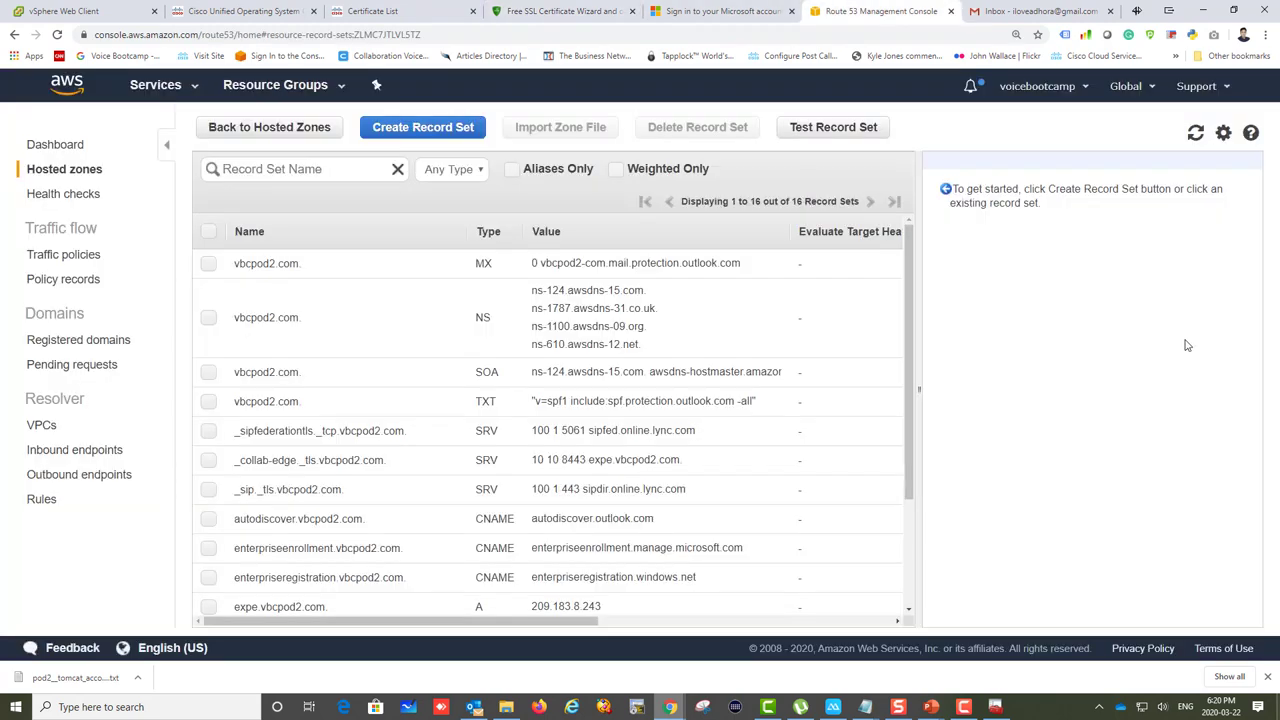
pyautogui.click(425, 128)
pyautogui.click(1100, 188)
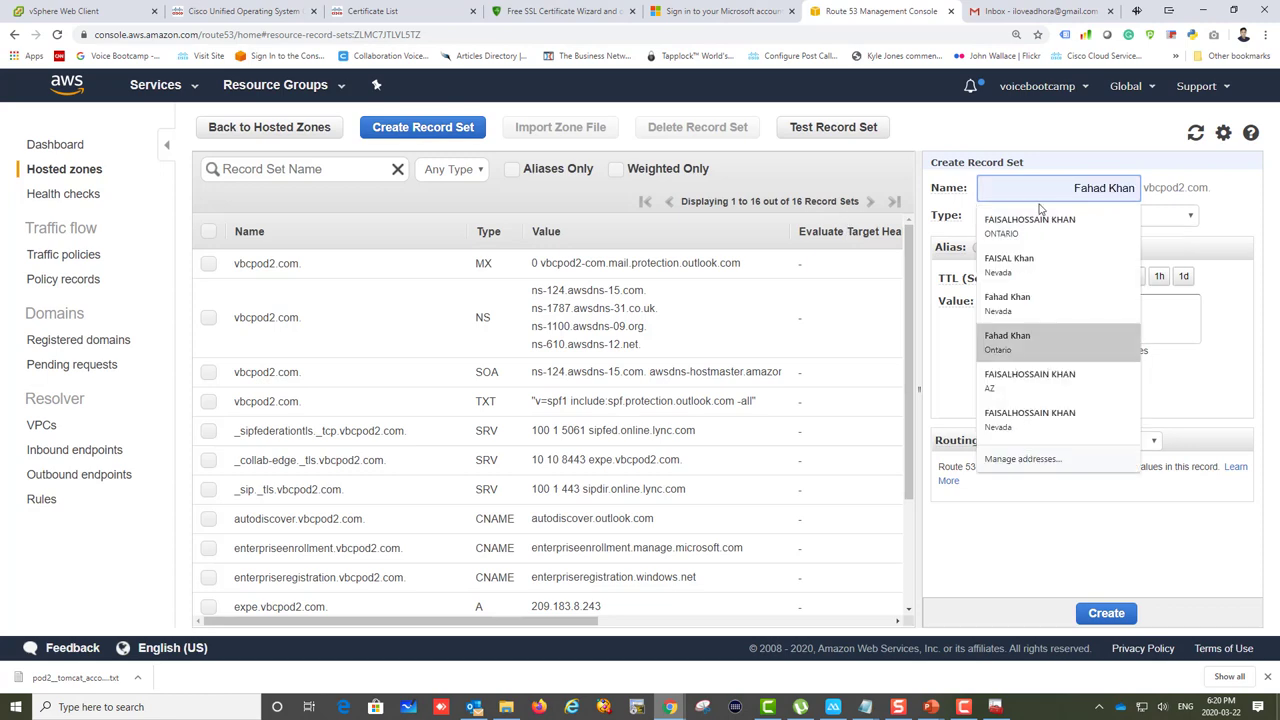
pyautogui.click(1170, 215)
pyautogui.click(1137, 195)
pyautogui.hotkey('ctrl', 'v')
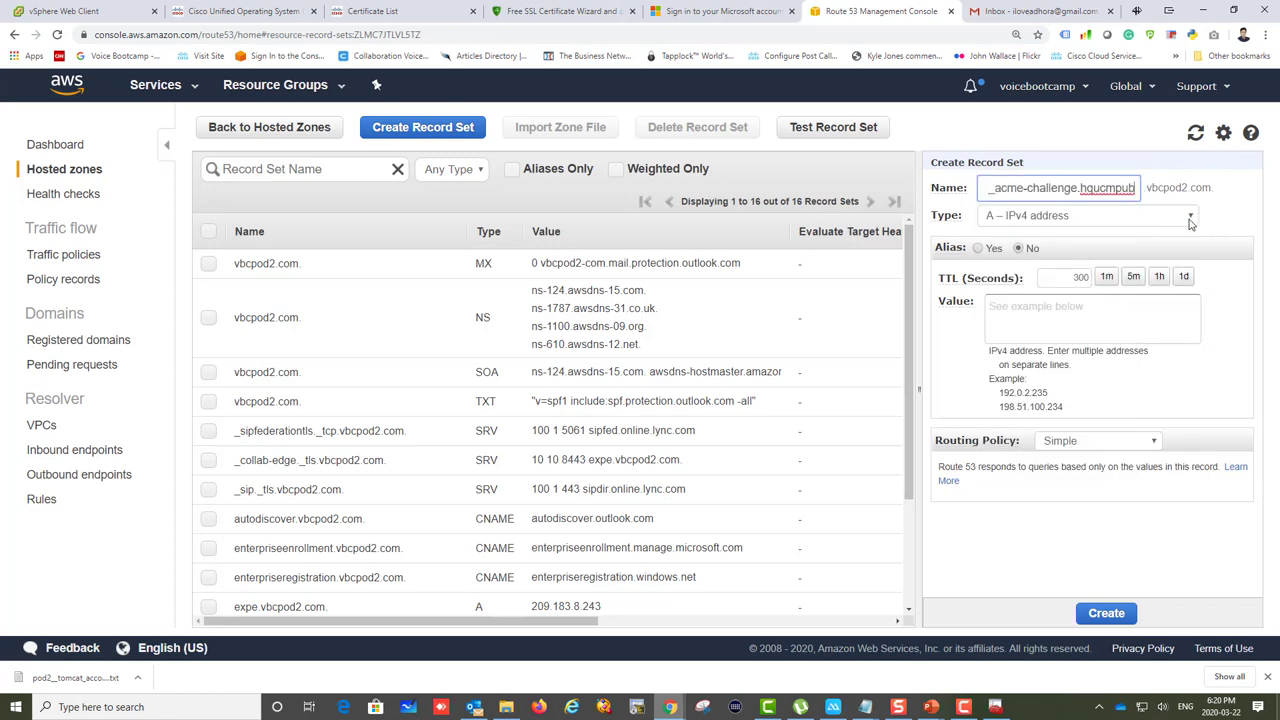
pyautogui.click(1100, 215)
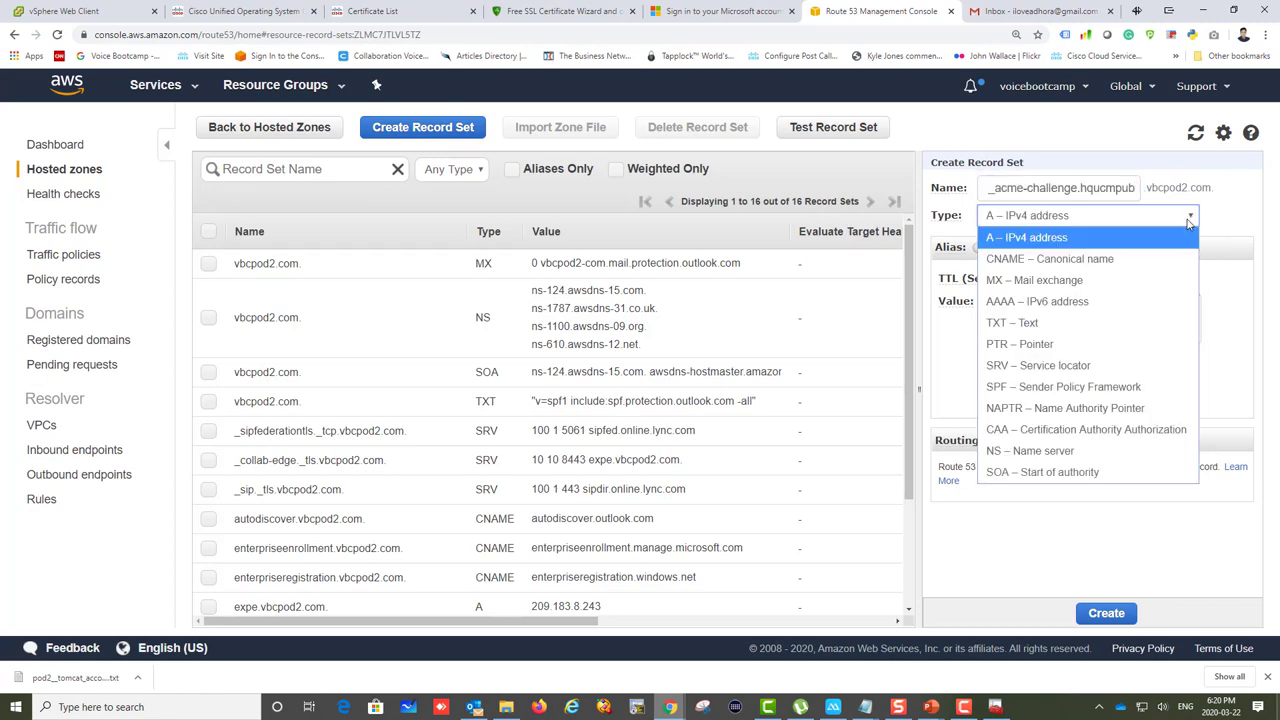
pyautogui.click(1073, 322)
# Step: Copy the hqucmpub verification value into the record and create it
pyautogui.hotkey('ctrl', '4')
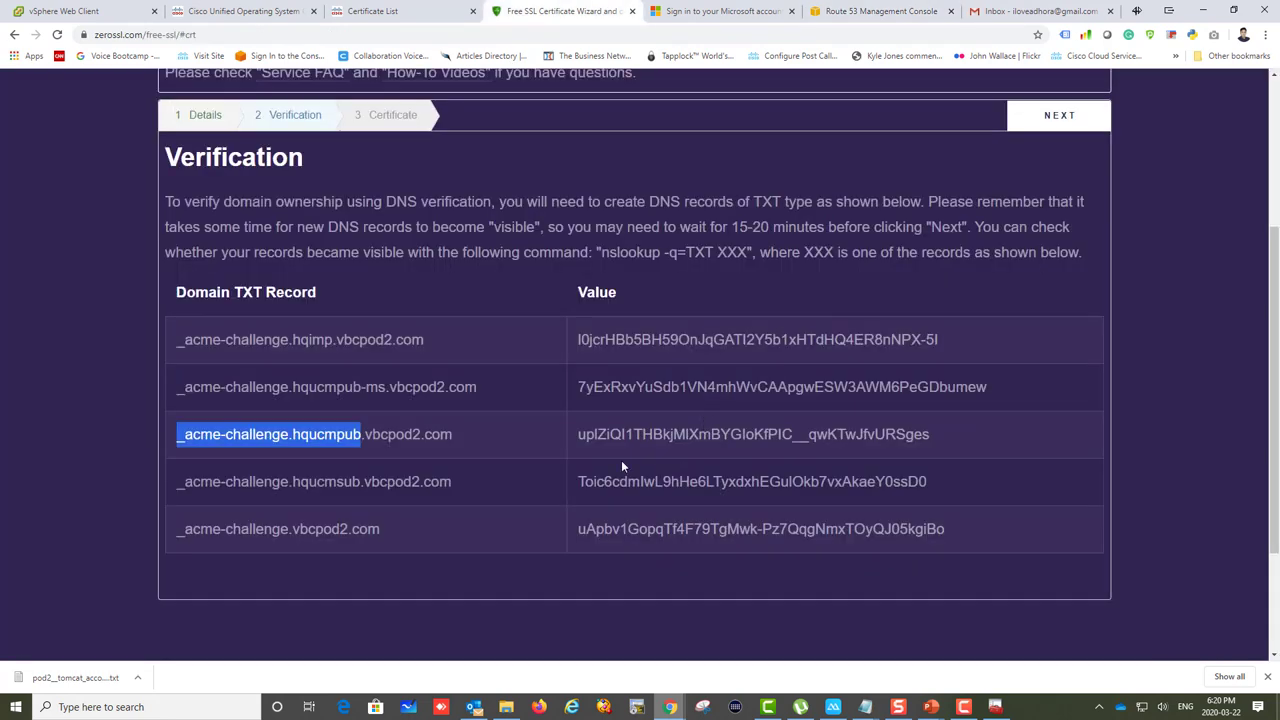
pyautogui.moveTo(578, 434); pyautogui.dragTo(932, 434)
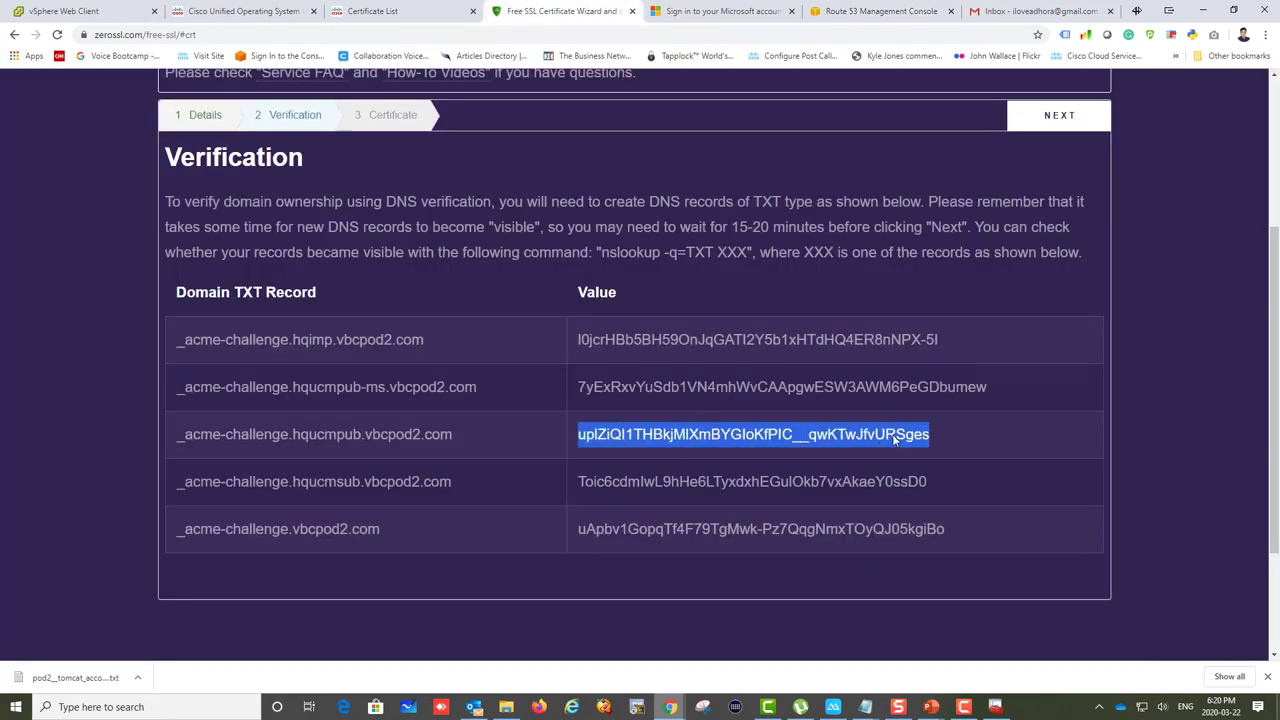
pyautogui.rightClick(895, 438)
pyautogui.click(903, 451)
pyautogui.click(791, 11)
pyautogui.click(720, 11)
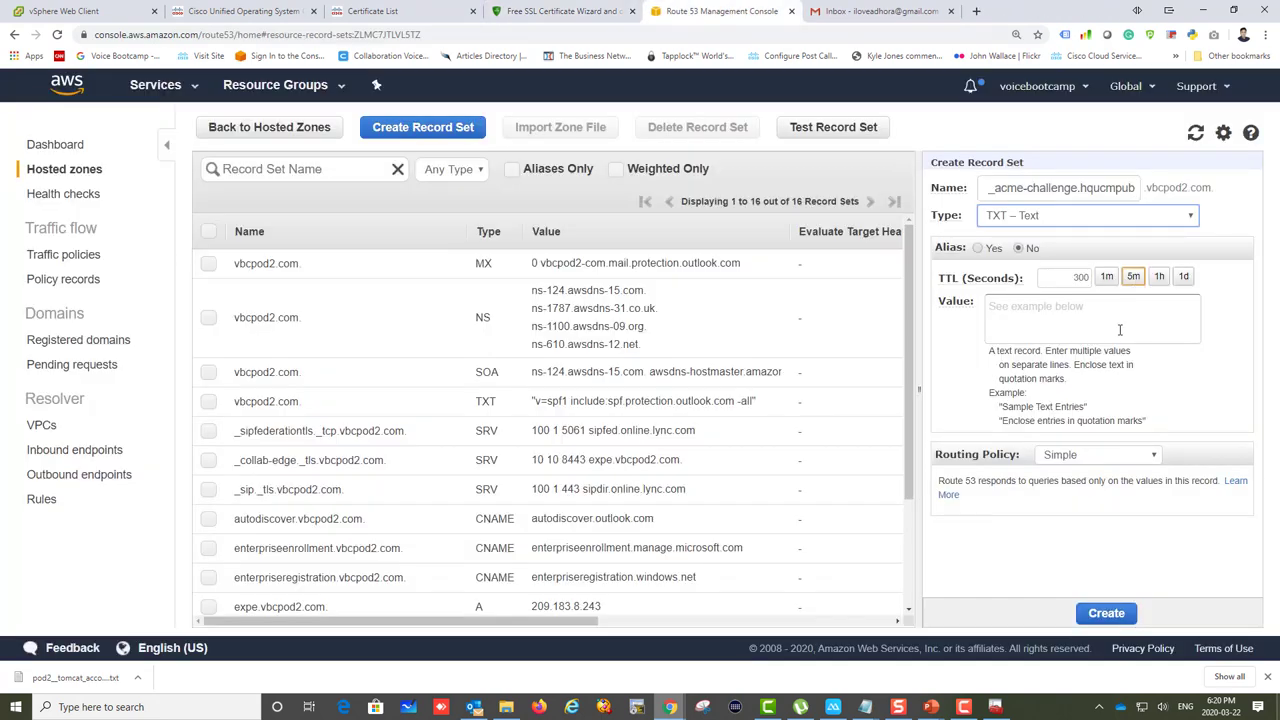
pyautogui.click(1120, 330)
pyautogui.hotkey('ctrl', 'v')
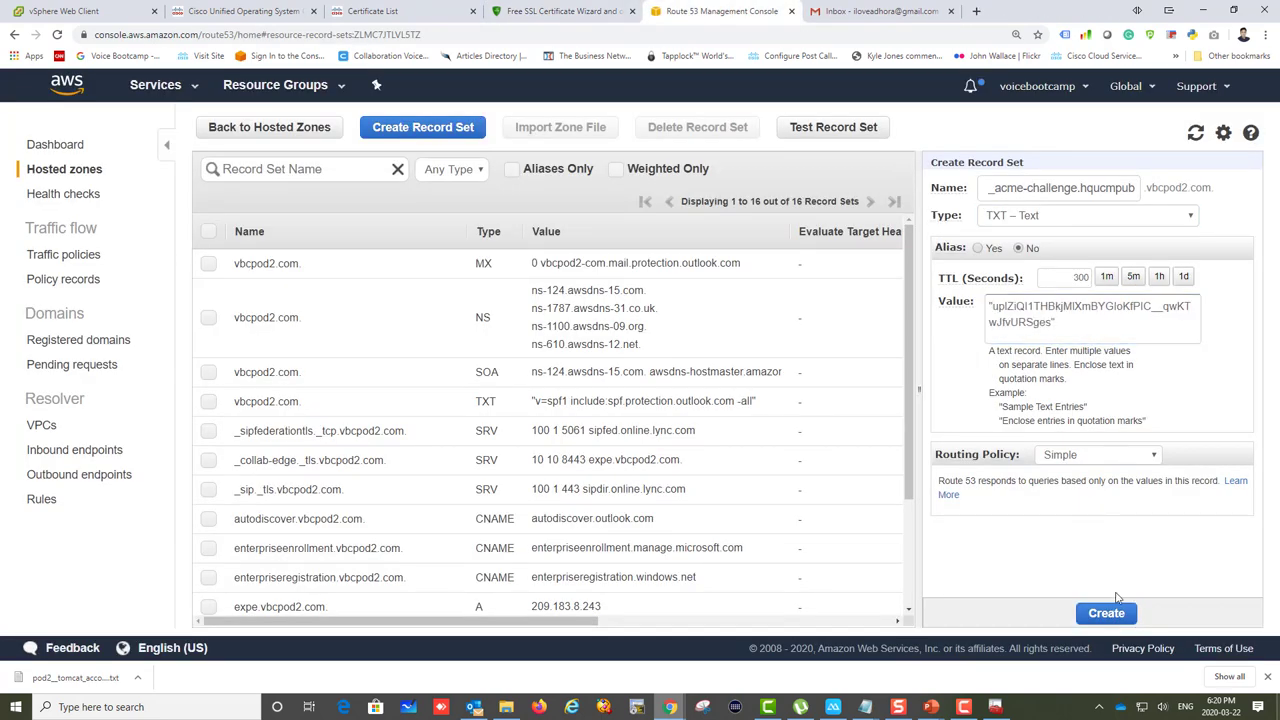
pyautogui.click(1105, 613)
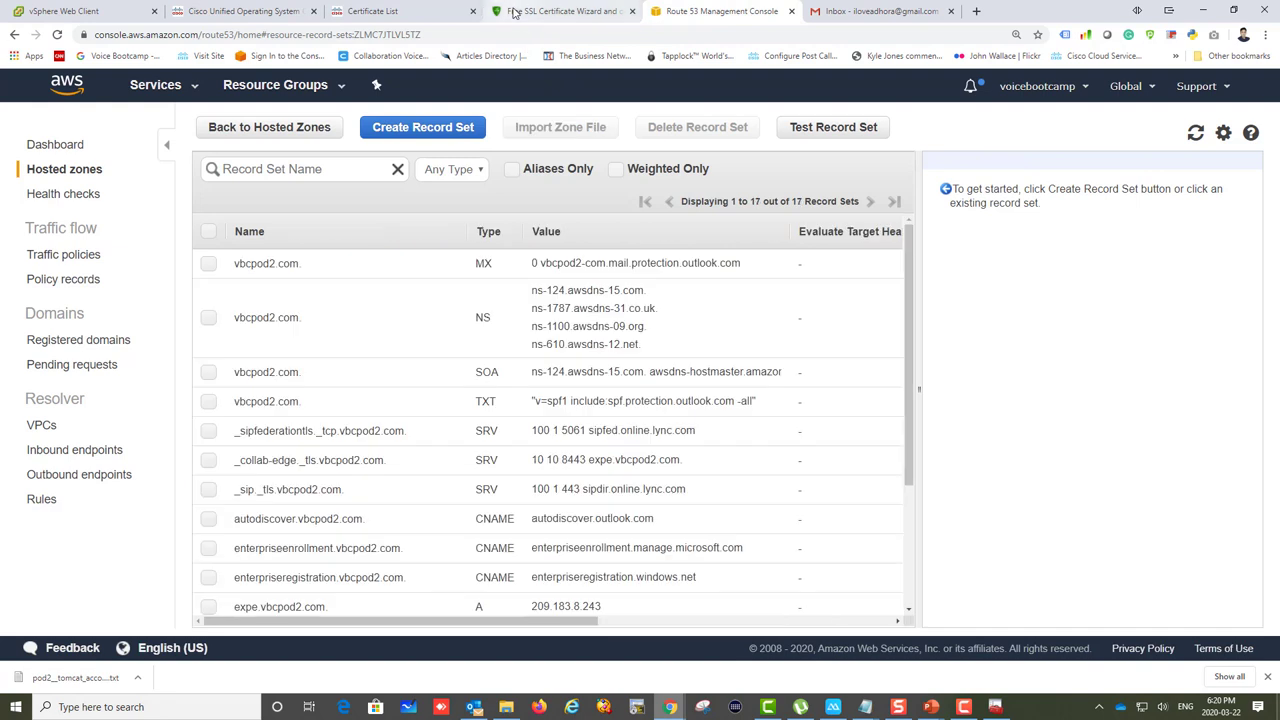
pyautogui.click(513, 12)
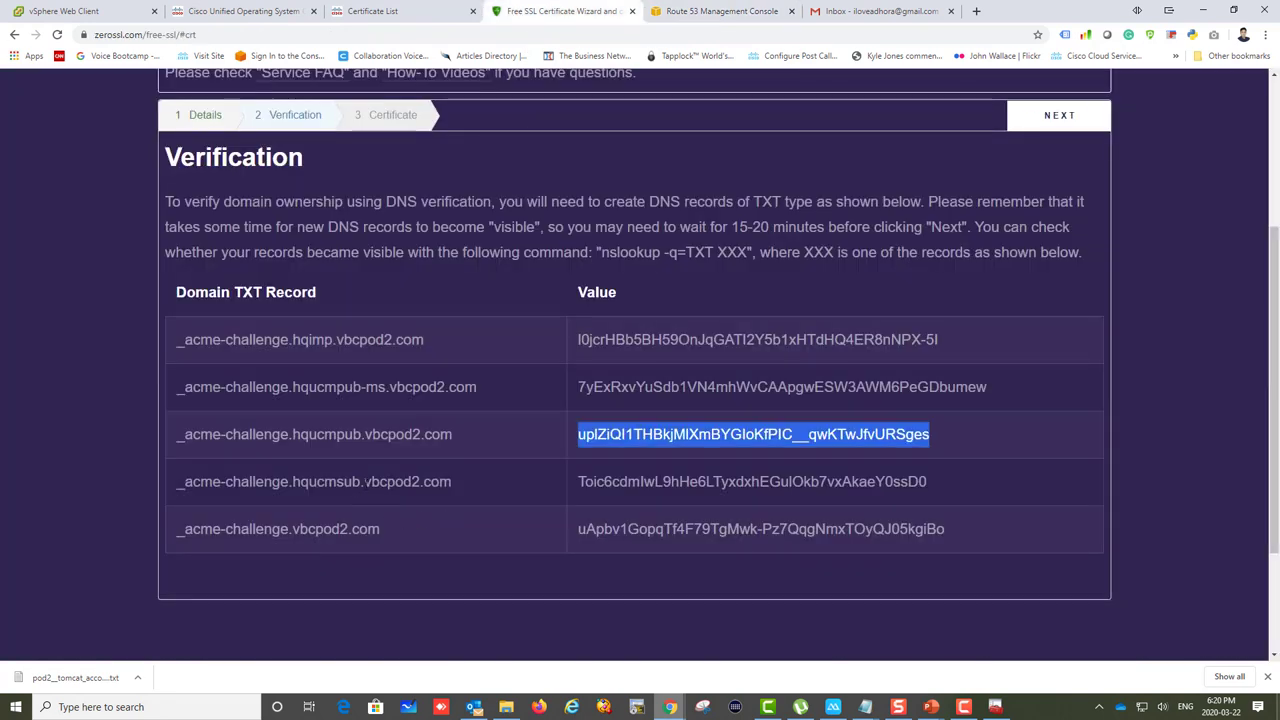
# Step: Start a new record set named _acme-challenge.hqucmsub, copied from ZeroSSL's fourth row
pyautogui.moveTo(360, 482); pyautogui.dragTo(188, 495)
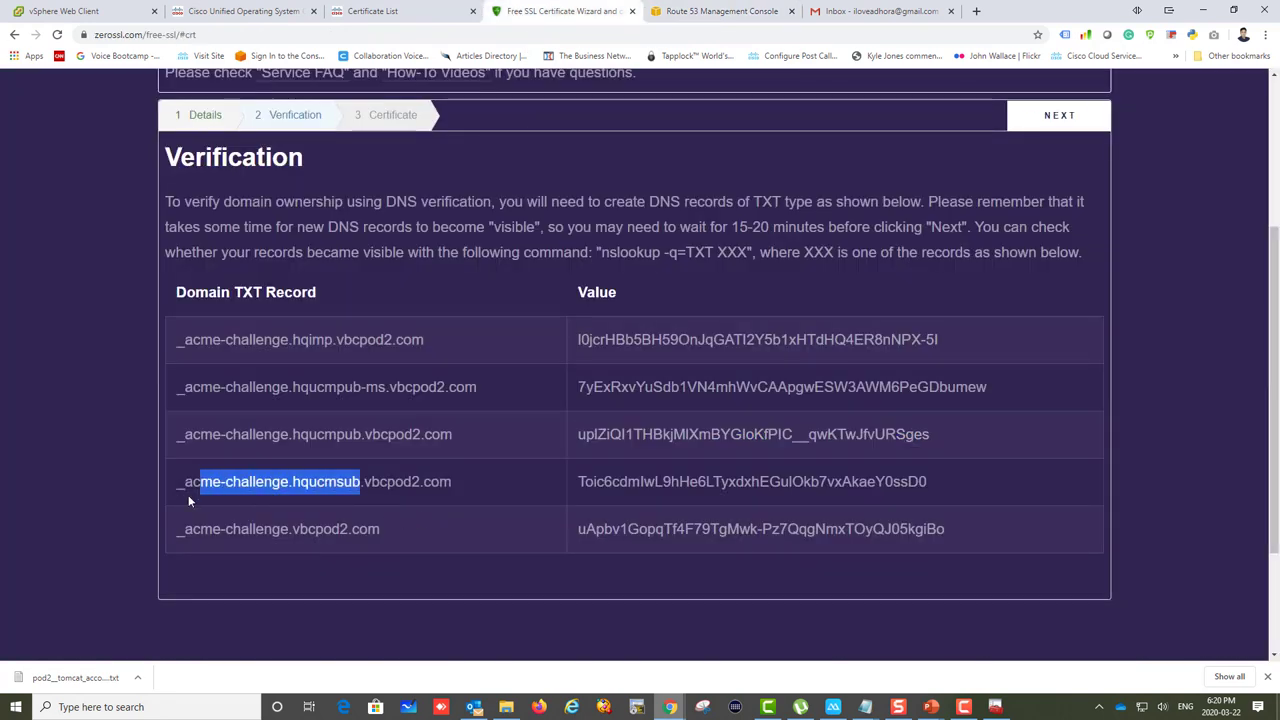
pyautogui.rightClick(195, 485)
pyautogui.click(226, 497)
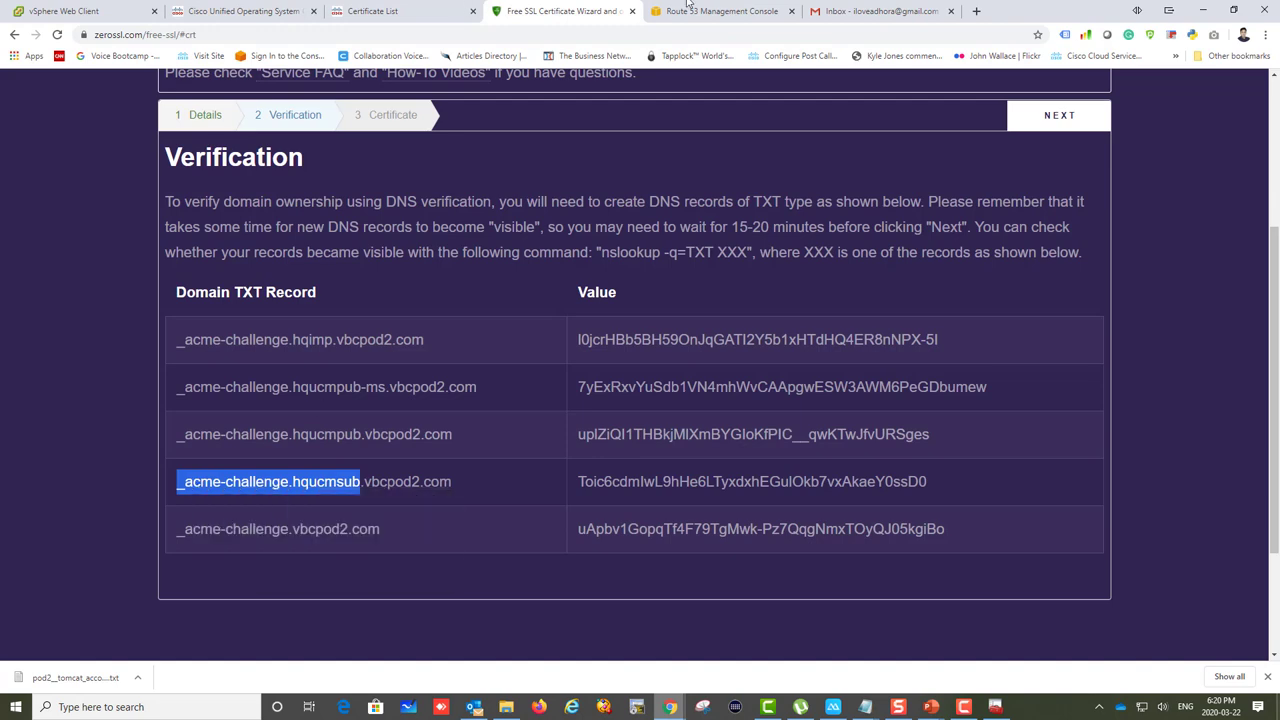
pyautogui.click(730, 11)
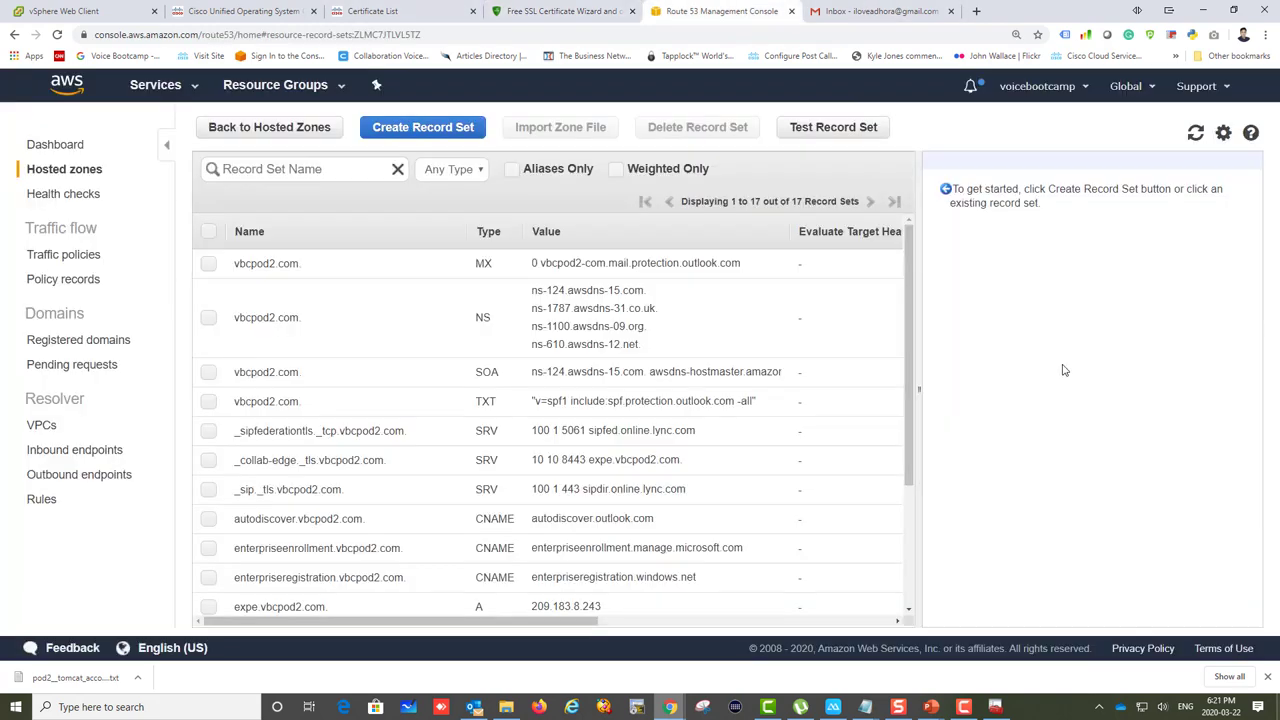
pyautogui.click(390, 127)
pyautogui.click(1060, 188)
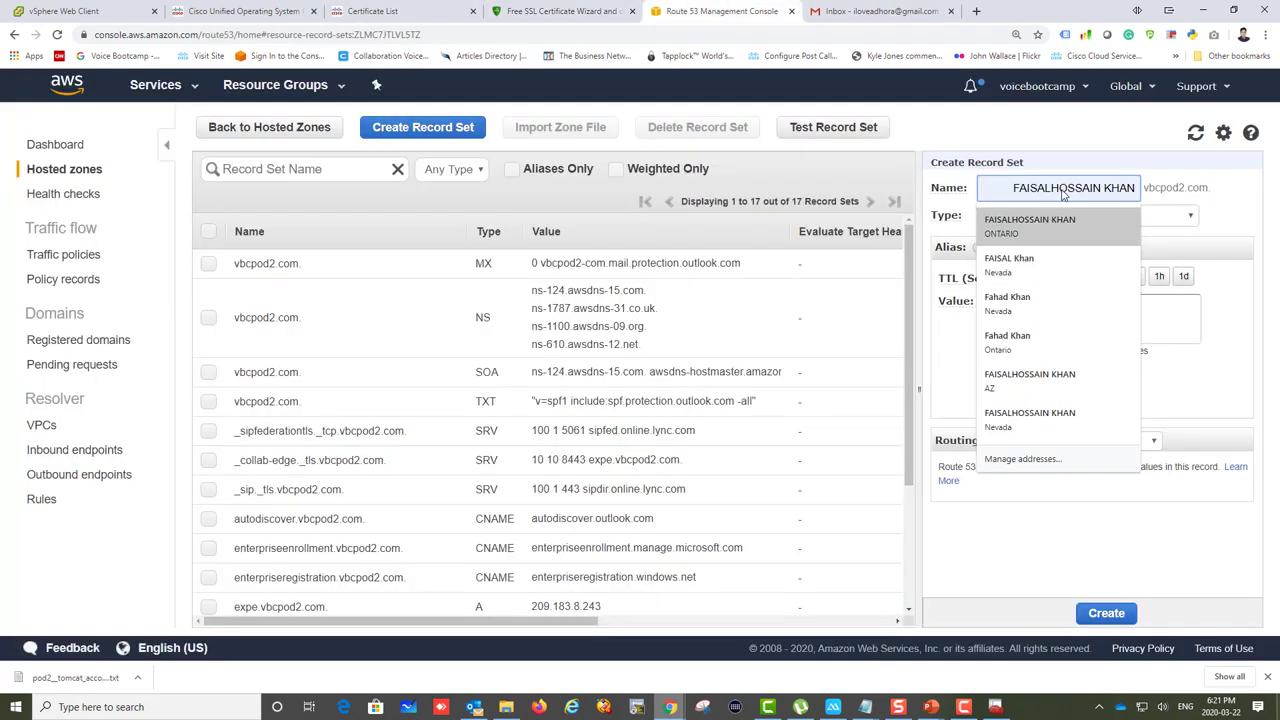
pyautogui.hotkey('ctrl', 'v')
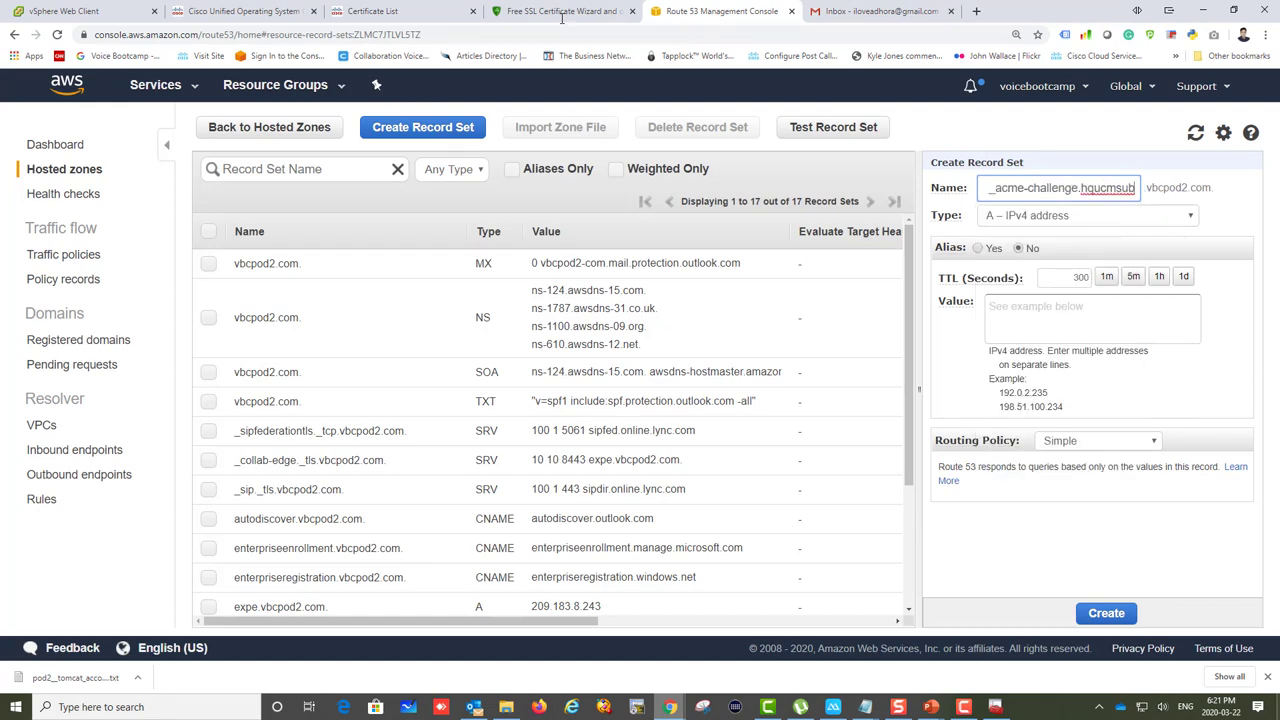
# Step: Paste the hqucmsub verification value, set type TXT, create the record, and return to ZeroSSL
pyautogui.click(562, 12)
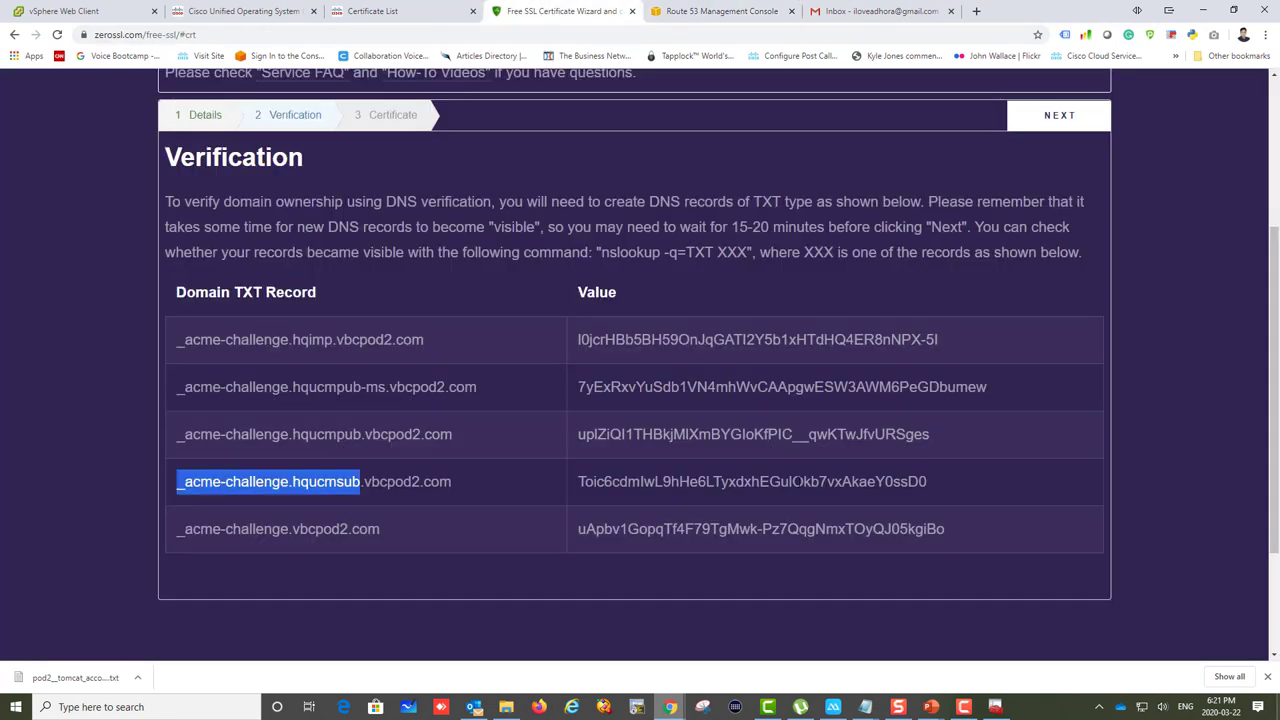
pyautogui.moveTo(927, 481); pyautogui.dragTo(590, 483)
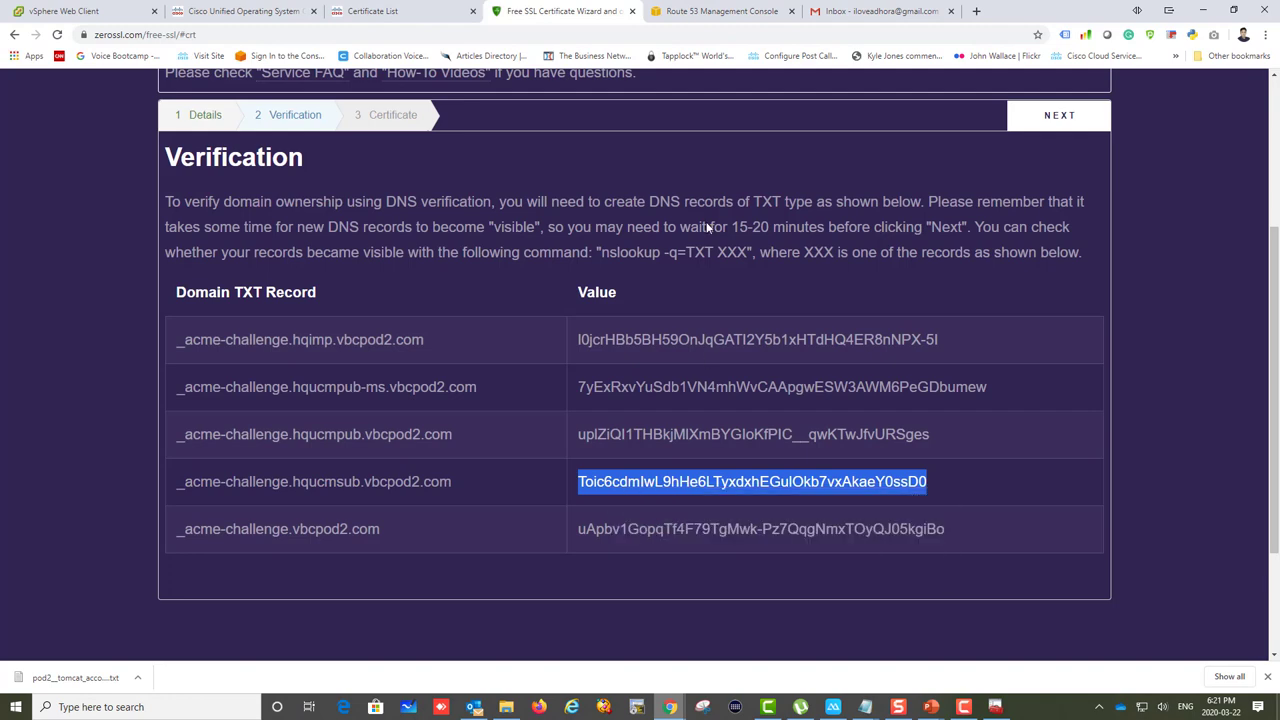
pyautogui.click(683, 11)
pyautogui.click(1063, 340)
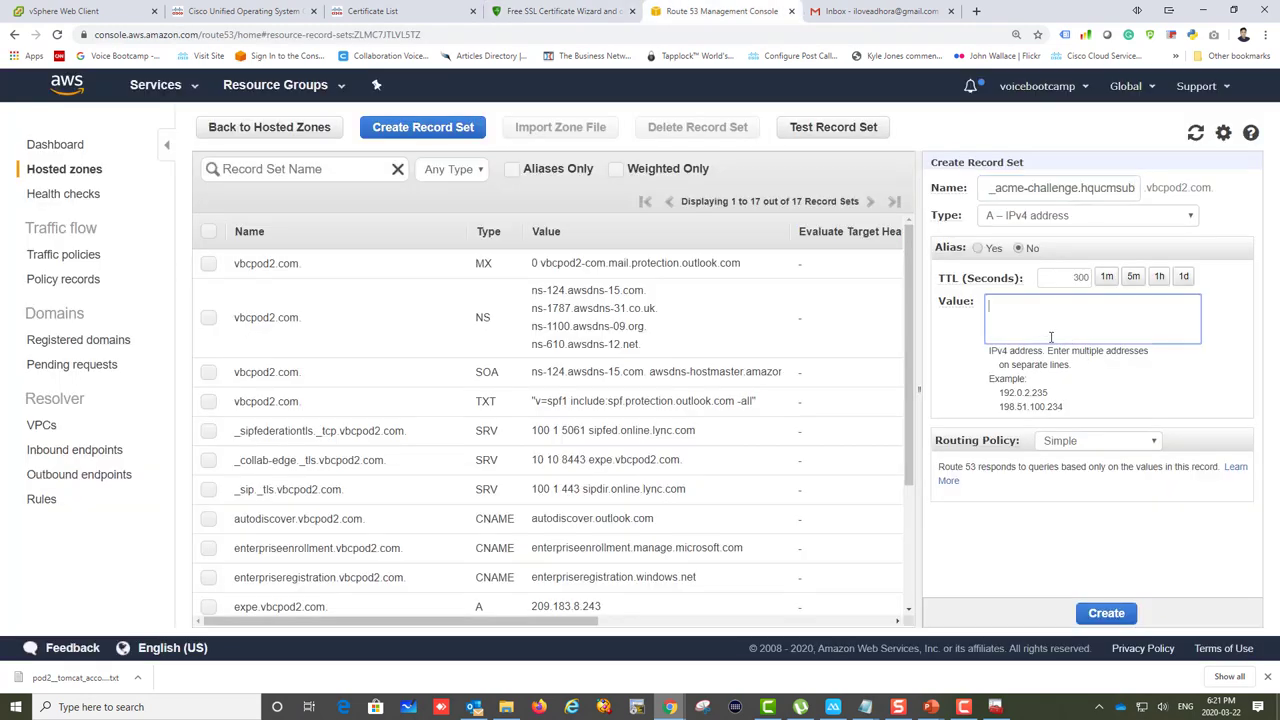
pyautogui.hotkey('ctrl', 'v')
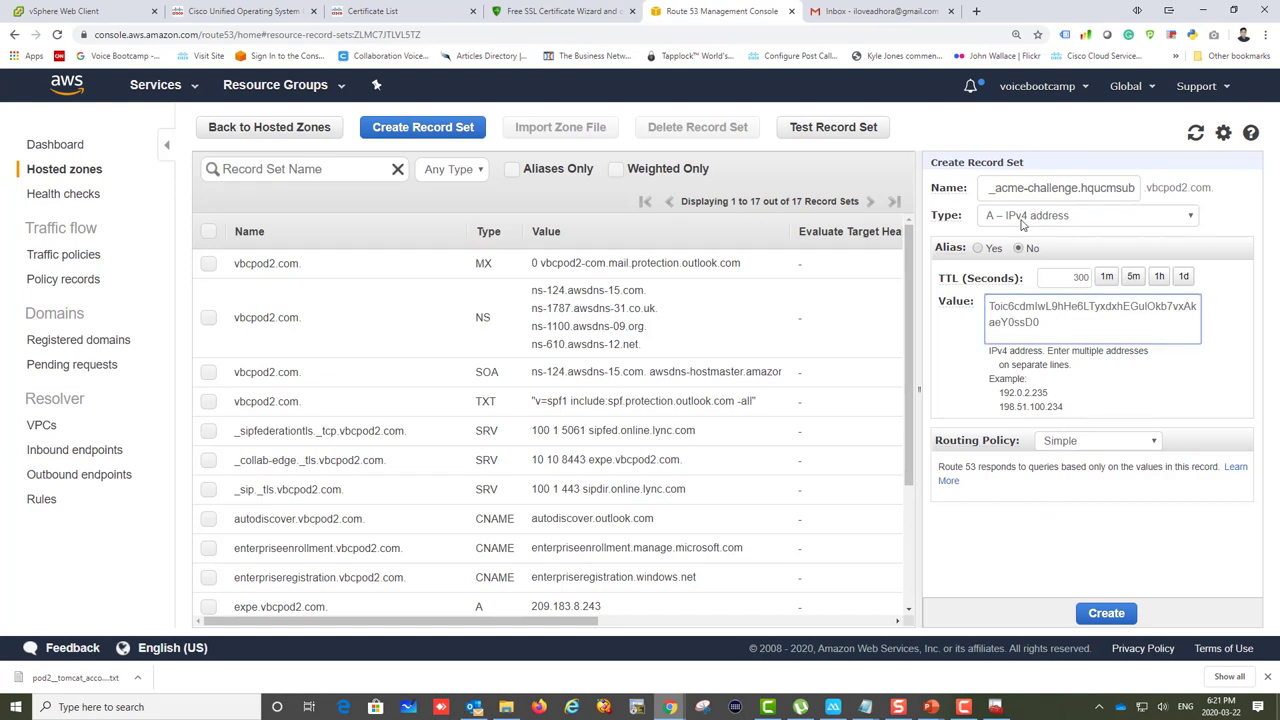
pyautogui.click(1025, 222)
pyautogui.click(1047, 328)
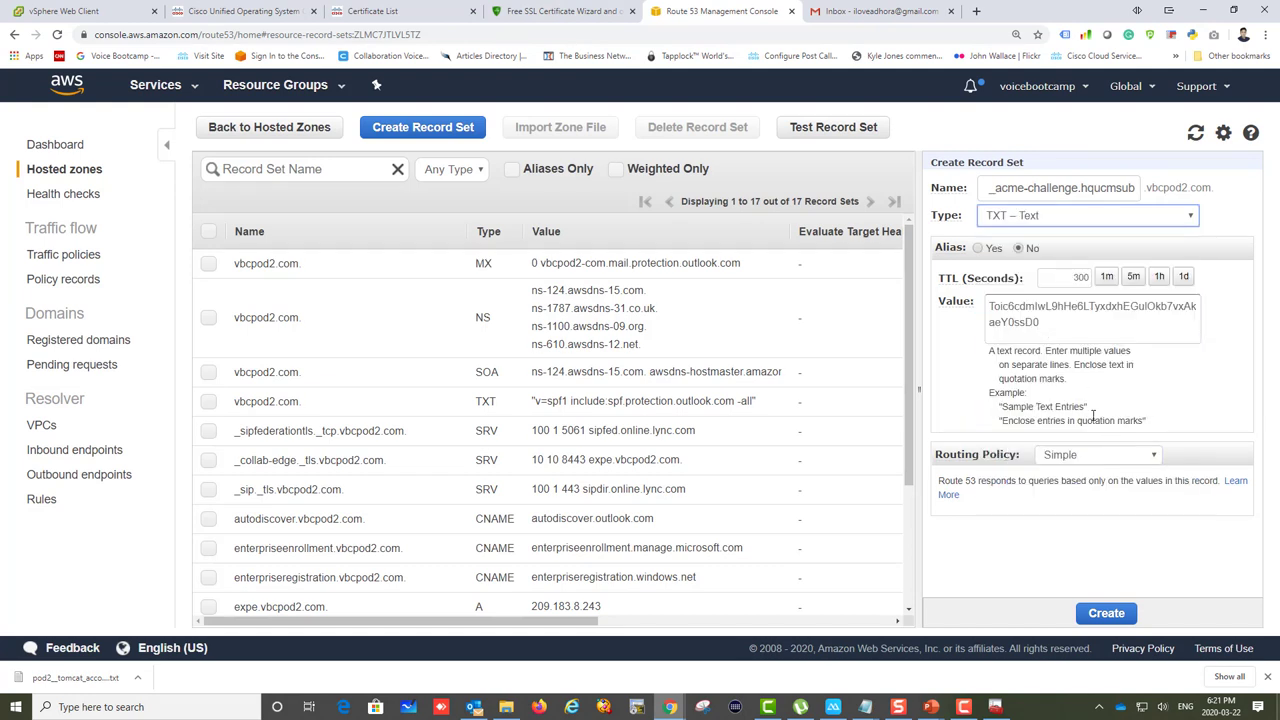
pyautogui.click(1116, 340)
pyautogui.hotkey('ctrl', 'a')
pyautogui.hotkey('ctrl', 'v')
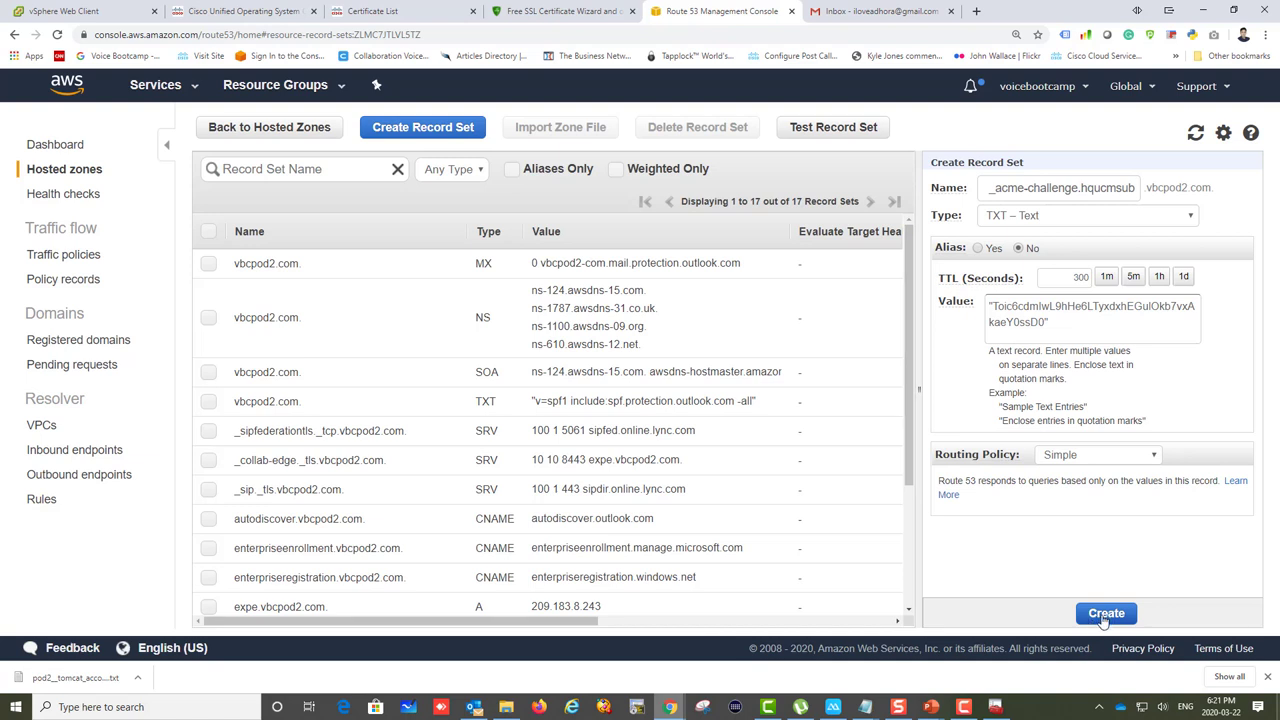
pyautogui.click(1104, 614)
pyautogui.hotkey('ctrl', 'shift', 'Tab')
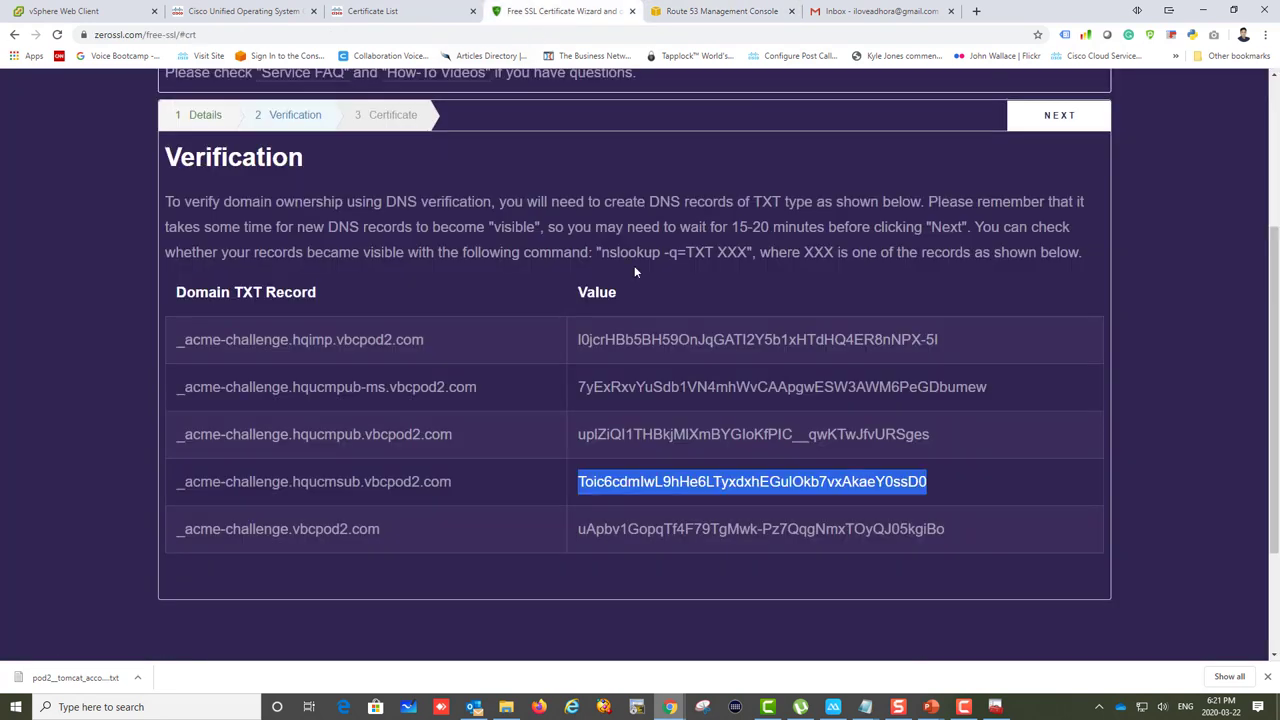
# Step: Start a new TXT record named _acme-challenge for the vbcpod2.com root domain
pyautogui.moveTo(292, 529); pyautogui.dragTo(173, 536)
pyautogui.rightClick(242, 542)
pyautogui.click(255, 547)
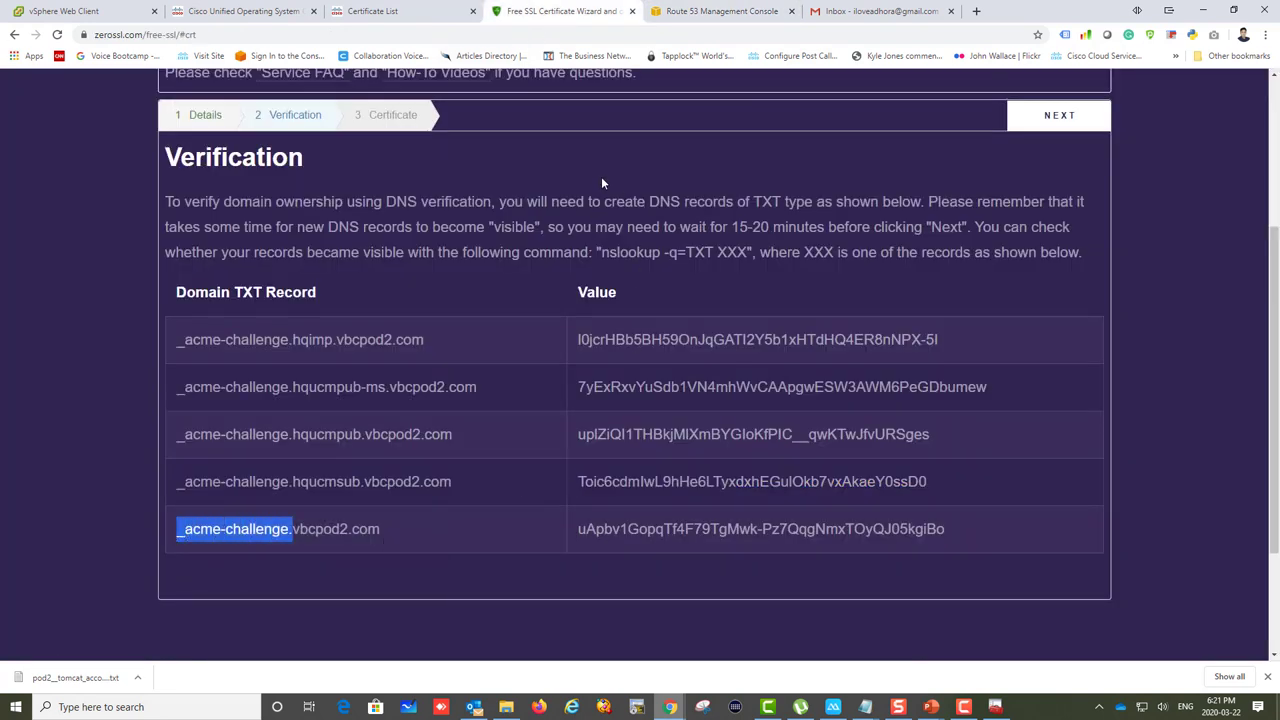
pyautogui.click(715, 11)
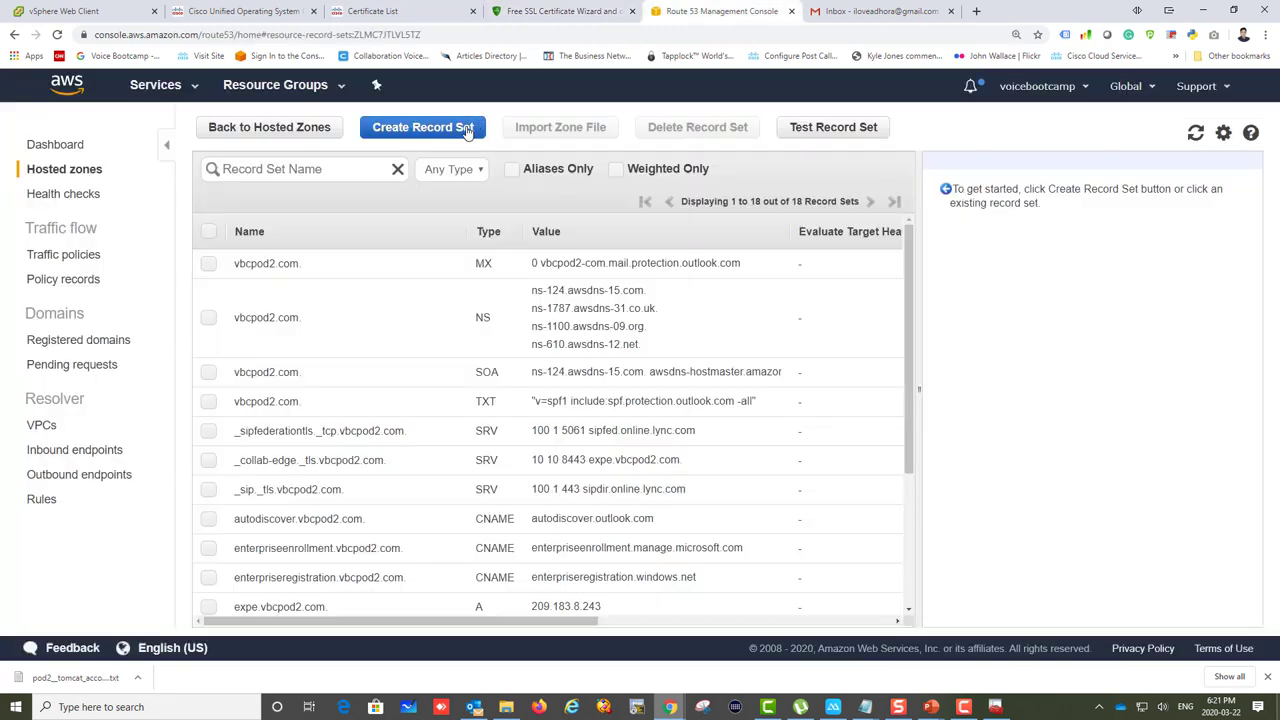
pyautogui.click(430, 128)
pyautogui.hotkey('ctrl', 'v')
pyautogui.press('BackSpace')
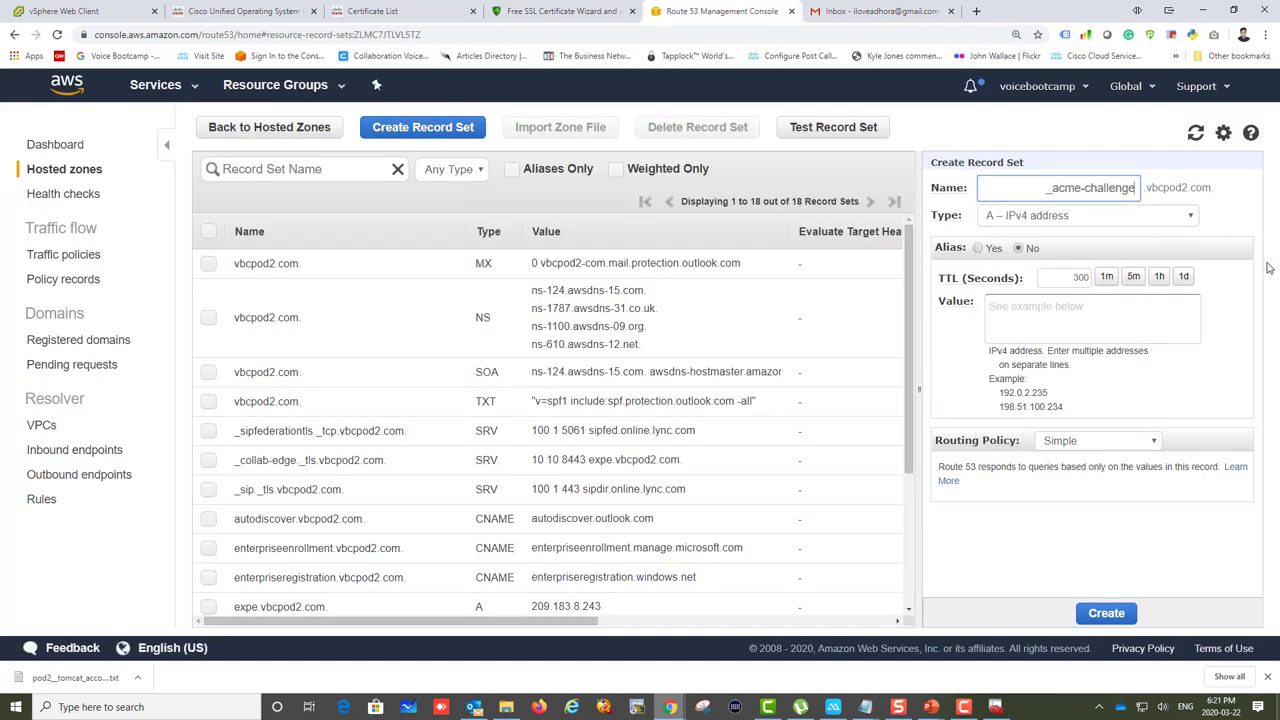
pyautogui.click(1087, 215)
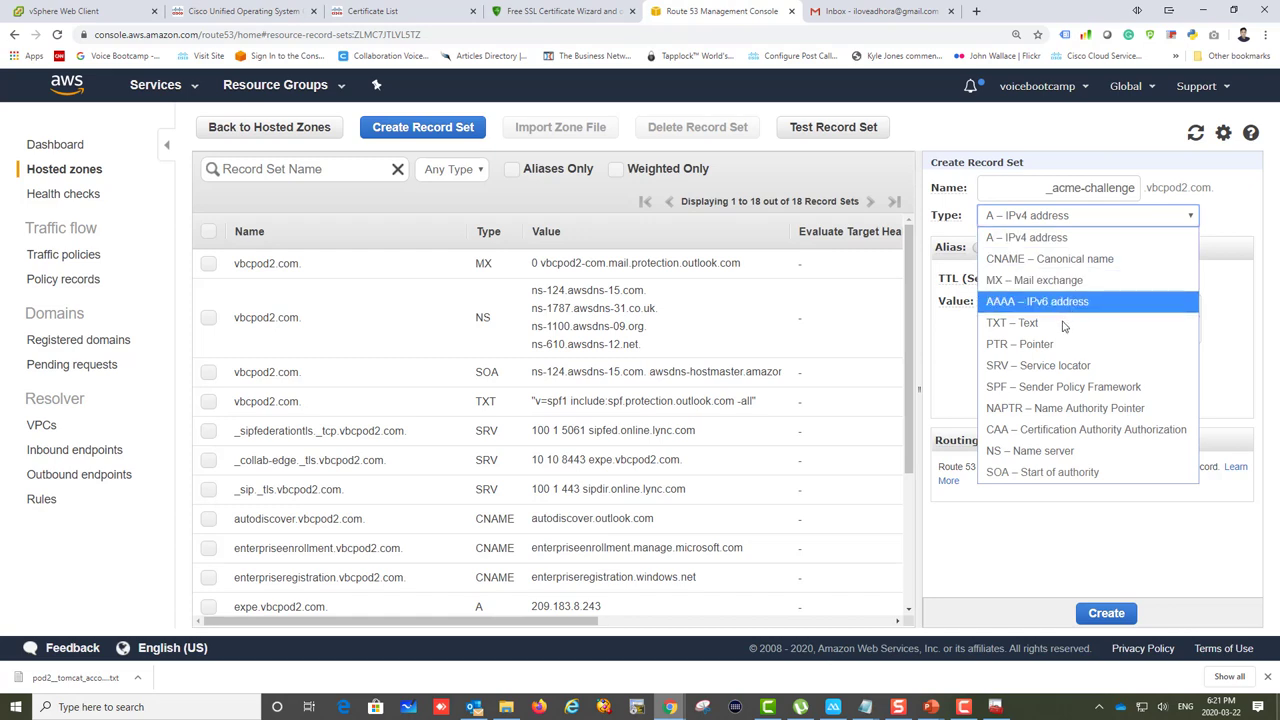
pyautogui.click(1030, 322)
# Step: Paste ZeroSSL's vbcpod2.com challenge value, wrapped in quotes, and create the record
pyautogui.click(555, 11)
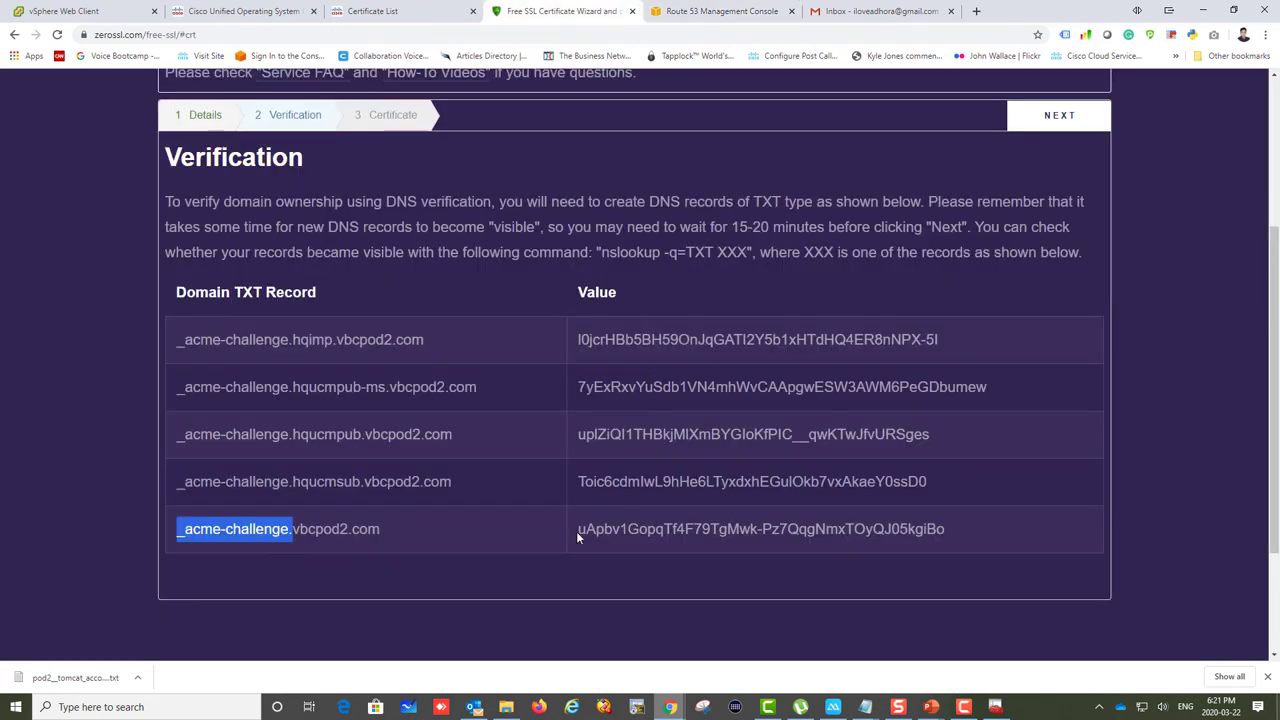
pyautogui.moveTo(577, 537); pyautogui.dragTo(953, 530)
pyautogui.rightClick(951, 537)
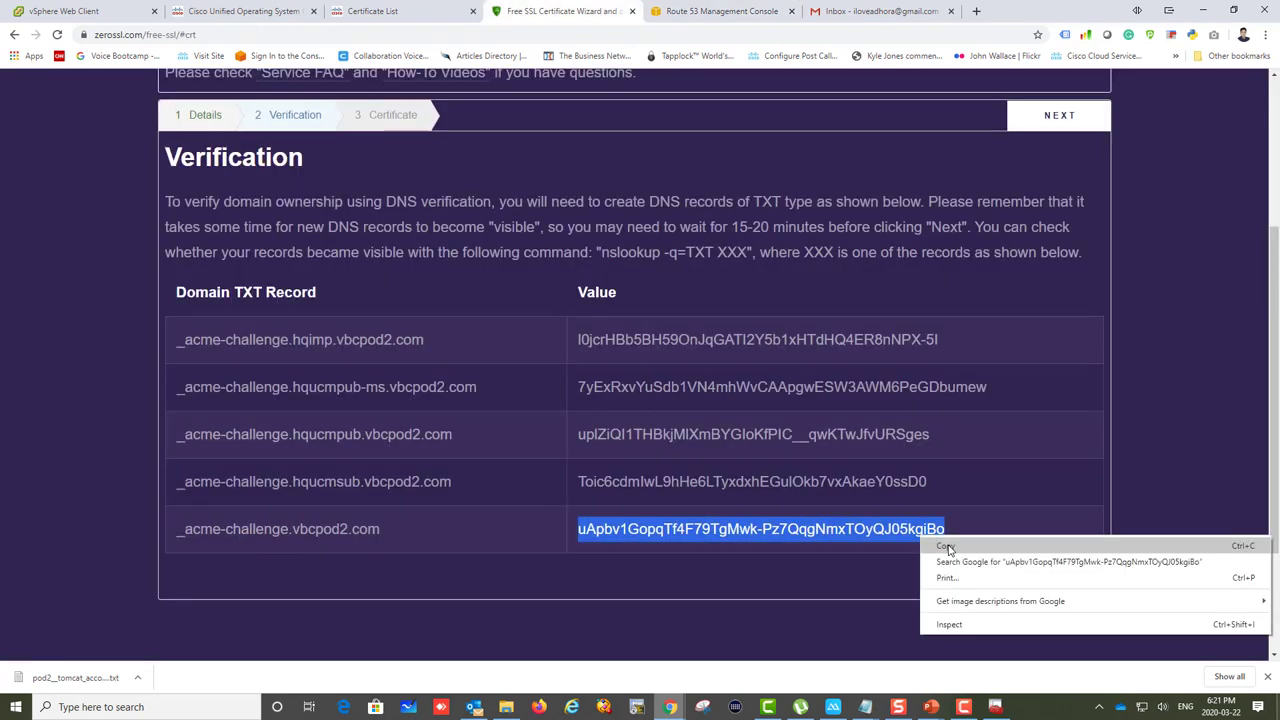
pyautogui.click(946, 547)
pyautogui.click(705, 14)
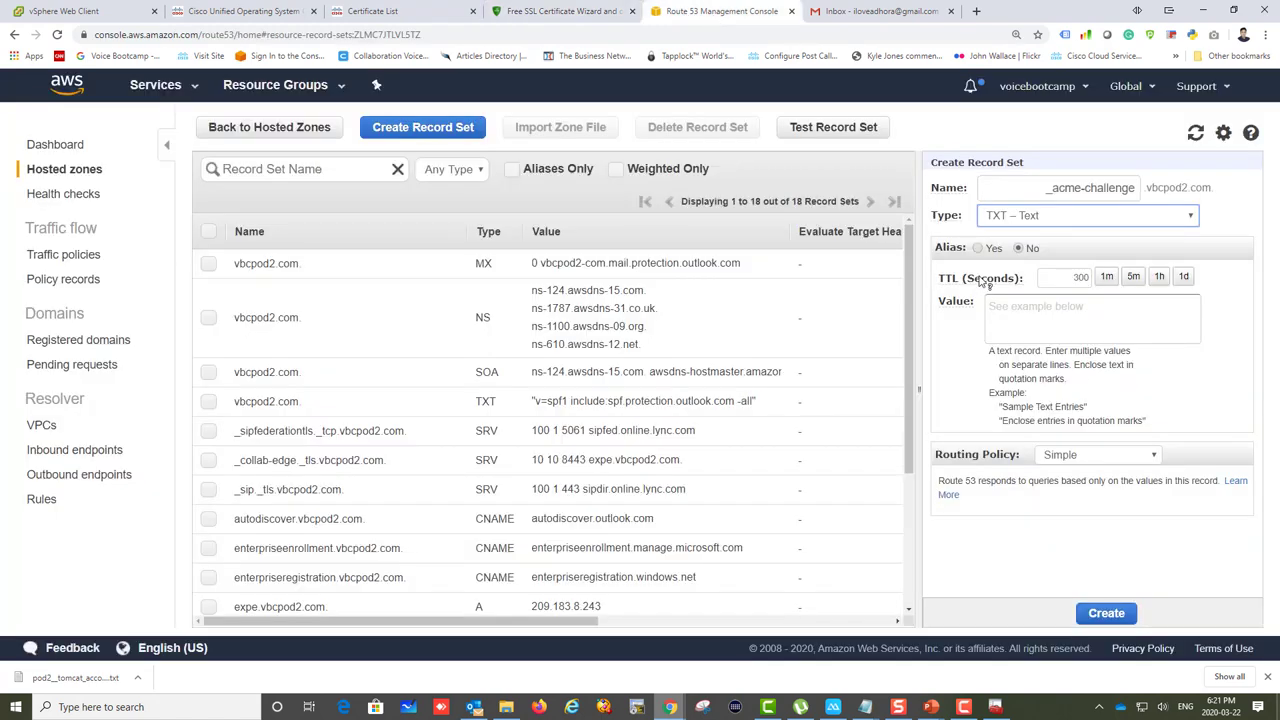
pyautogui.click(1065, 316)
pyautogui.hotkey('ctrl', 'v')
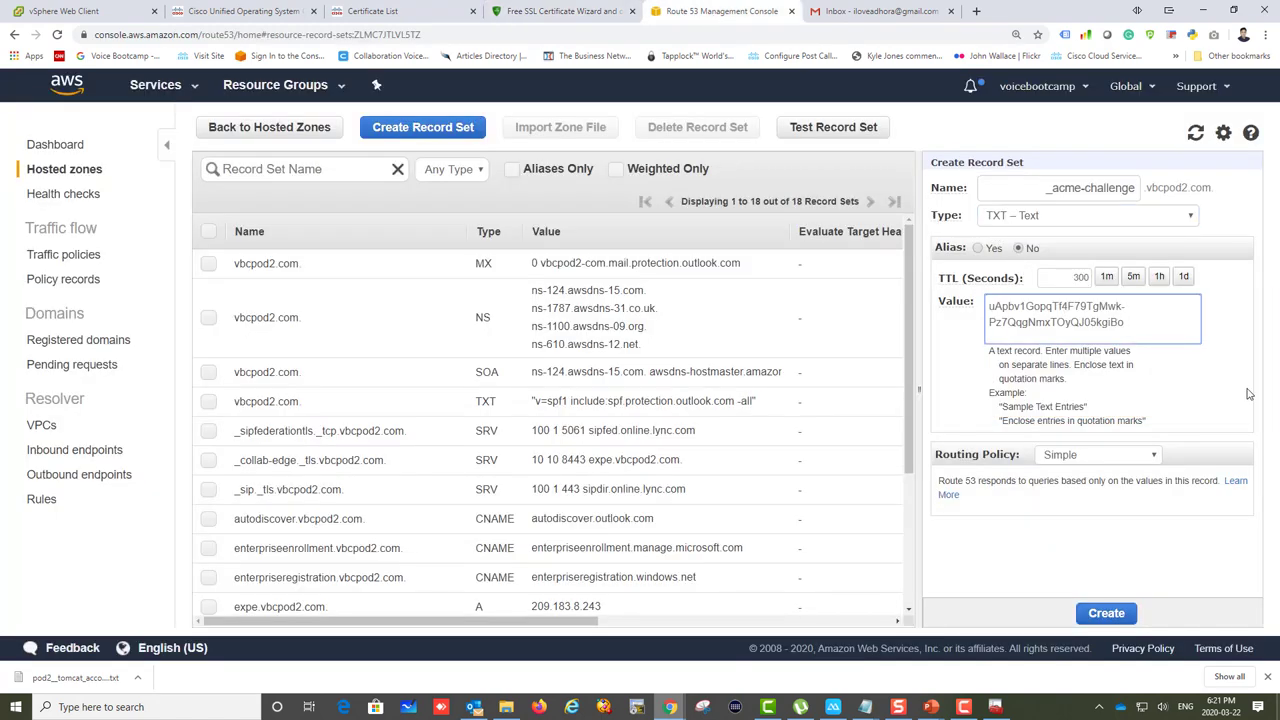
pyautogui.click(1222, 438)
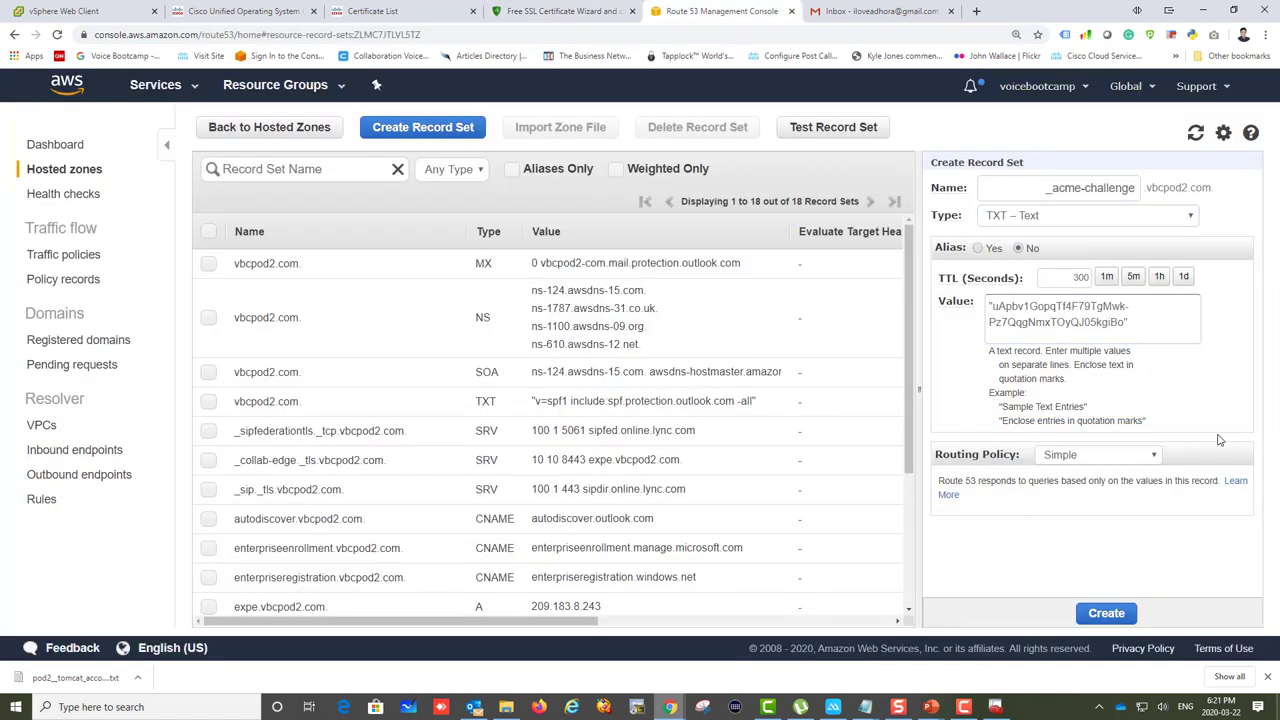
pyautogui.click(1107, 616)
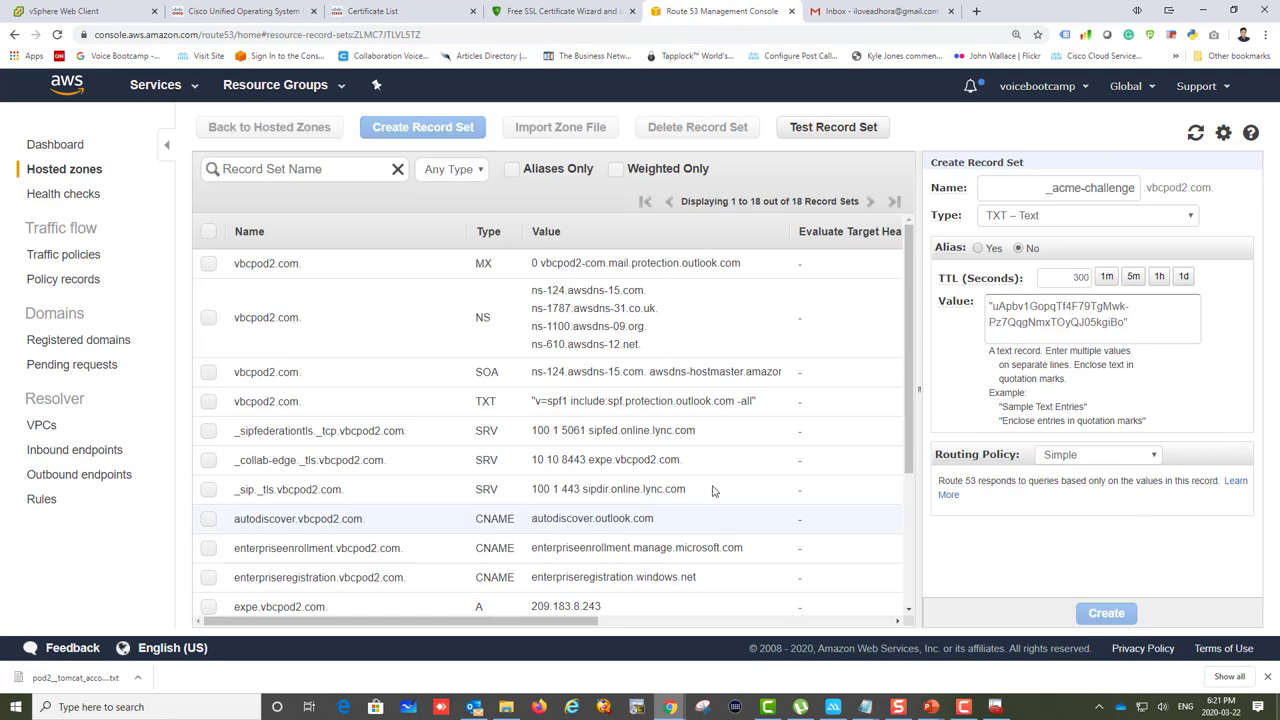
# Step: Sort Route 53 records by Type to check the new TXT record, then return to ZeroSSL
pyautogui.scroll(-1, 670, 488)
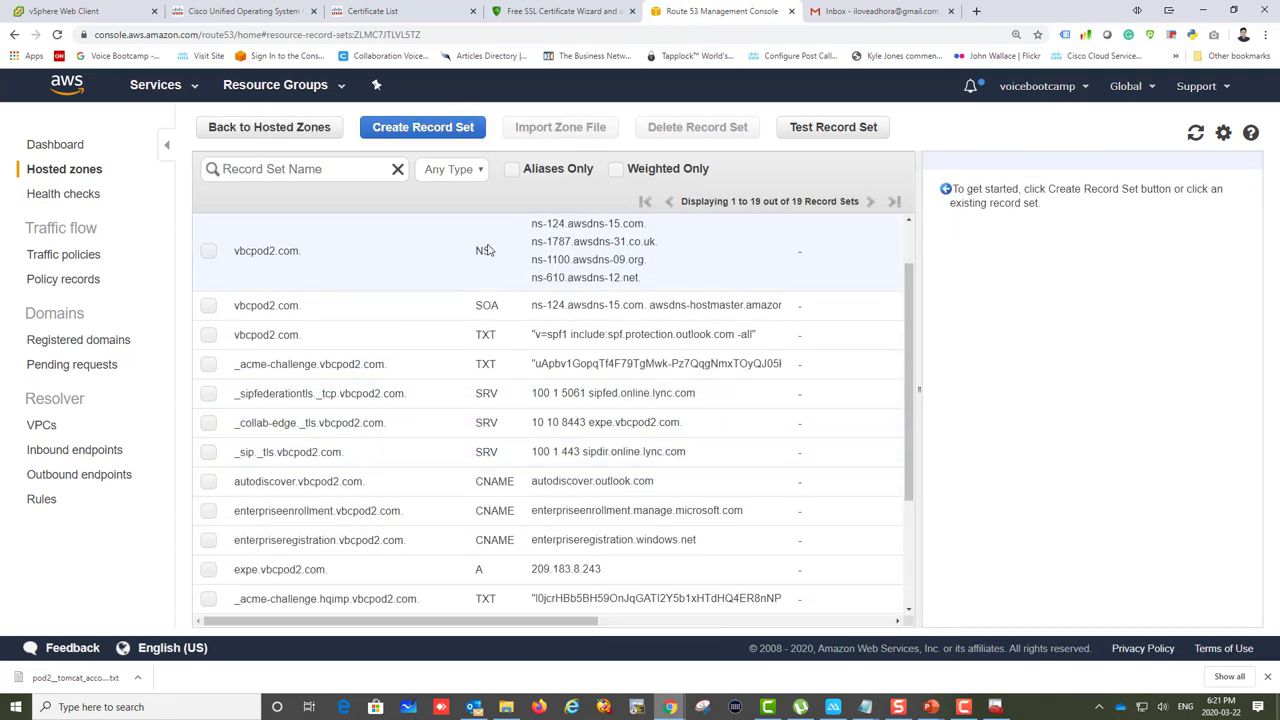
pyautogui.scroll(1, 670, 488)
pyautogui.click(488, 231)
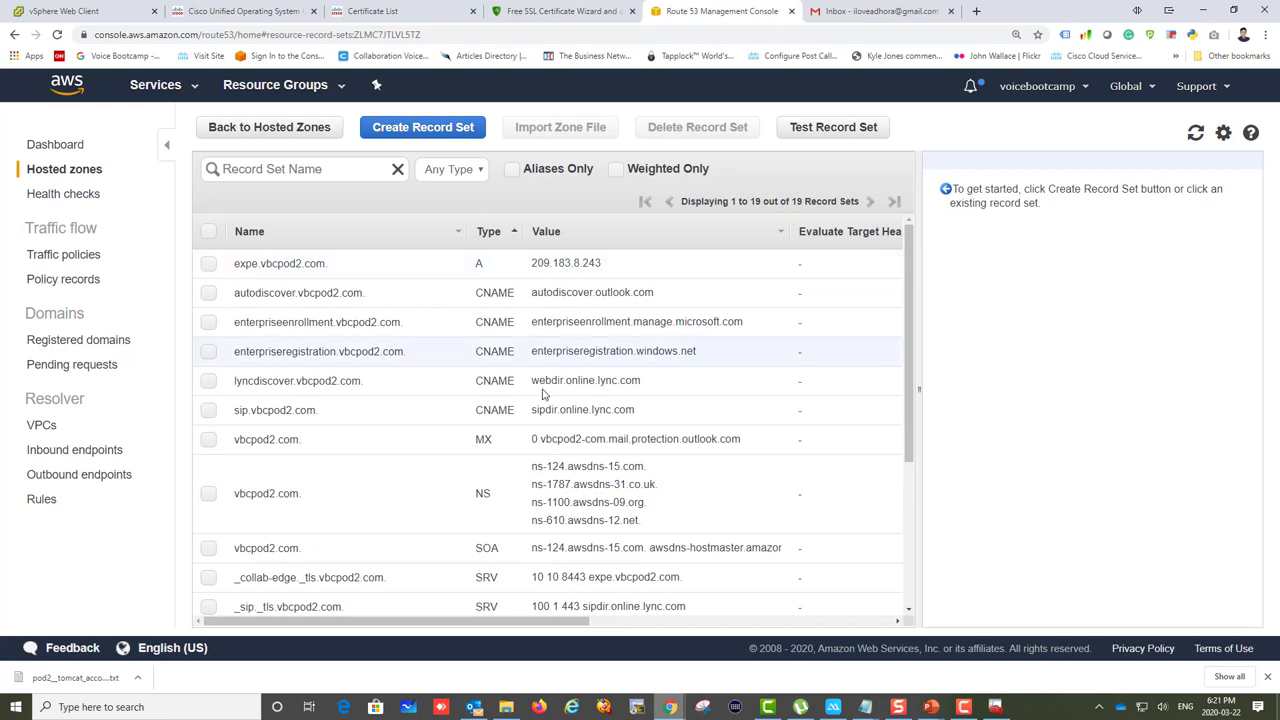
pyautogui.scroll(-3, 575, 400)
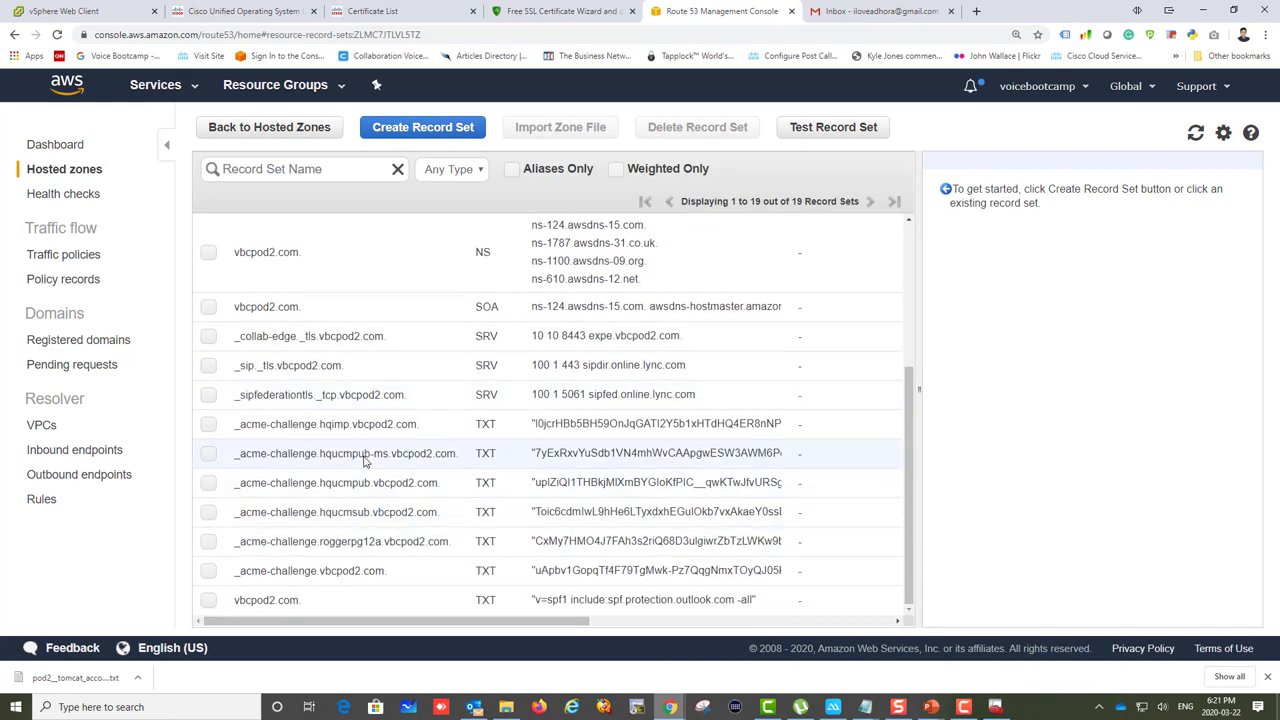
pyautogui.click(537, 14)
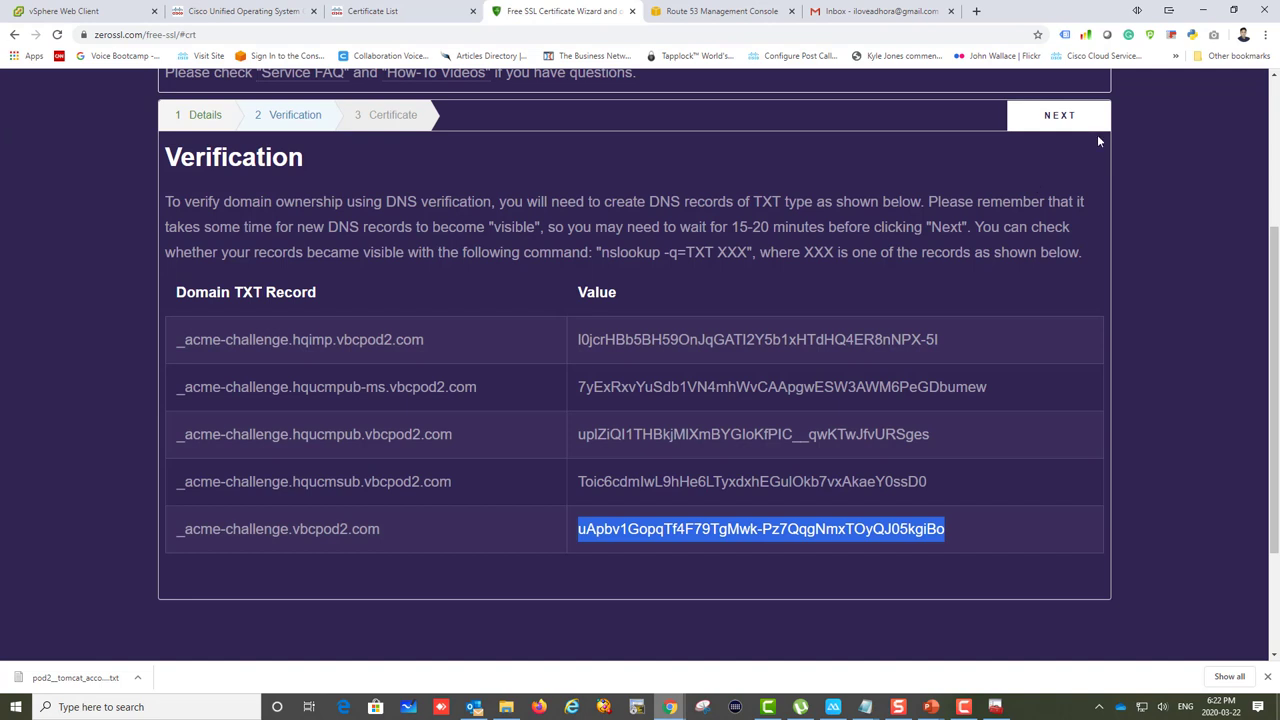
# Step: Verify the DNS records in ZeroSSL and reach the 'Your certificate is ready!' certificate box
pyautogui.click(1062, 118)
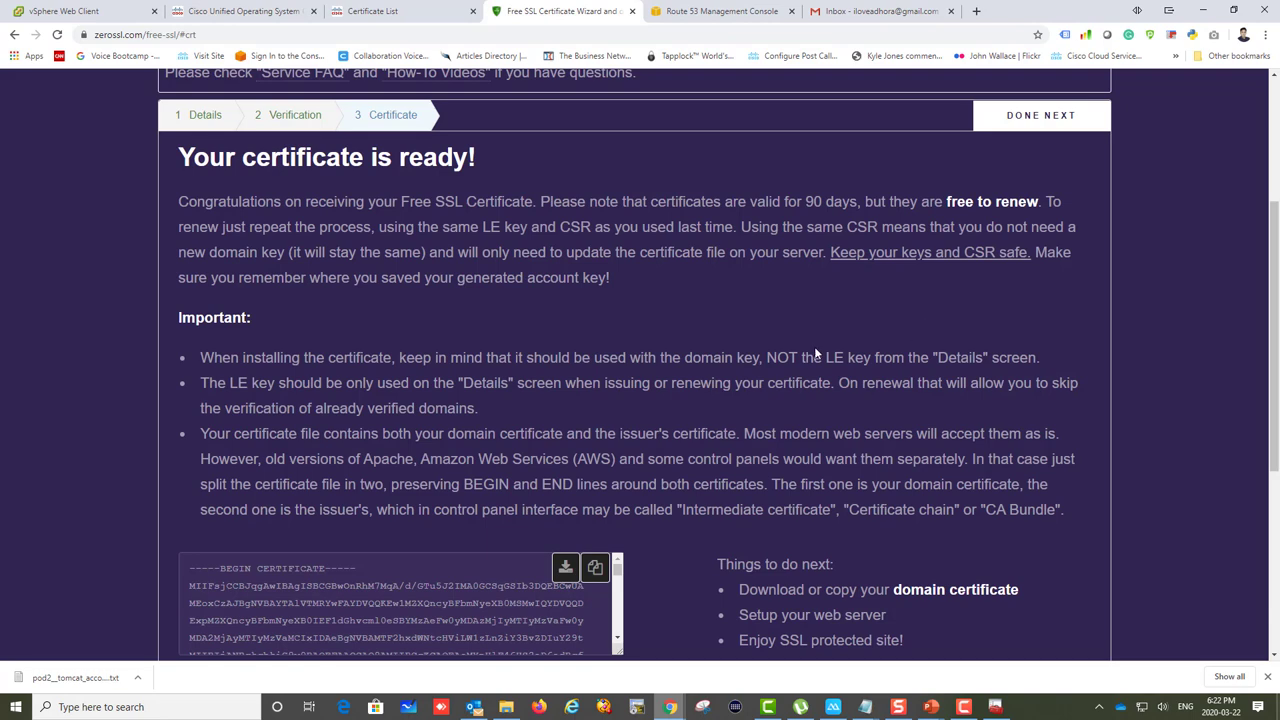
pyautogui.scroll(-2, 810, 360)
pyautogui.scroll(4, 348, 276)
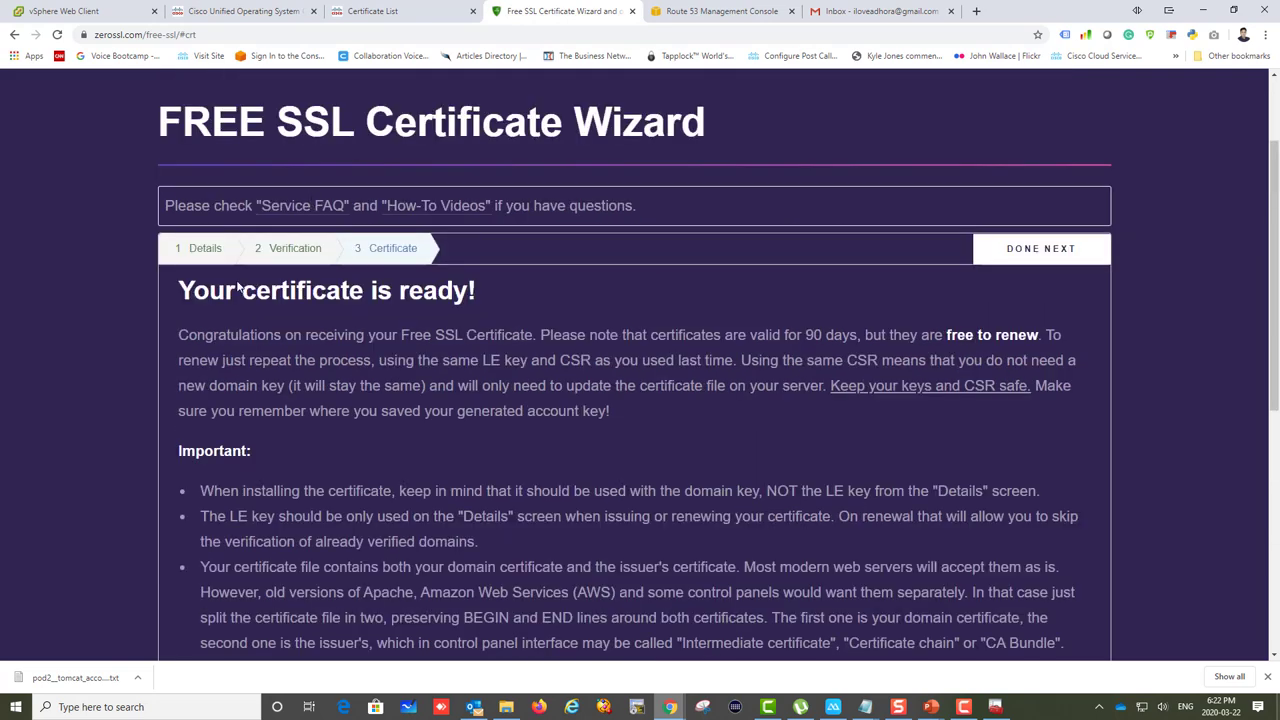
pyautogui.moveTo(187, 290); pyautogui.dragTo(486, 288)
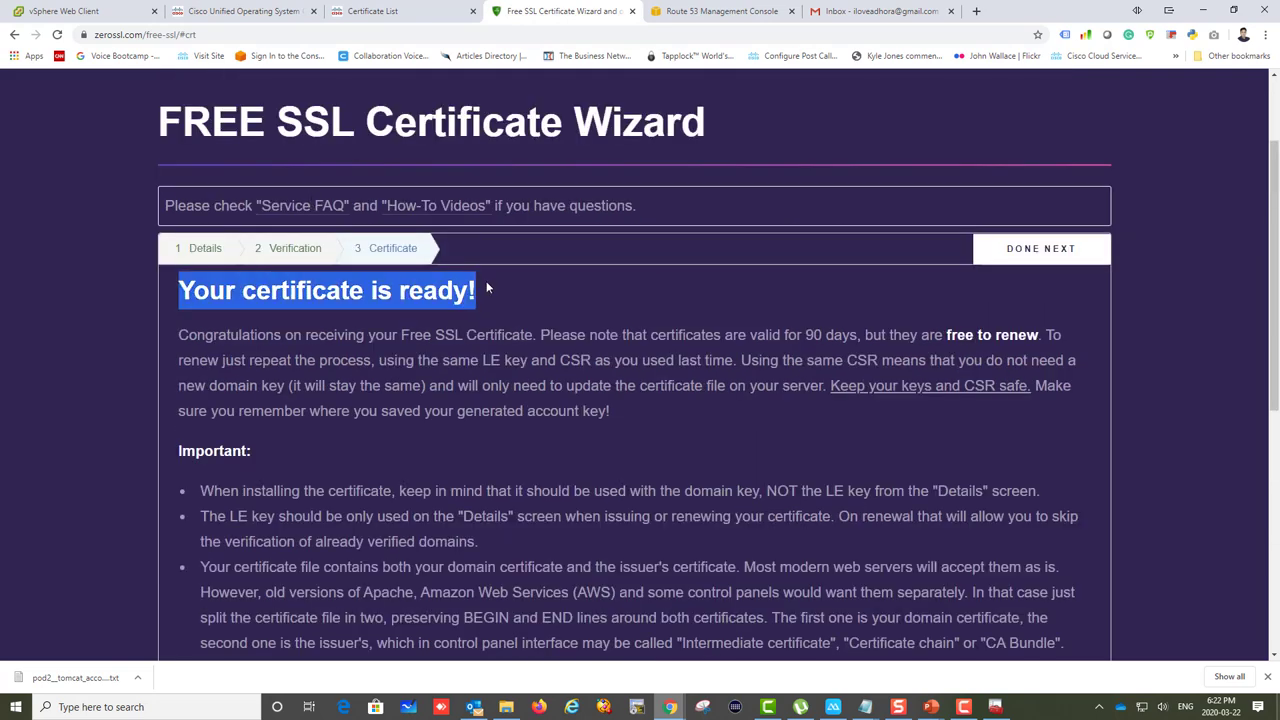
pyautogui.scroll(-5, 606, 385)
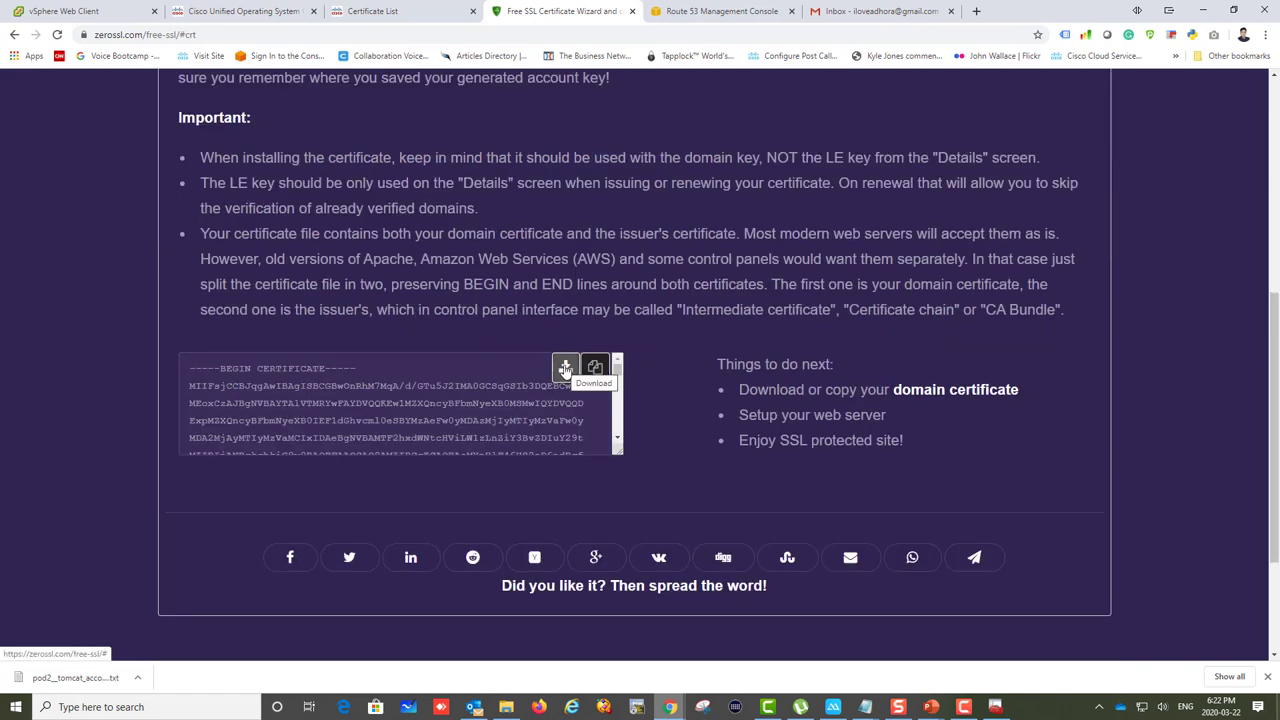
# Step: Download the domain certificate as pod2_tomcat.cer with Save as type set to All Files
pyautogui.click(565, 368)
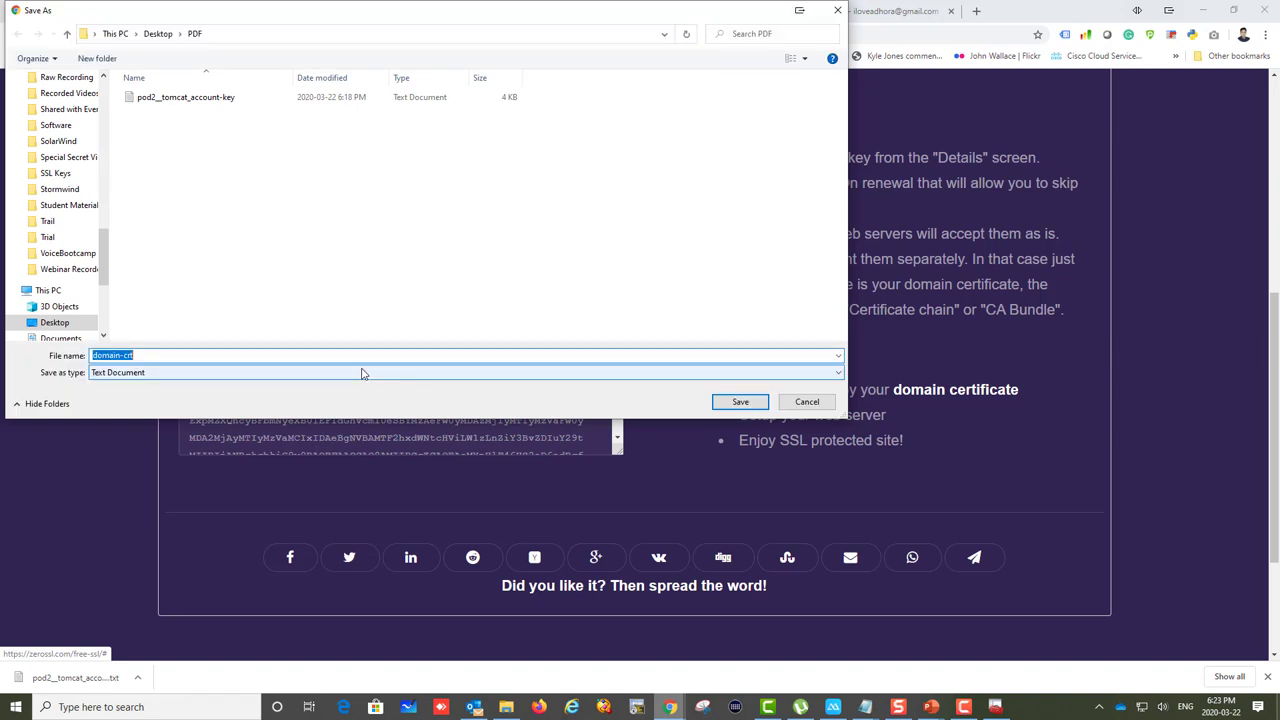
pyautogui.press('Tab')
pyautogui.press('Down')
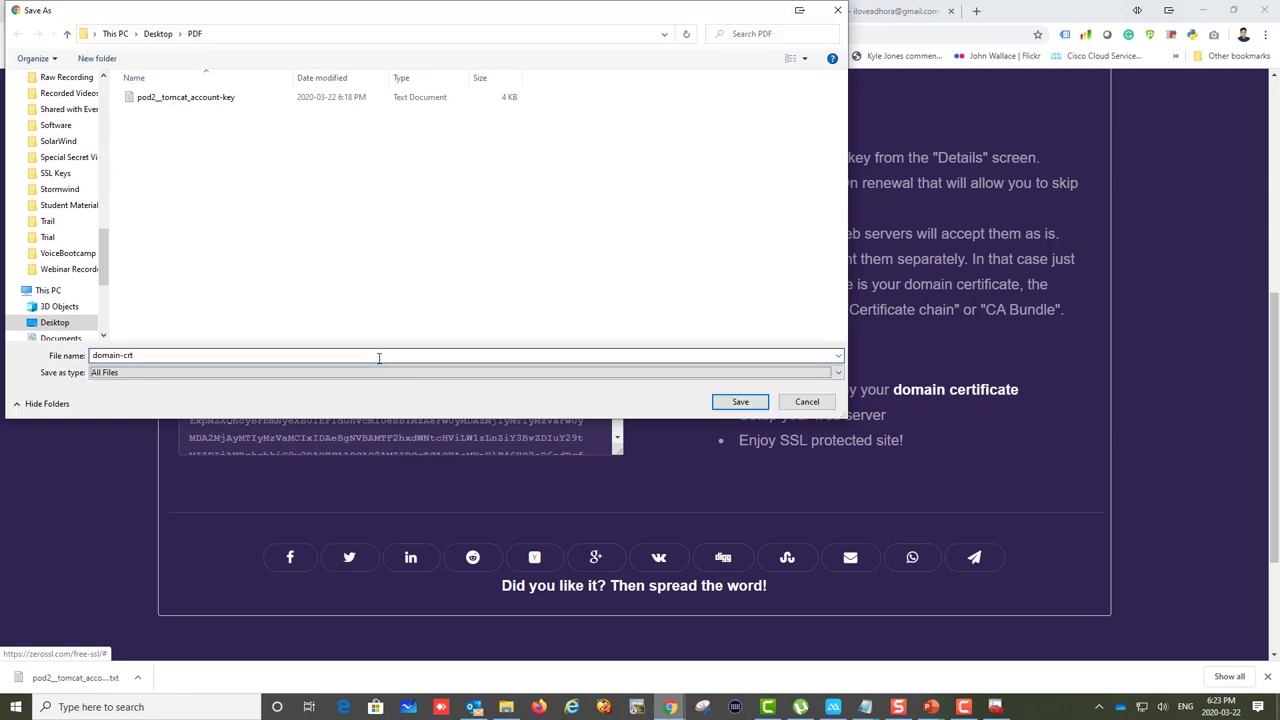
pyautogui.click(168, 356)
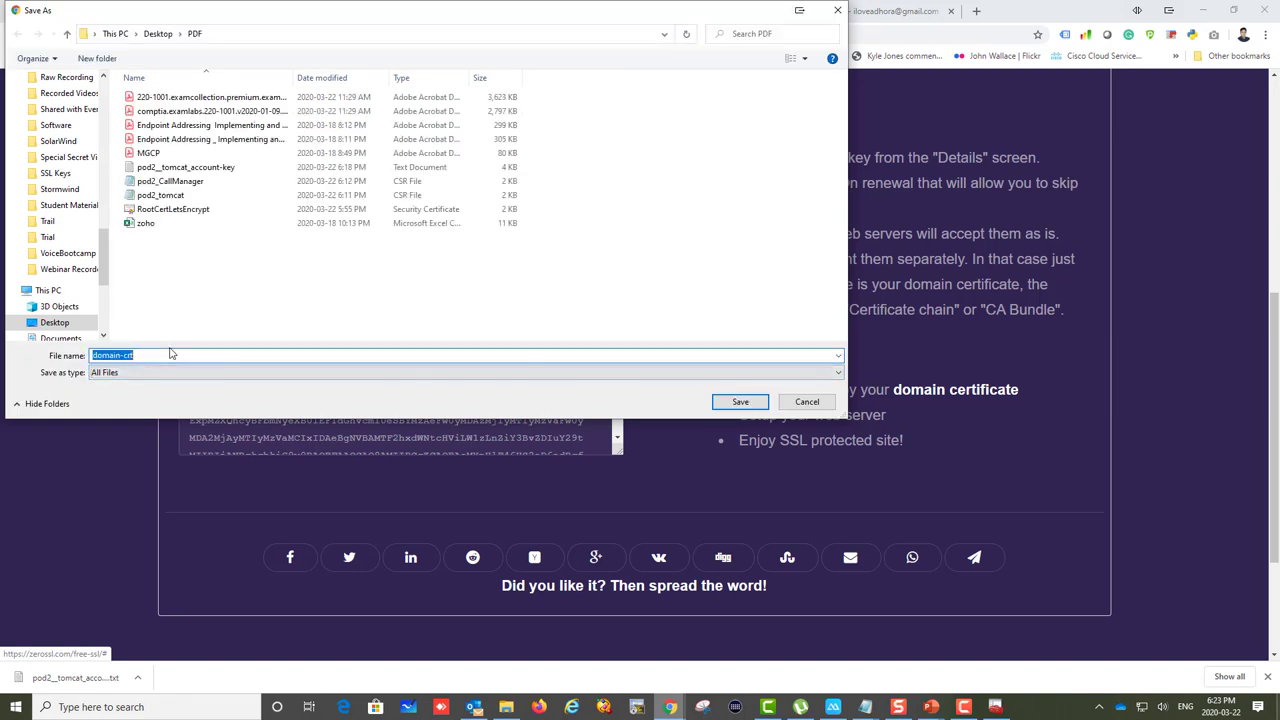
pyautogui.write('tomcat.cer')
pyautogui.press('Home')
pyautogui.write('pod2_')
pyautogui.press('Return')
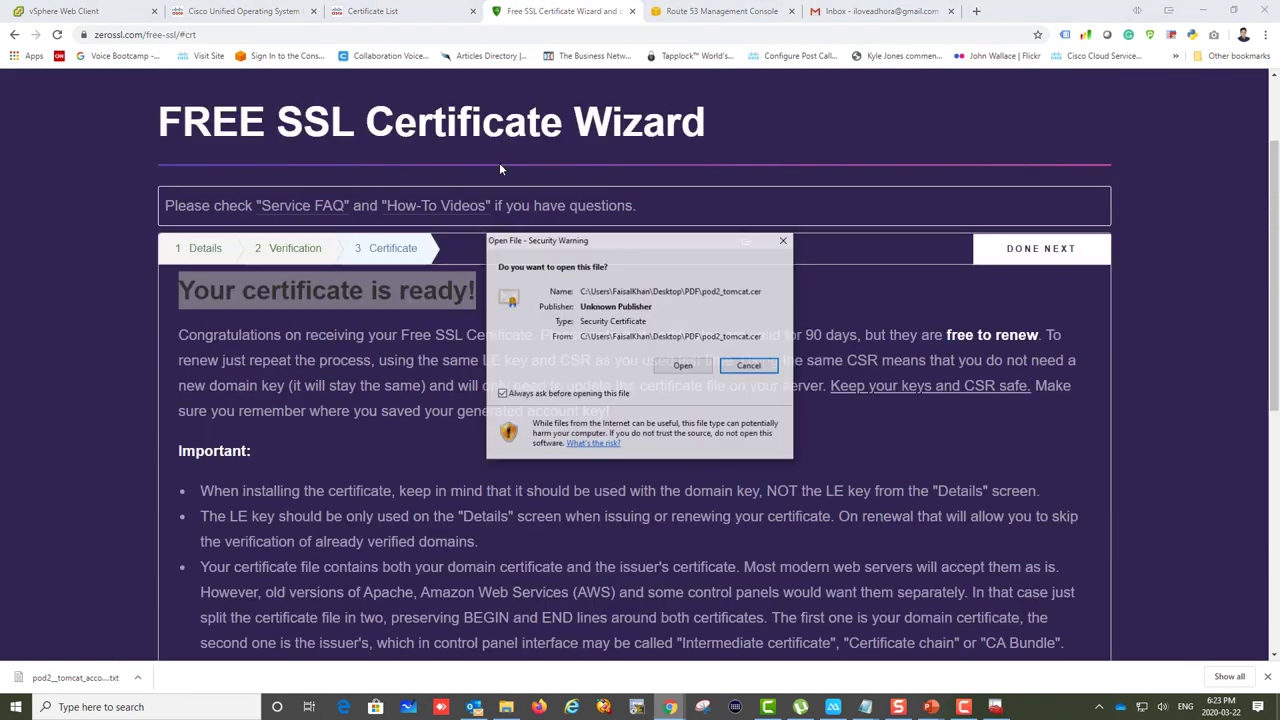
# Step: Dismiss the security warning, finish the wizard, and launch a new Free SSL Certificate Wizard
pyautogui.click(749, 365)
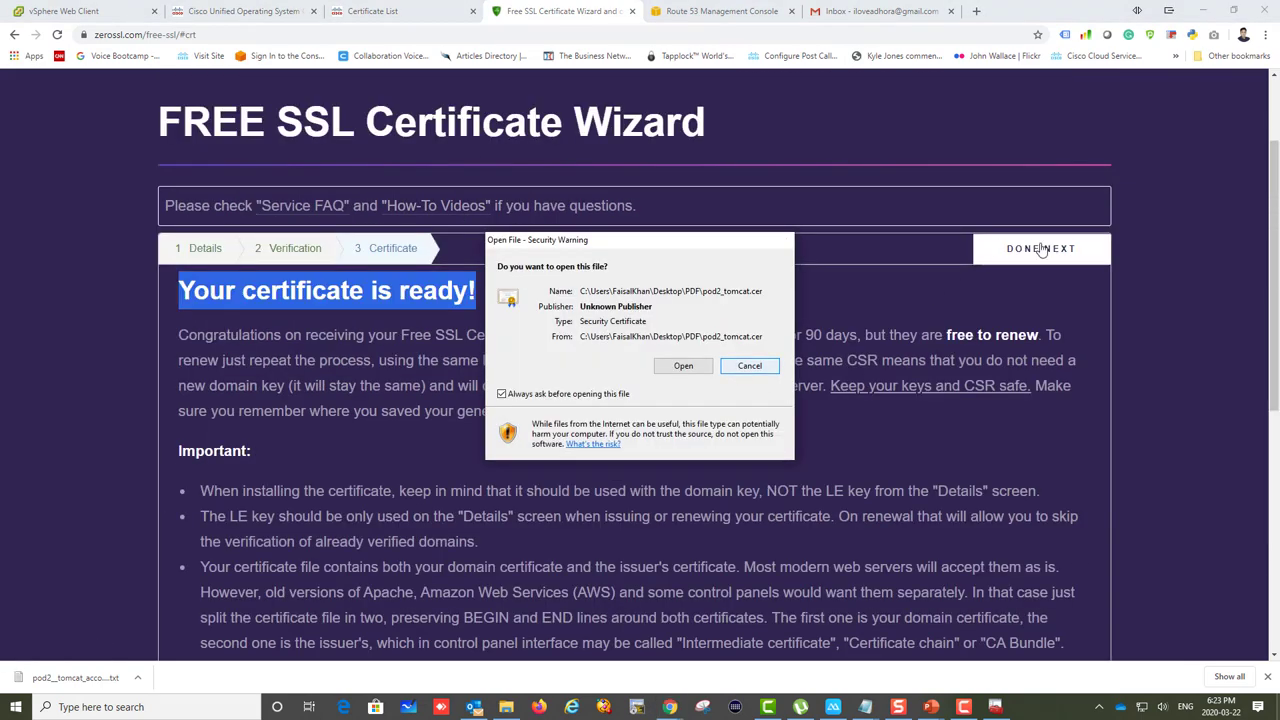
pyautogui.click(1040, 250)
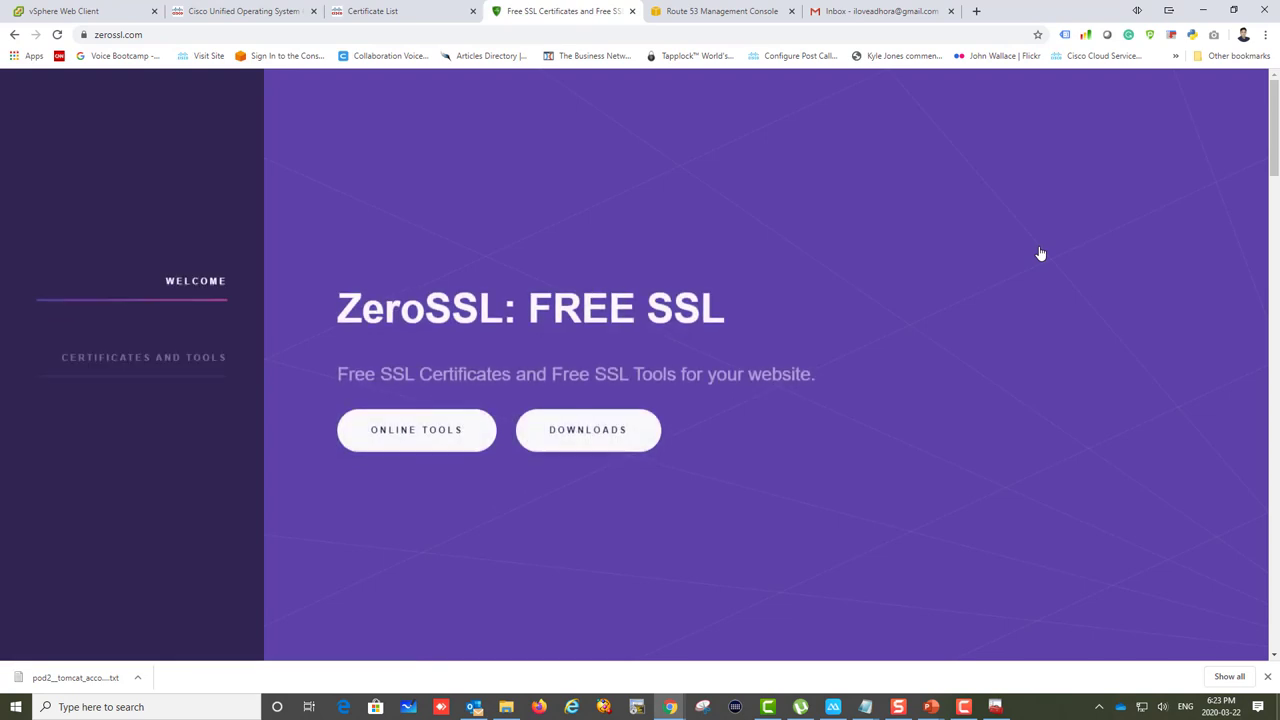
pyautogui.click(176, 336)
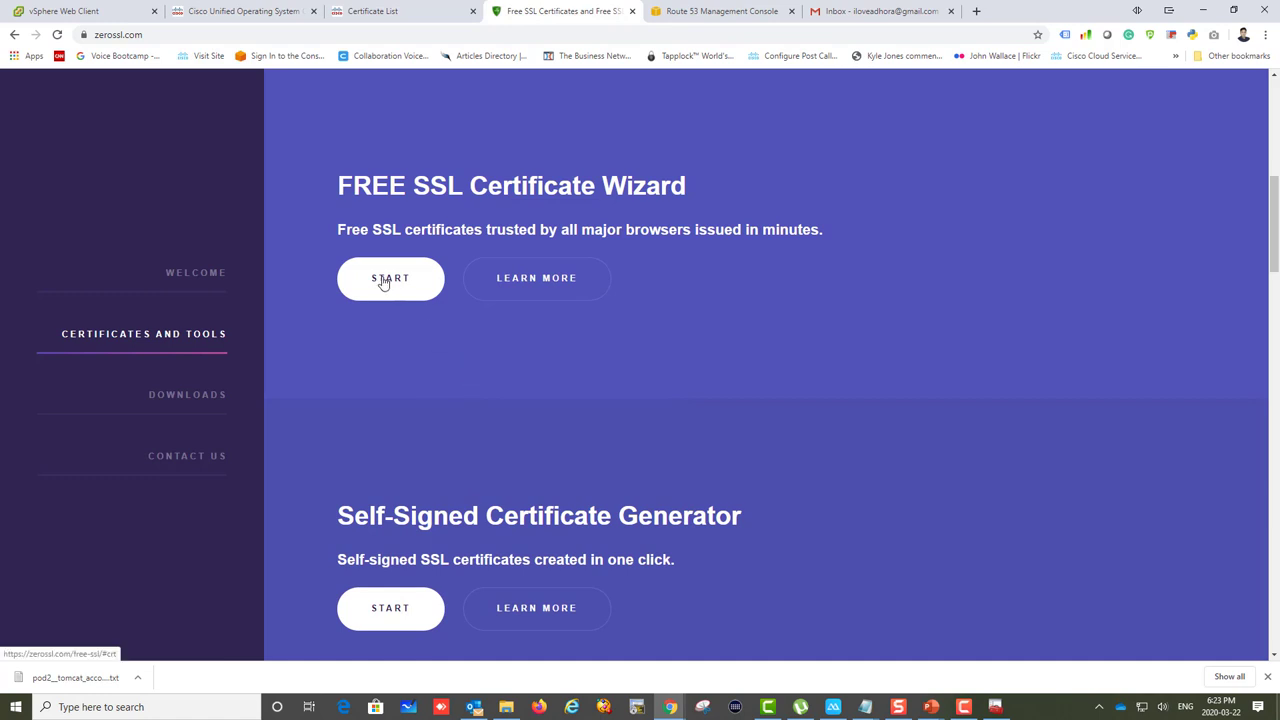
pyautogui.click(437, 294)
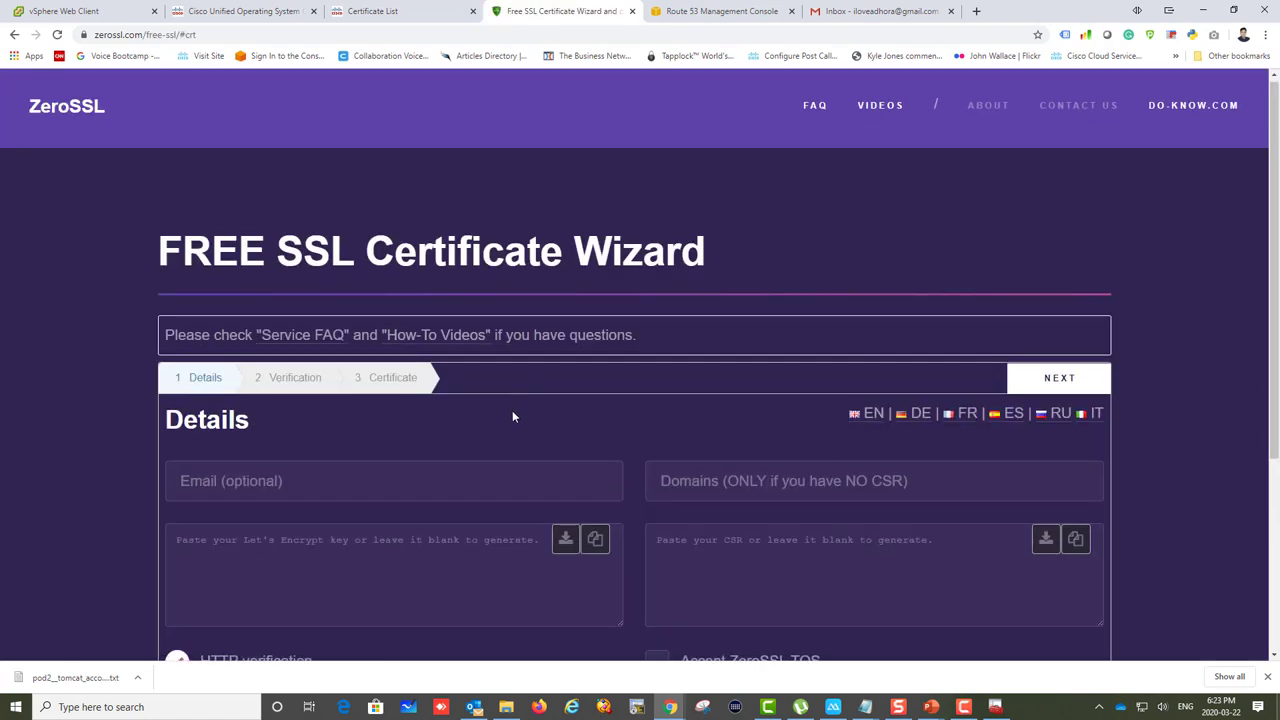
pyautogui.scroll(-2, 511, 410)
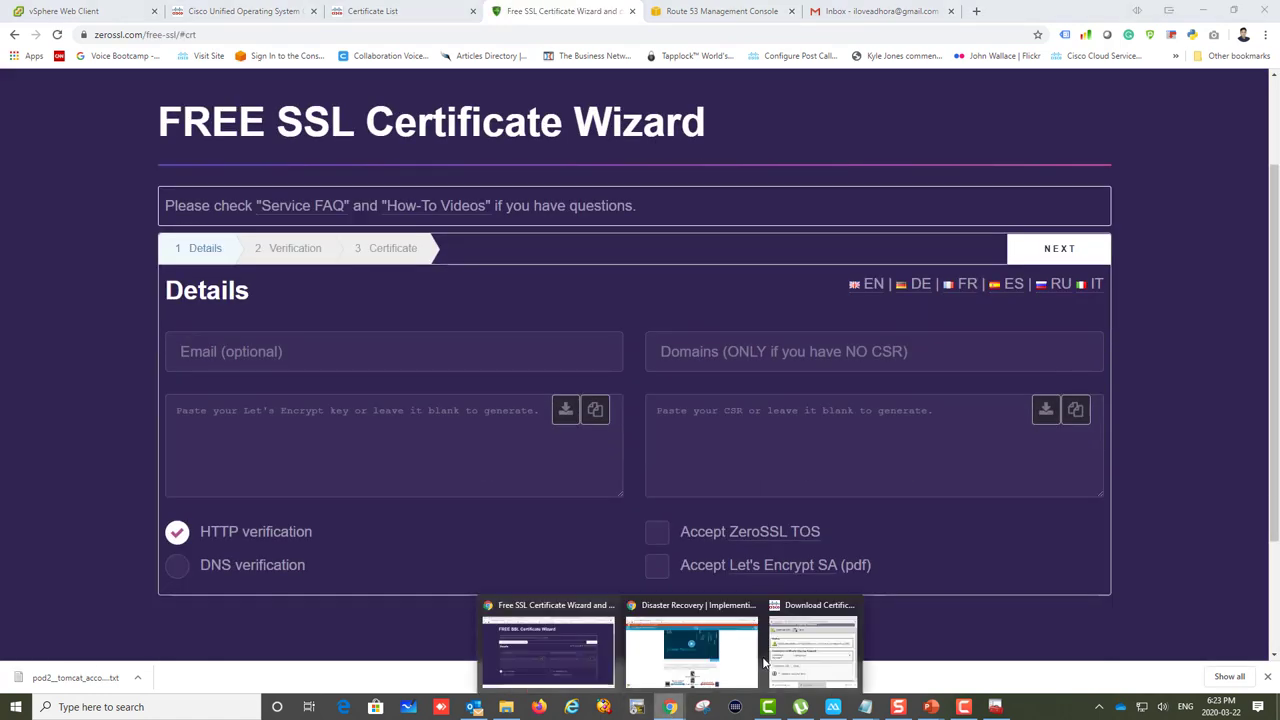
# Step: Paste the contents of pod2_CallManager.csr into the wizard's CSR field
pyautogui.click(813, 640)
pyautogui.click(107, 376)
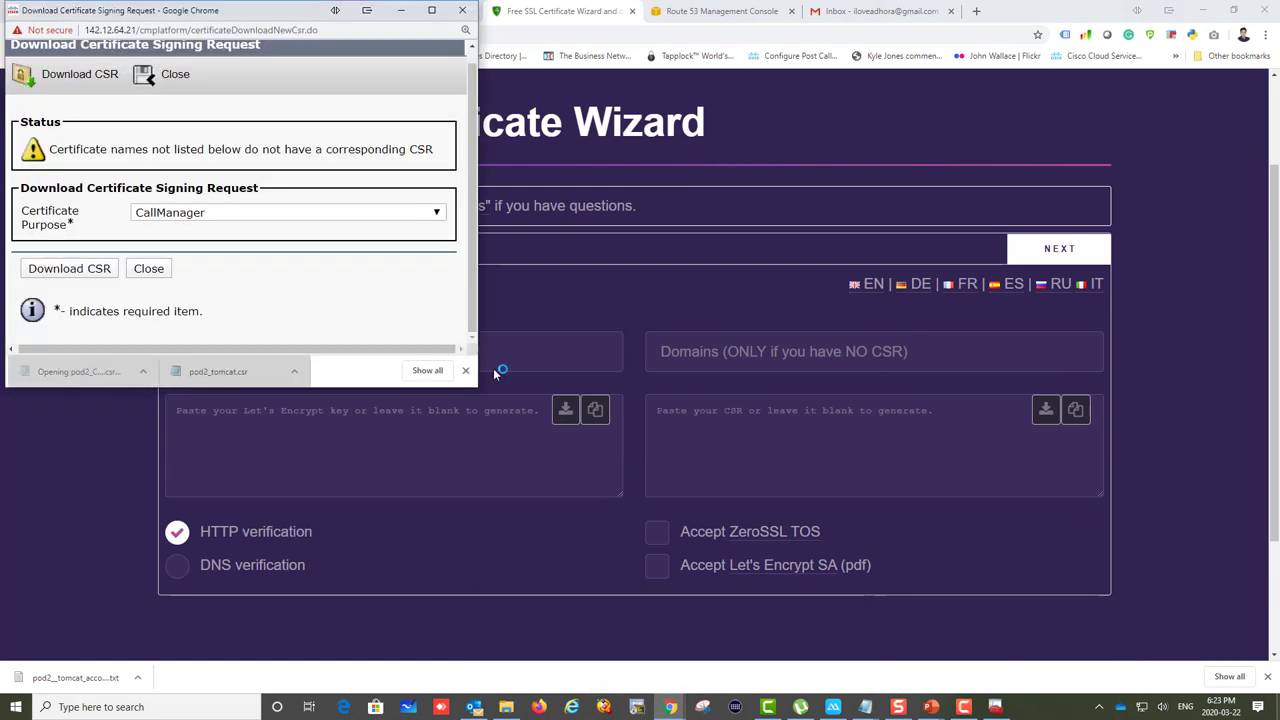
pyautogui.hotkey('ctrl', 'a')
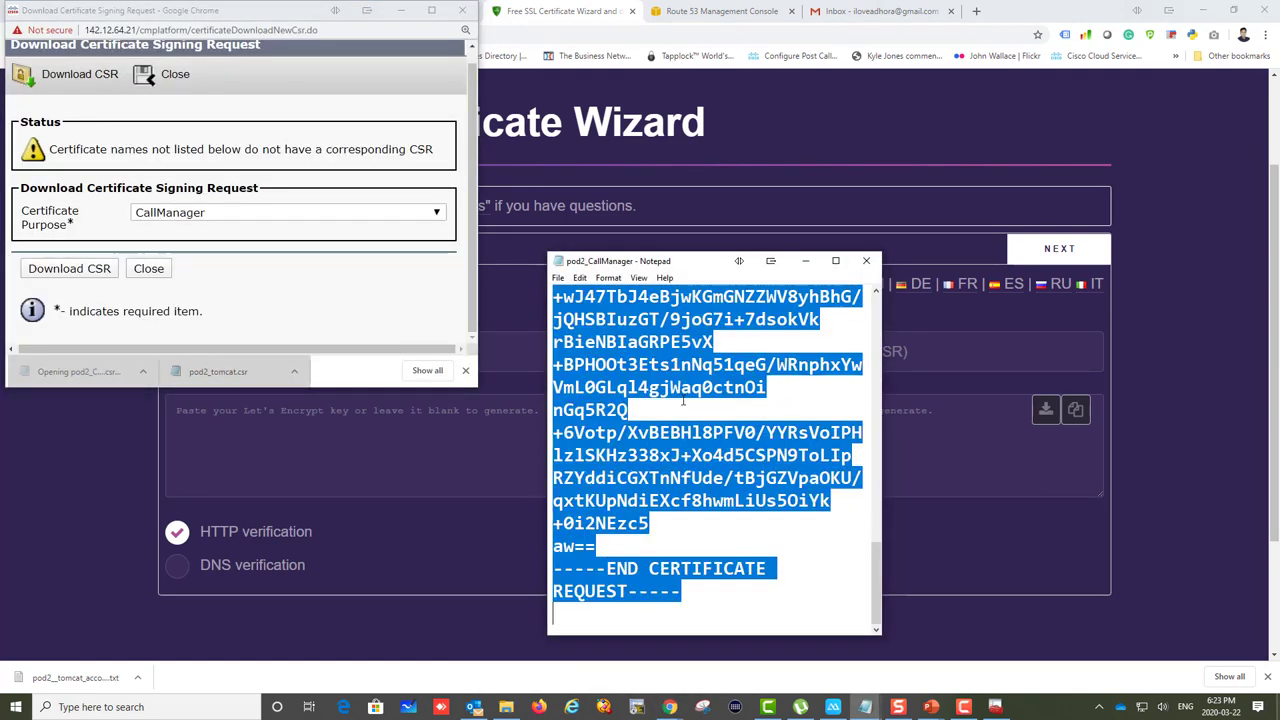
pyautogui.click(1000, 485)
pyautogui.hotkey('ctrl', 'v')
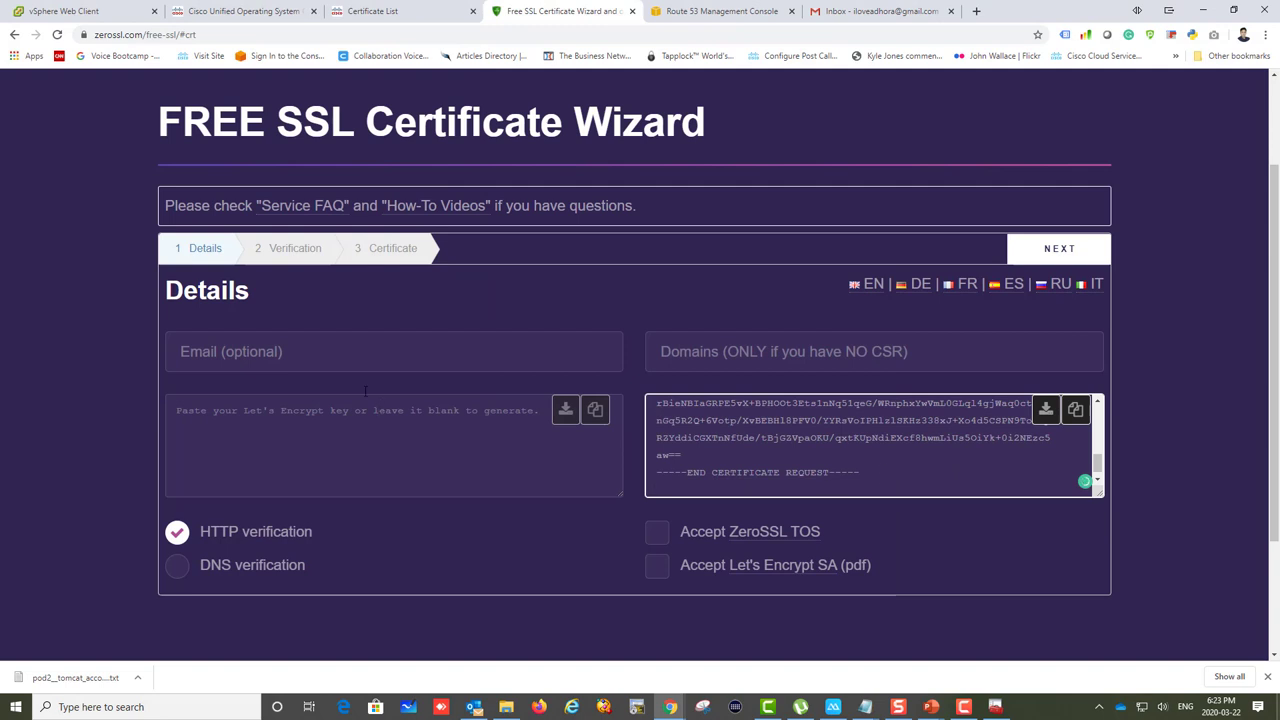
# Step: Enter the contact e-mail address, choose DNS verification, and accept both ZeroSSL TOS and Let's Encrypt SA
pyautogui.click(271, 362)
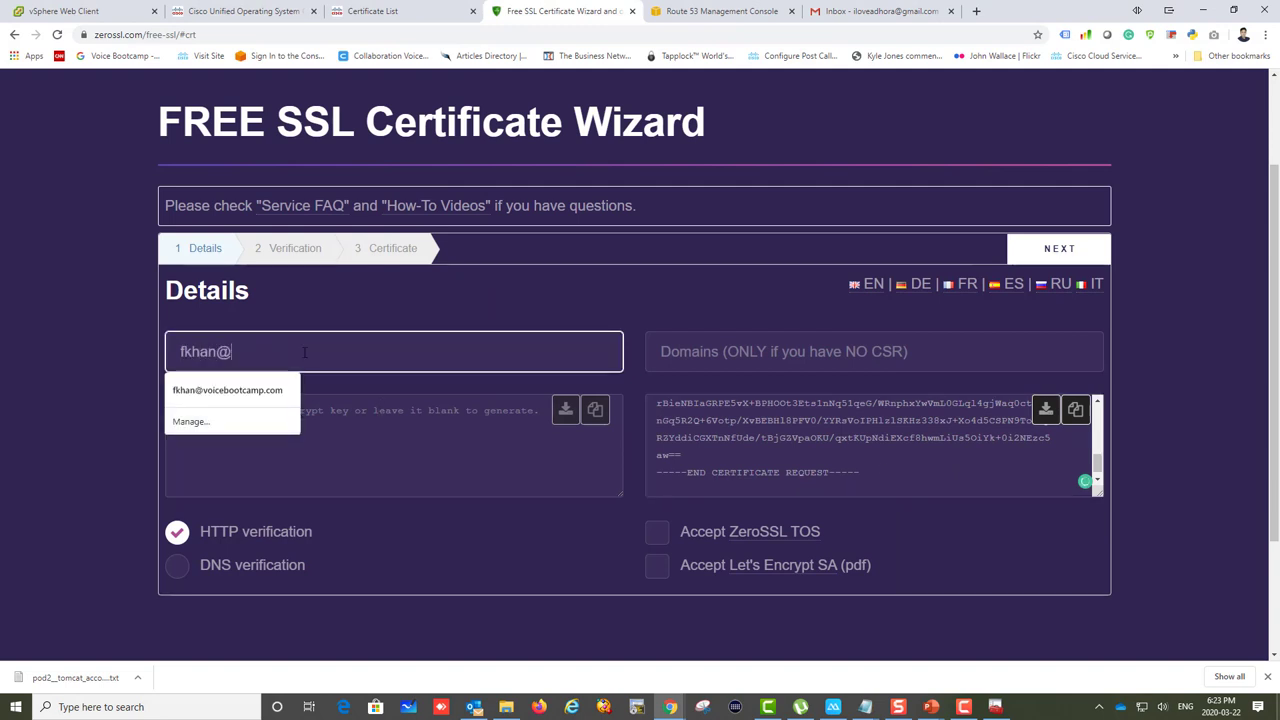
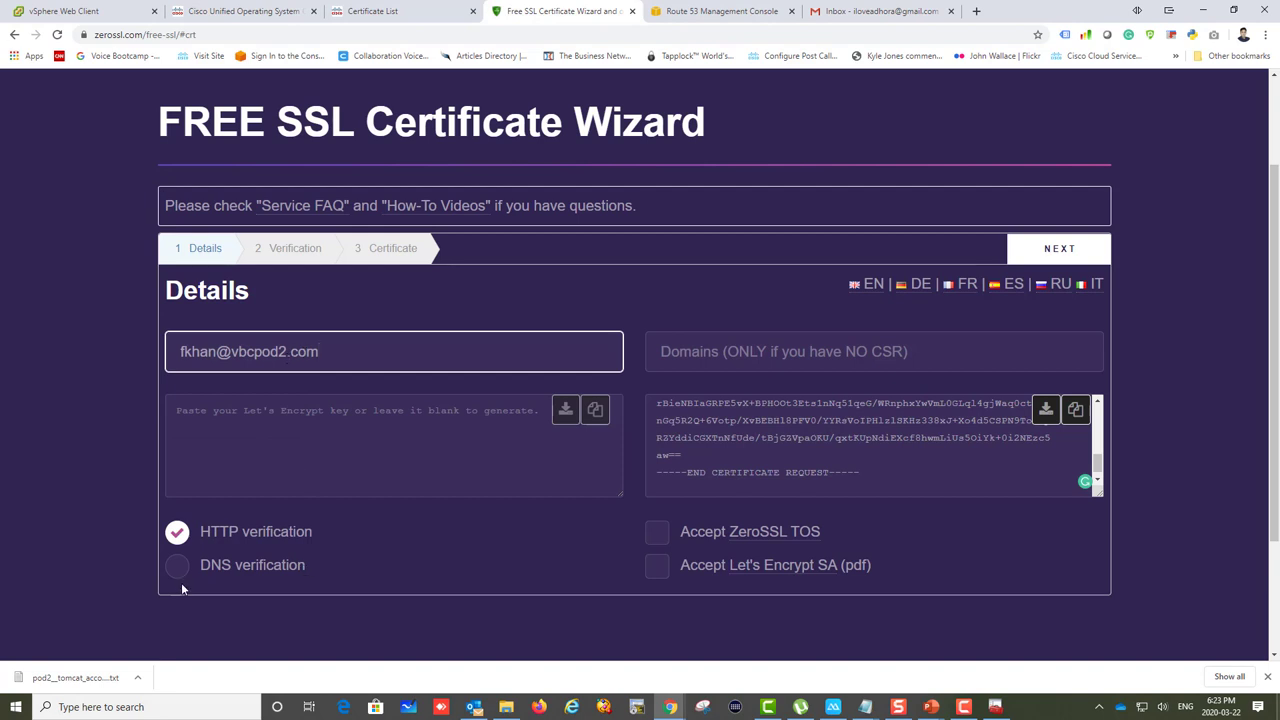
pyautogui.click(308, 576)
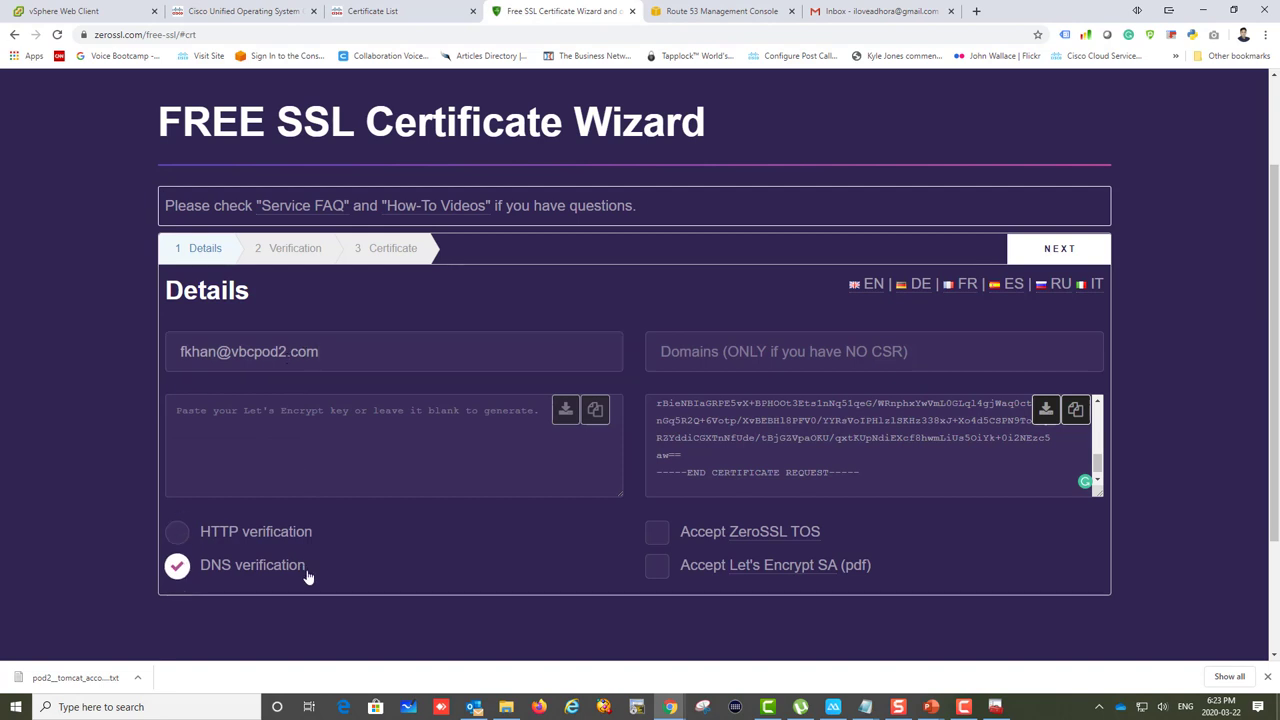
pyautogui.click(656, 532)
pyautogui.click(657, 566)
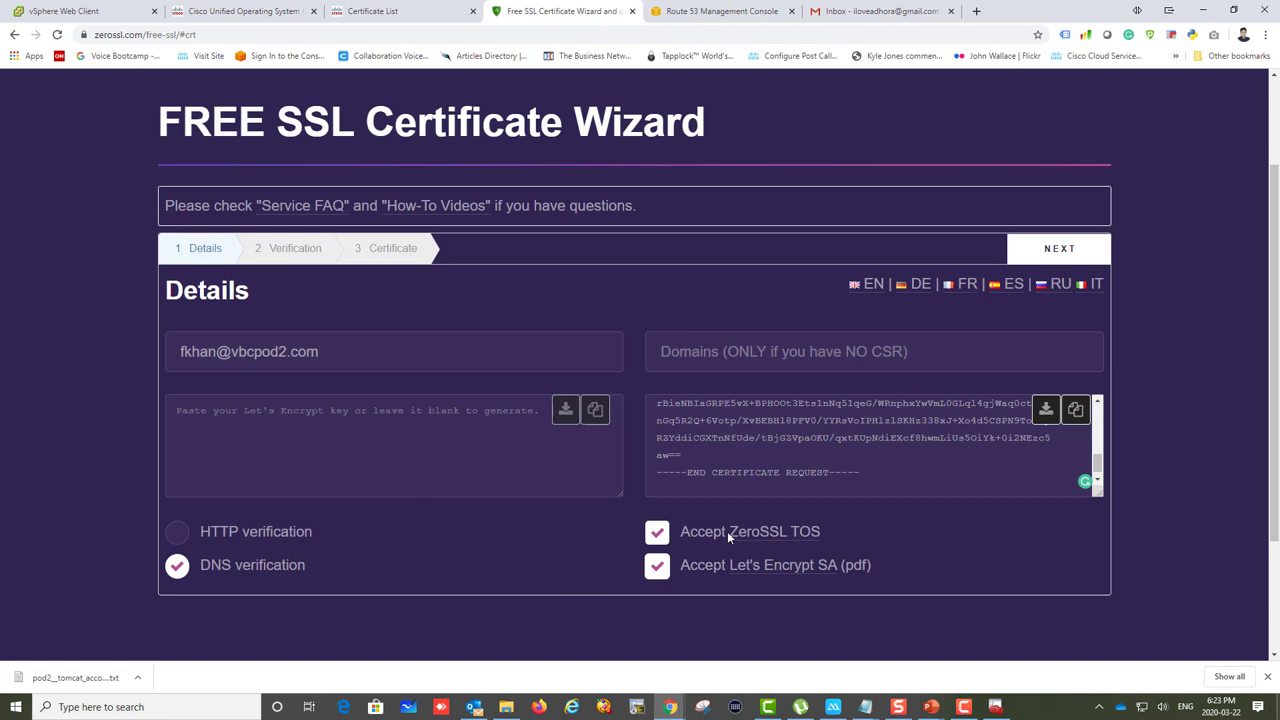
# Step: Generate the account key and save it, editing the suggested file name to include '_cuc_tomcat_'
pyautogui.click(1056, 258)
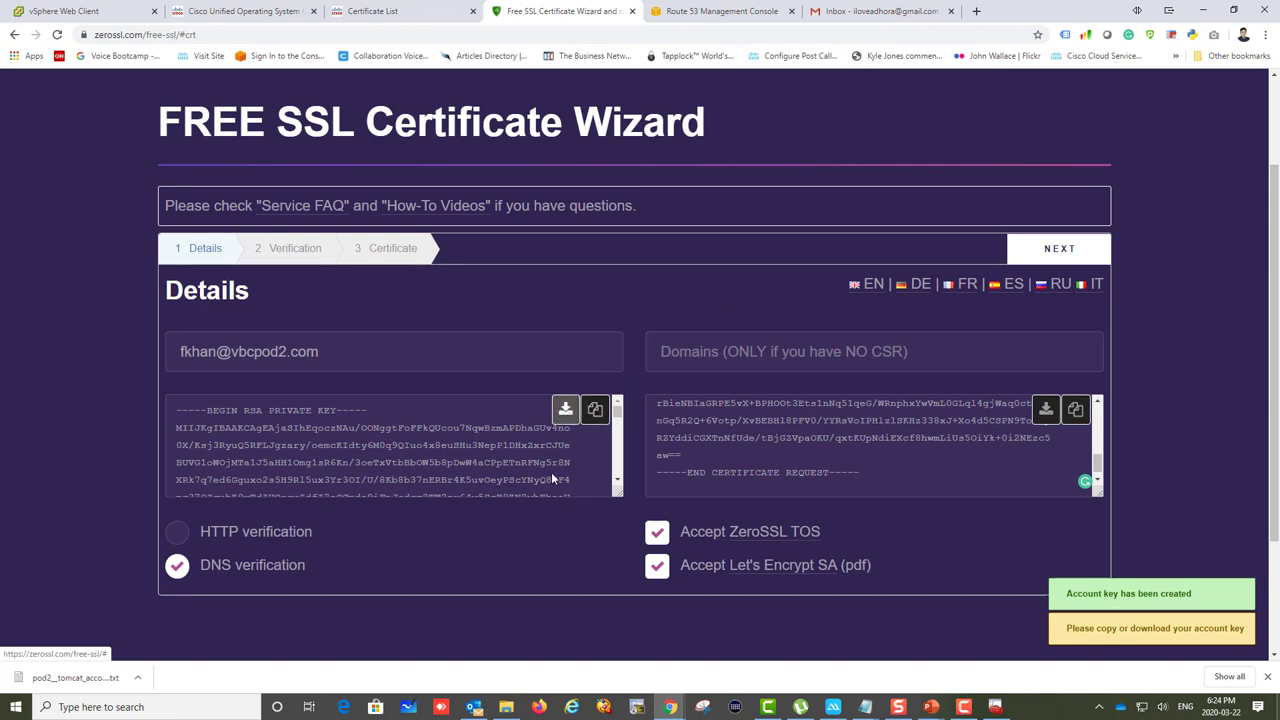
pyautogui.click(565, 410)
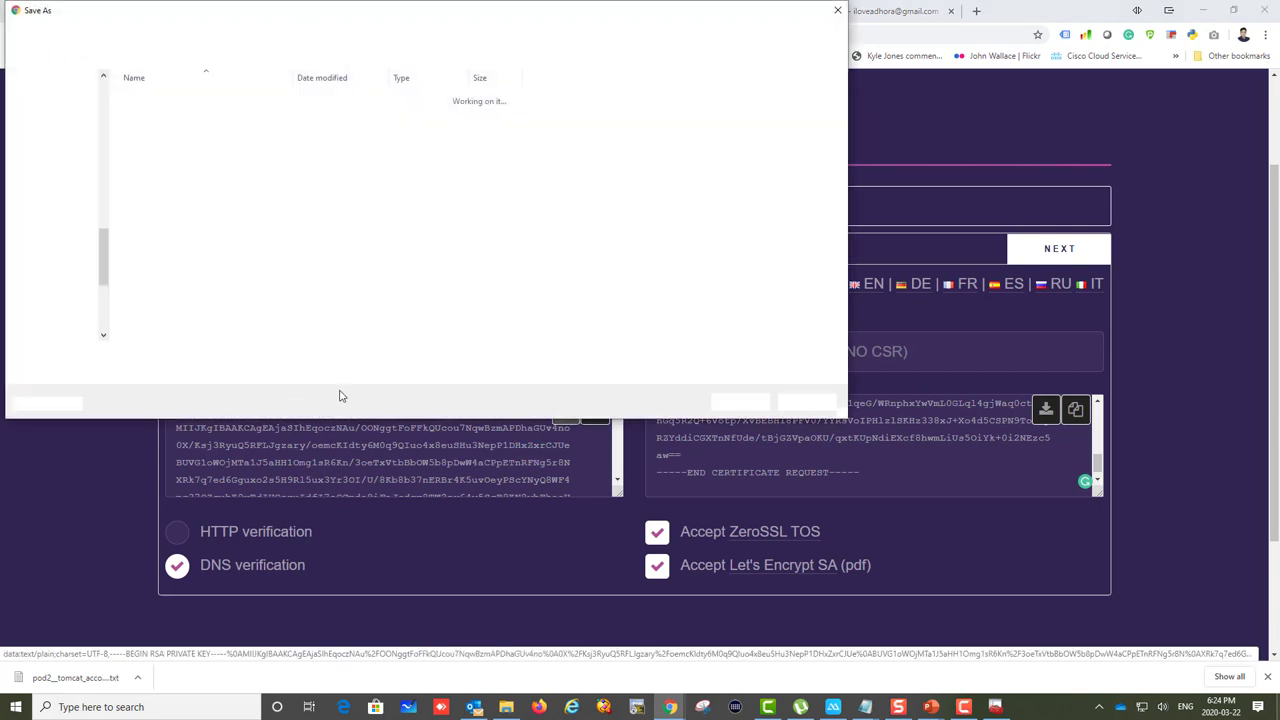
pyautogui.press('Home')
pyautogui.press('Right')
pyautogui.press('Right')
pyautogui.press('Right')
pyautogui.press('Right')
pyautogui.press('Delete')
pyautogui.press('Delete')
pyautogui.press('Delete')
pyautogui.press('Delete')
pyautogui.press('Delete')
pyautogui.press('Delete')
pyautogui.press('Delete')
pyautogui.press('Delete')
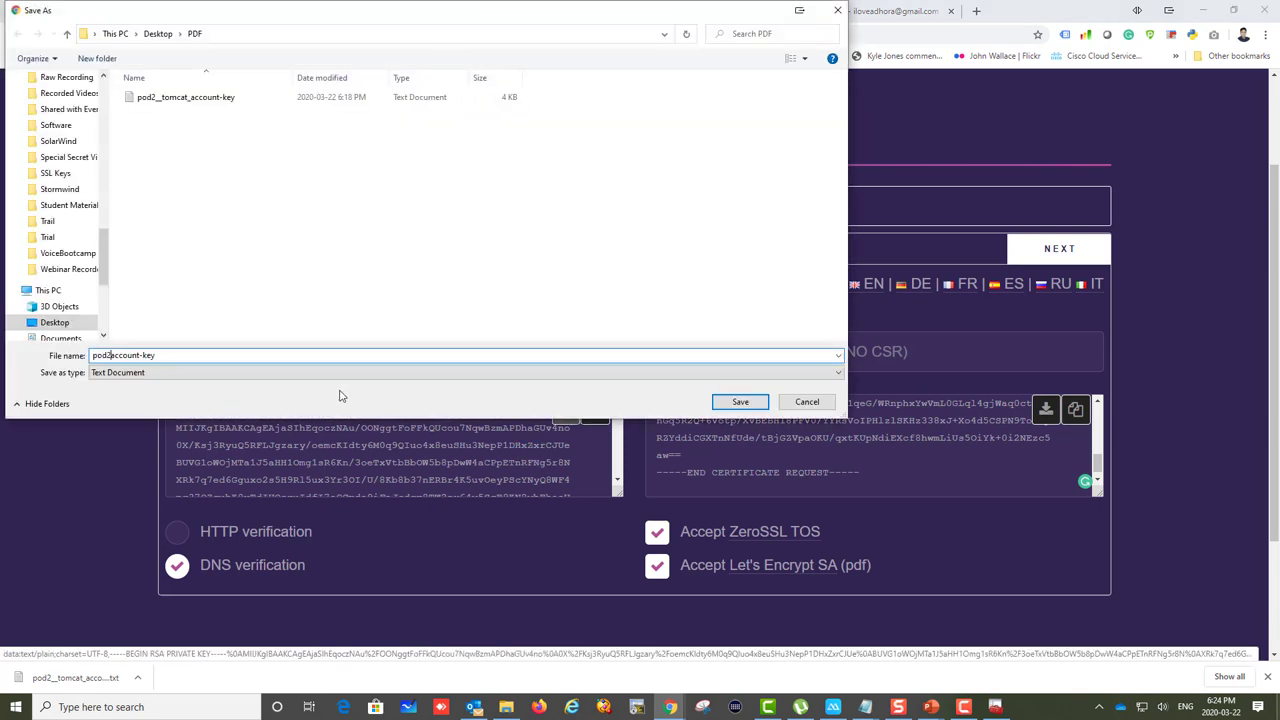
pyautogui.write('_')
pyautogui.write('cuc_tomcat_')
pyautogui.press('Return')
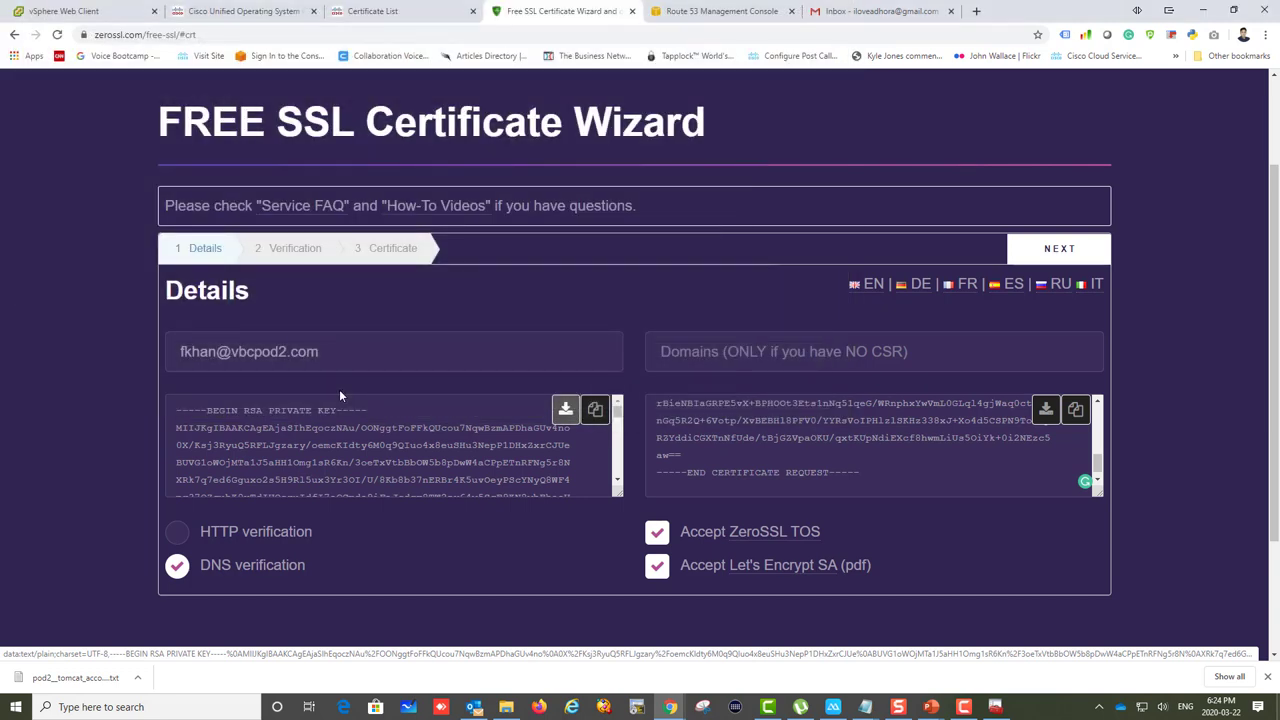
# Step: Advance to ZeroSSL's Verification step with four _acme-challenge TXT values, then show Route 53's record sets
pyautogui.click(1075, 250)
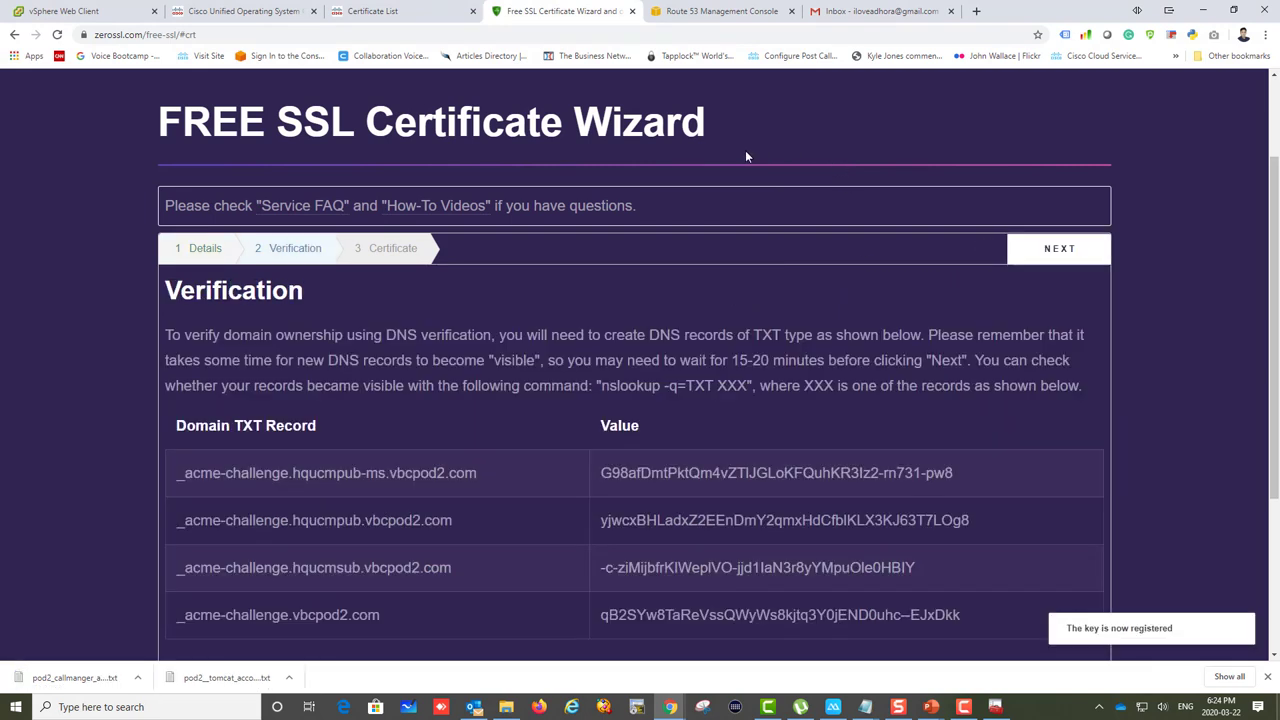
pyautogui.scroll(-2, 797, 336)
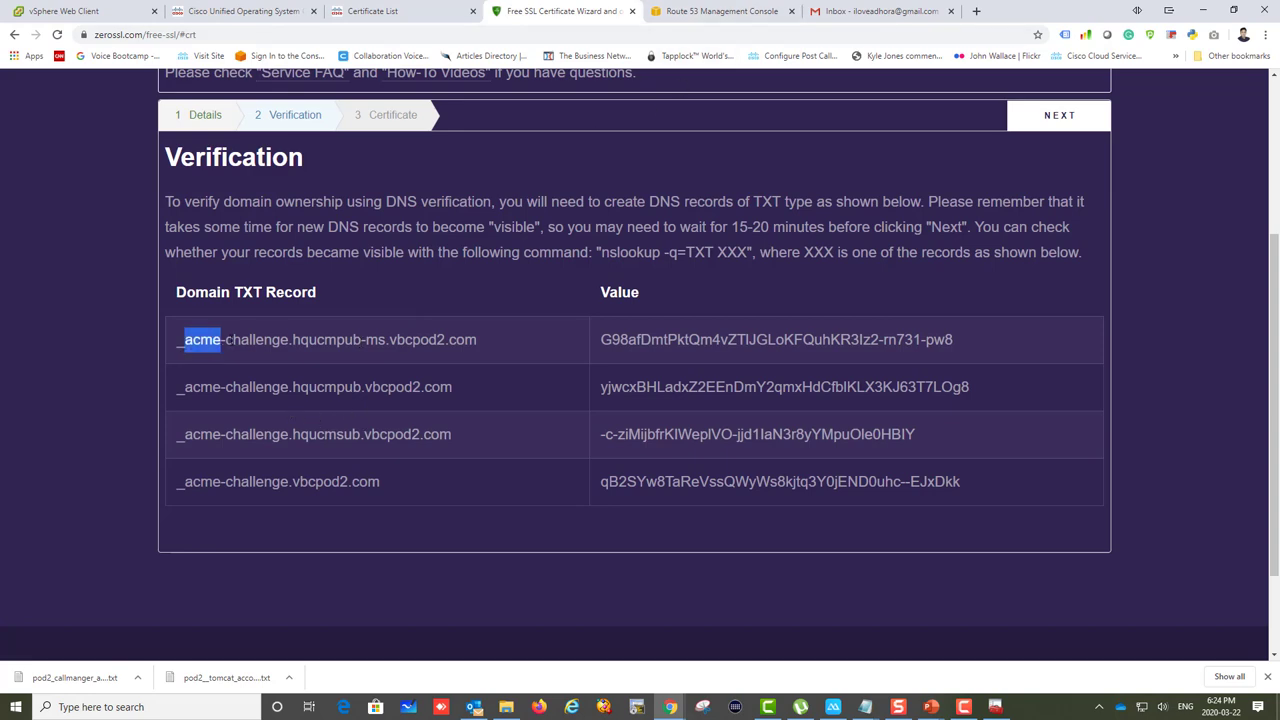
pyautogui.moveTo(300, 340); pyautogui.dragTo(352, 340)
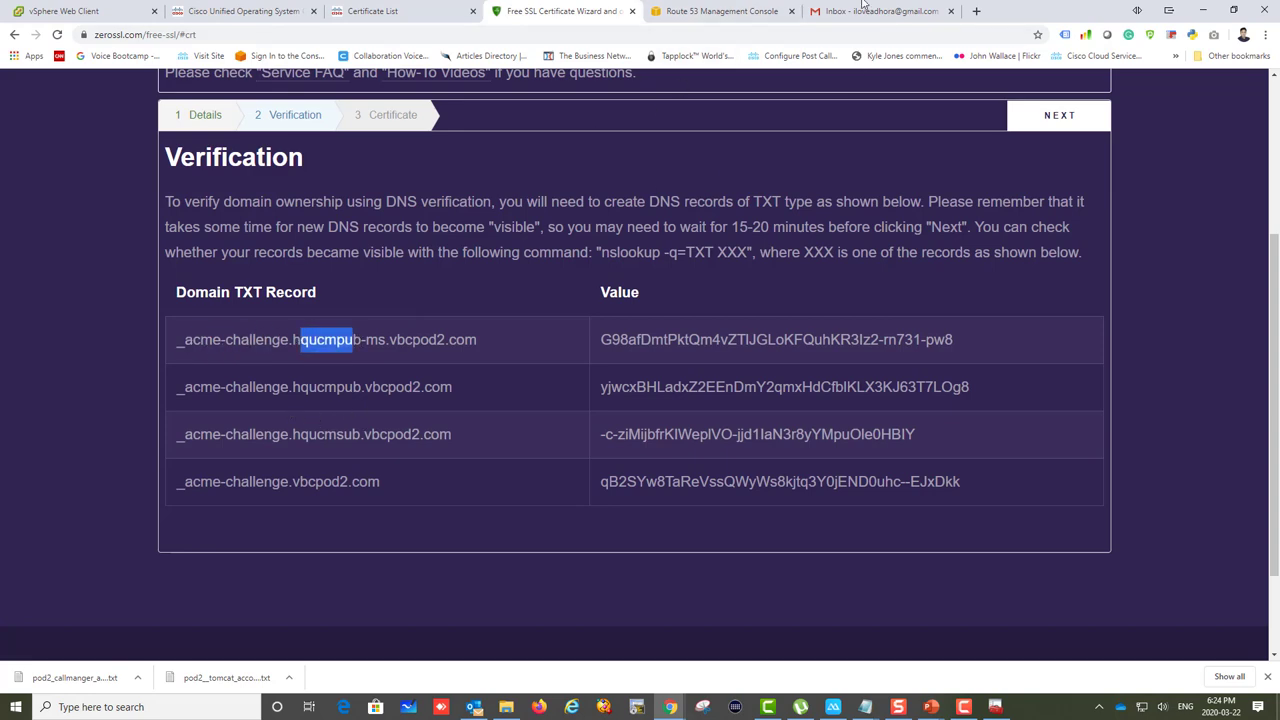
pyautogui.click(750, 11)
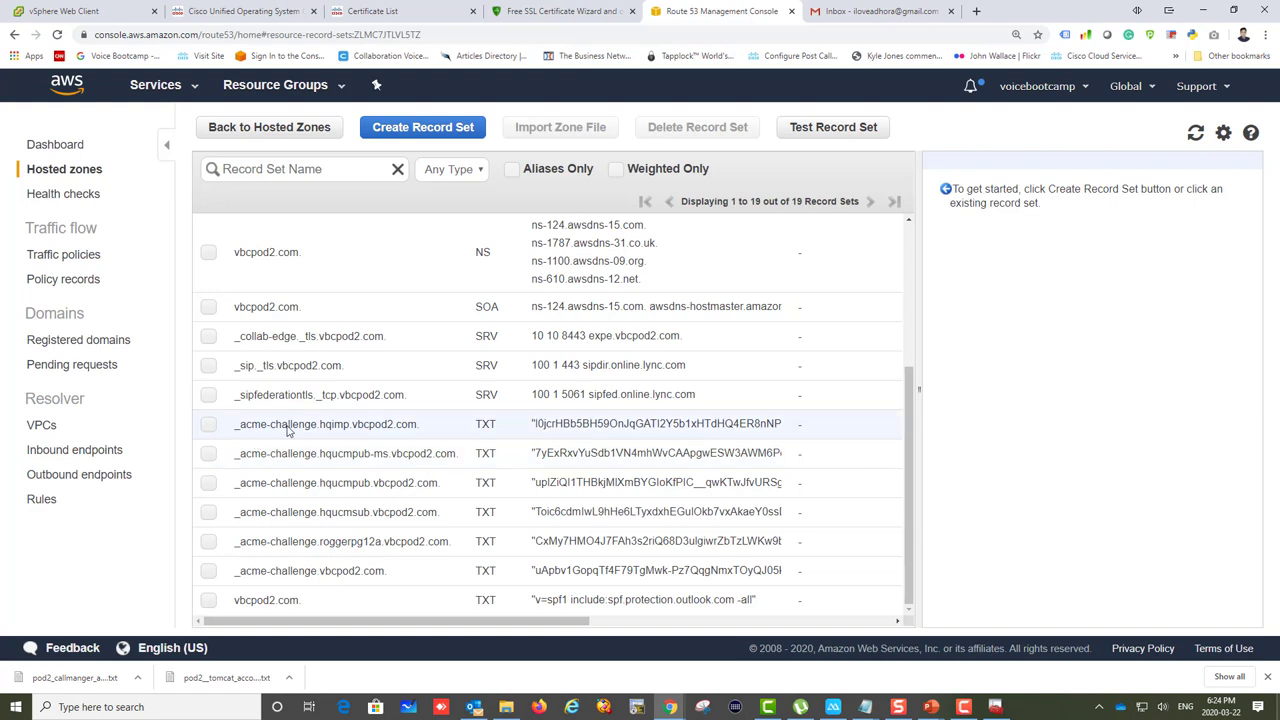
# Step: Open the _acme-challenge.hqucmpub-ms record and copy its new first TXT value from ZeroSSL
pyautogui.click(325, 434)
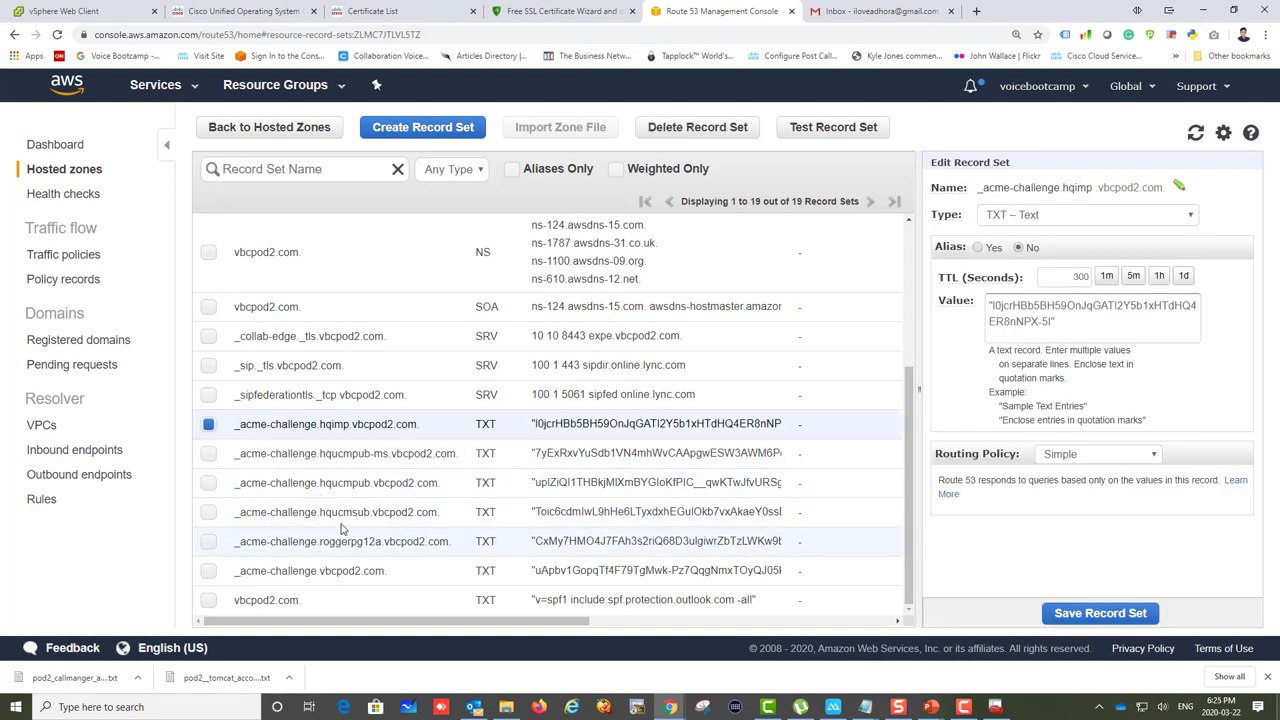
pyautogui.click(362, 466)
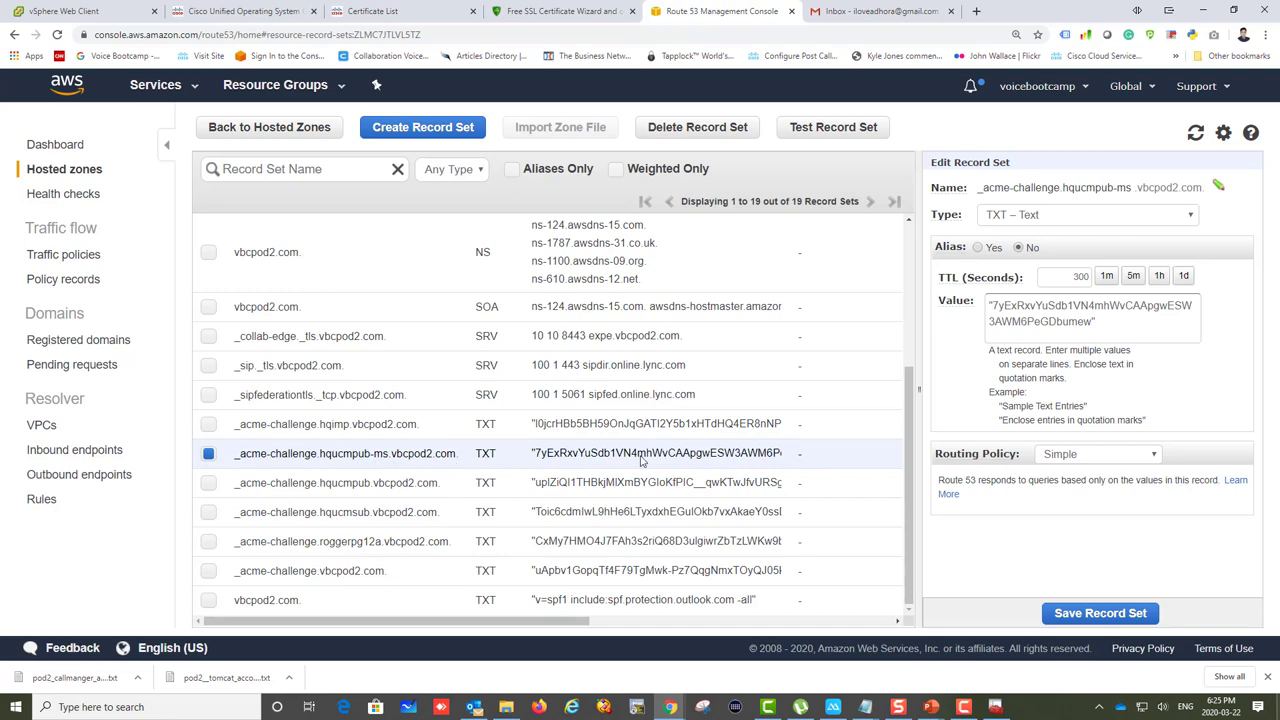
pyautogui.click(565, 11)
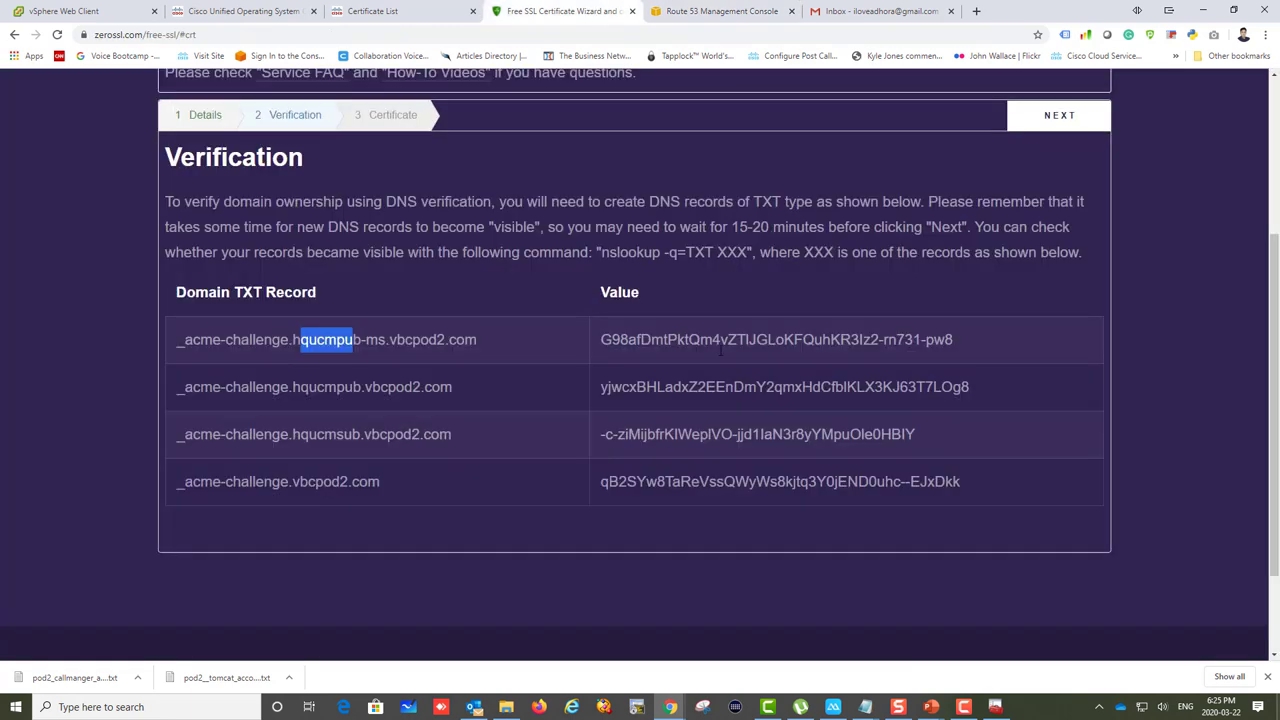
pyautogui.moveTo(600, 340); pyautogui.dragTo(962, 341)
pyautogui.rightClick(926, 337)
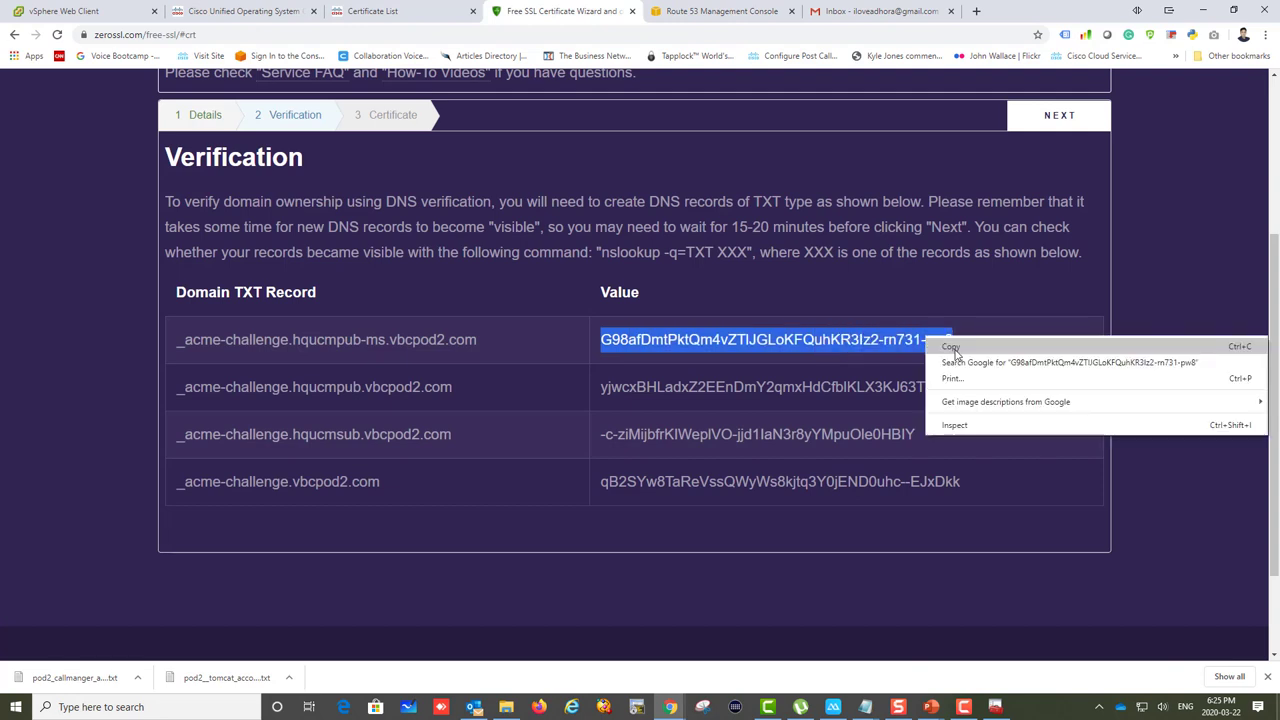
pyautogui.click(954, 348)
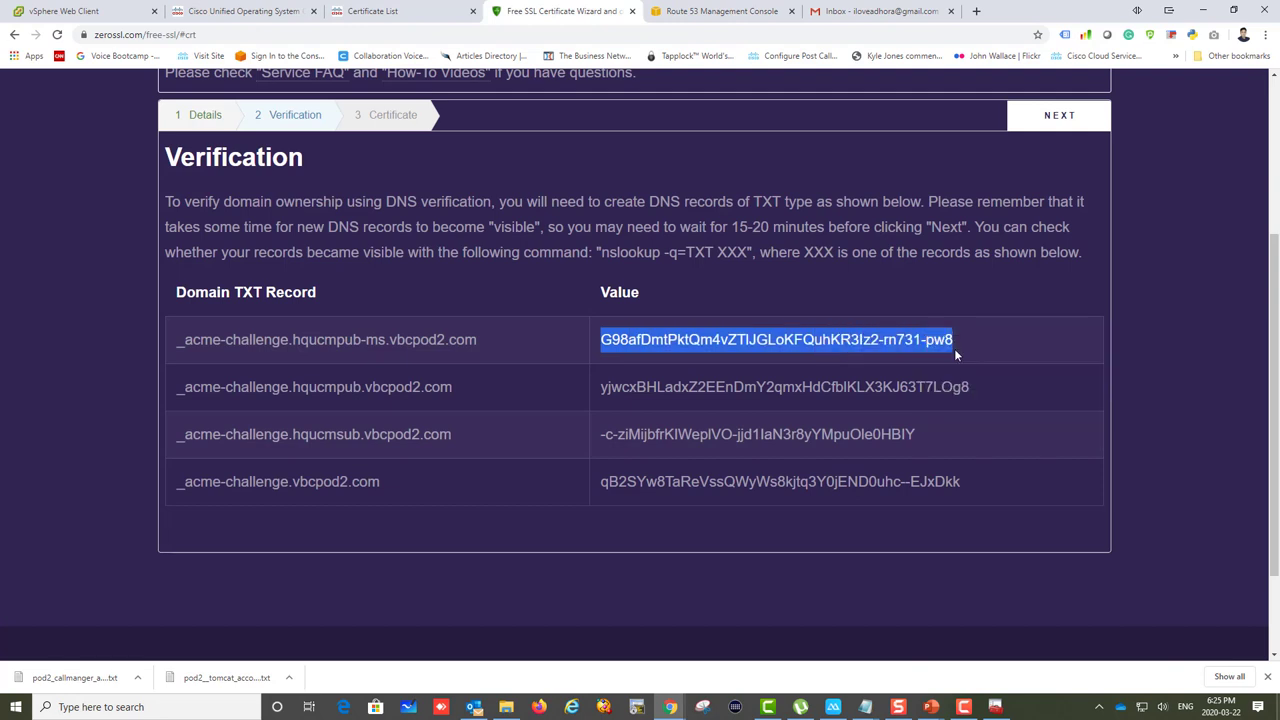
# Step: Replace the hqucmpub-ms record's old value with the copied challenge and save the record set
pyautogui.click(700, 20)
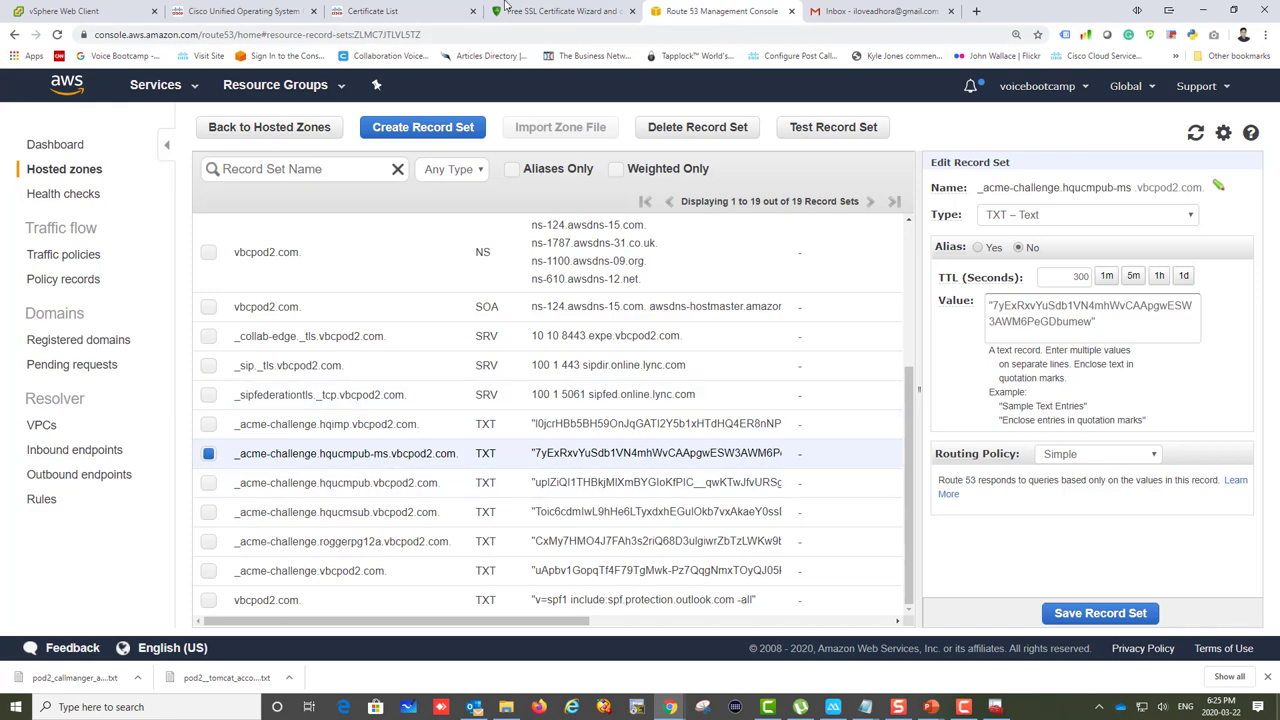
pyautogui.hotkey('ctrl', 'shift', 'Tab')
pyautogui.moveTo(379, 339); pyautogui.dragTo(386, 339)
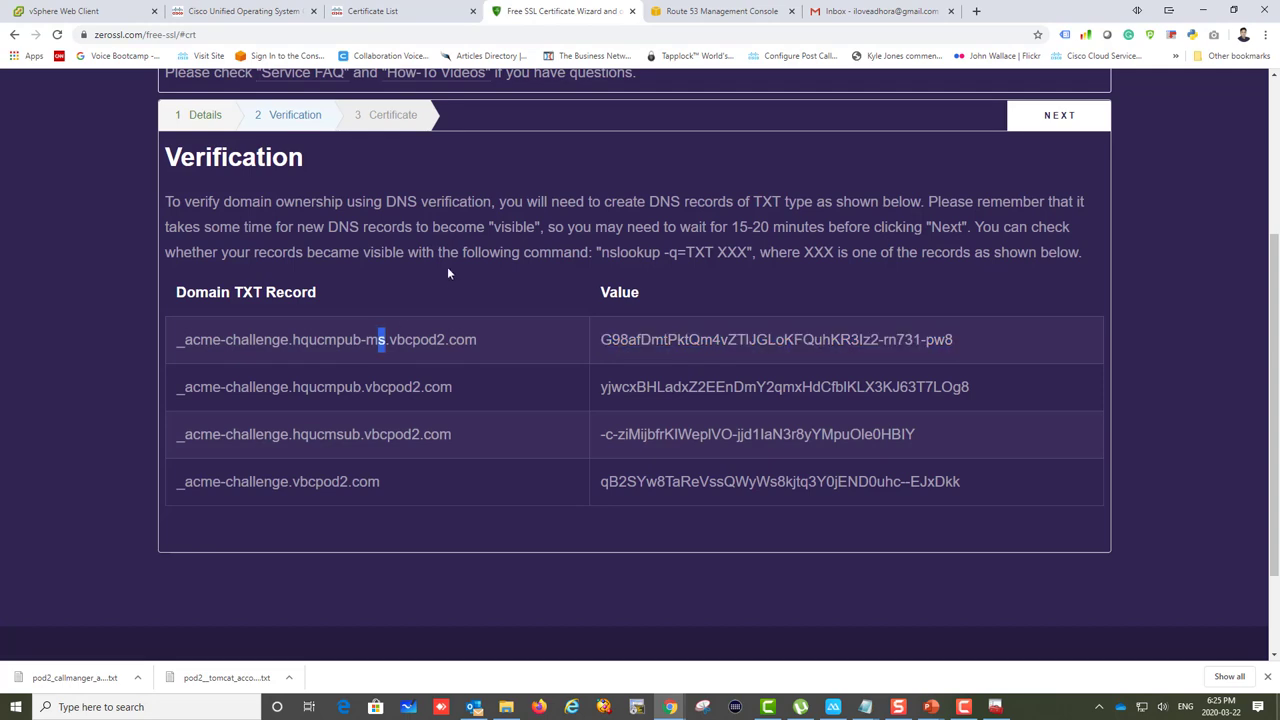
pyautogui.hotkey('ctrl', 'Tab')
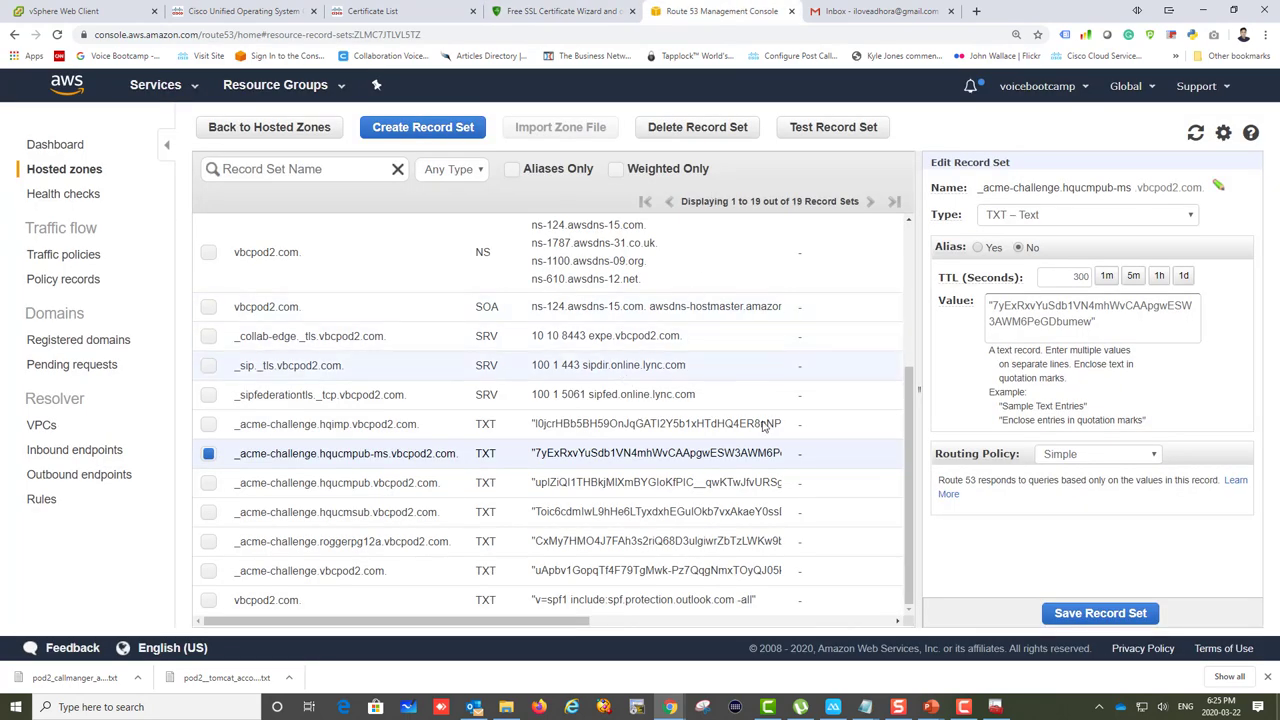
pyautogui.click(1072, 320)
pyautogui.hotkey('ctrl', 'a')
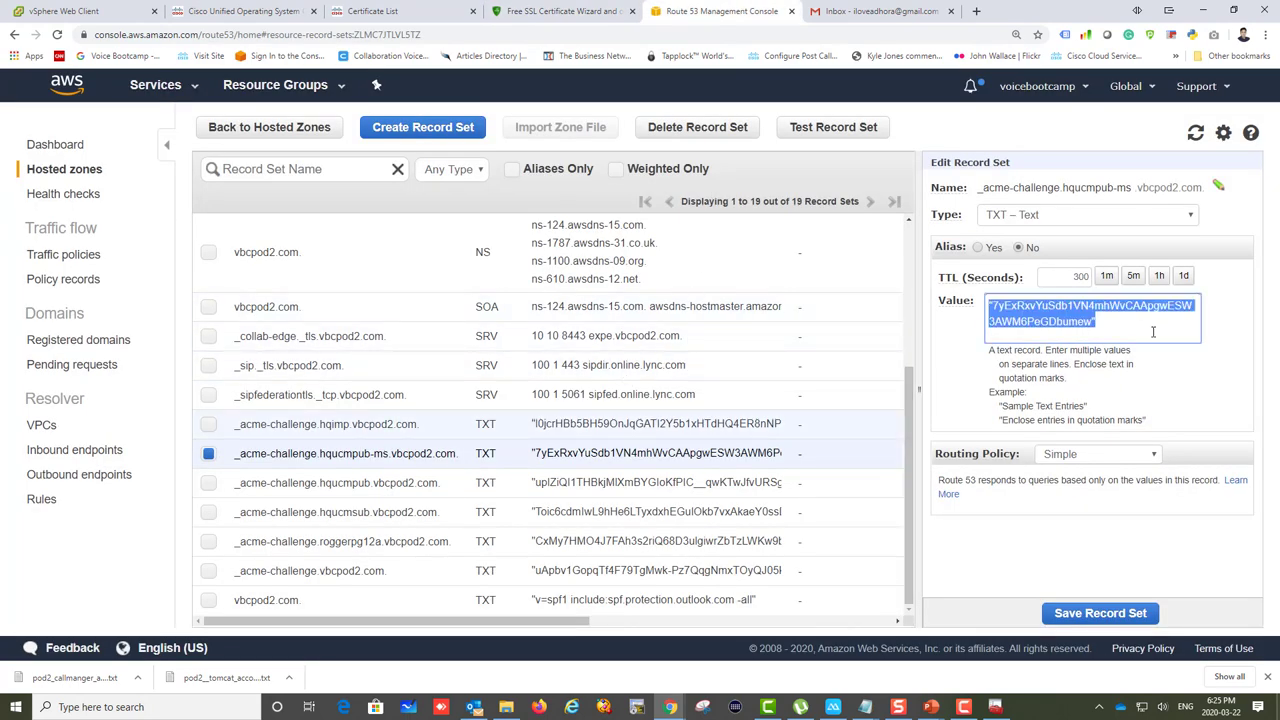
pyautogui.hotkey('ctrl', 'v')
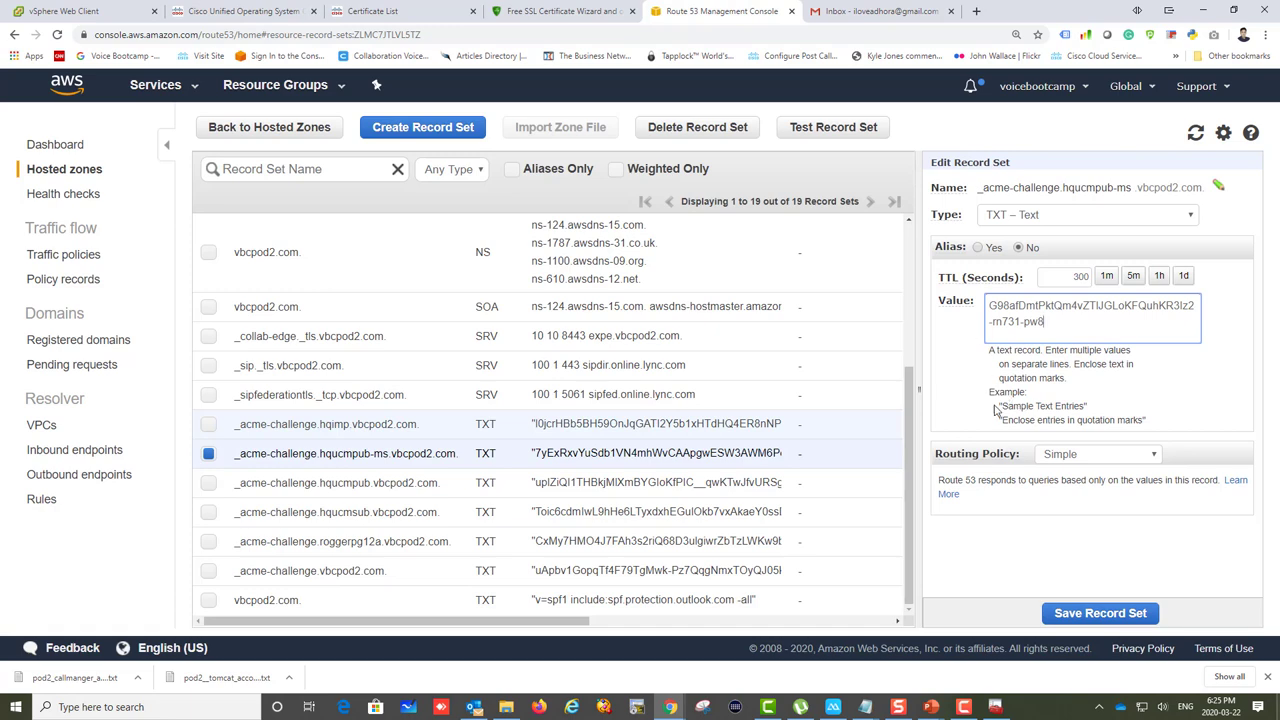
pyautogui.click(1100, 613)
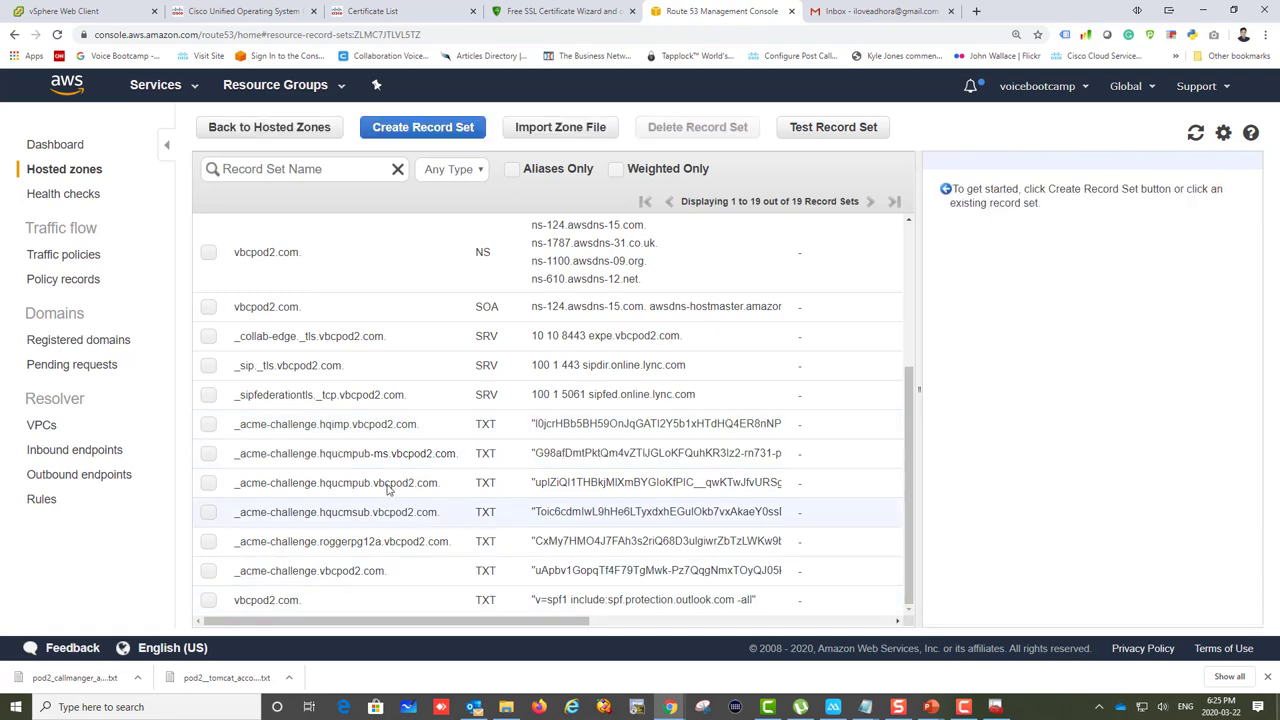
# Step: Copy ZeroSSL's second challenge value (yjwcxBHLadx…) into the _acme-challenge.hqucmpub record and save it
pyautogui.click(560, 11)
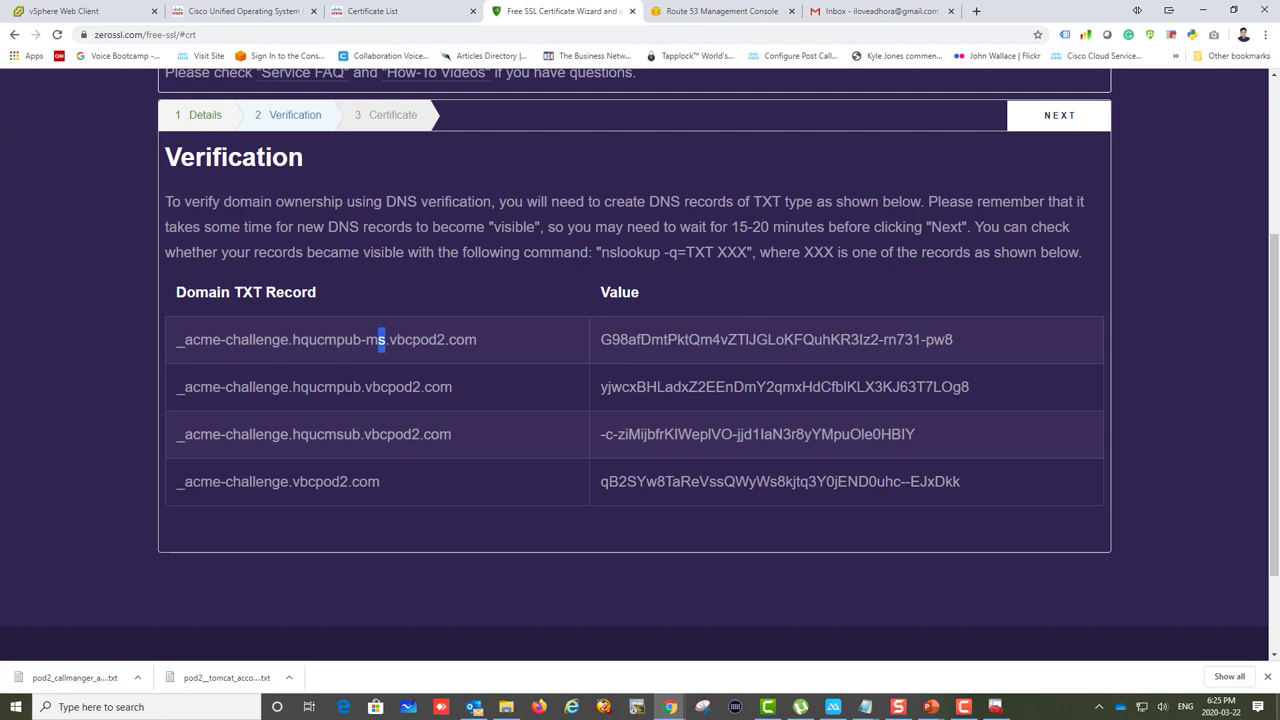
pyautogui.moveTo(362, 388); pyautogui.dragTo(172, 395)
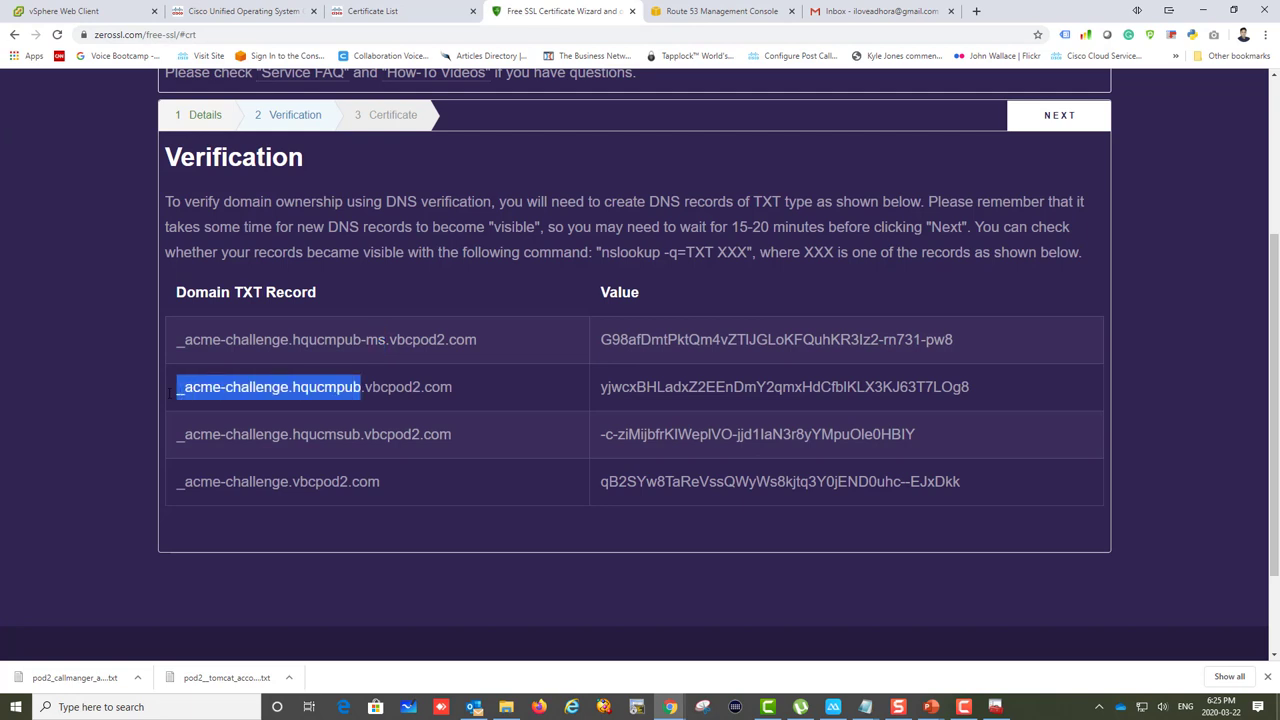
pyautogui.rightClick(243, 388)
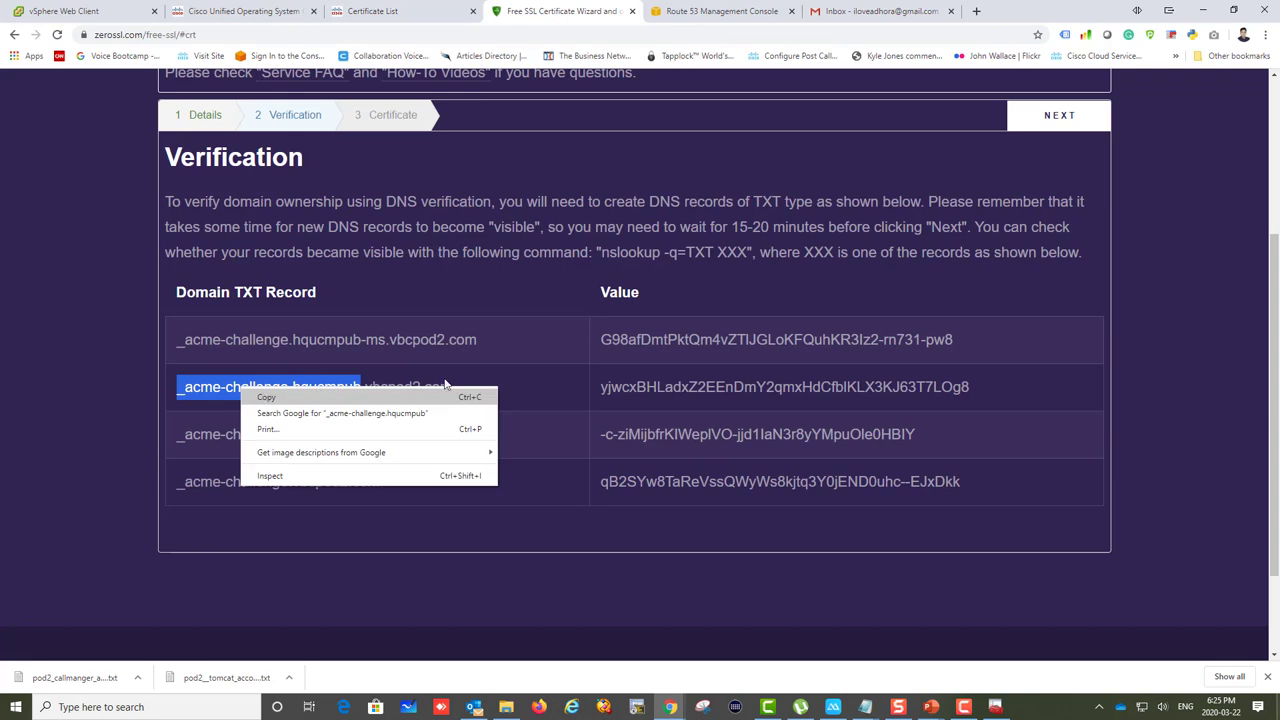
pyautogui.click(912, 388)
pyautogui.doubleClick(912, 388)
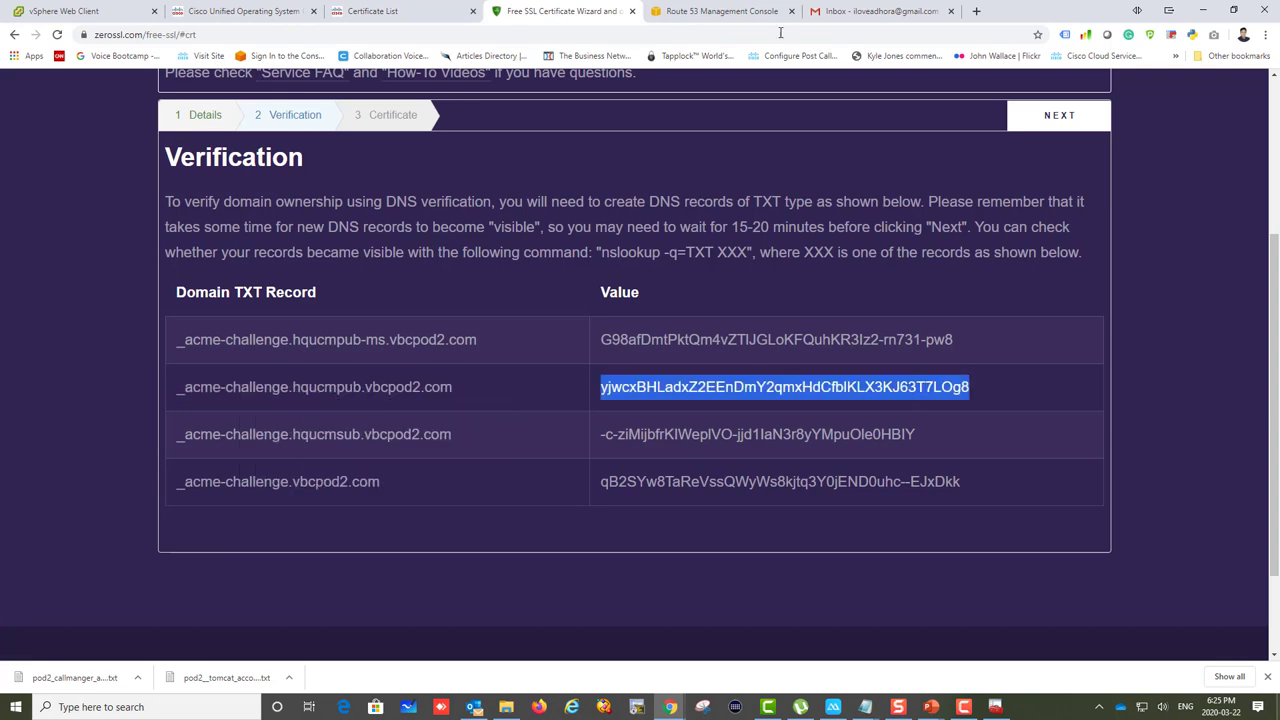
pyautogui.click(740, 11)
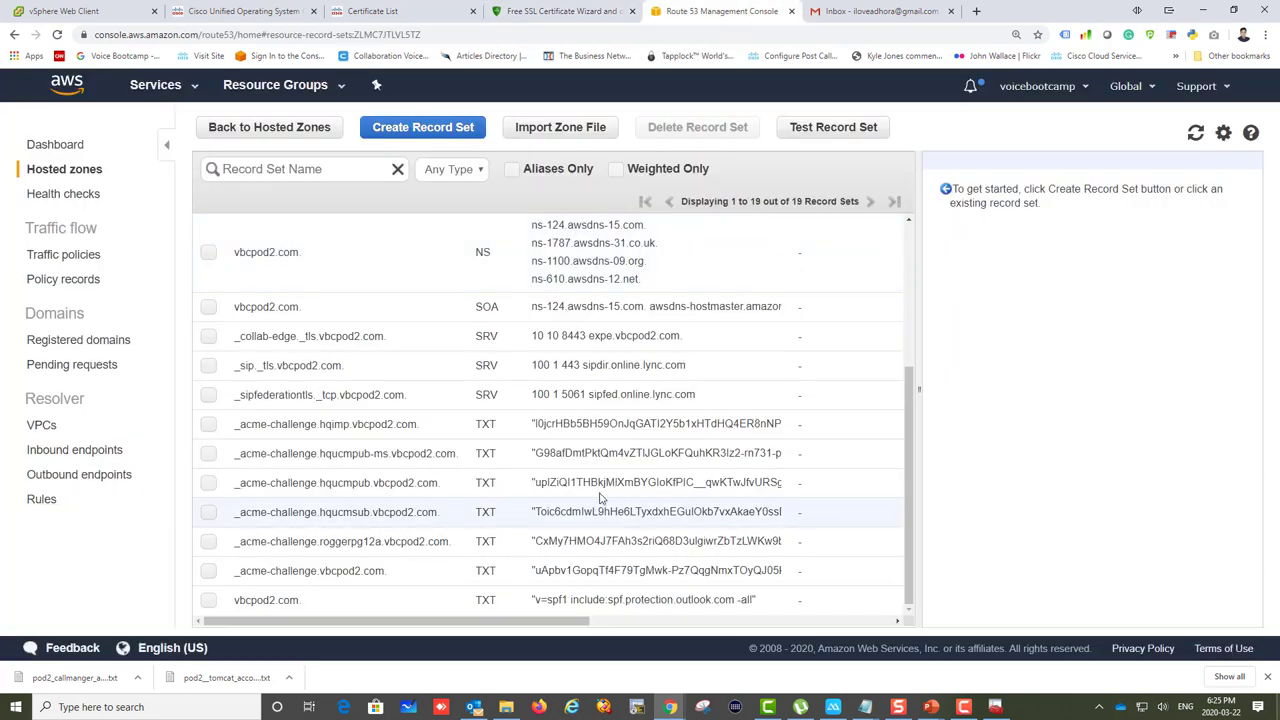
pyautogui.click(355, 487)
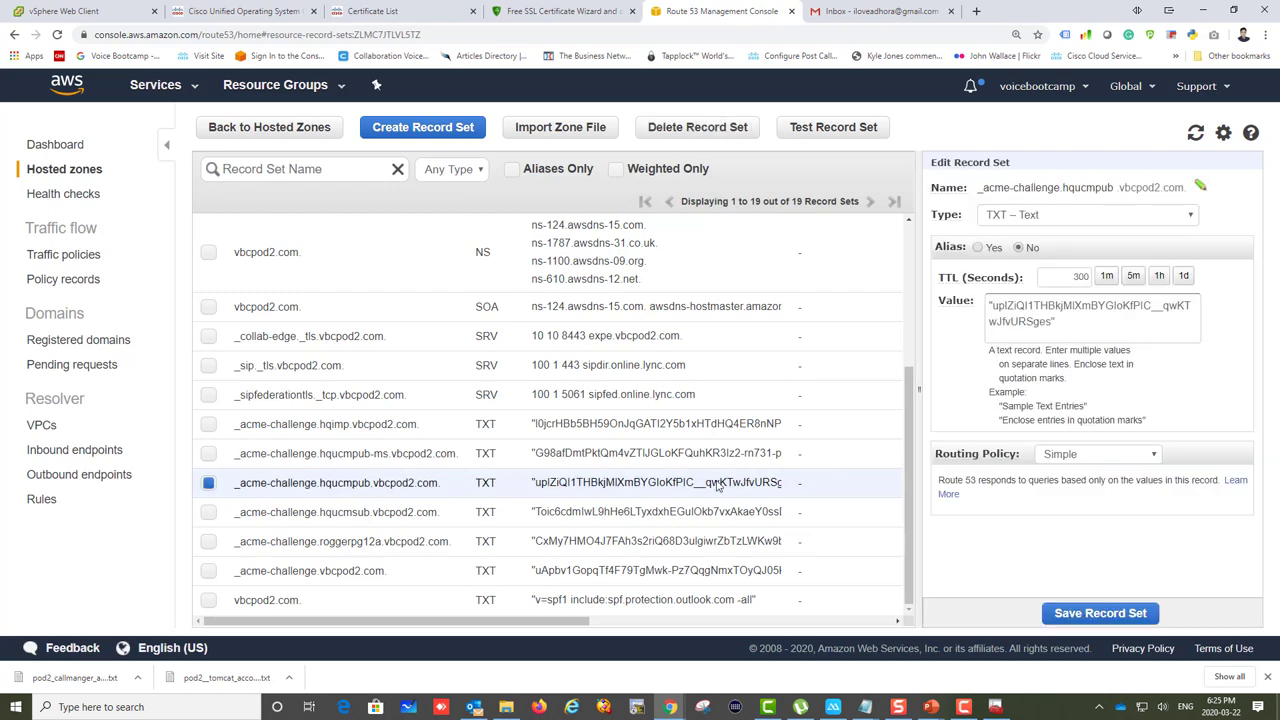
pyautogui.hotkey('ctrl', 'a')
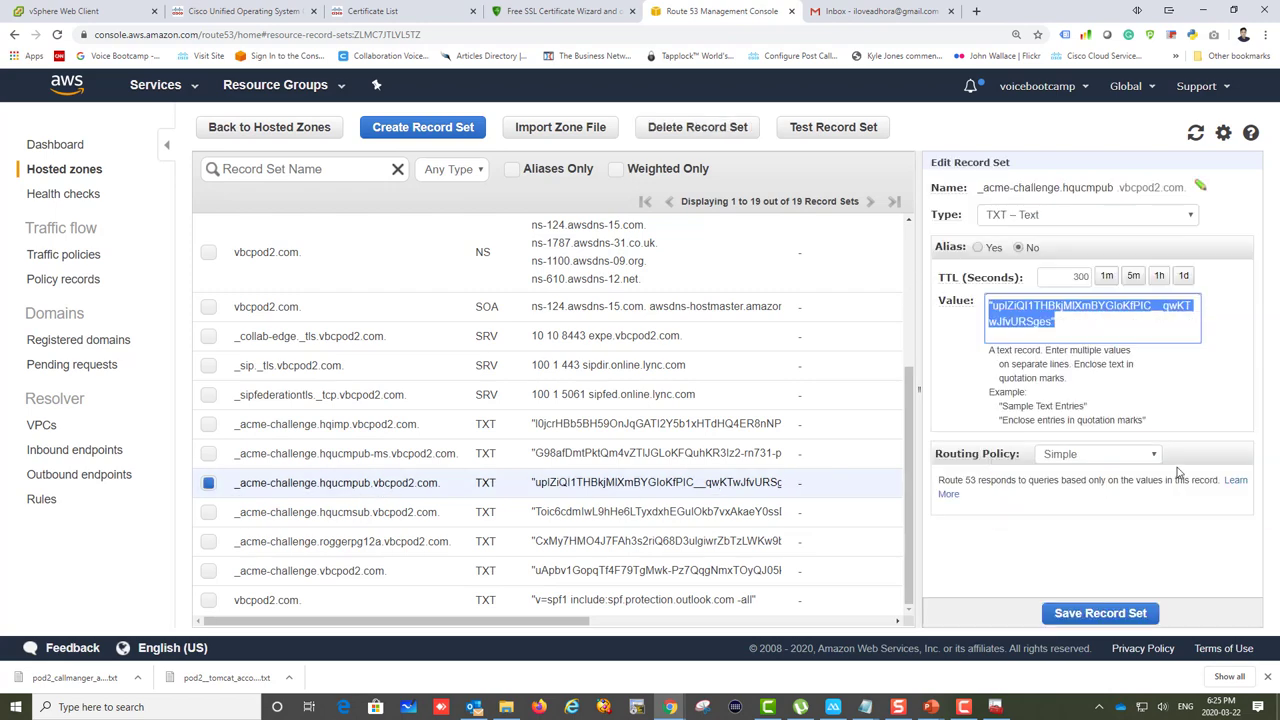
pyautogui.hotkey('ctrl', 'v')
pyautogui.click(1086, 615)
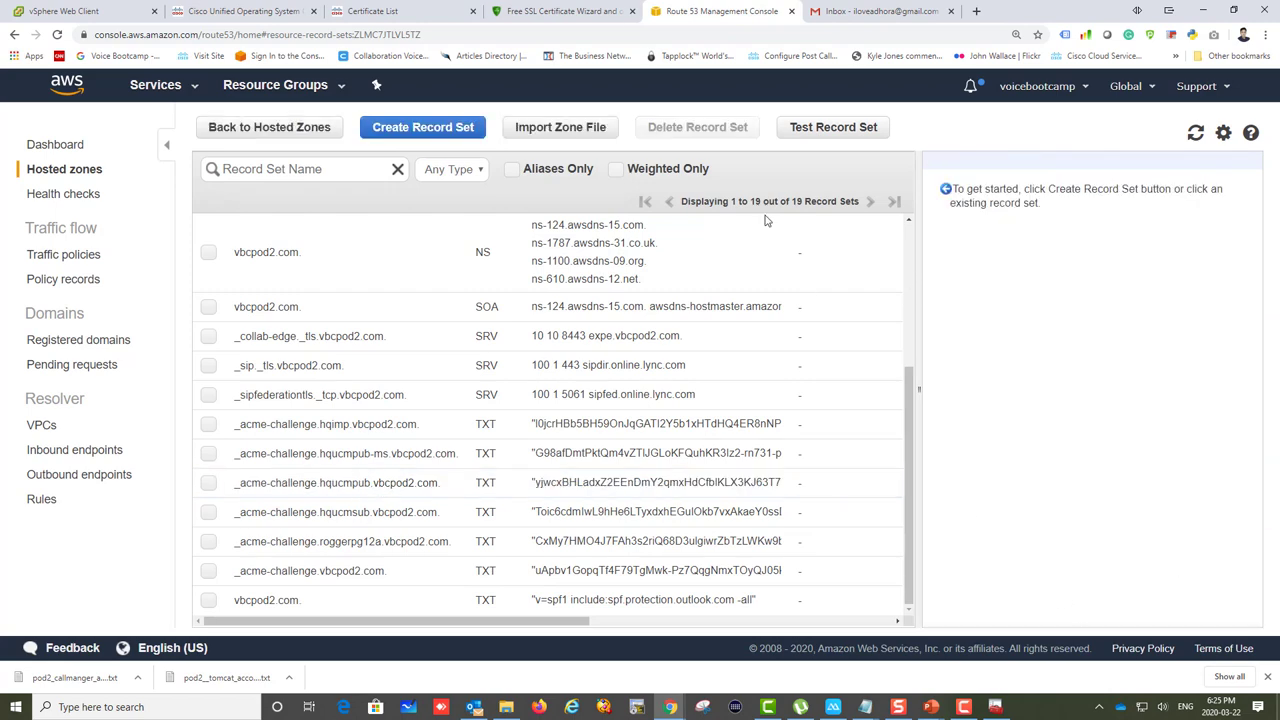
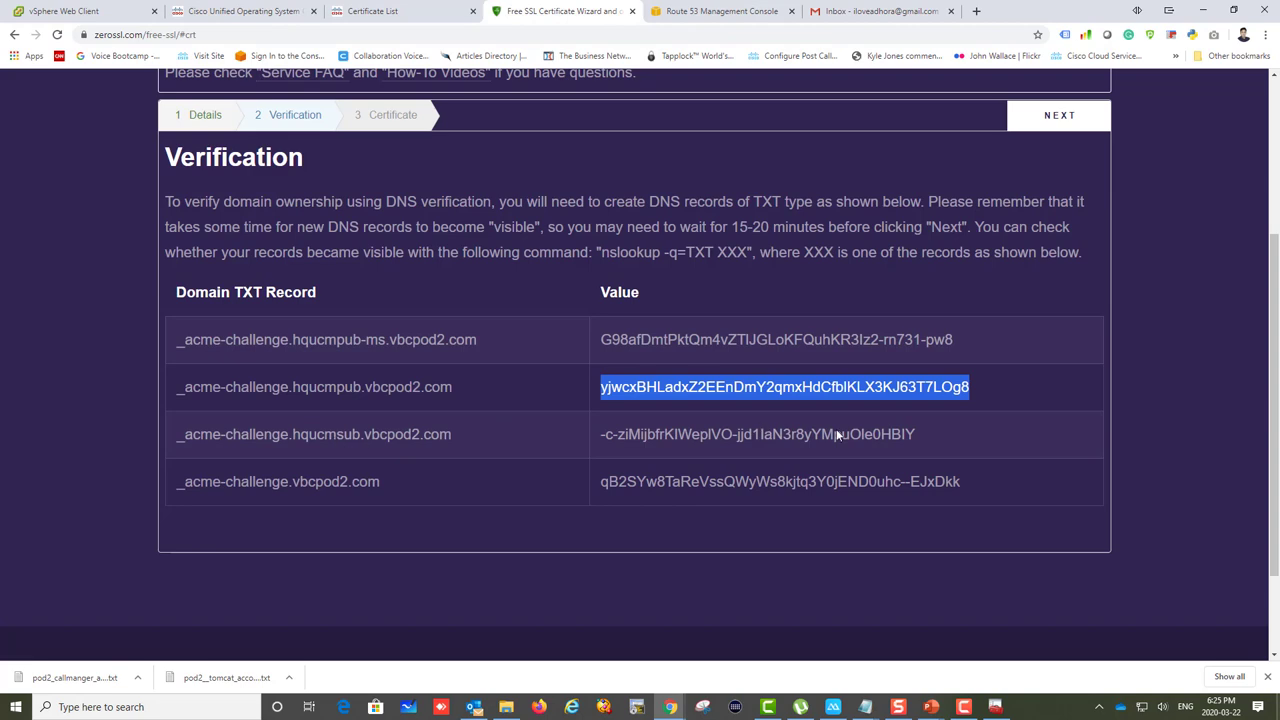
# Step: Copy ZeroSSL's hqucmsub value into the _acme-challenge.hqucmsub TXT record and save it
pyautogui.moveTo(928, 440); pyautogui.dragTo(600, 437)
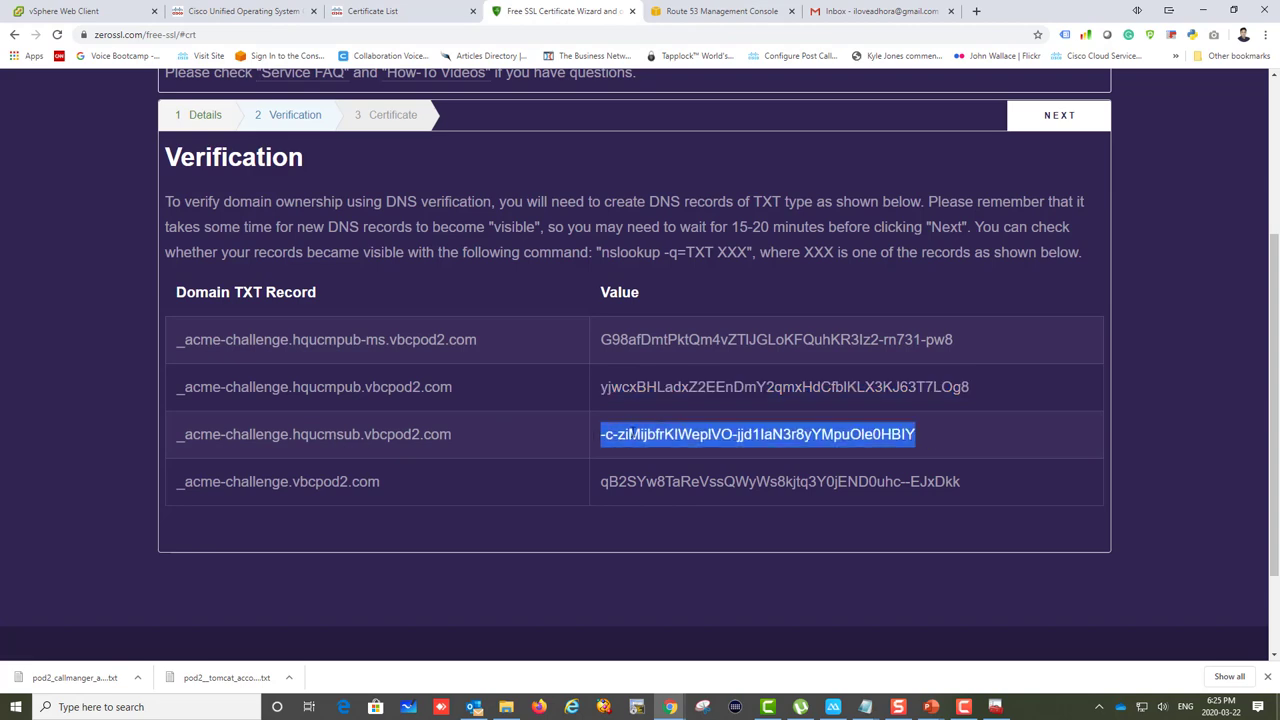
pyautogui.rightClick(655, 443)
pyautogui.click(656, 442)
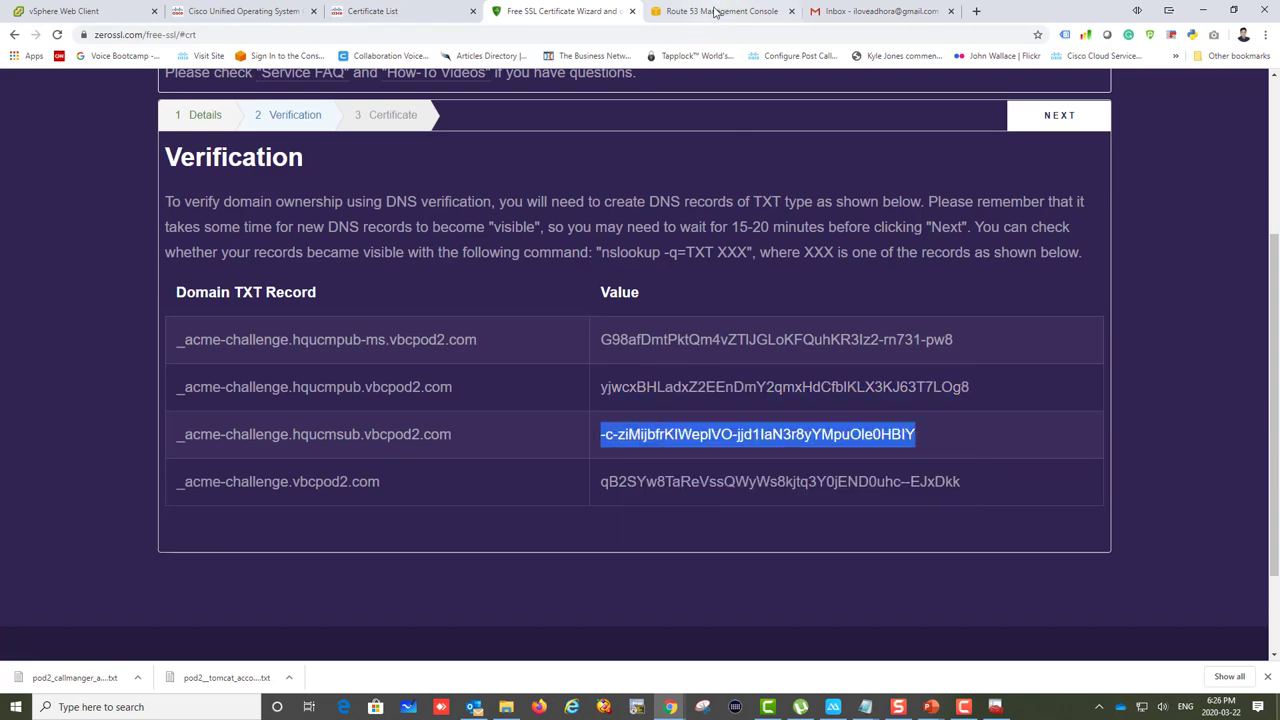
pyautogui.click(718, 11)
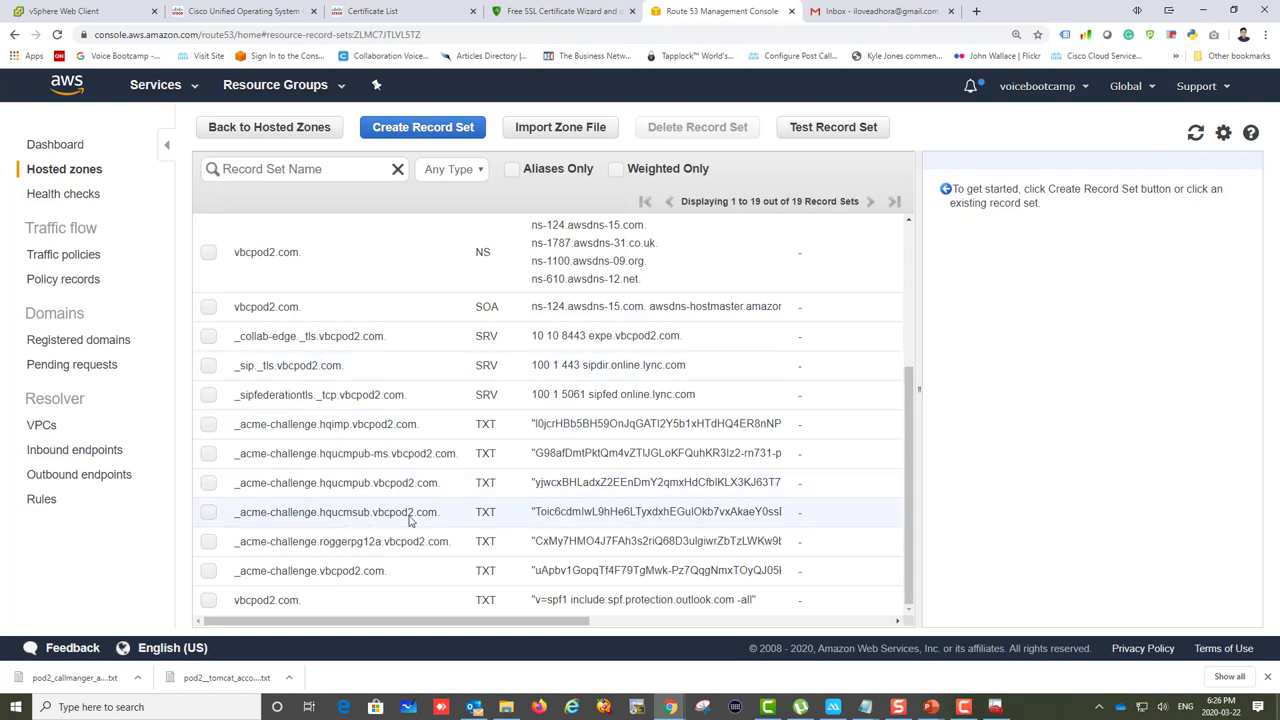
pyautogui.click(350, 515)
pyautogui.click(1079, 336)
pyautogui.hotkey('ctrl', 'a')
pyautogui.hotkey('ctrl', 'v')
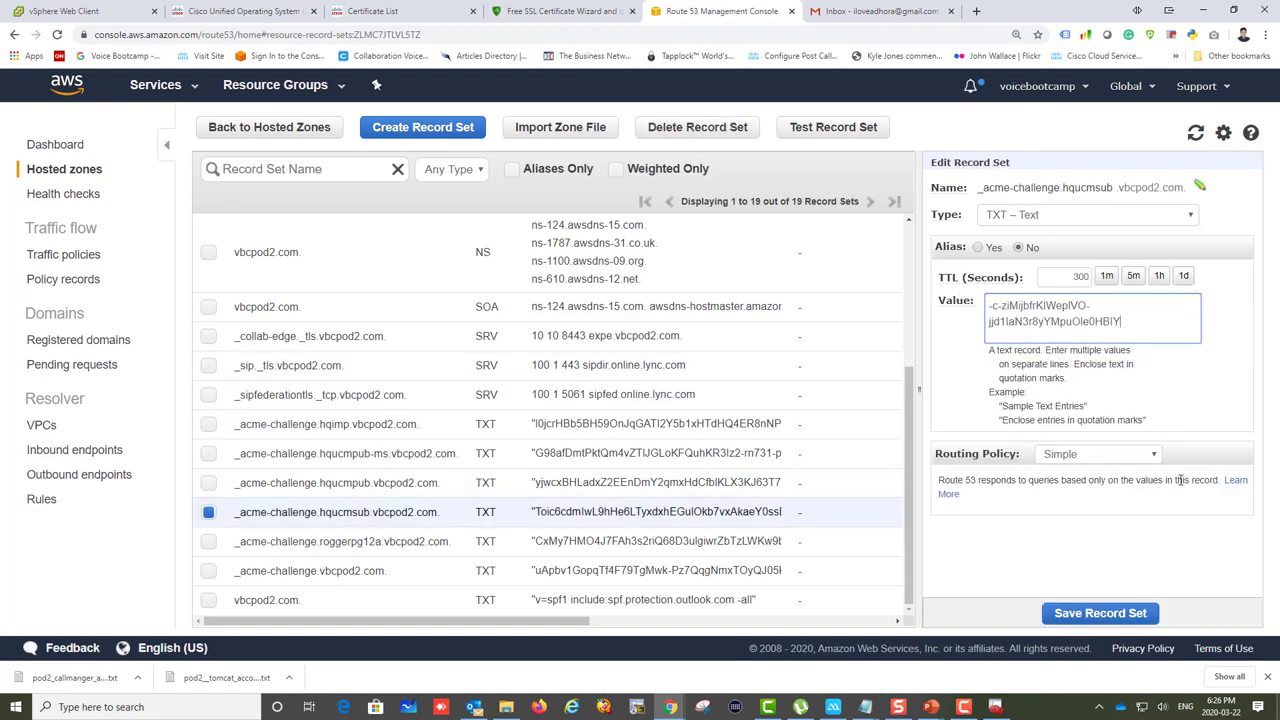
pyautogui.click(1205, 414)
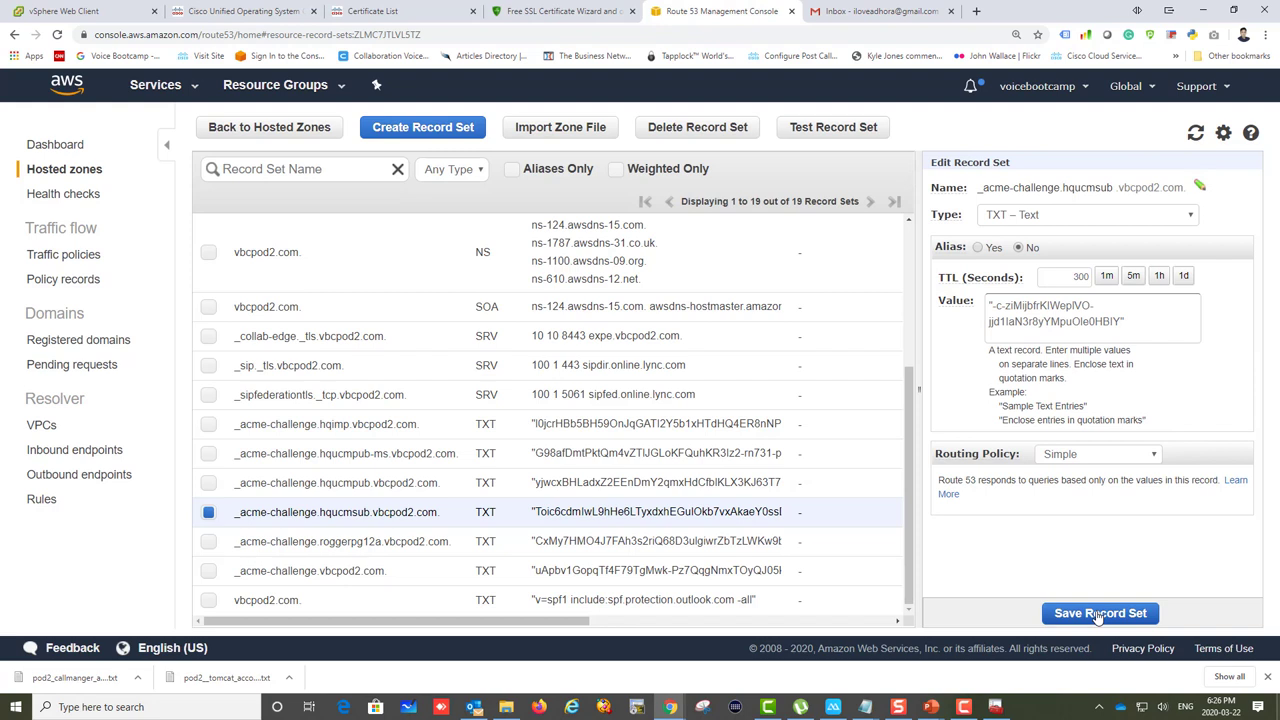
pyautogui.click(1099, 615)
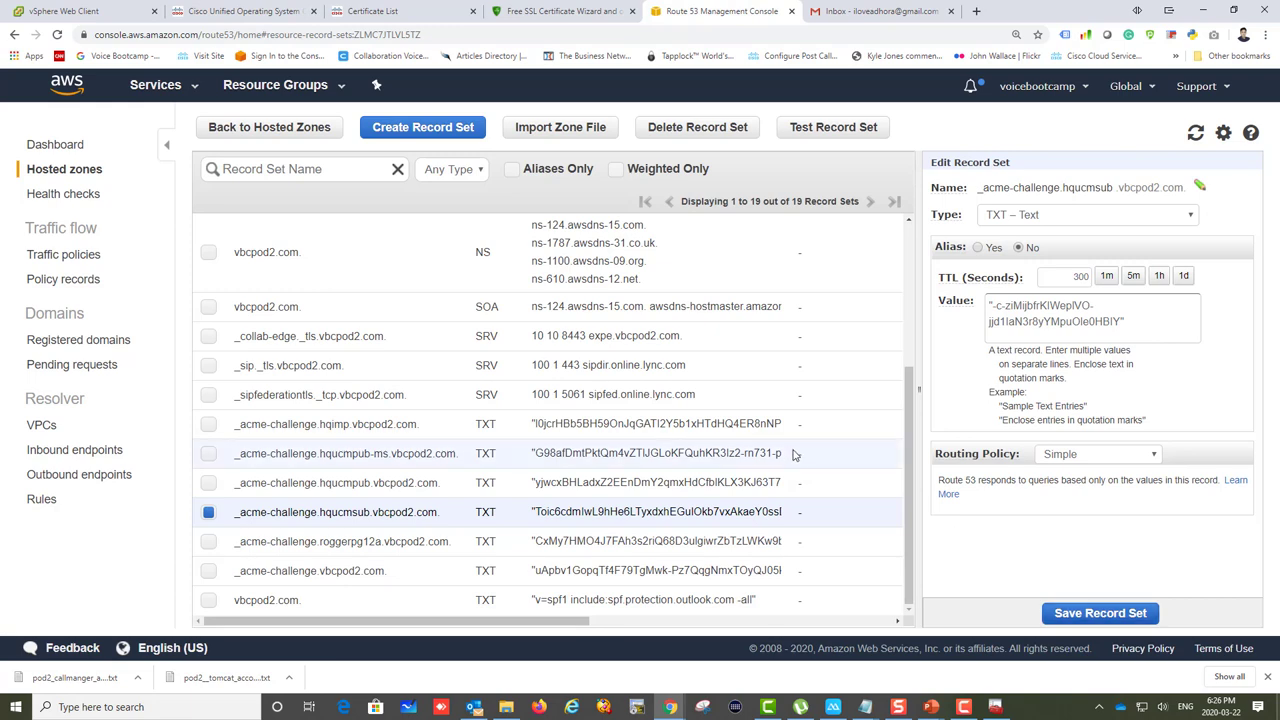
# Step: Copy ZeroSSL's vbcpod2.com value into the _acme-challenge.vbcpod2.com TXT record and save it
pyautogui.click(1079, 615)
pyautogui.hotkey('ctrl', 'shift', 'Tab')
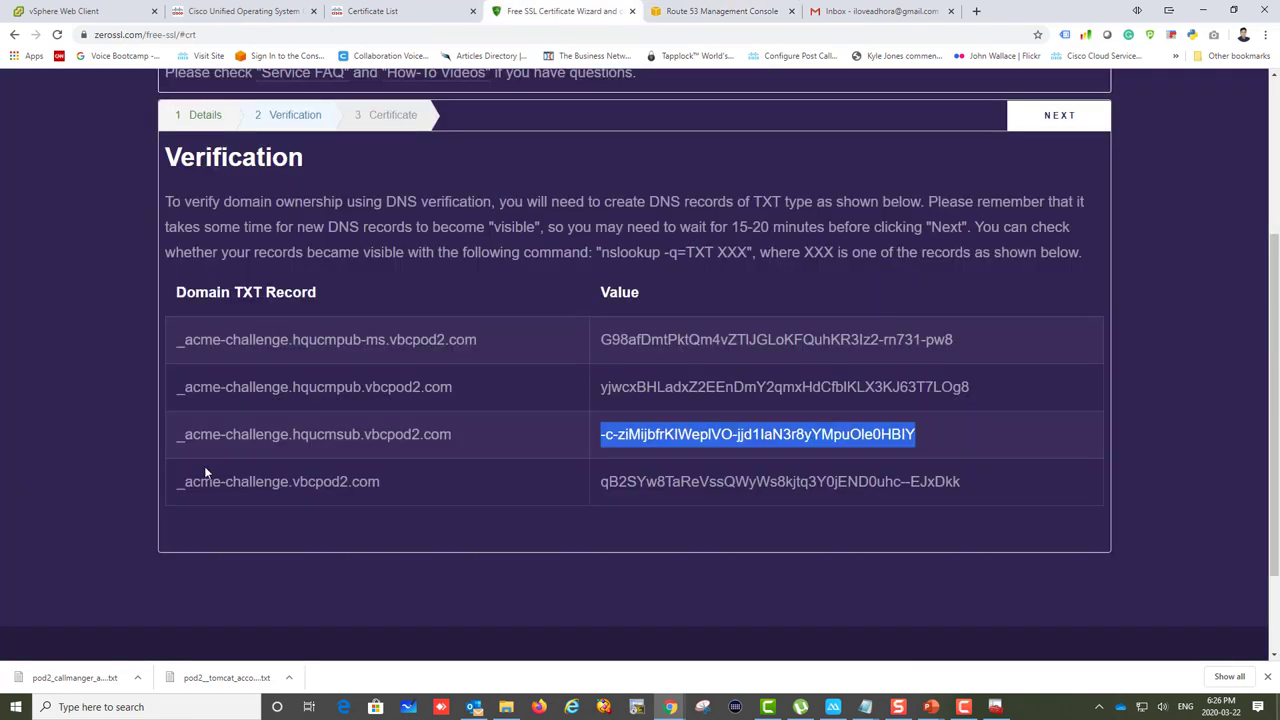
pyautogui.moveTo(966, 483); pyautogui.dragTo(598, 483)
pyautogui.rightClick(658, 489)
pyautogui.click(658, 489)
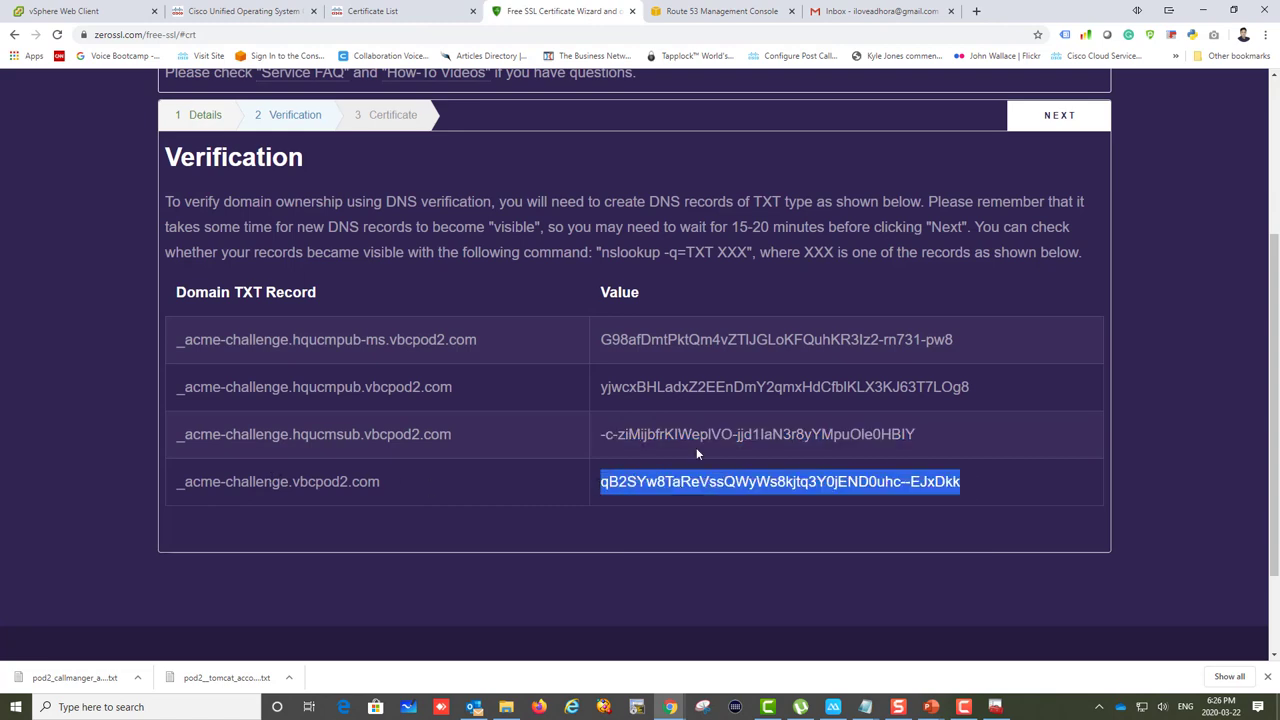
pyautogui.click(735, 10)
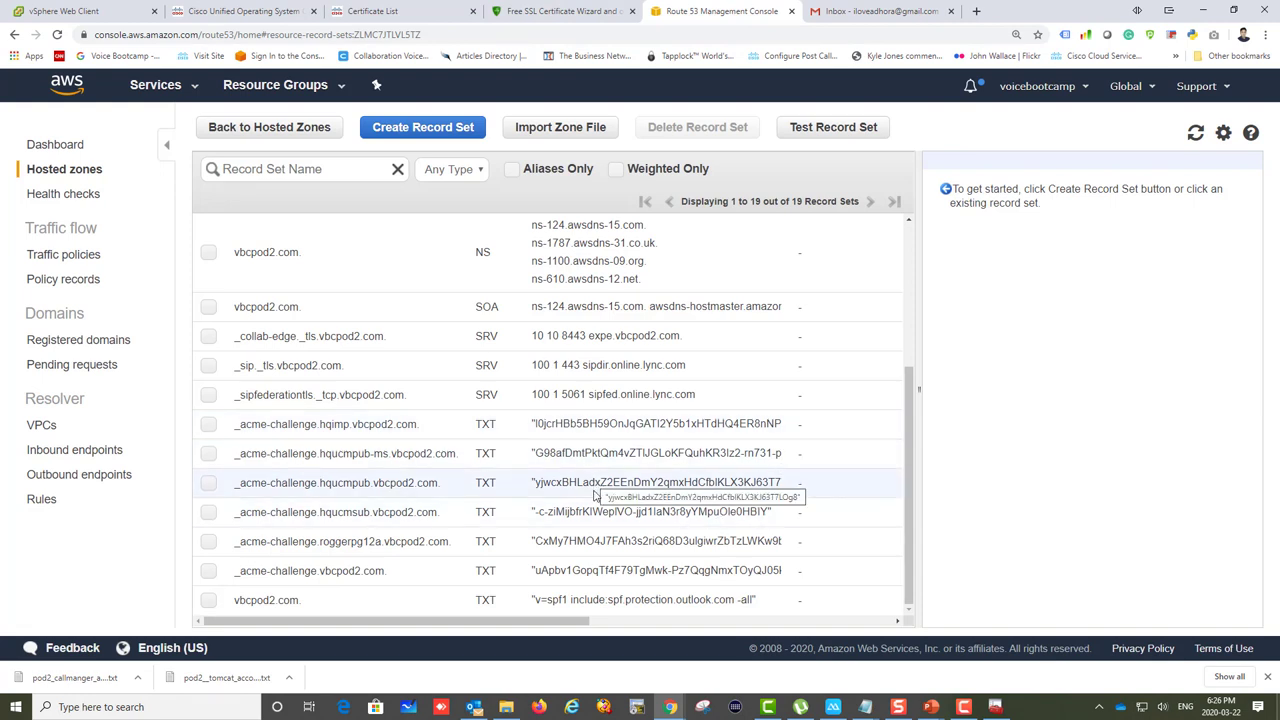
pyautogui.click(452, 575)
pyautogui.tripleClick(1130, 327)
pyautogui.hotkey('ctrl', 'v')
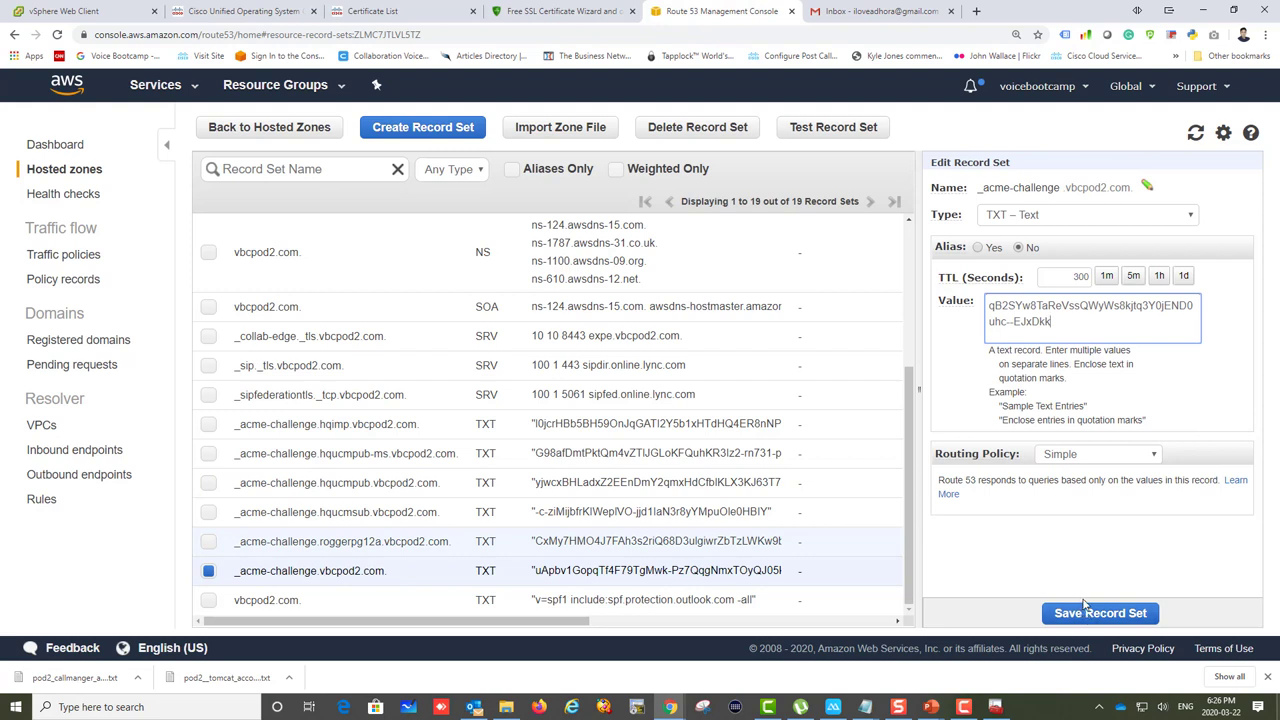
pyautogui.click(1087, 565)
pyautogui.click(1100, 613)
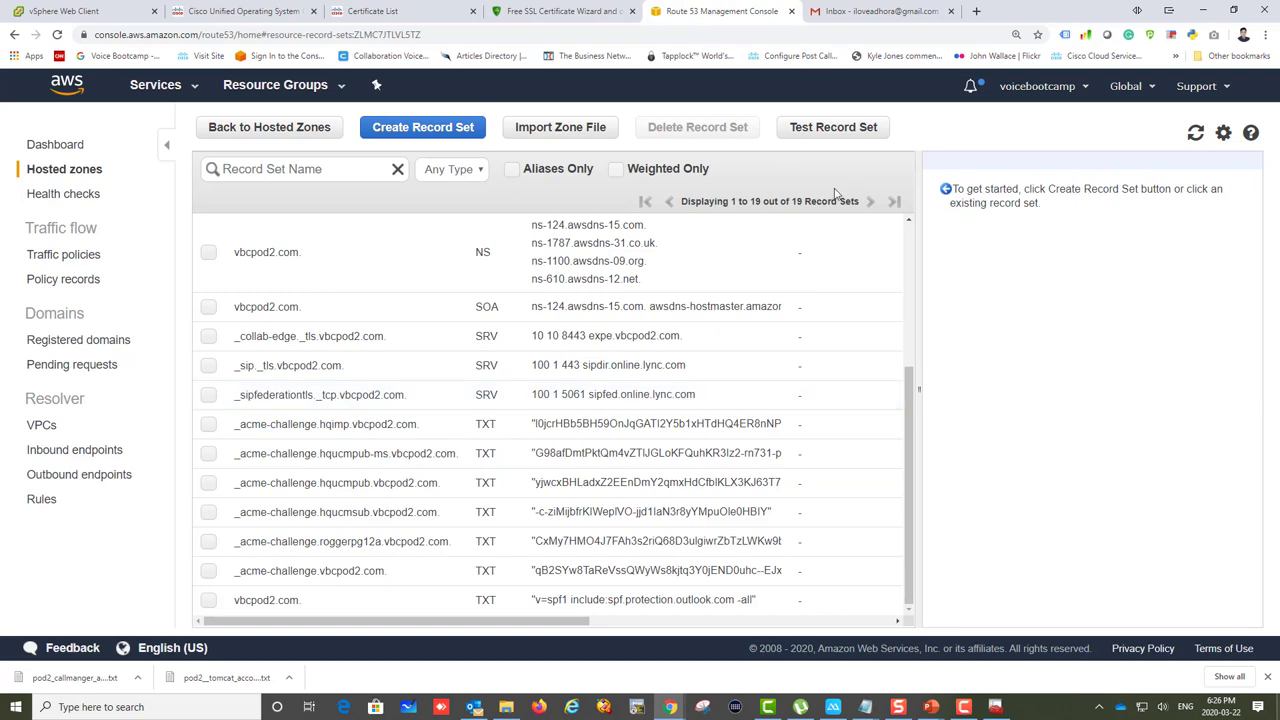
# Step: Refresh the Route 53 record list to confirm the updated TXT values
pyautogui.click(1196, 134)
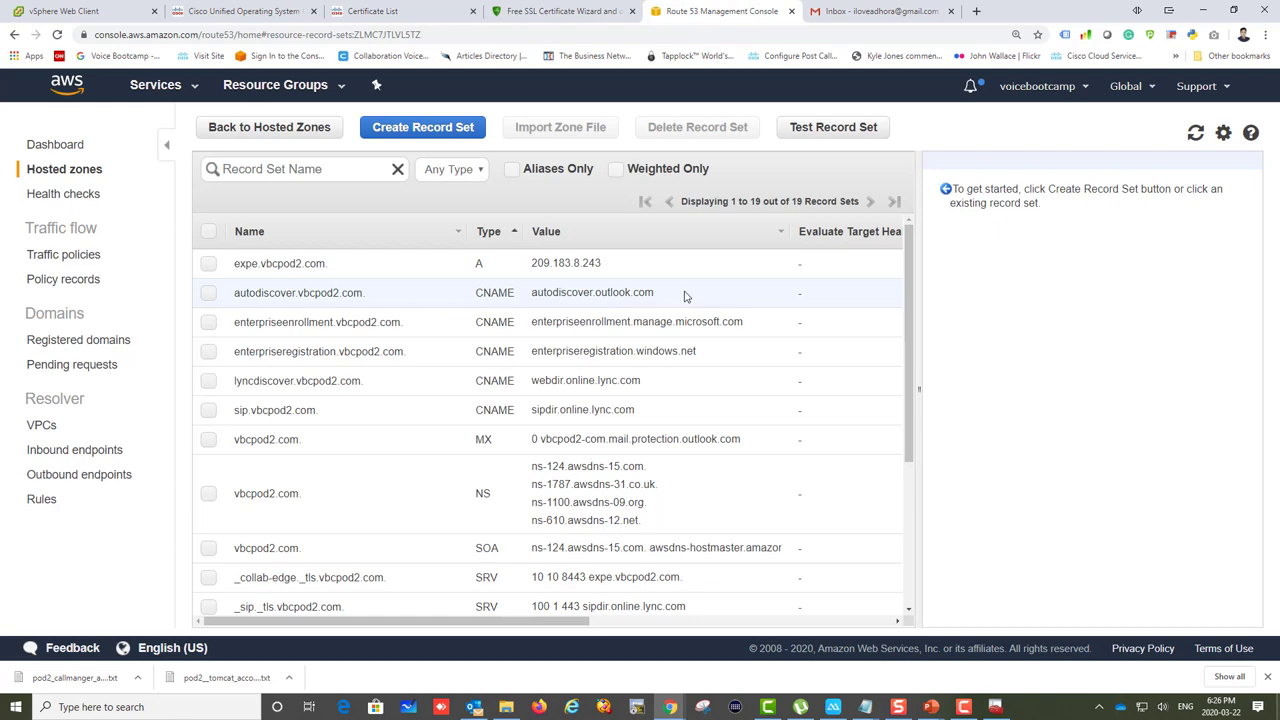
pyautogui.click(538, 17)
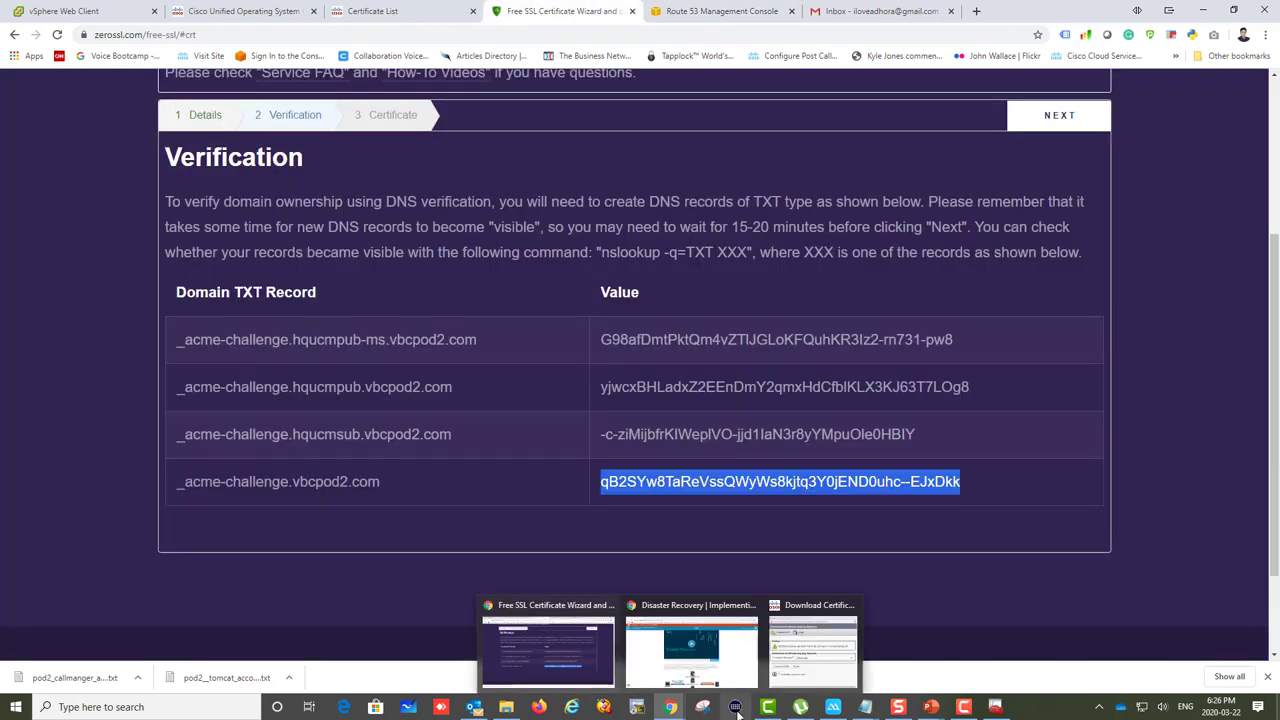
pyautogui.click(224, 707)
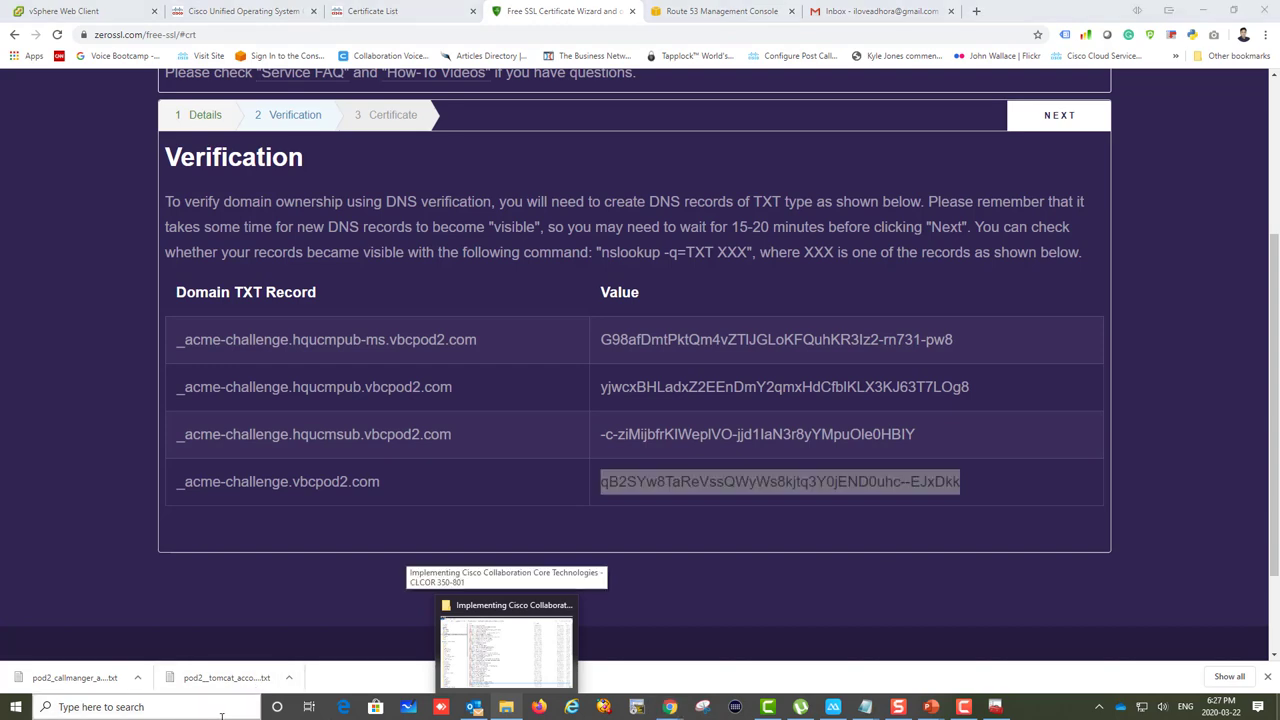
# Step: Flush the Windows DNS cache with ipconfig /flushdns in Command Prompt
pyautogui.write('cmd')
pyautogui.press('Return')
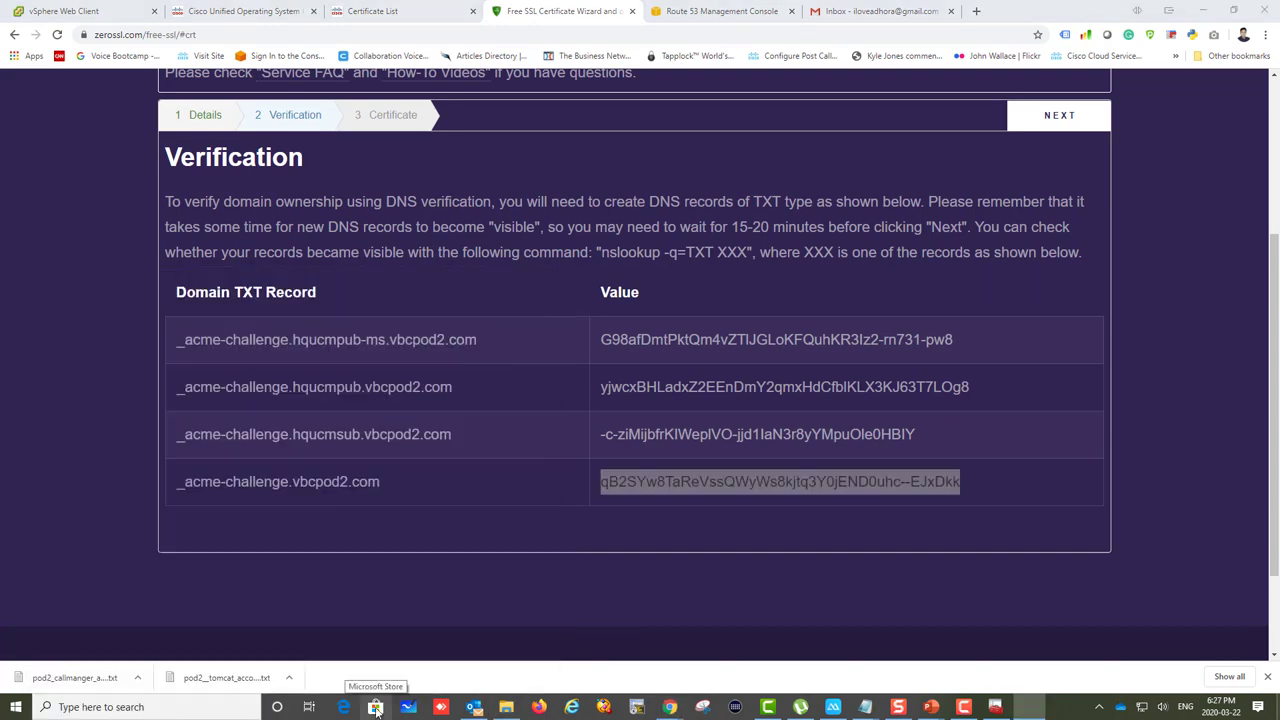
pyautogui.write('ipconfig /flushdns')
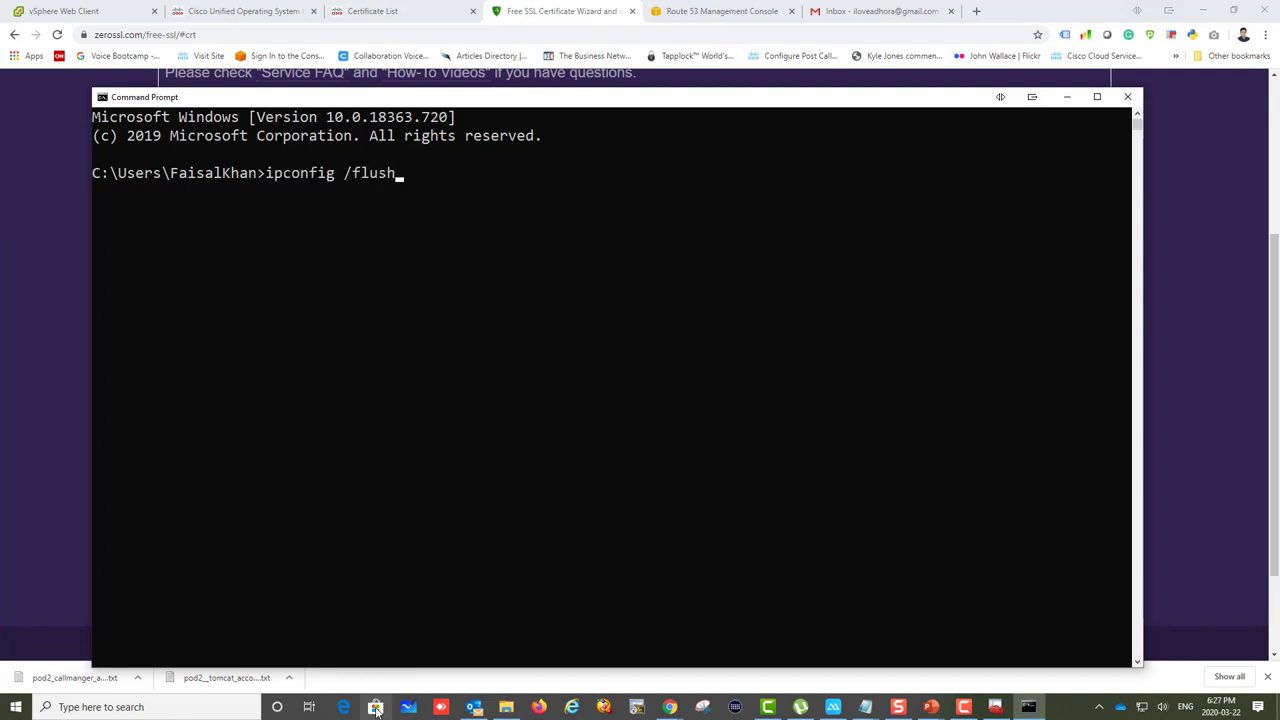
pyautogui.press('Return')
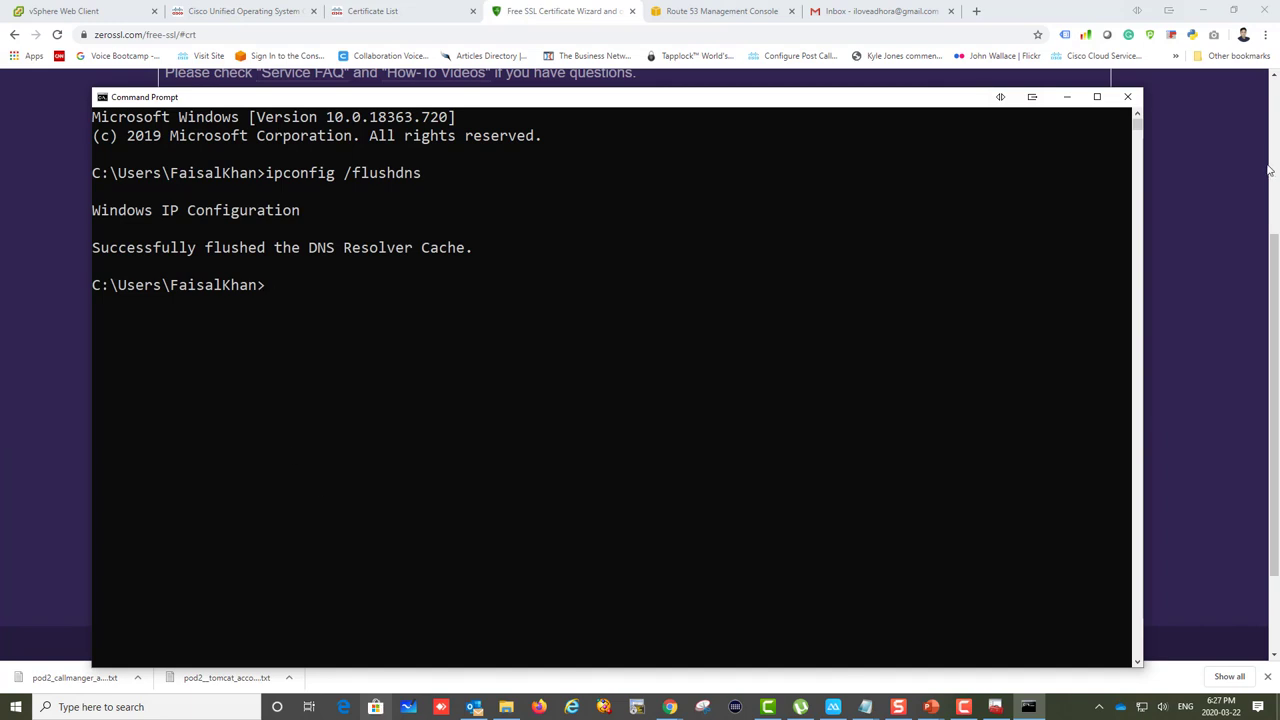
# Step: Submit the domain verification on the ZeroSSL page
pyautogui.click(1168, 389)
pyautogui.click(952, 288)
pyautogui.click(1056, 120)
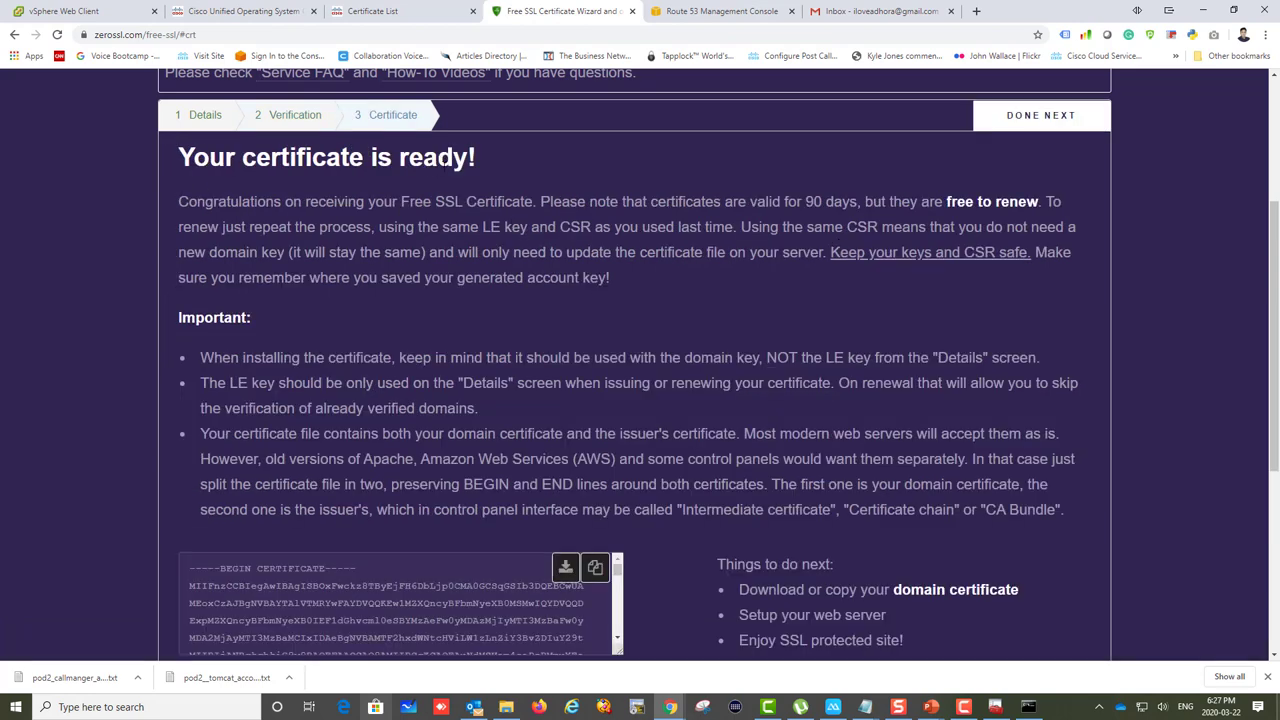
# Step: Save the issued certificate as pod2_callmanager with All Files type in the Desktop PDF folder
pyautogui.scroll(-2, 576, 350)
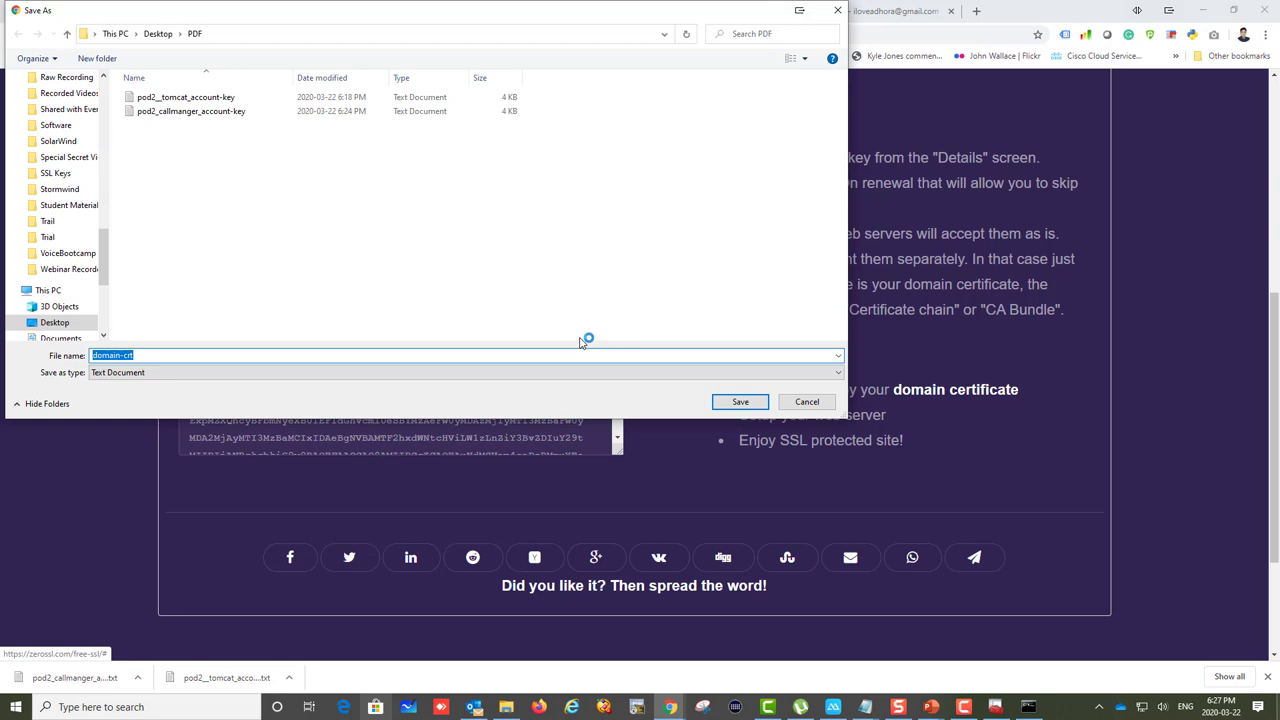
pyautogui.press('Tab')
pyautogui.press('Down')
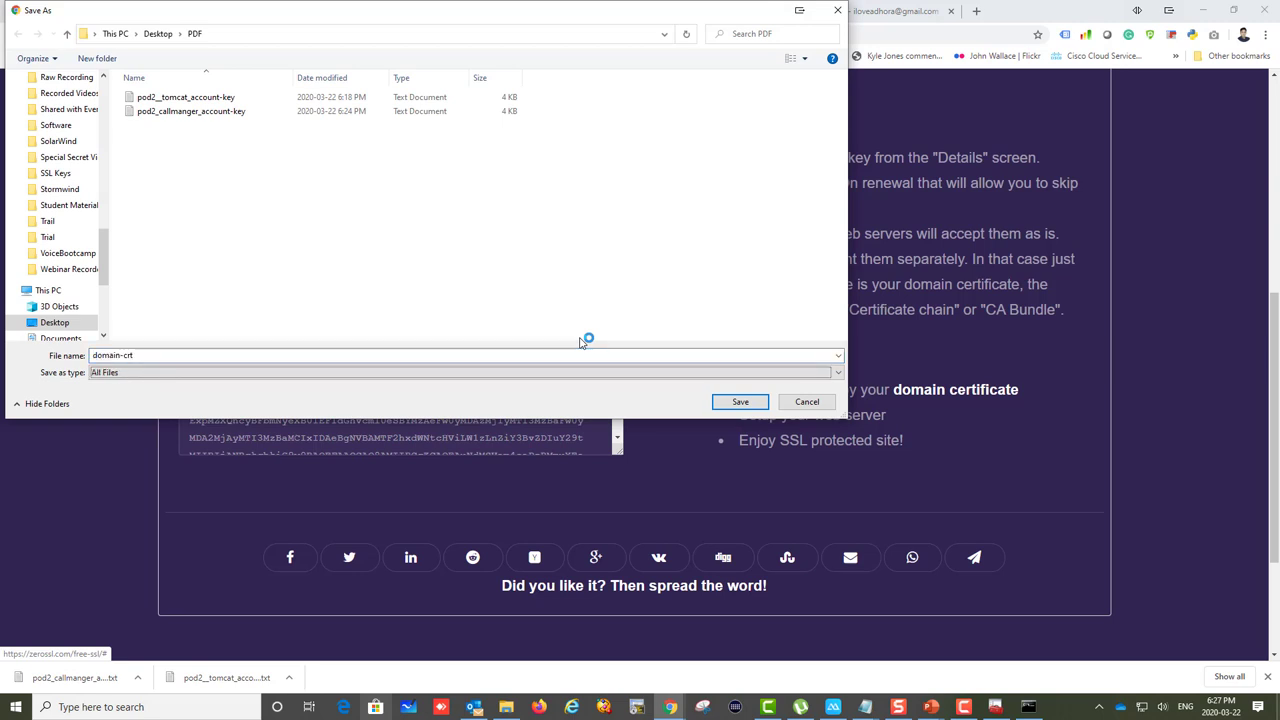
pyautogui.hotkey('shift', 'Tab')
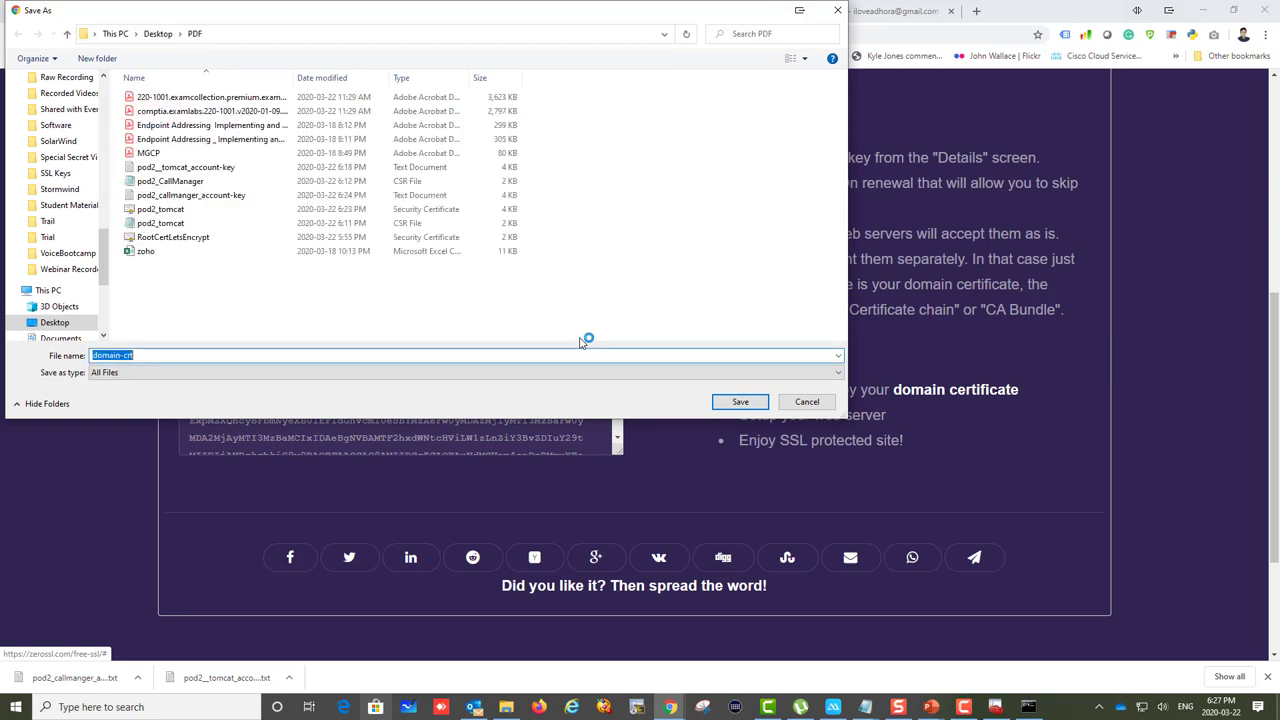
pyautogui.write('pod2_callm')
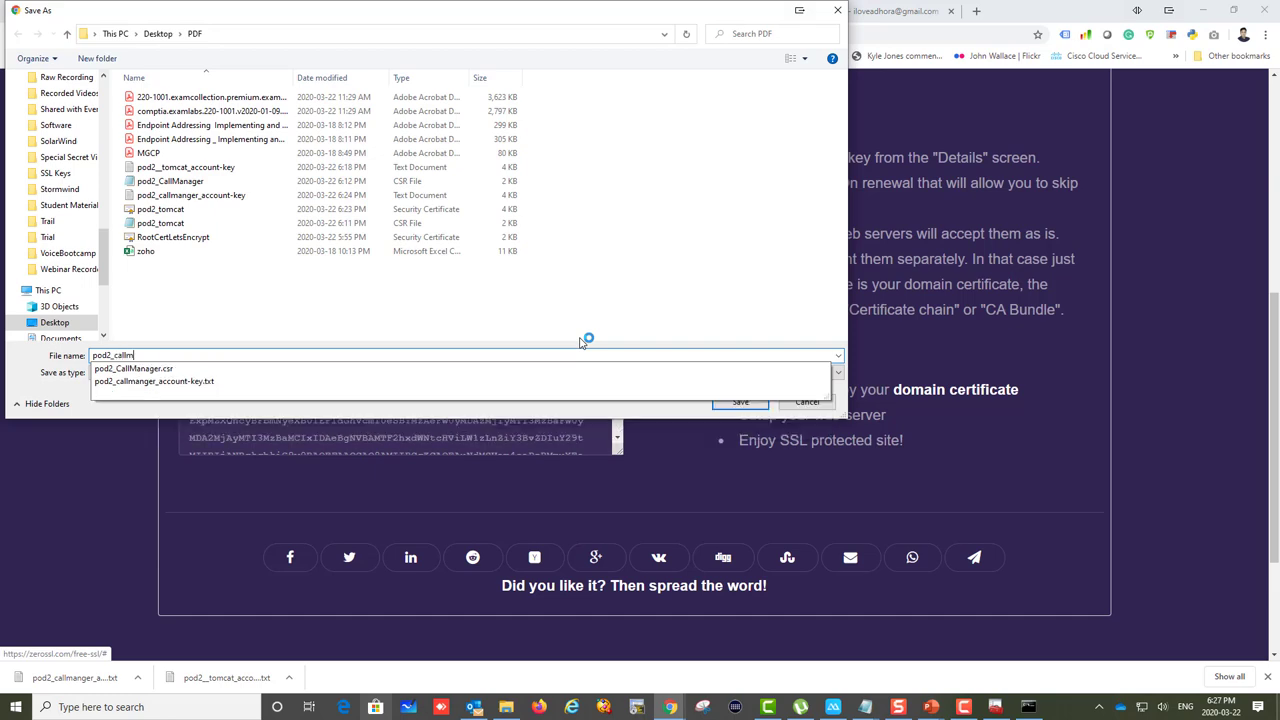
pyautogui.write('anager.crt')
pyautogui.press('Return')
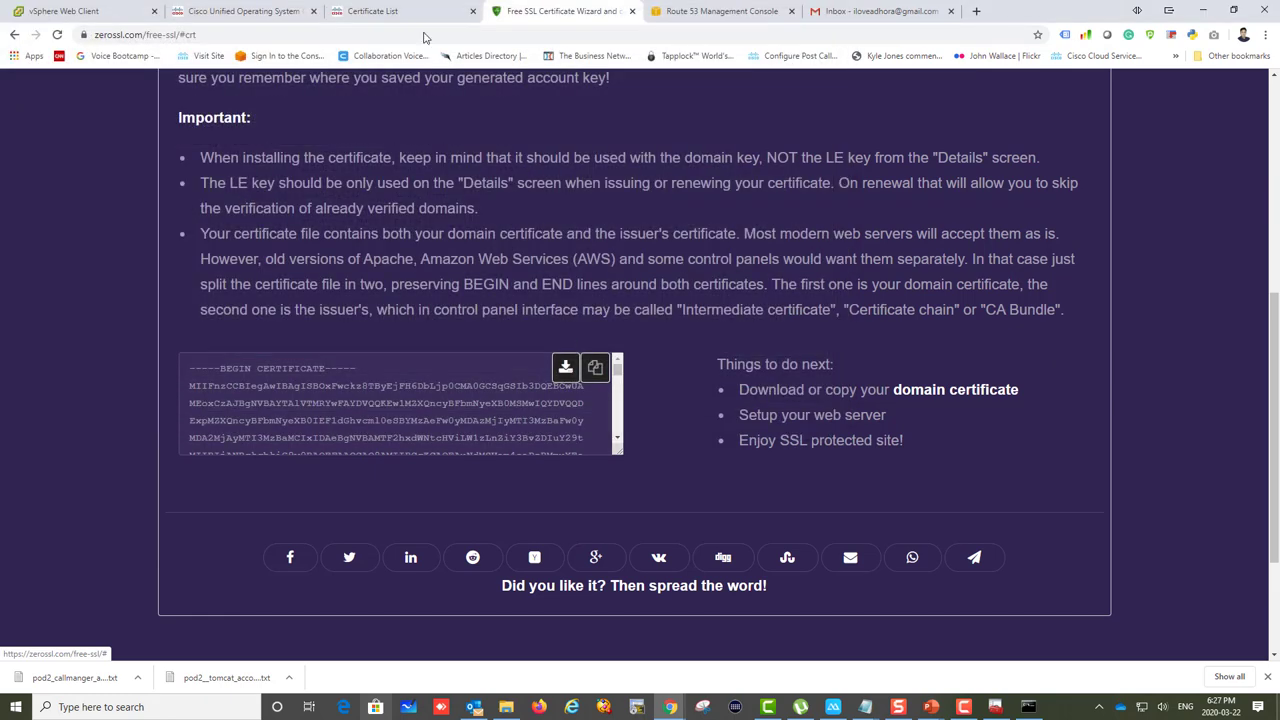
pyautogui.click(363, 12)
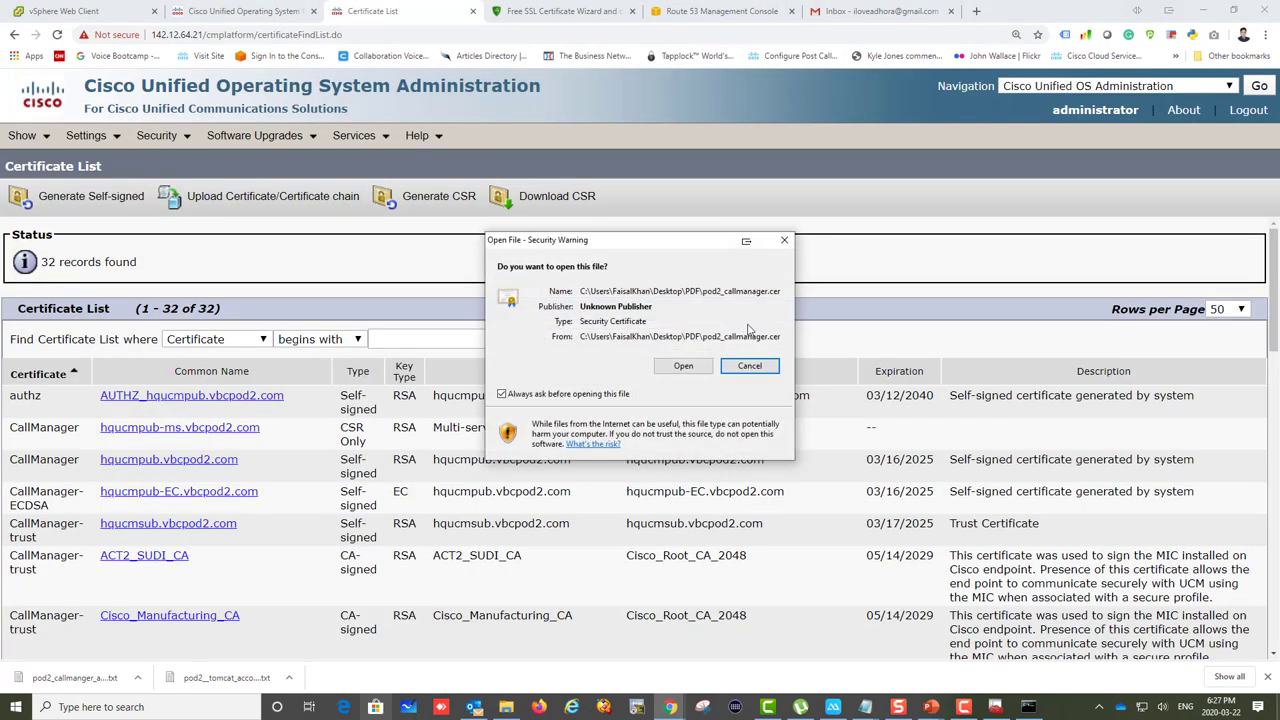
# Step: Start a certificate upload with purpose tomcat-trust and browse to the Desktop PDF folder
pyautogui.click(749, 366)
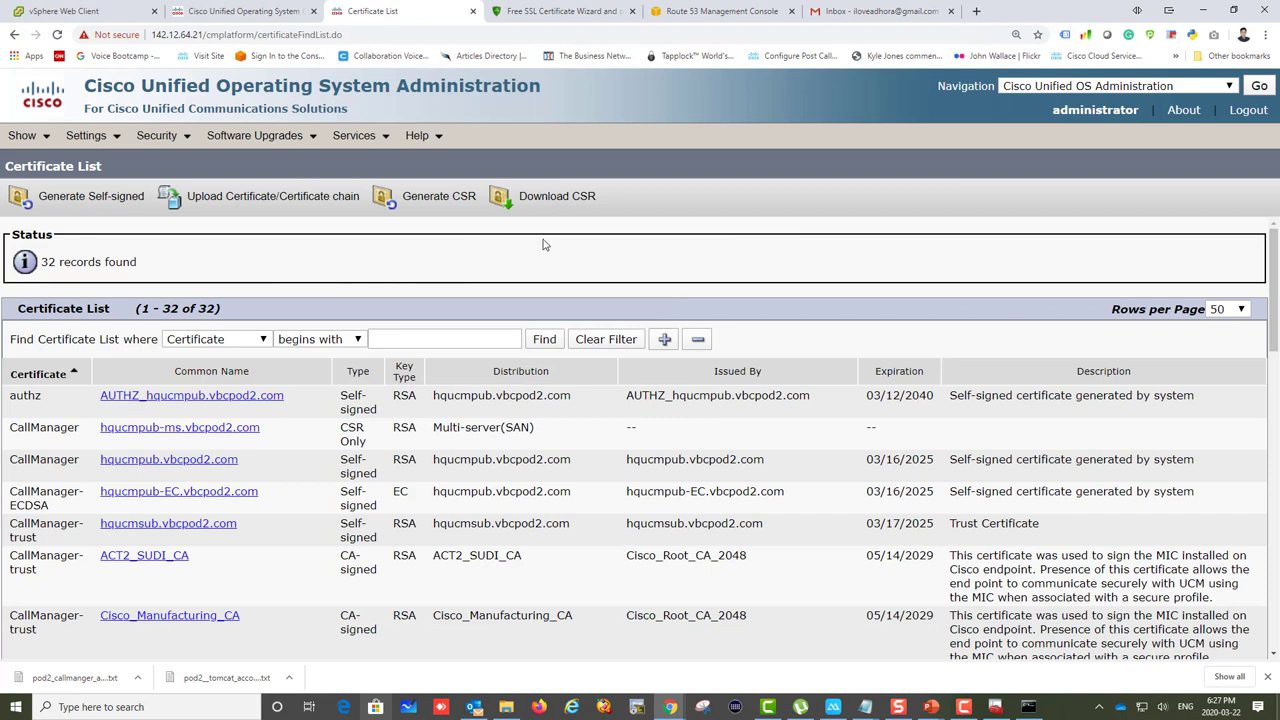
pyautogui.click(248, 204)
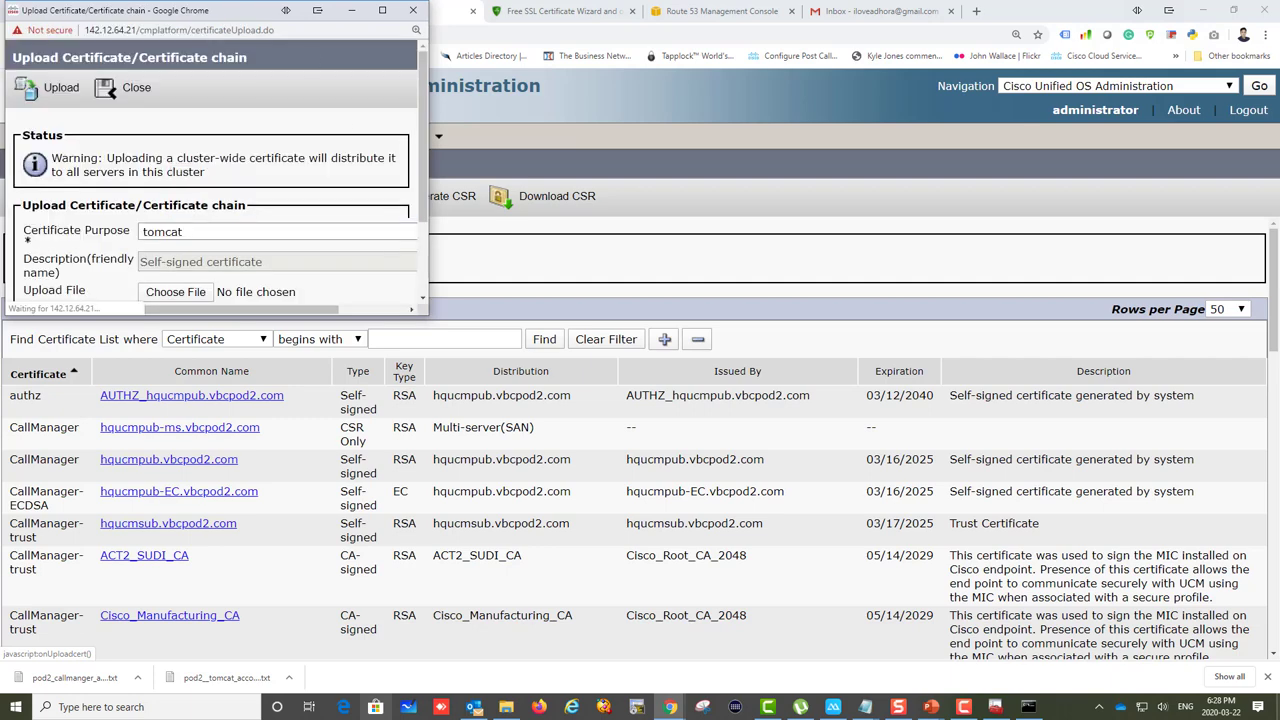
pyautogui.moveTo(425, 314); pyautogui.dragTo(692, 470)
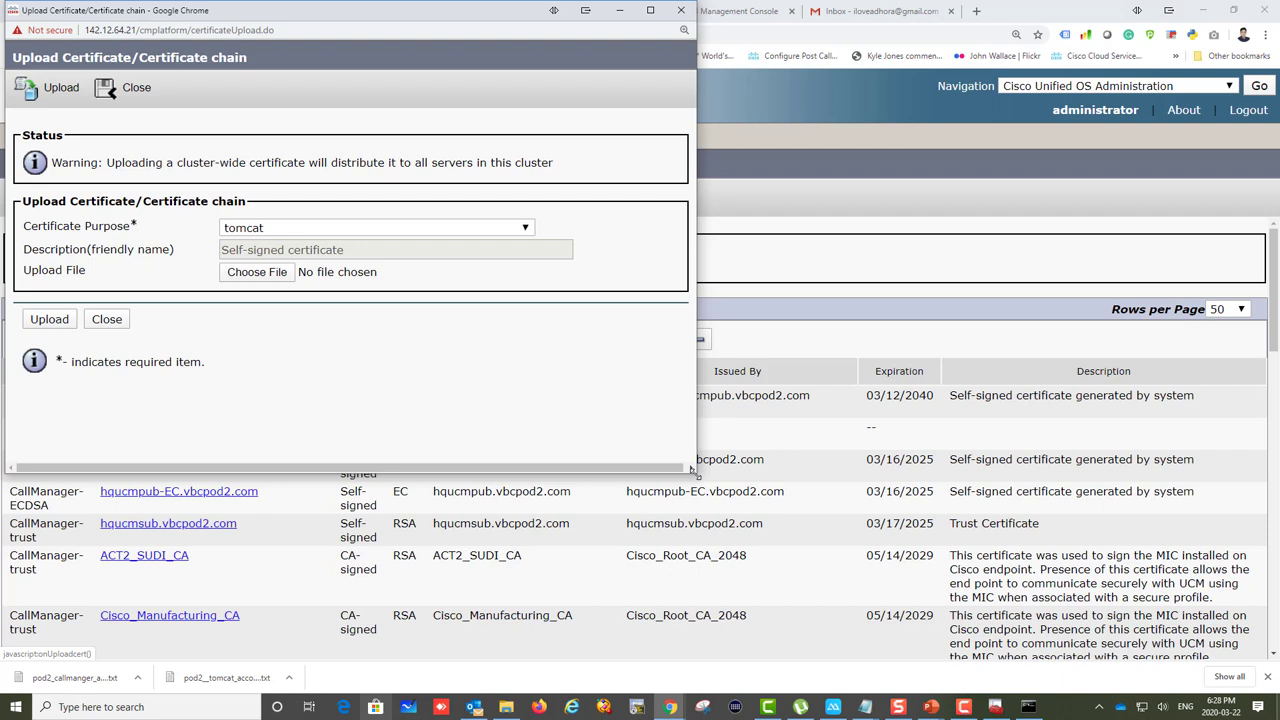
pyautogui.click(316, 229)
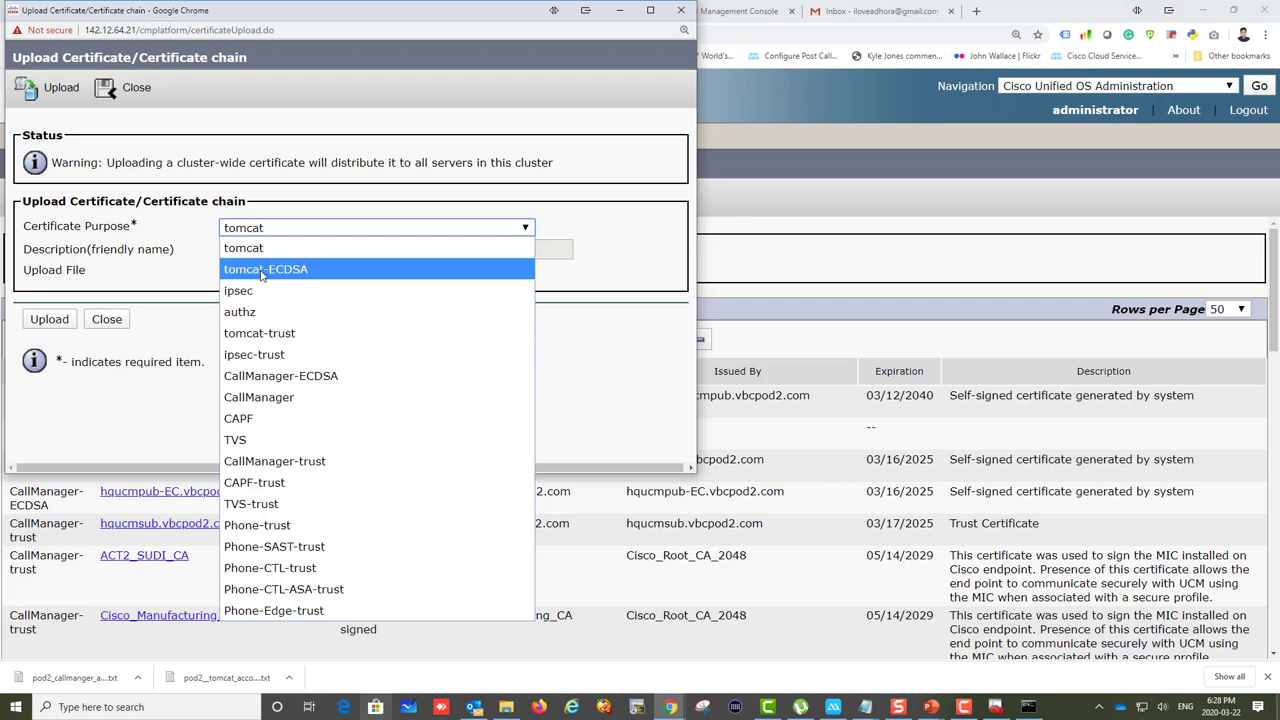
pyautogui.click(265, 333)
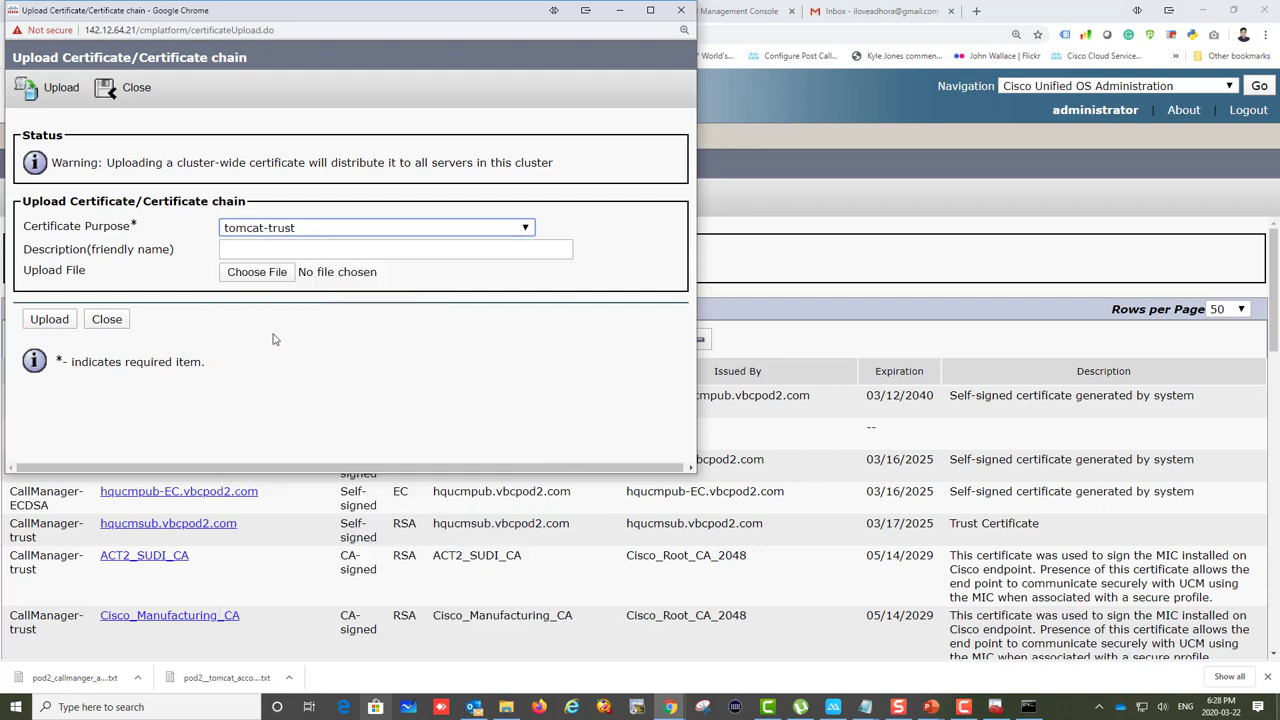
pyautogui.click(252, 280)
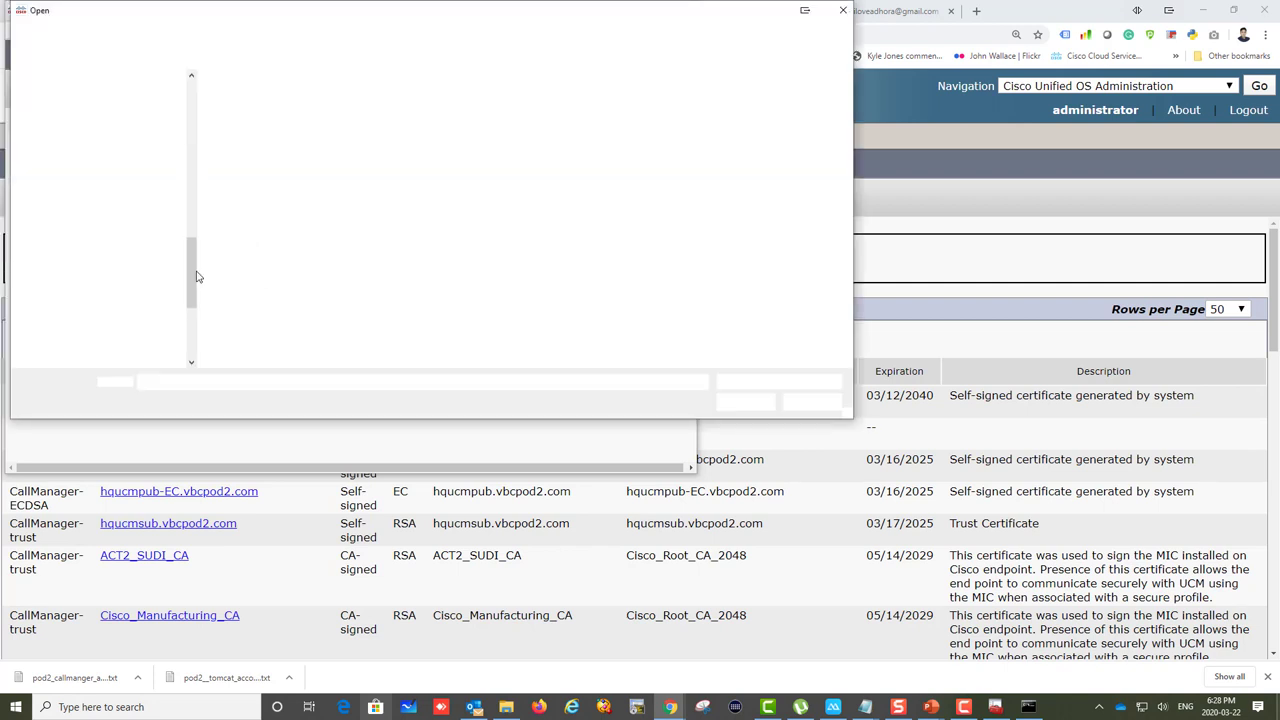
pyautogui.moveTo(196, 278); pyautogui.dragTo(201, 93)
pyautogui.click(52, 215)
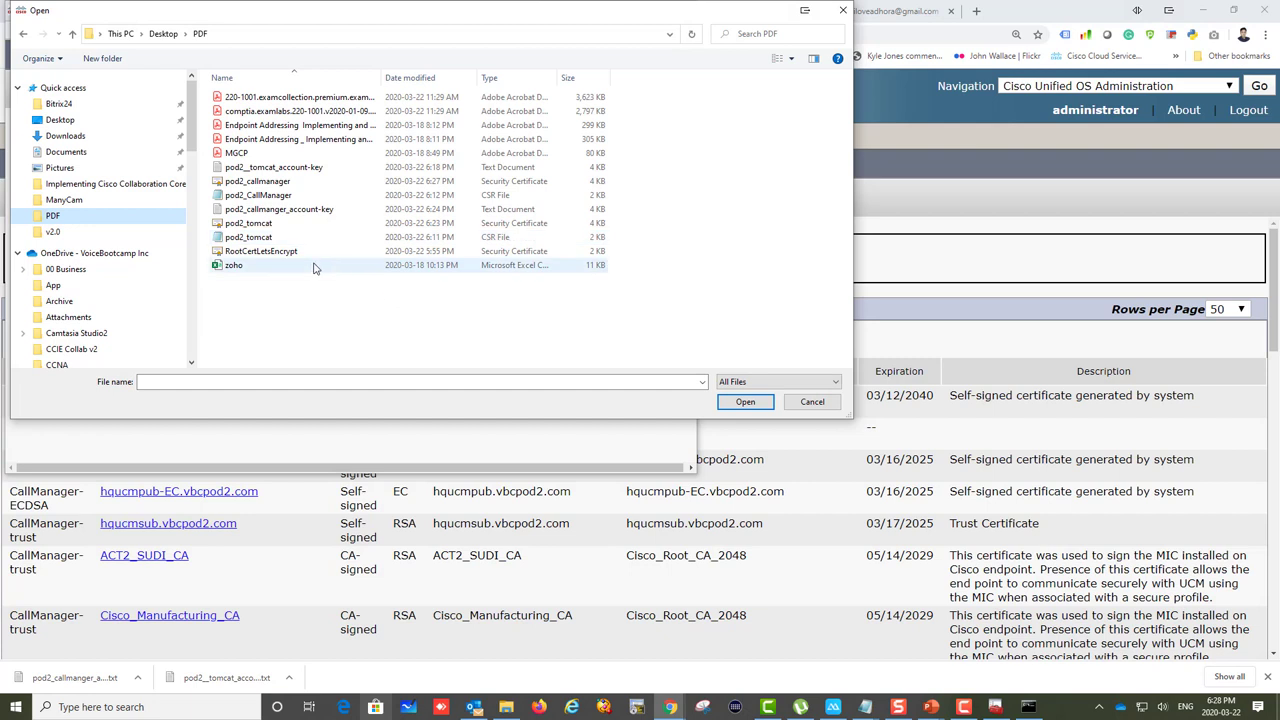
# Step: Upload RootCertLetsEncrypt as tomcat-trust with description 'Root Certificate from ZeroSSL'
pyautogui.click(240, 223)
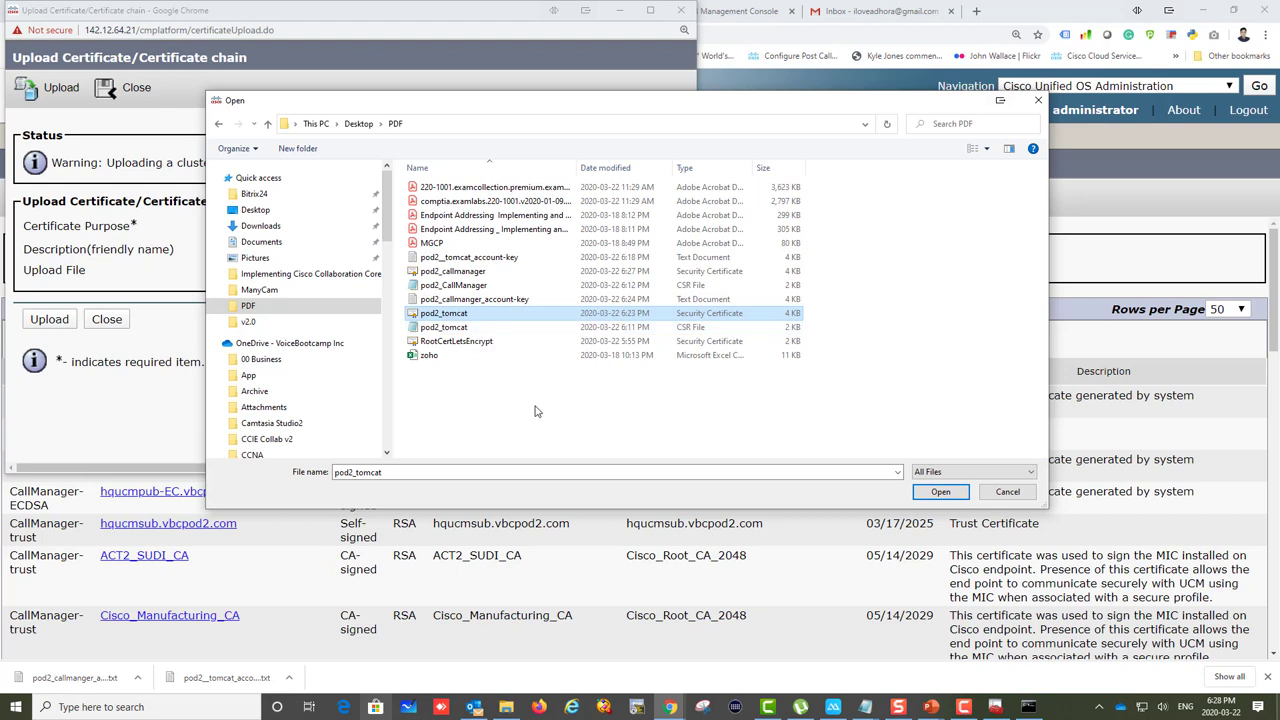
pyautogui.click(474, 344)
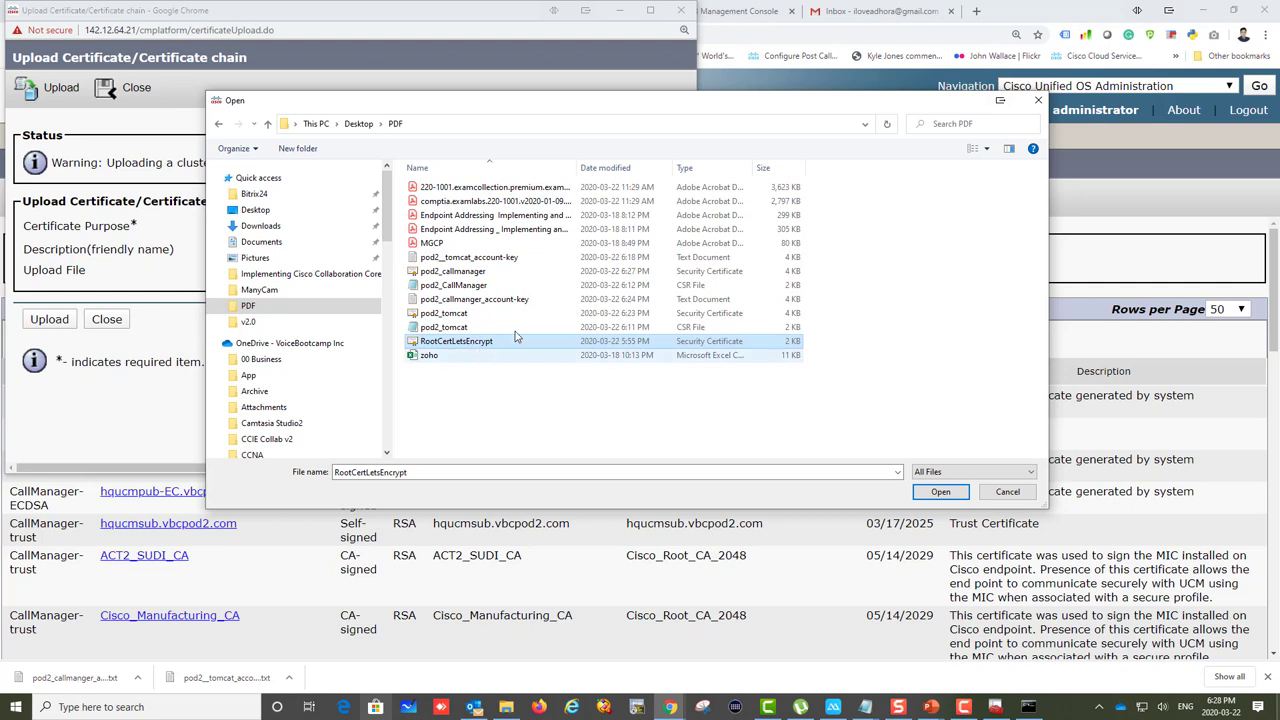
pyautogui.click(938, 493)
pyautogui.click(269, 251)
pyautogui.write('Root Certificate from Z')
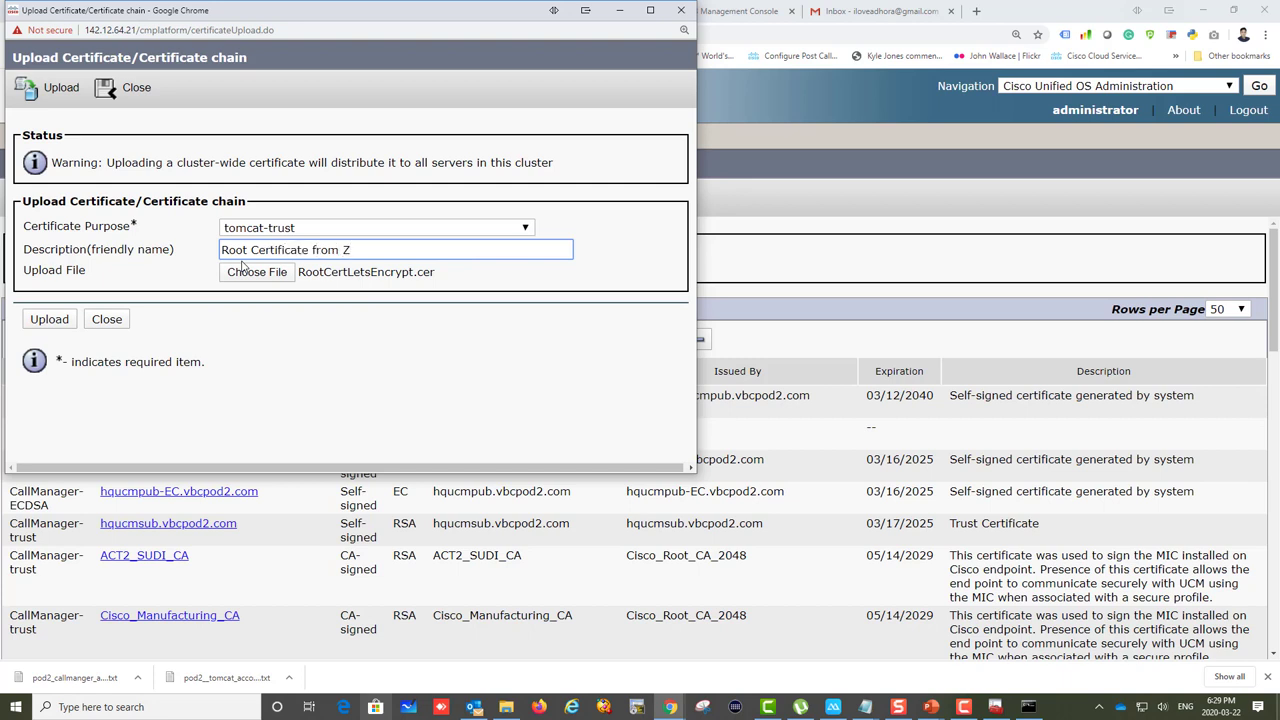
pyautogui.write('eroSSL')
pyautogui.click(49, 320)
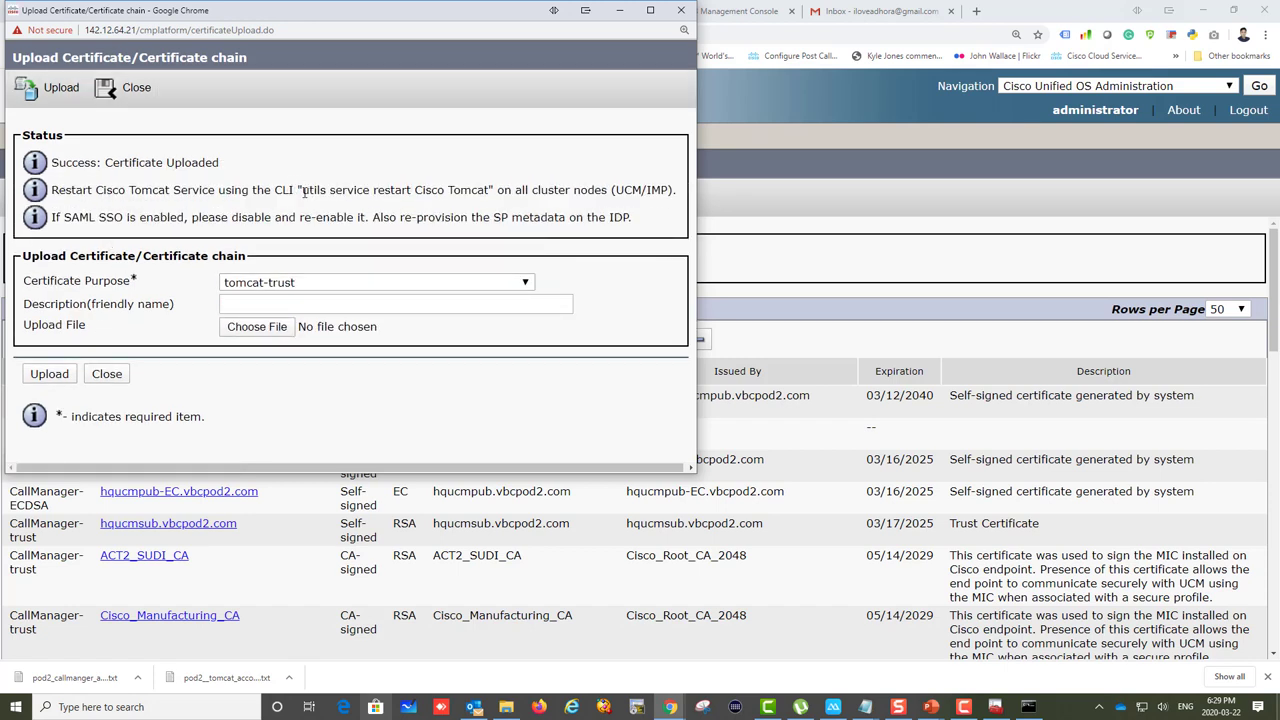
pyautogui.moveTo(302, 189); pyautogui.dragTo(495, 190)
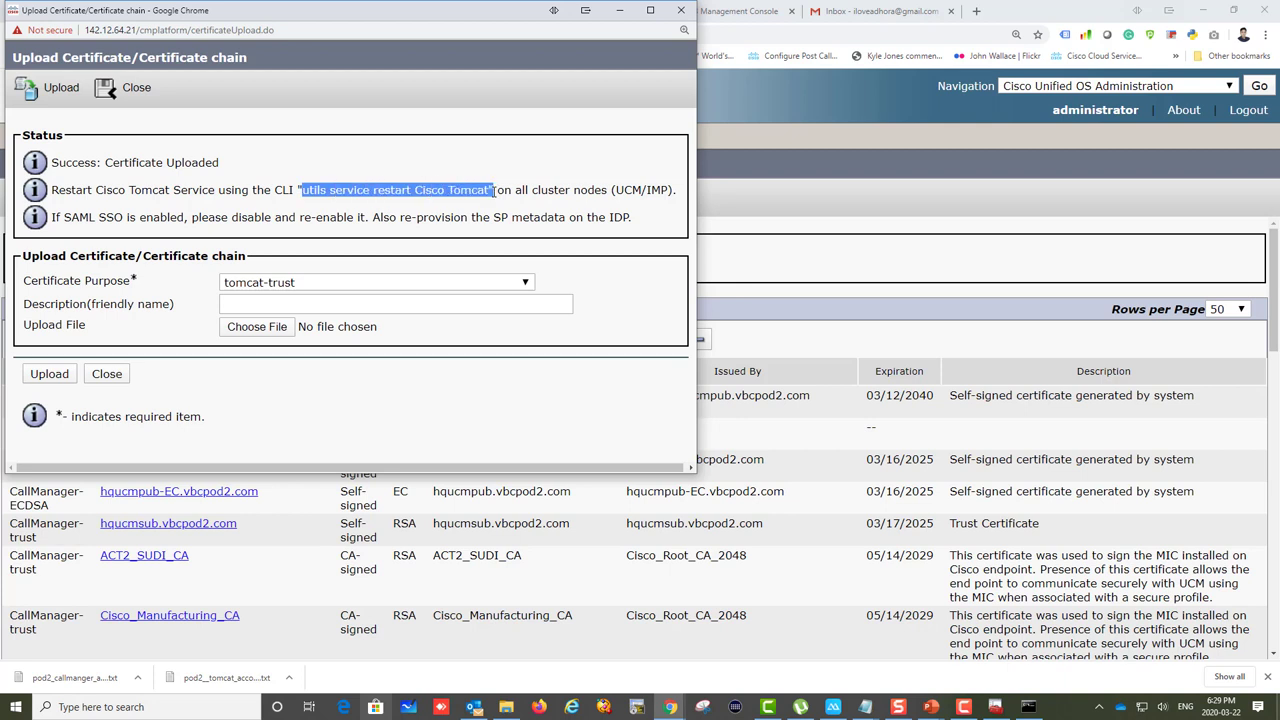
# Step: Upload RootCertLetsEncrypt as CallManager-trust with description 'Root Certificate from ZeroSSL'
pyautogui.click(279, 282)
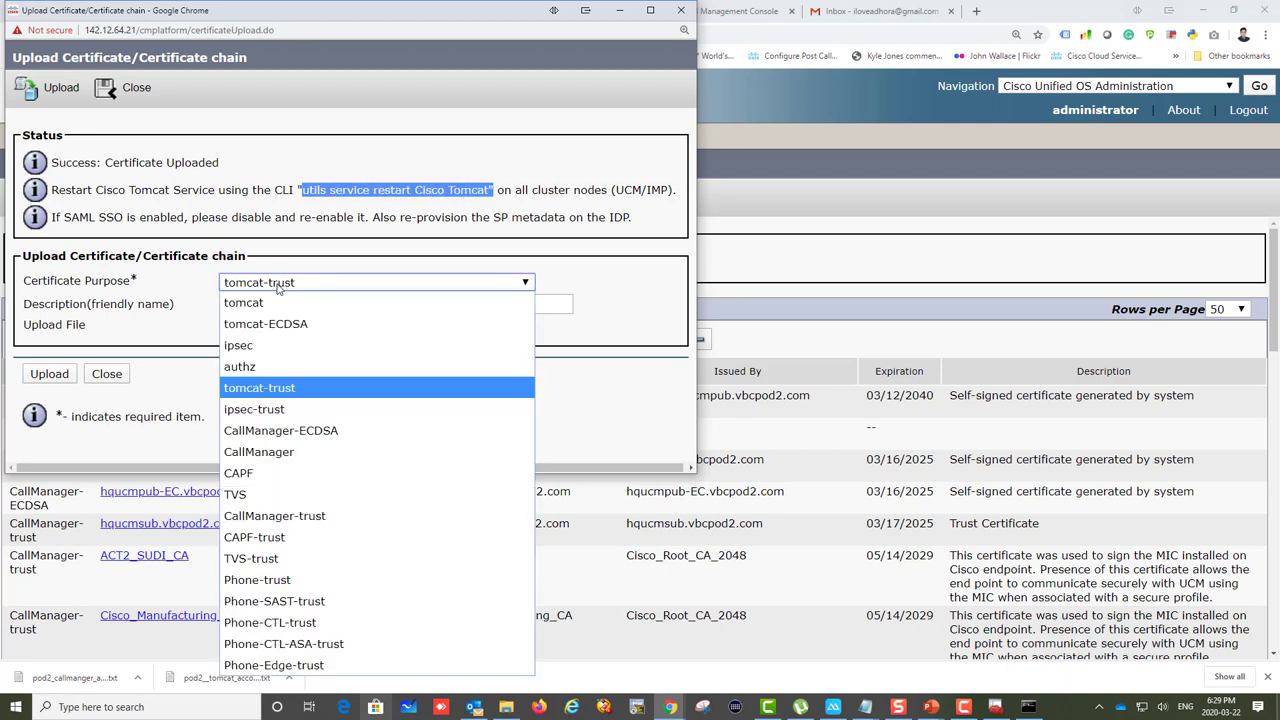
pyautogui.click(252, 516)
pyautogui.click(254, 326)
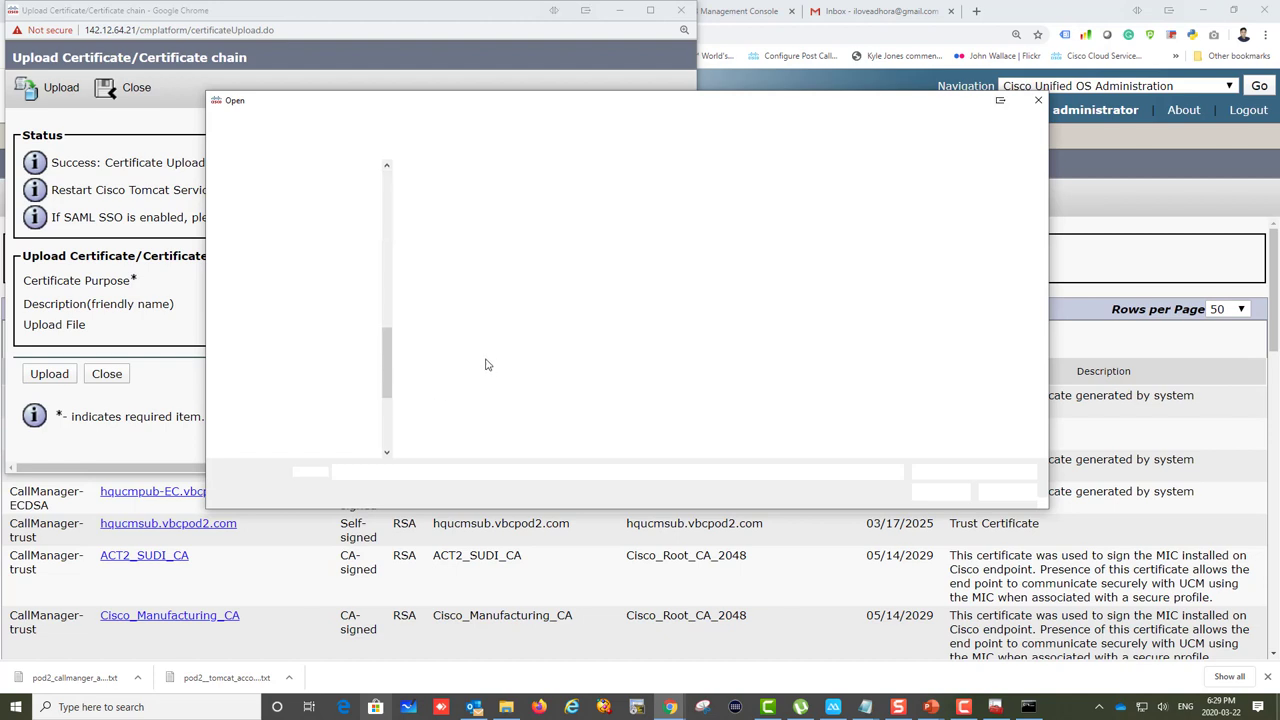
pyautogui.click(488, 348)
pyautogui.press('Escape')
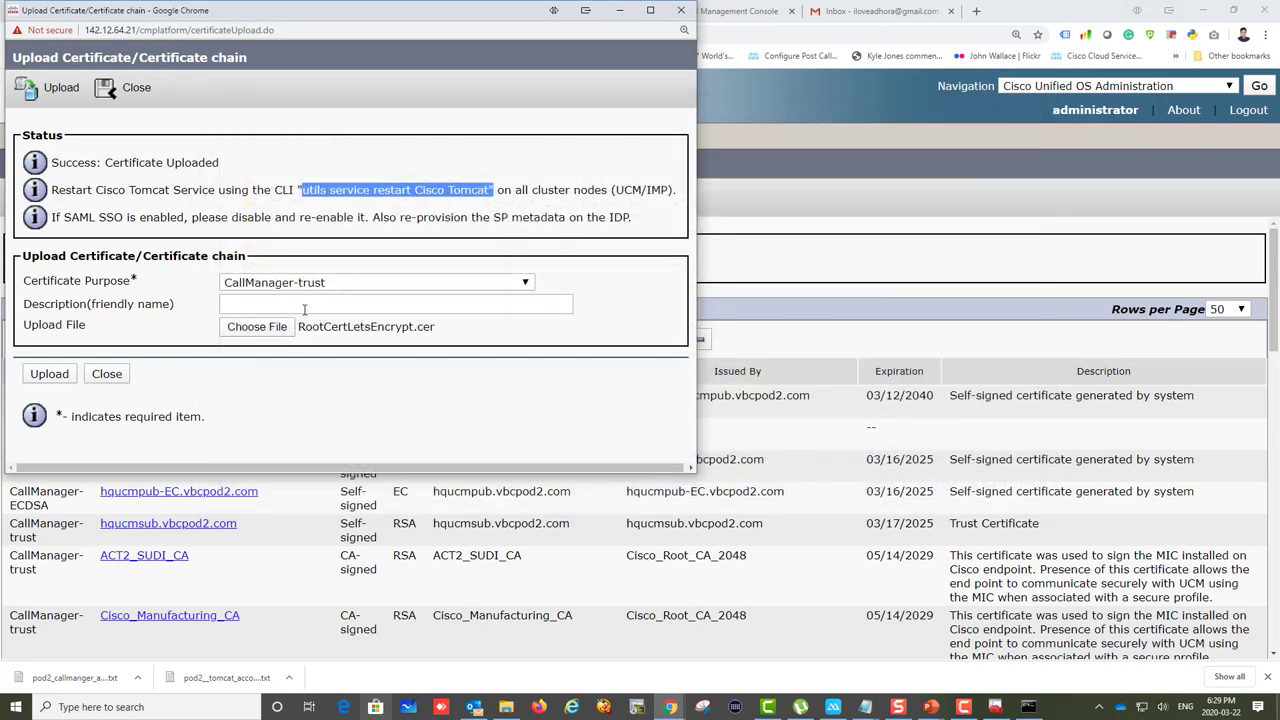
pyautogui.click(305, 307)
pyautogui.write('Root Cer')
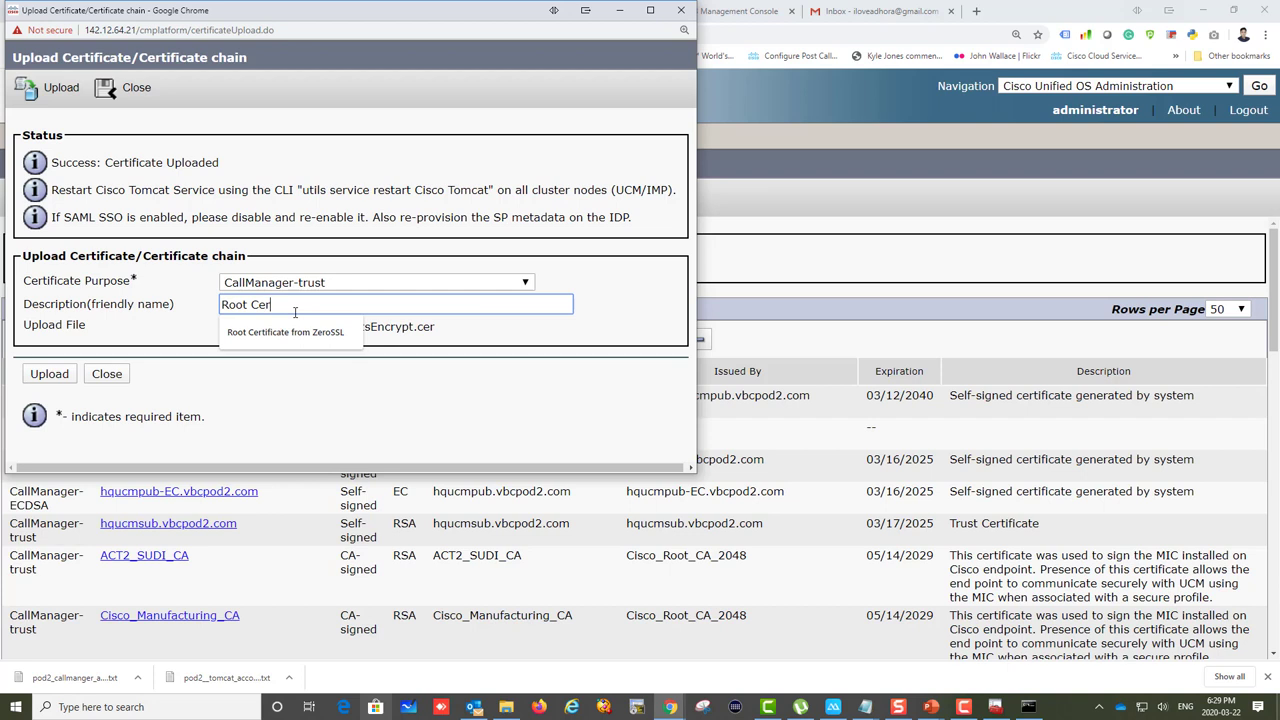
pyautogui.press('Down')
pyautogui.press('Return')
pyautogui.click(47, 375)
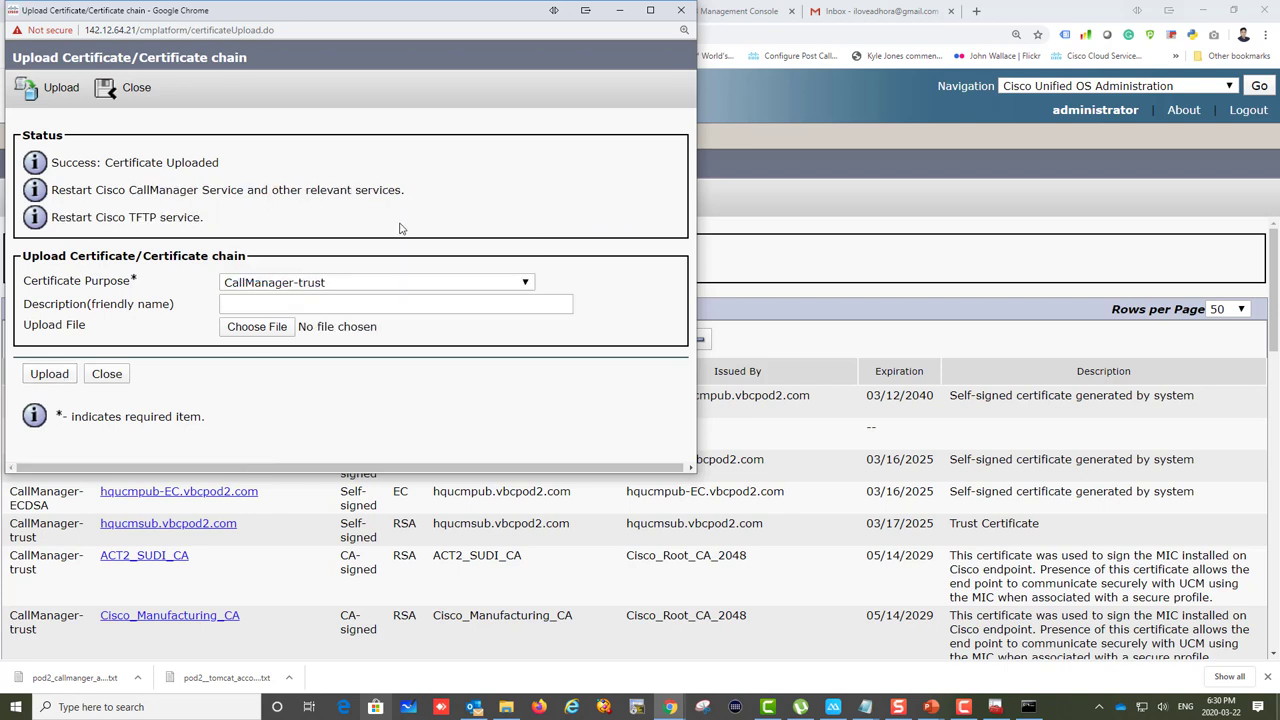
# Step: Upload the signed pod2_tomcat certificate with purpose tomcat
pyautogui.click(387, 286)
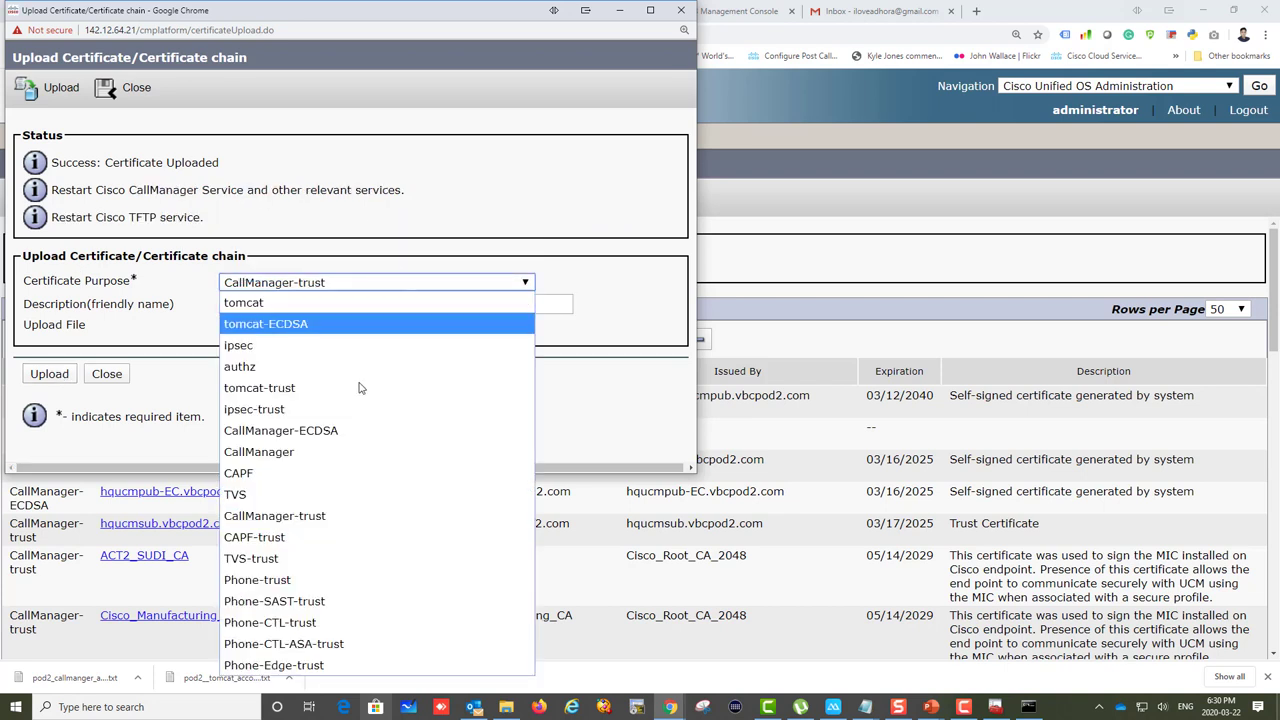
pyautogui.click(272, 302)
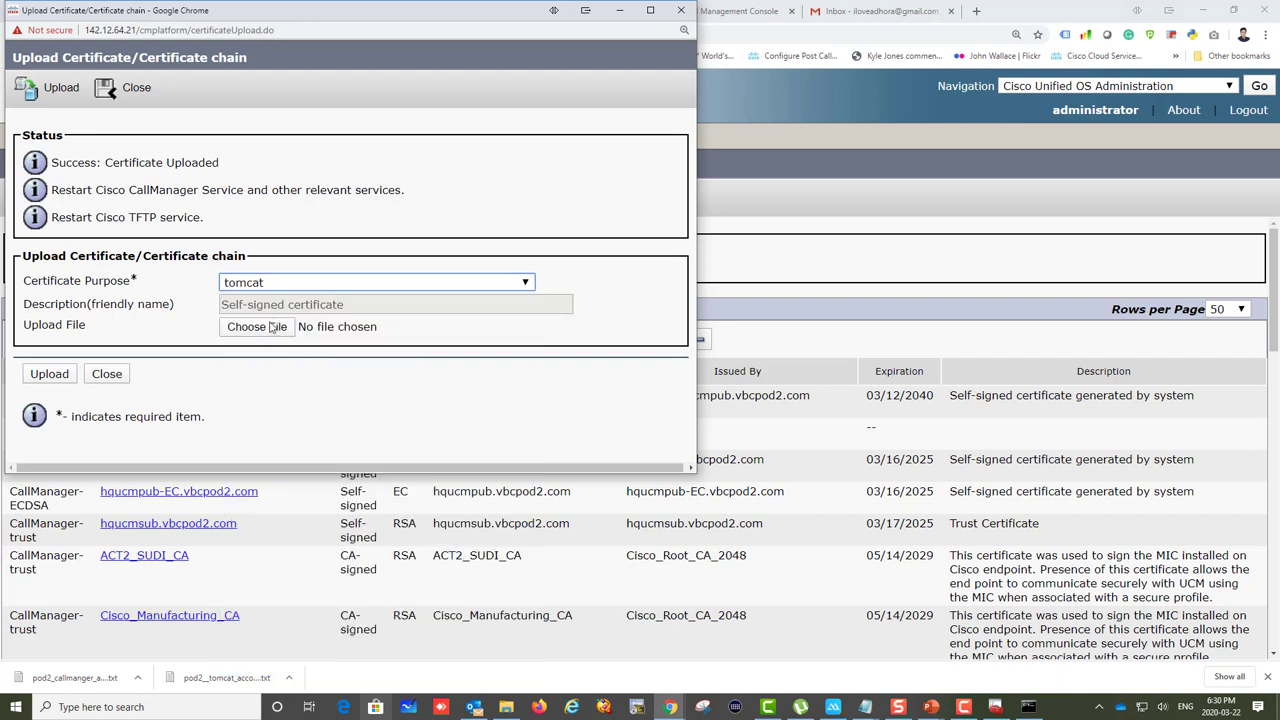
pyautogui.moveTo(225, 308); pyautogui.dragTo(344, 311)
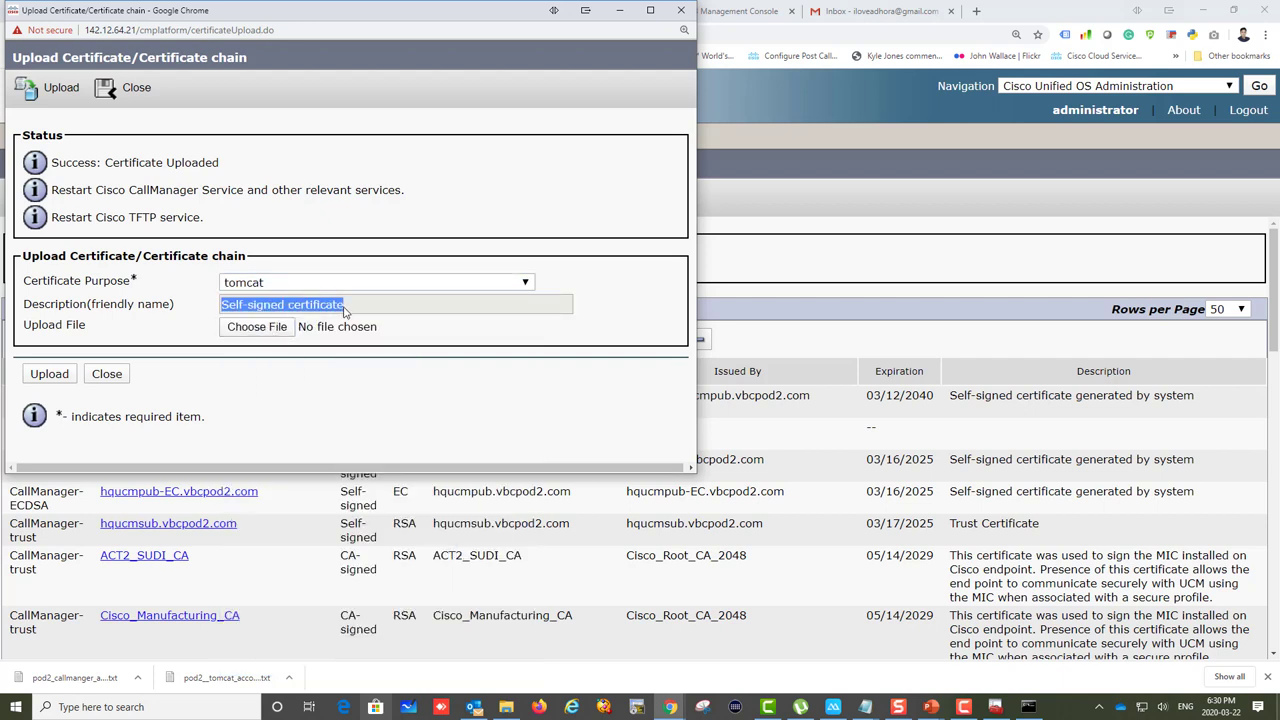
pyautogui.click(256, 326)
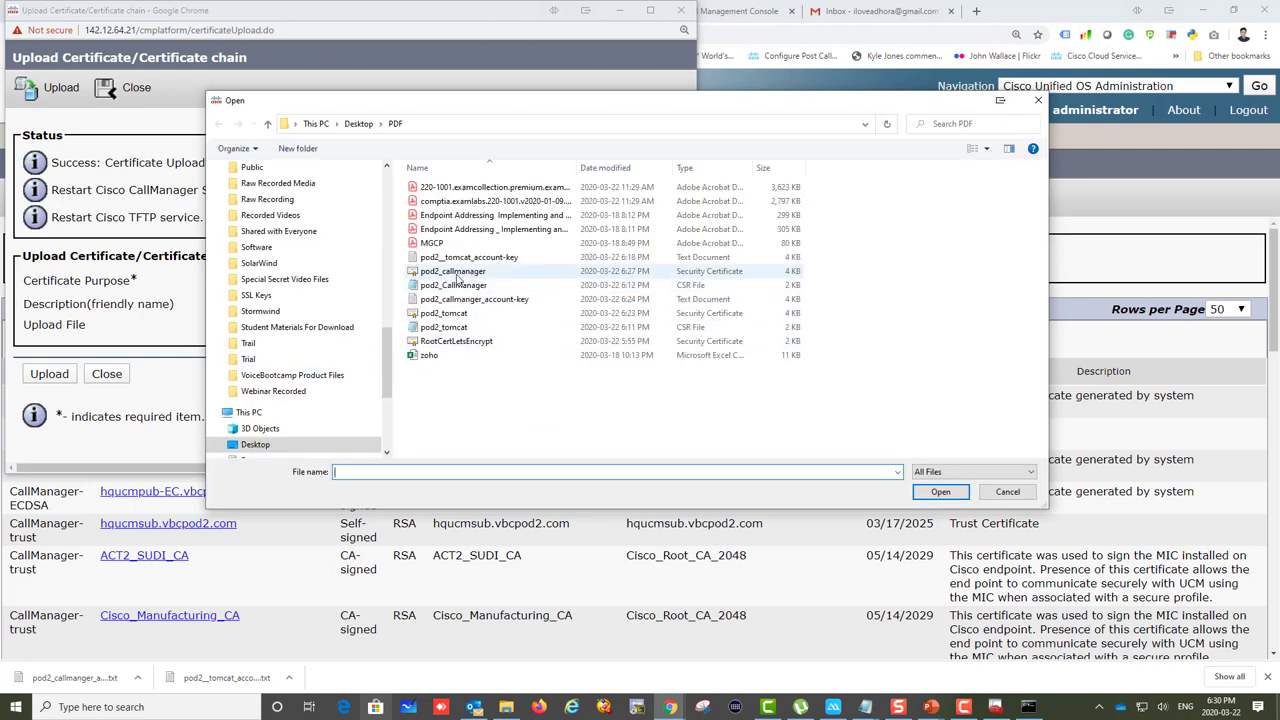
pyautogui.click(455, 313)
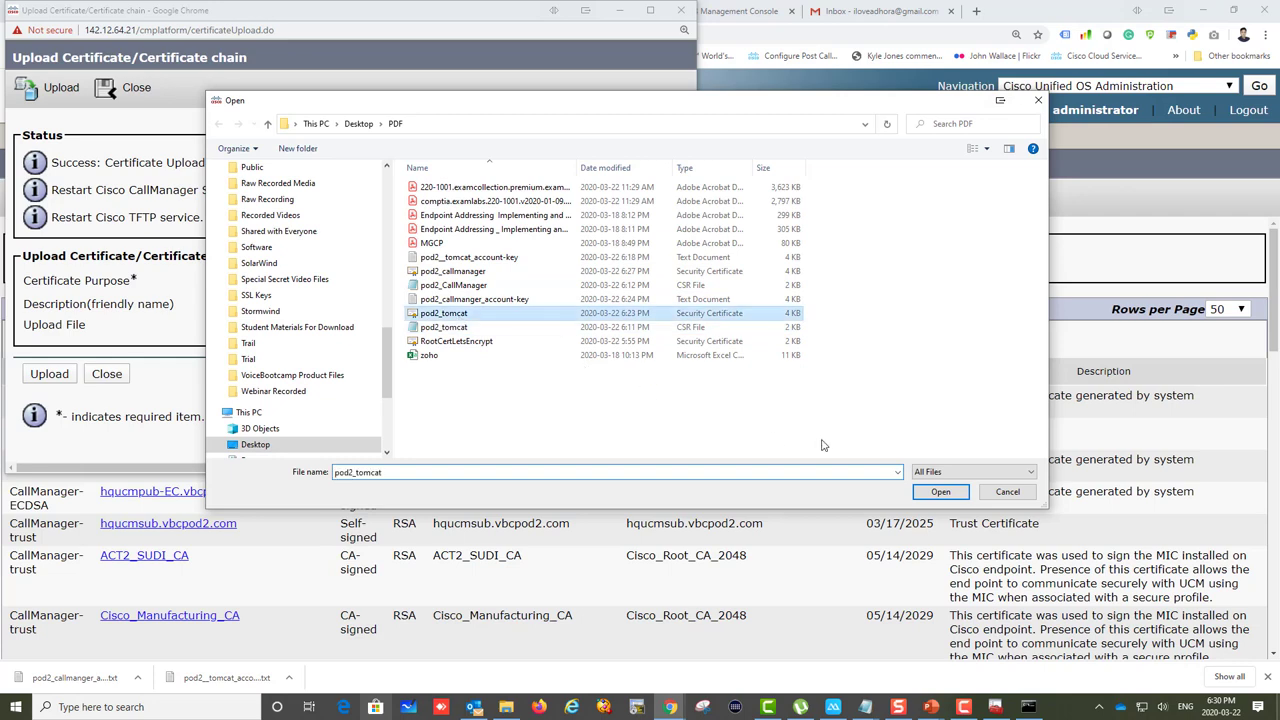
pyautogui.click(940, 491)
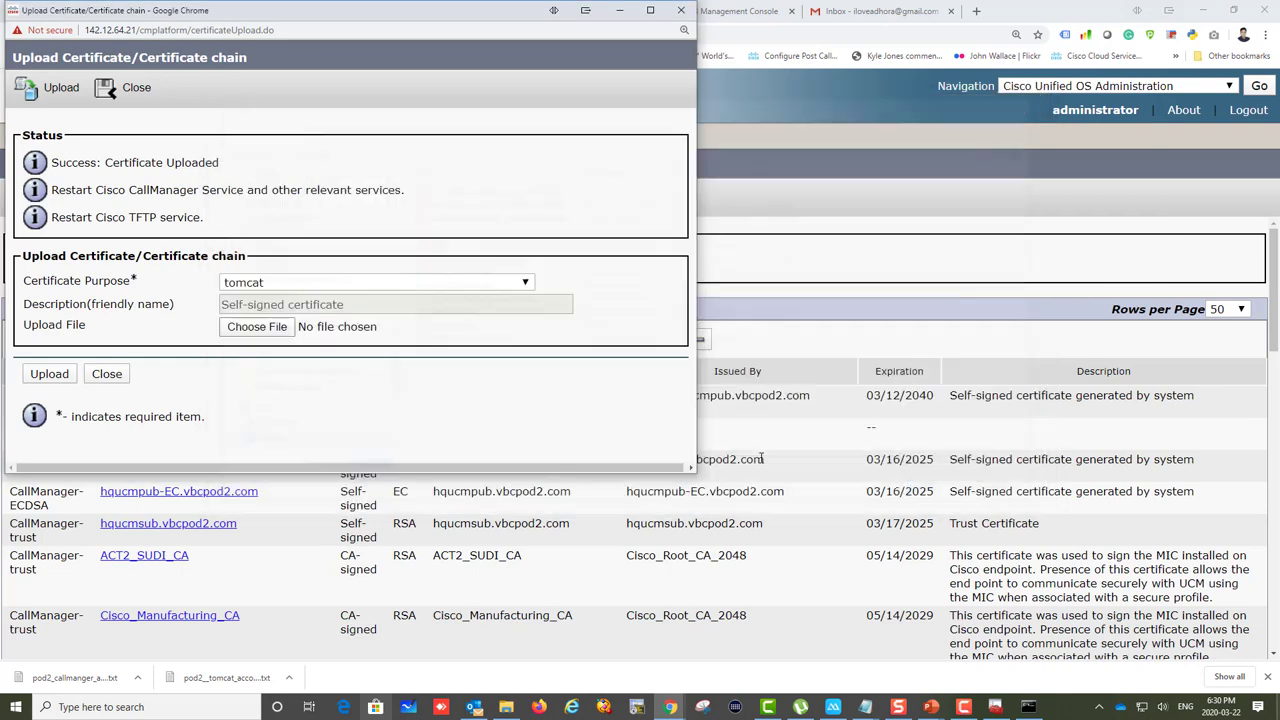
pyautogui.click(47, 376)
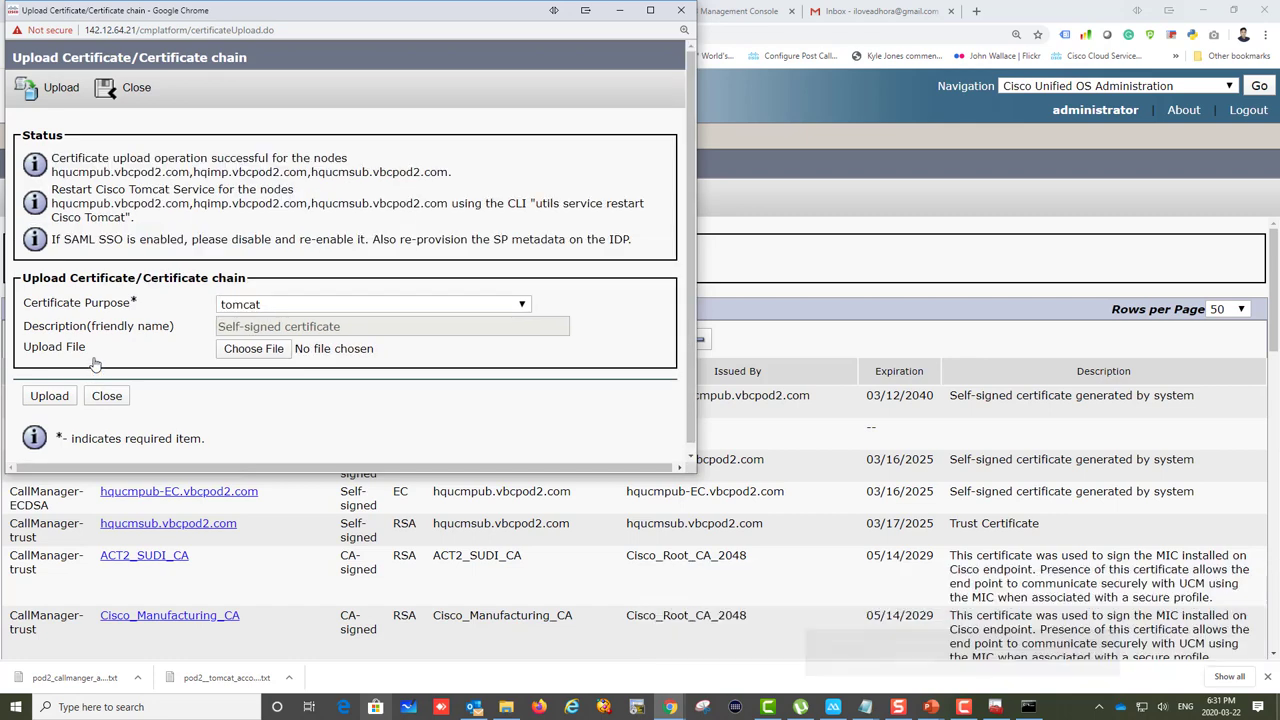
# Step: Review the tomcat upload success message listing nodes hqimp and hqucmsub
pyautogui.doubleClick(247, 158)
pyautogui.click(196, 205)
pyautogui.doubleClick(198, 204)
pyautogui.doubleClick(318, 205)
pyautogui.click(477, 205)
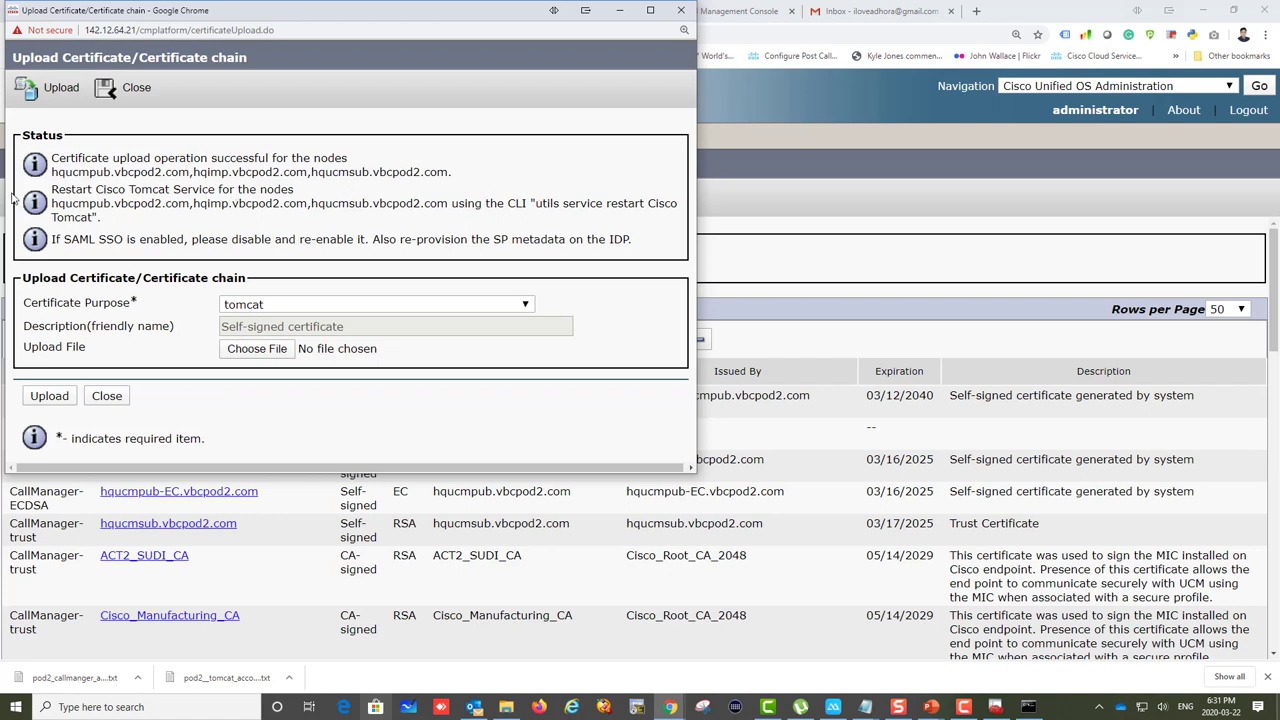
# Step: Set the upload purpose to CallManager and attach pod2_callmanager
pyautogui.click(279, 305)
pyautogui.click(268, 475)
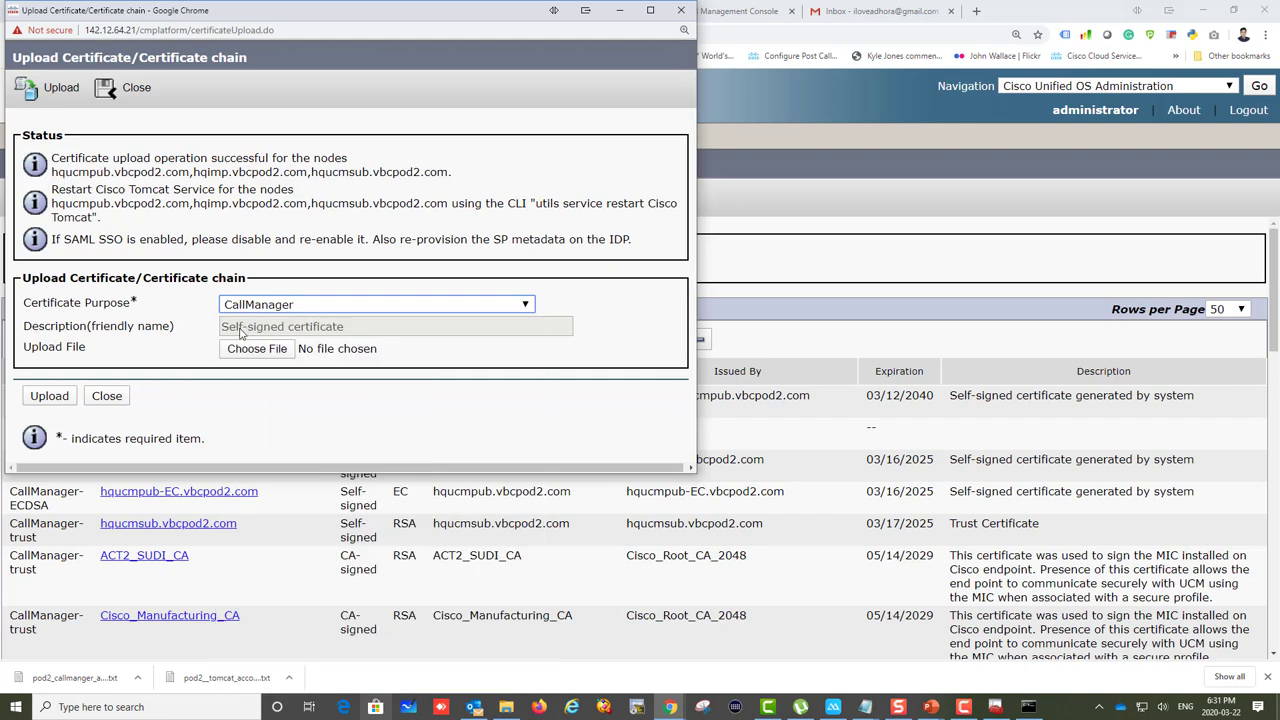
pyautogui.click(252, 350)
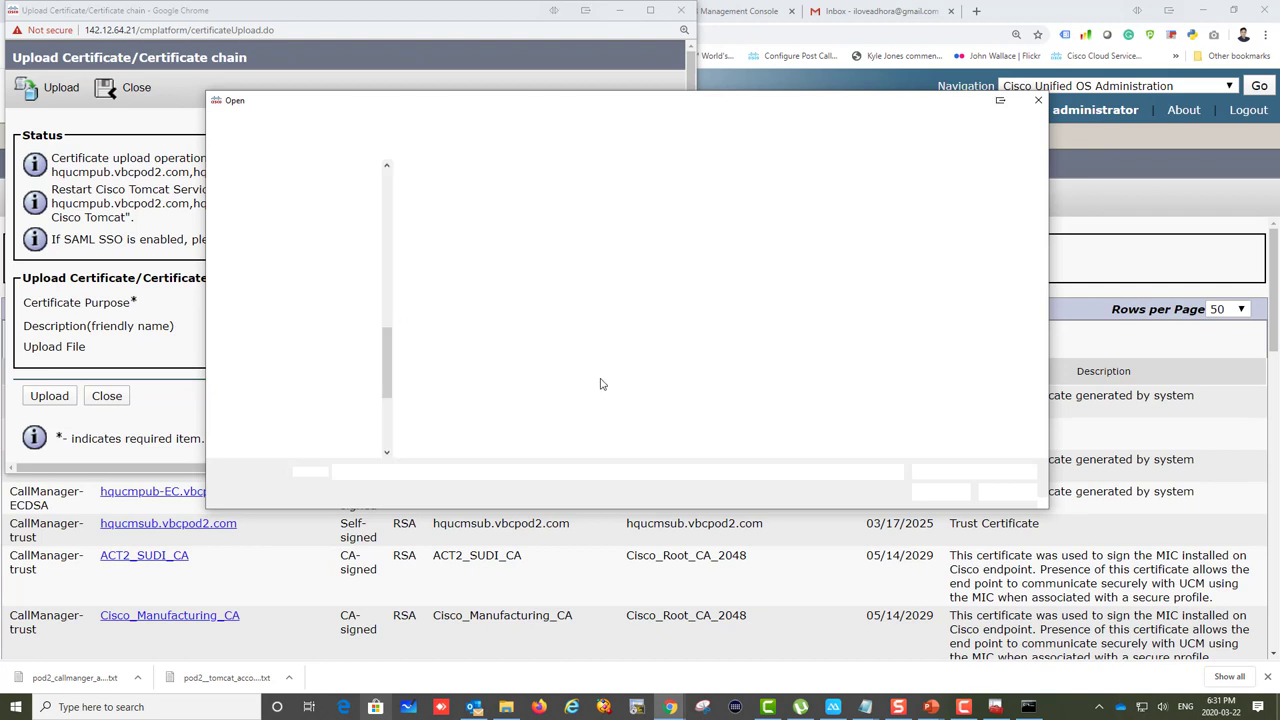
pyautogui.click(466, 277)
pyautogui.click(940, 491)
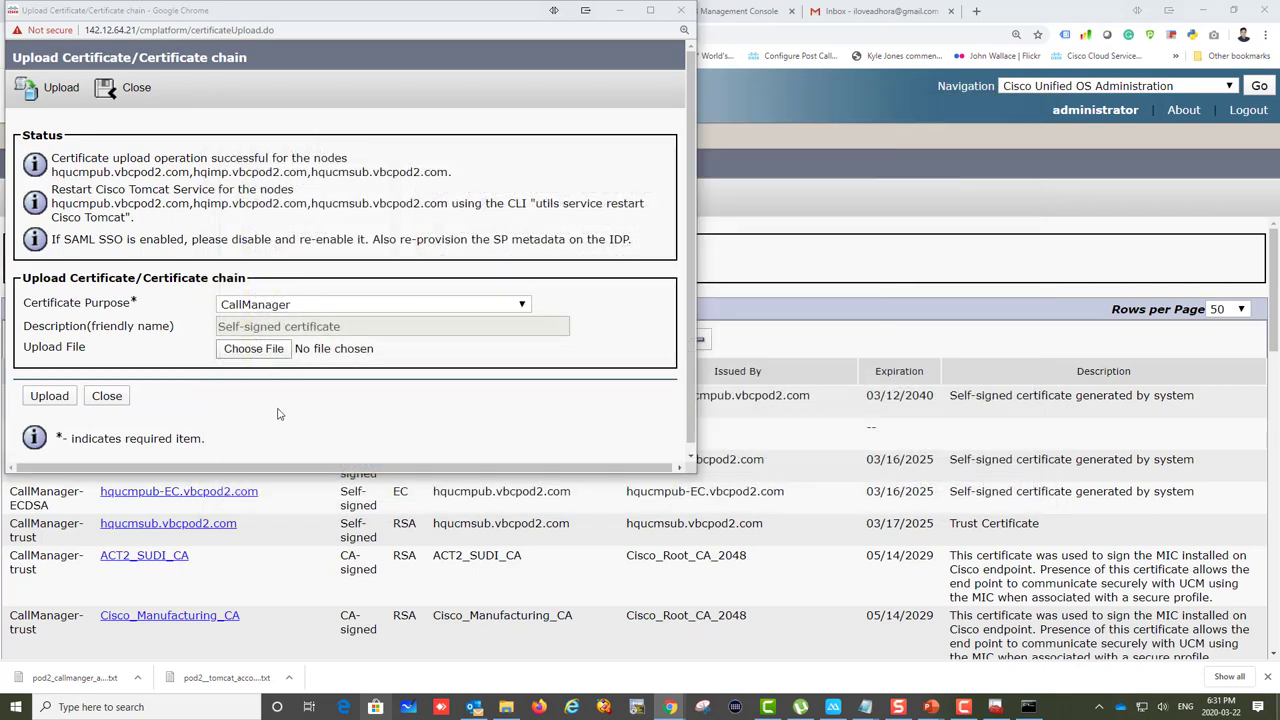
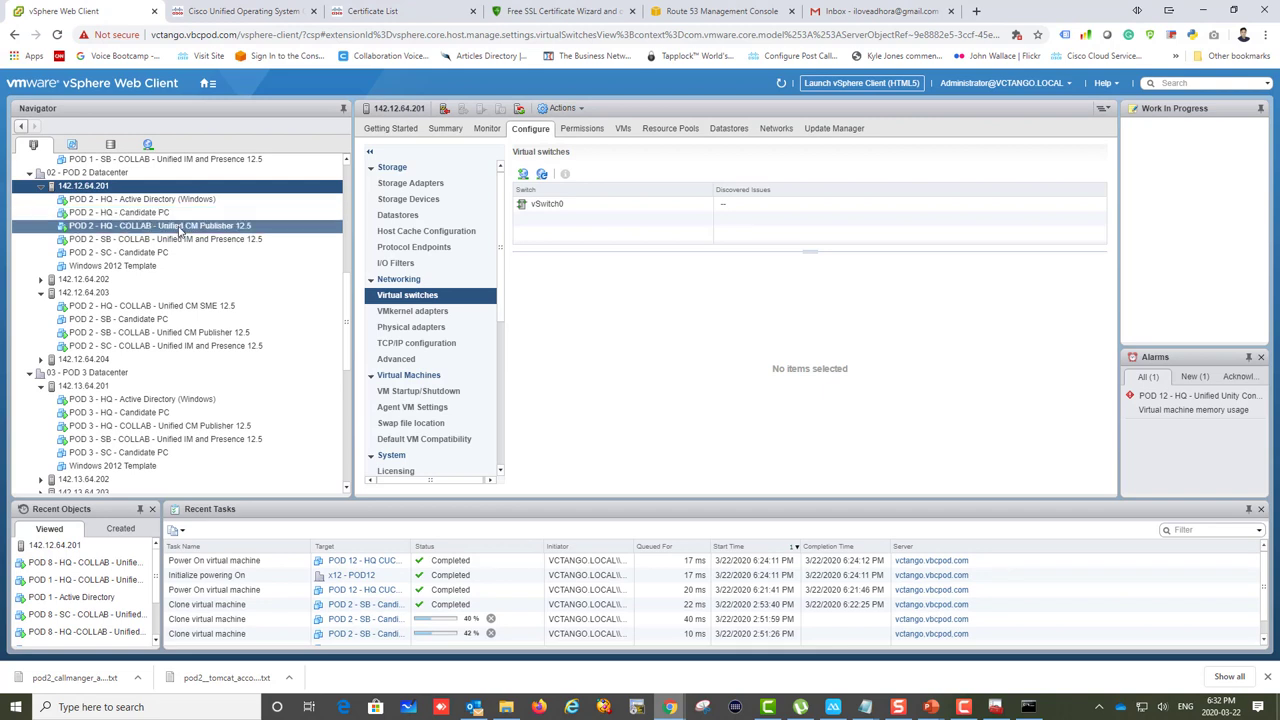
# Step: Open the POD 2 HQ Unified CM Publisher VM's web console and log in as administrator
pyautogui.click(180, 230)
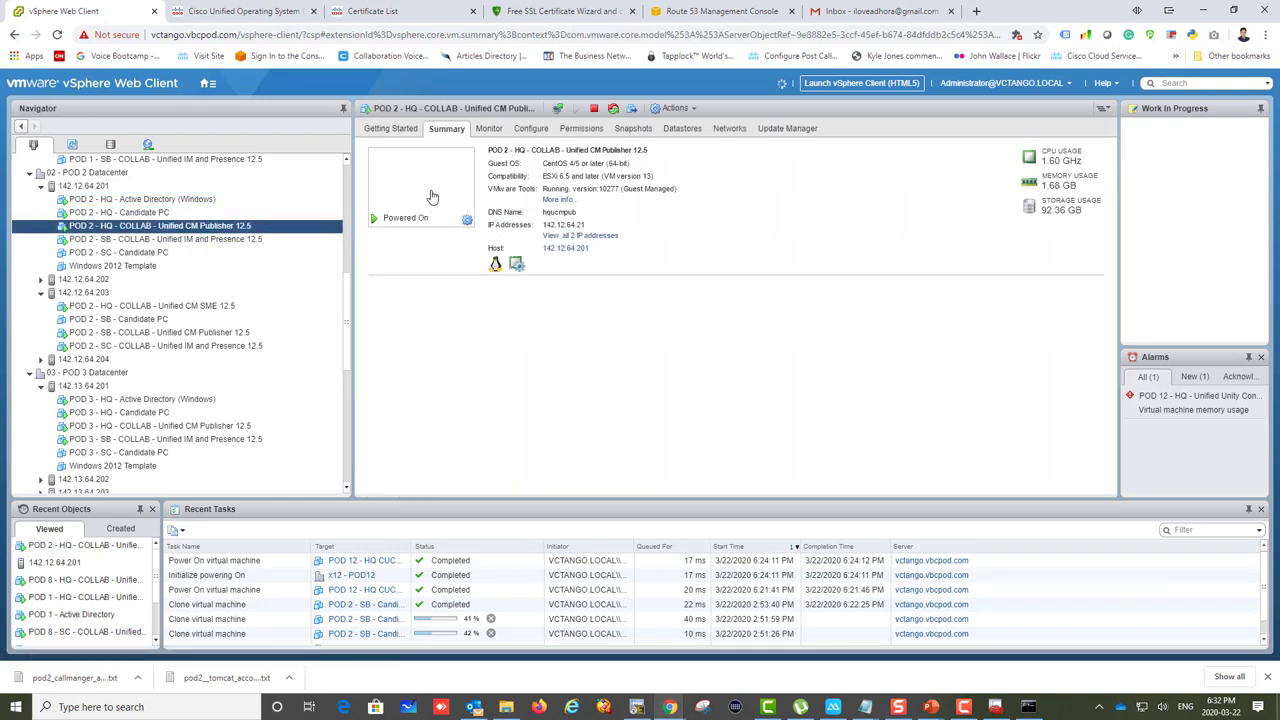
pyautogui.click(553, 265)
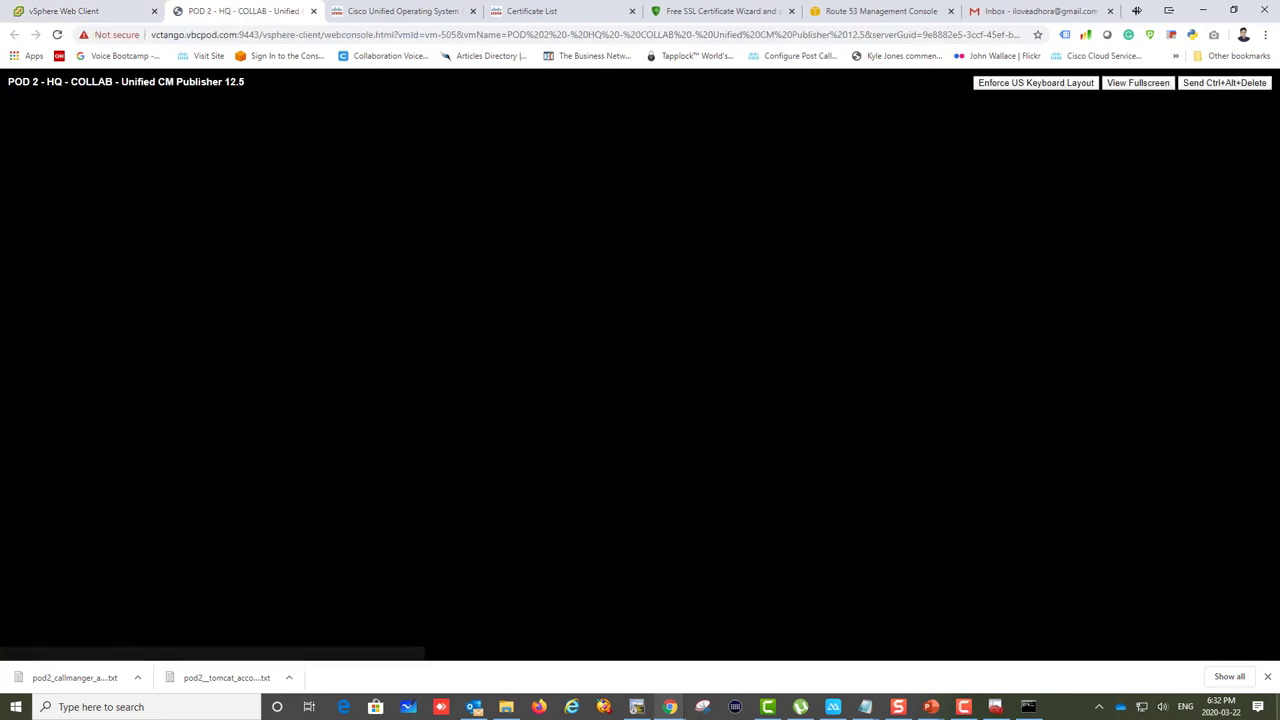
pyautogui.write('administrator')
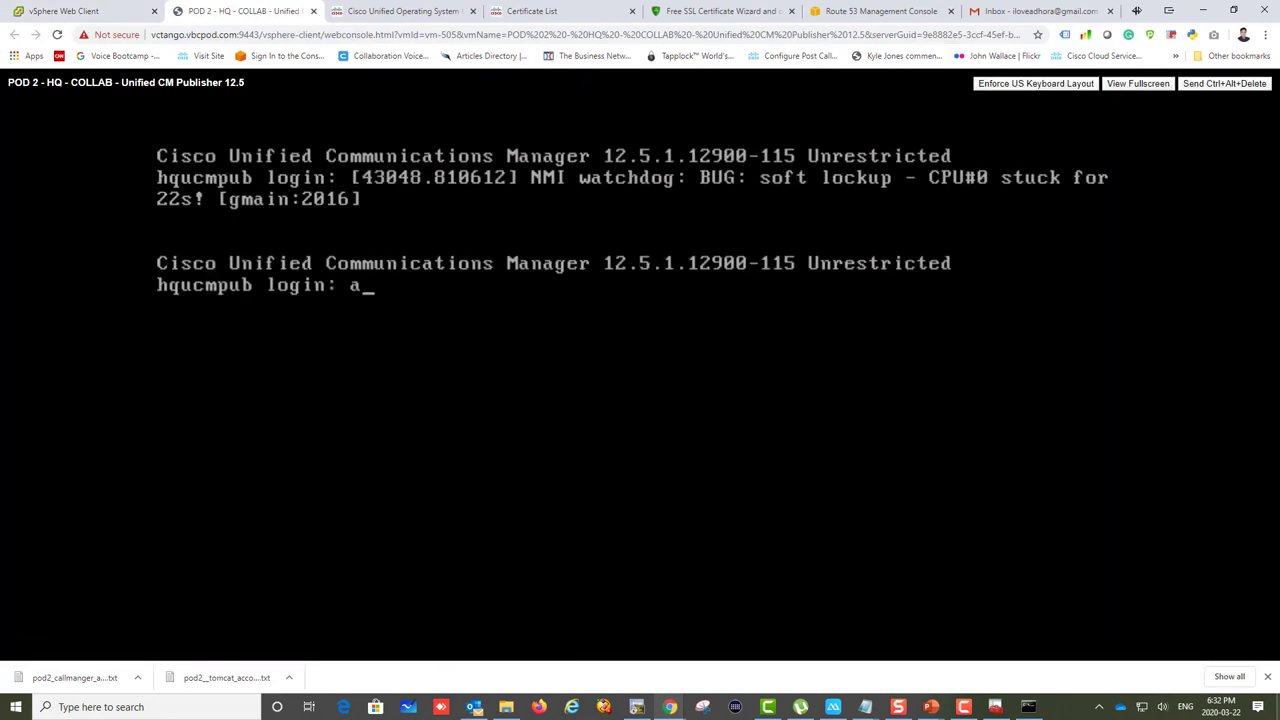
pyautogui.press('Return')
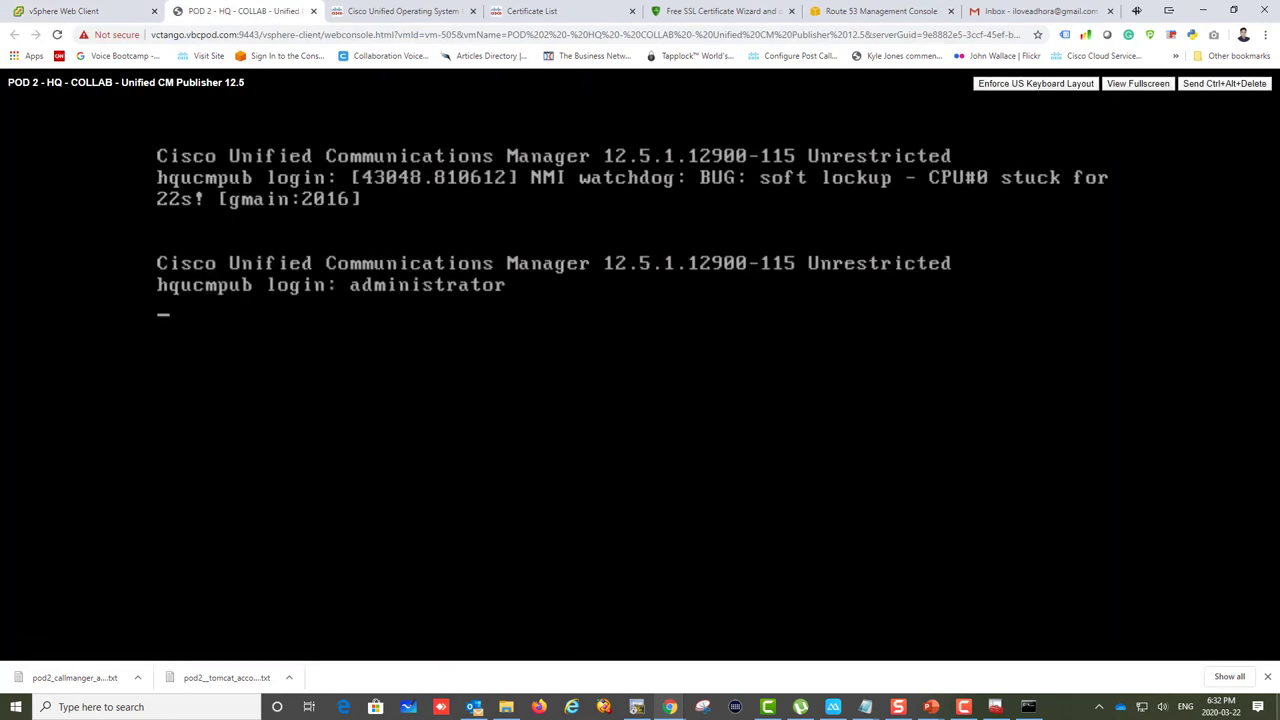
pyautogui.press('Return')
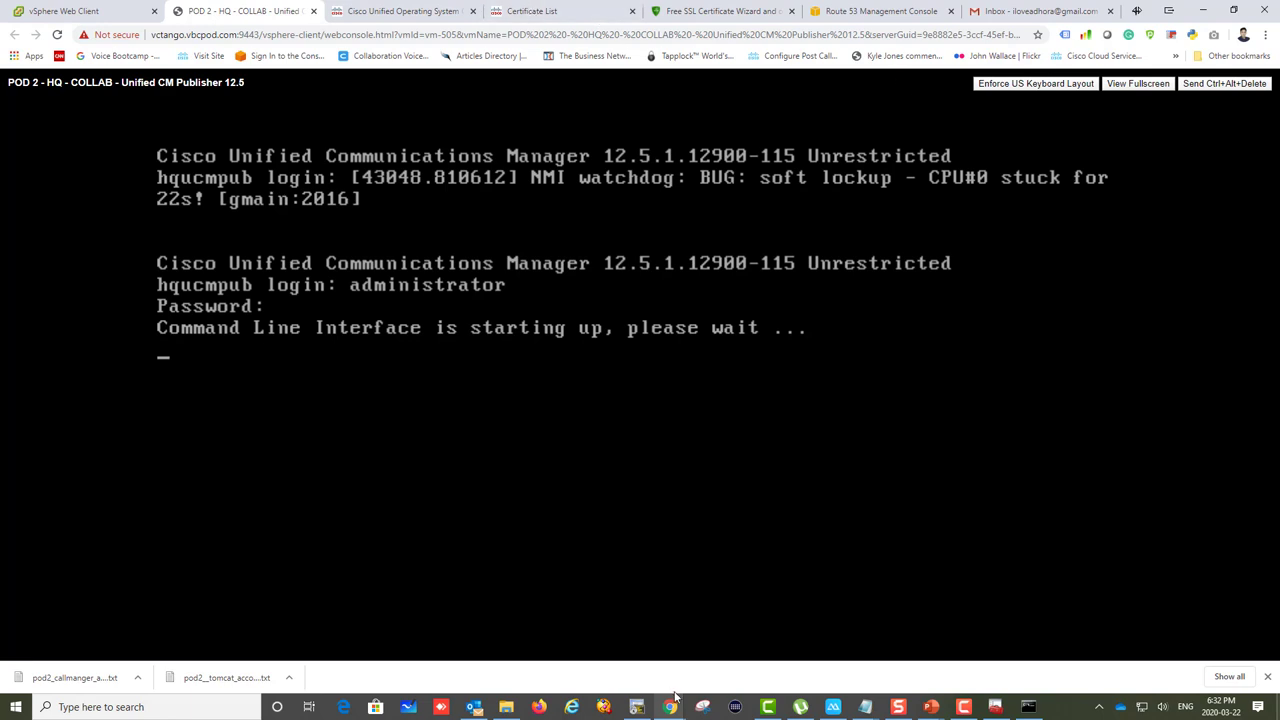
# Step: Bring back the Upload Certificate window and dismiss the file chooser that failed to load
pyautogui.moveTo(672, 707)
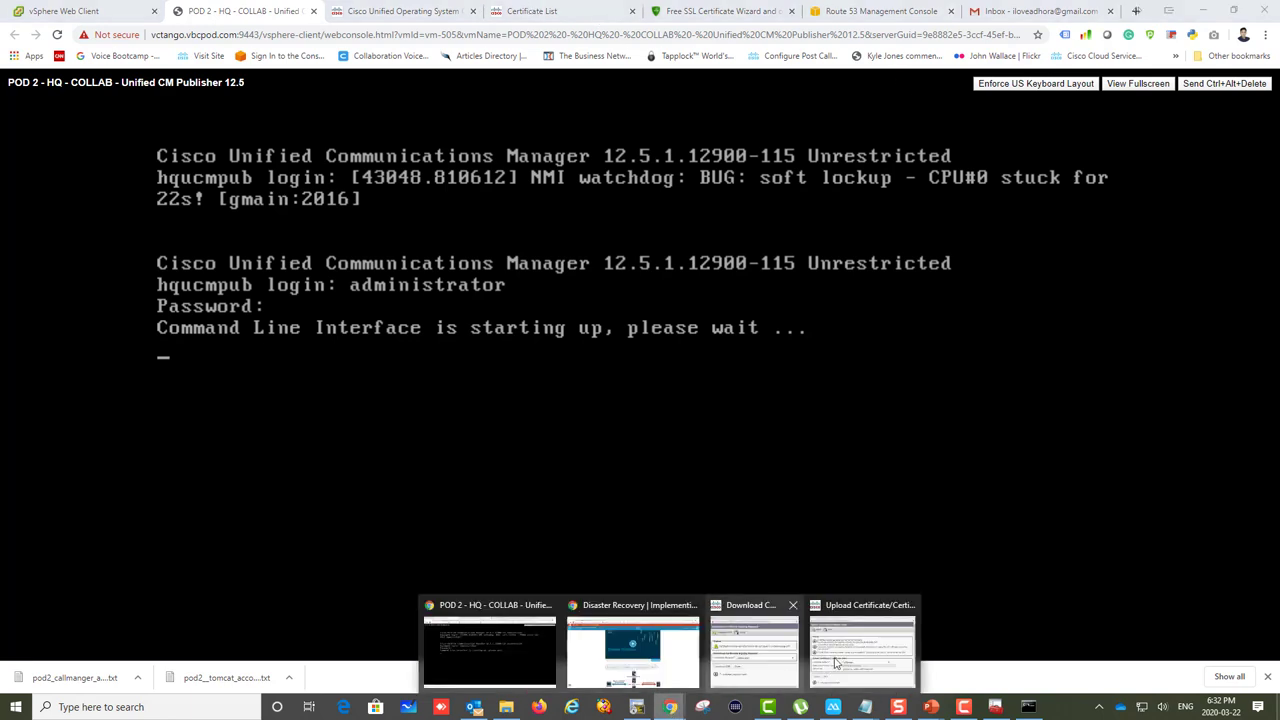
pyautogui.click(835, 662)
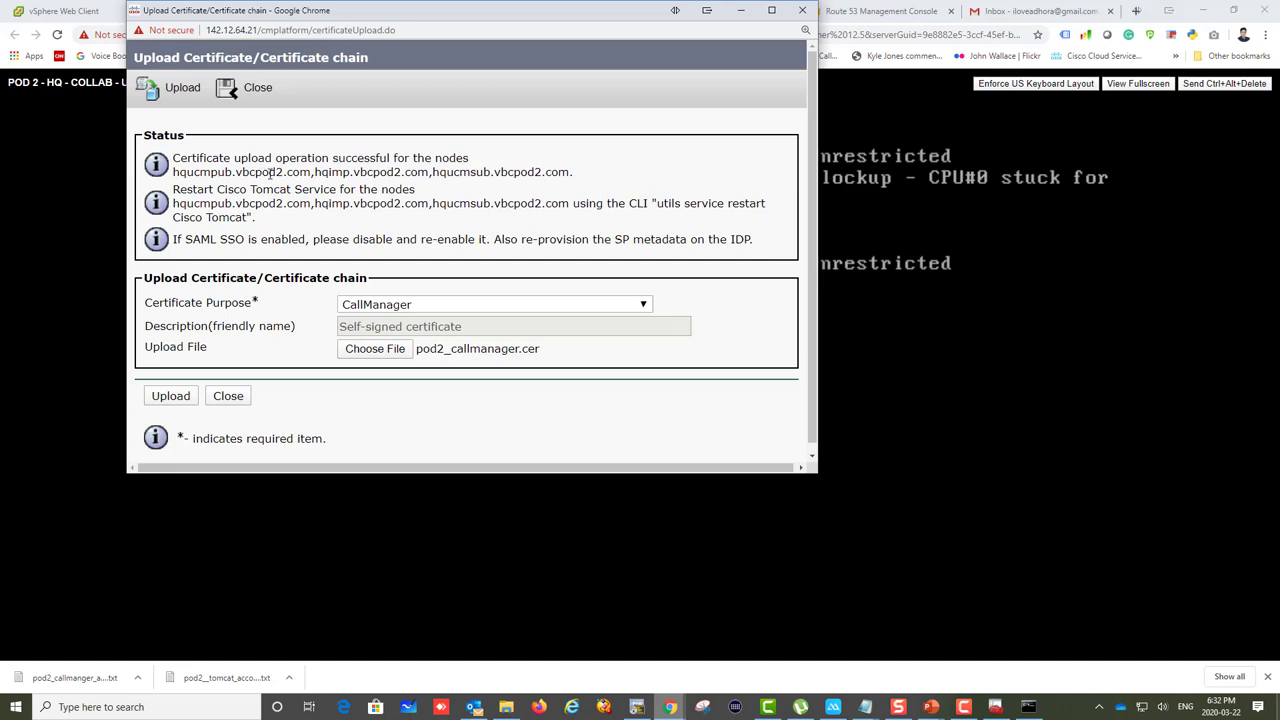
pyautogui.click(367, 354)
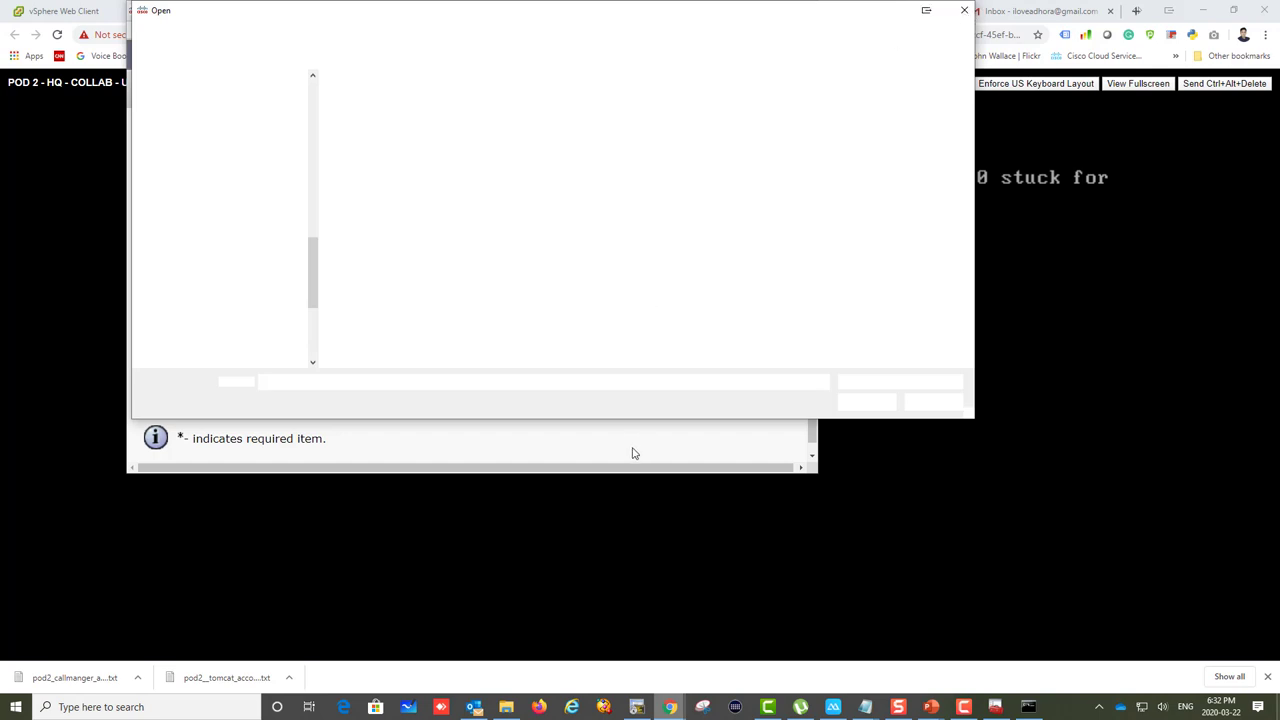
pyautogui.click(965, 12)
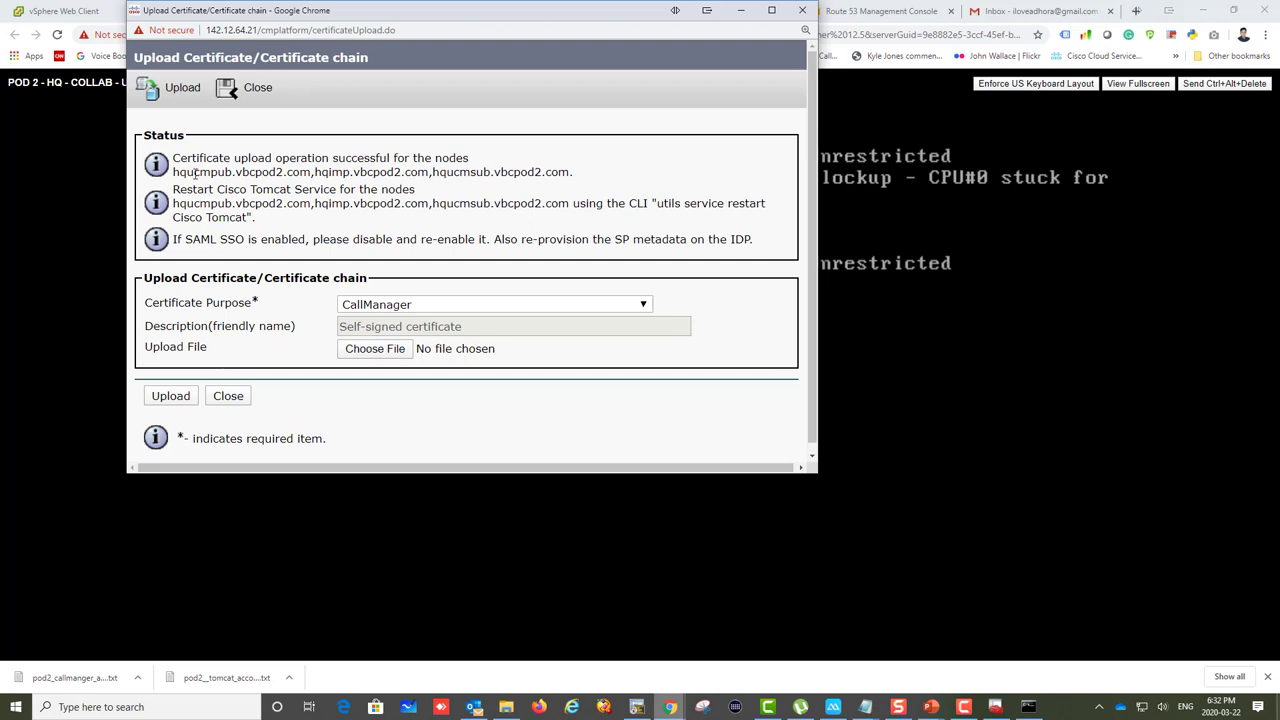
pyautogui.moveTo(207, 157); pyautogui.dragTo(276, 172)
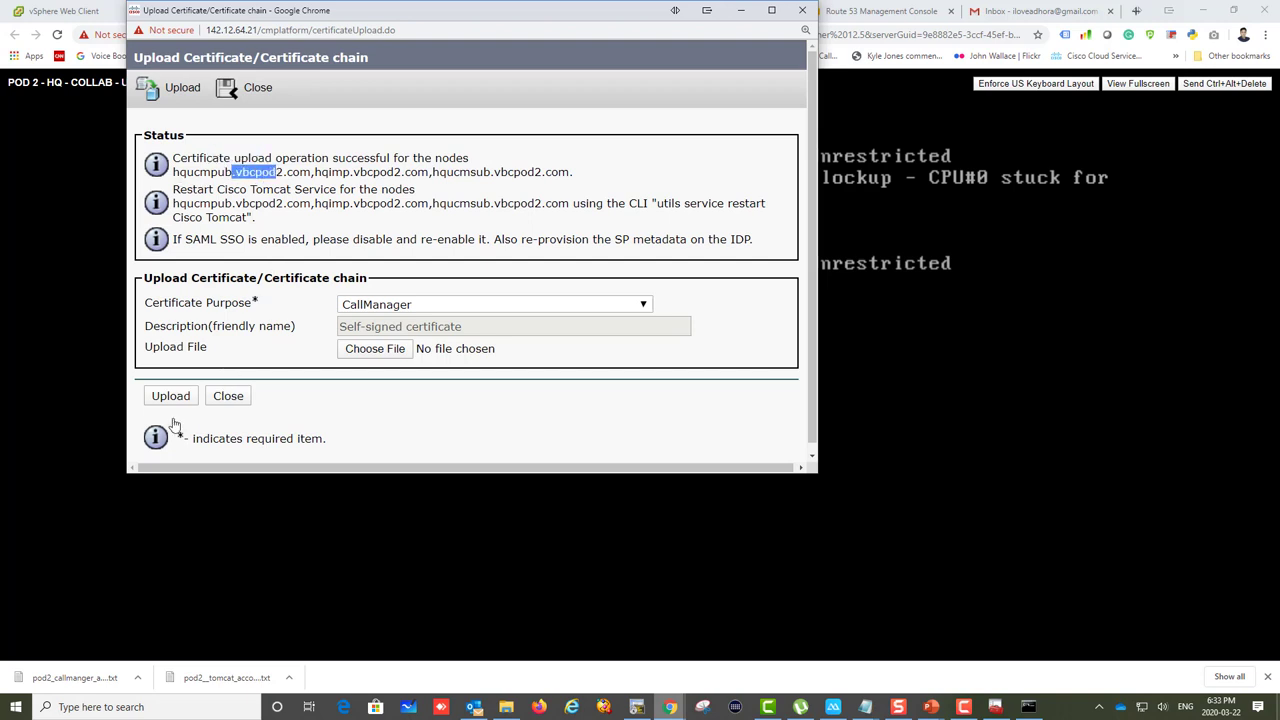
# Step: Choose pod2_callmanager.cer and upload it as the CallManager certificate
pyautogui.click(372, 350)
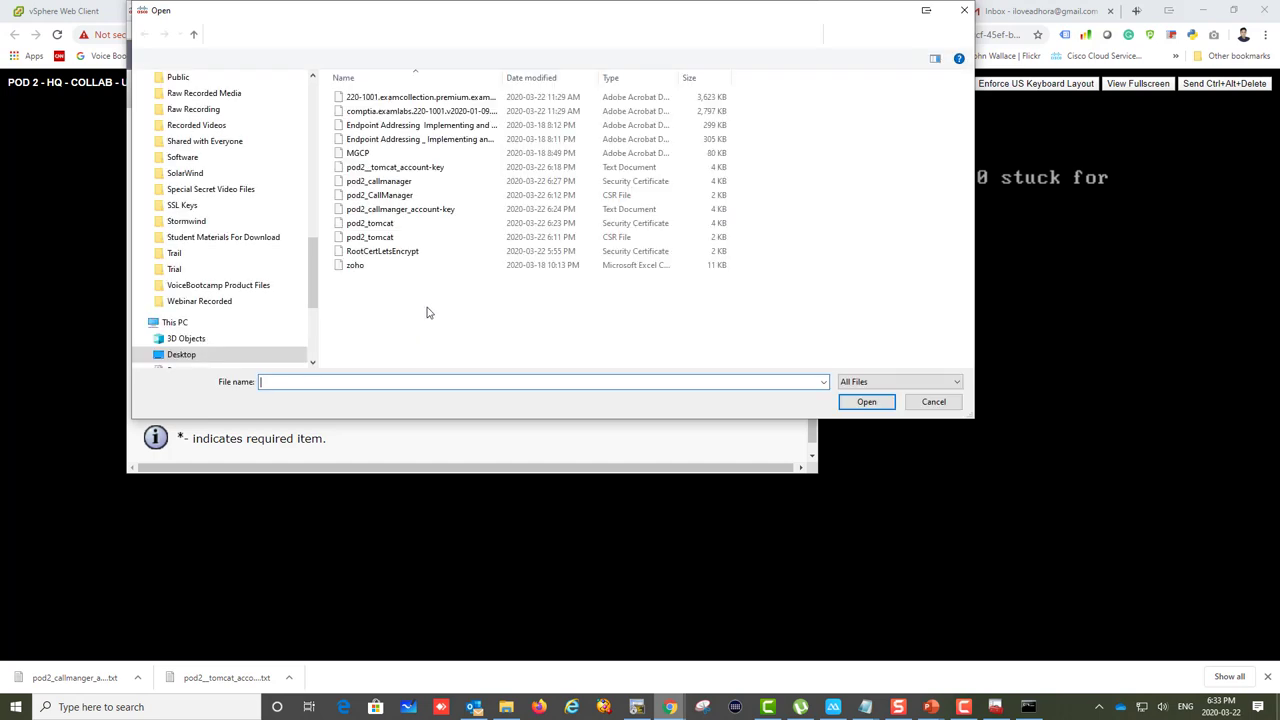
pyautogui.click(379, 182)
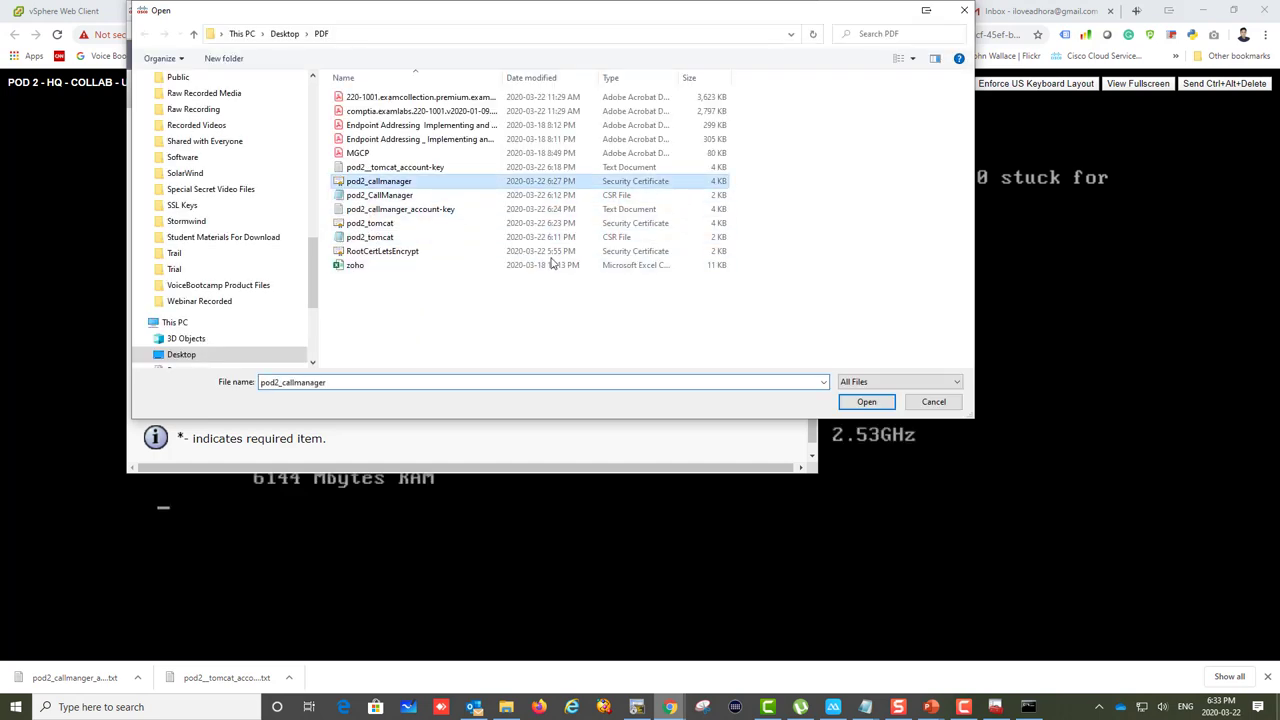
pyautogui.click(862, 403)
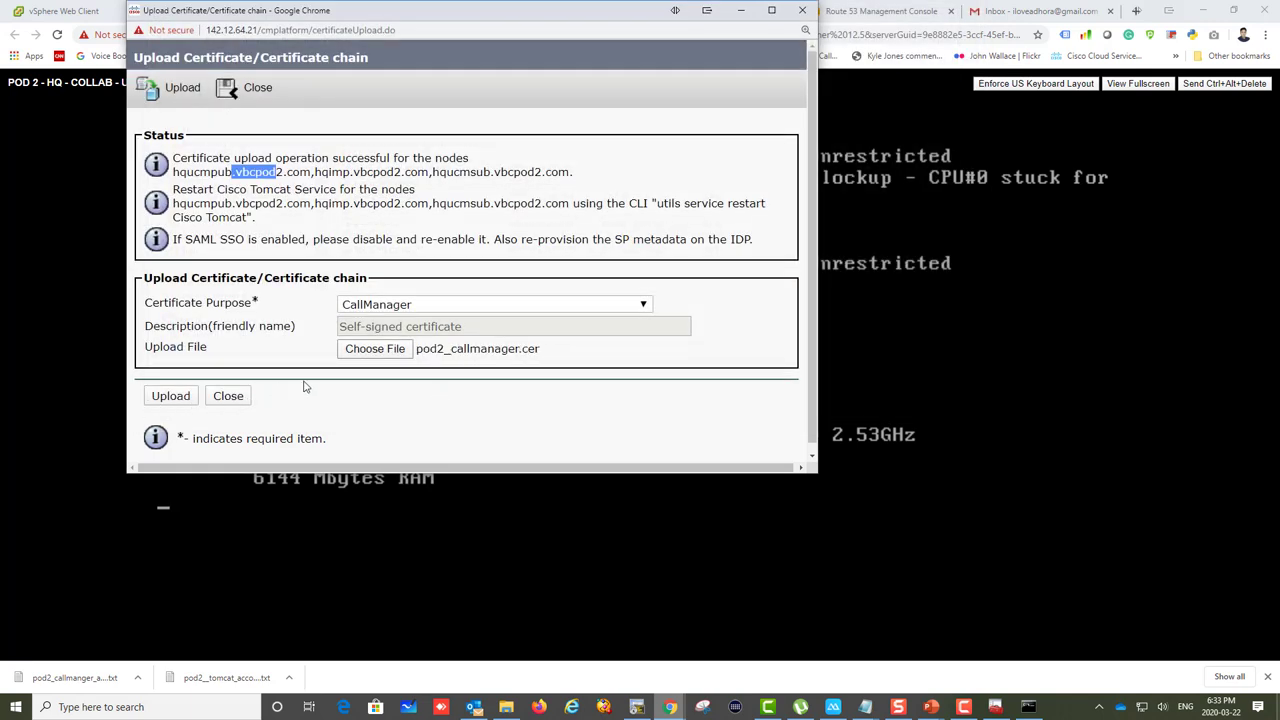
pyautogui.click(171, 396)
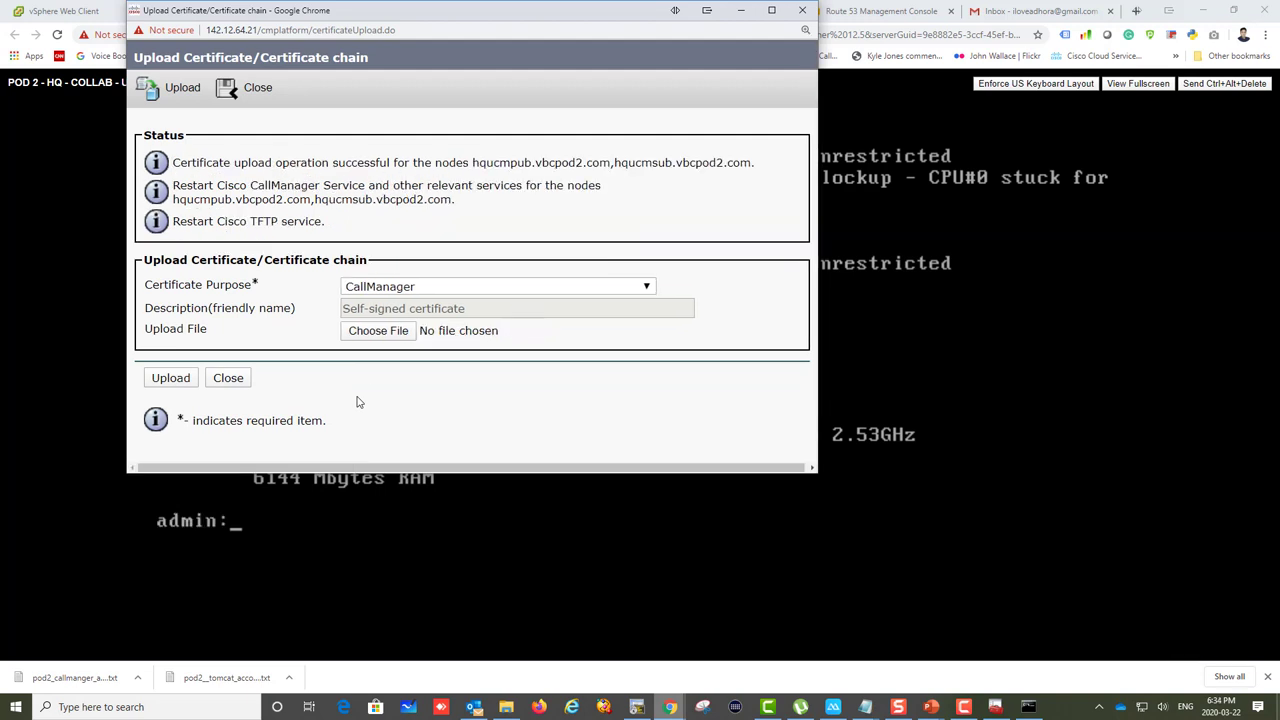
pyautogui.moveTo(181, 227); pyautogui.dragTo(224, 222)
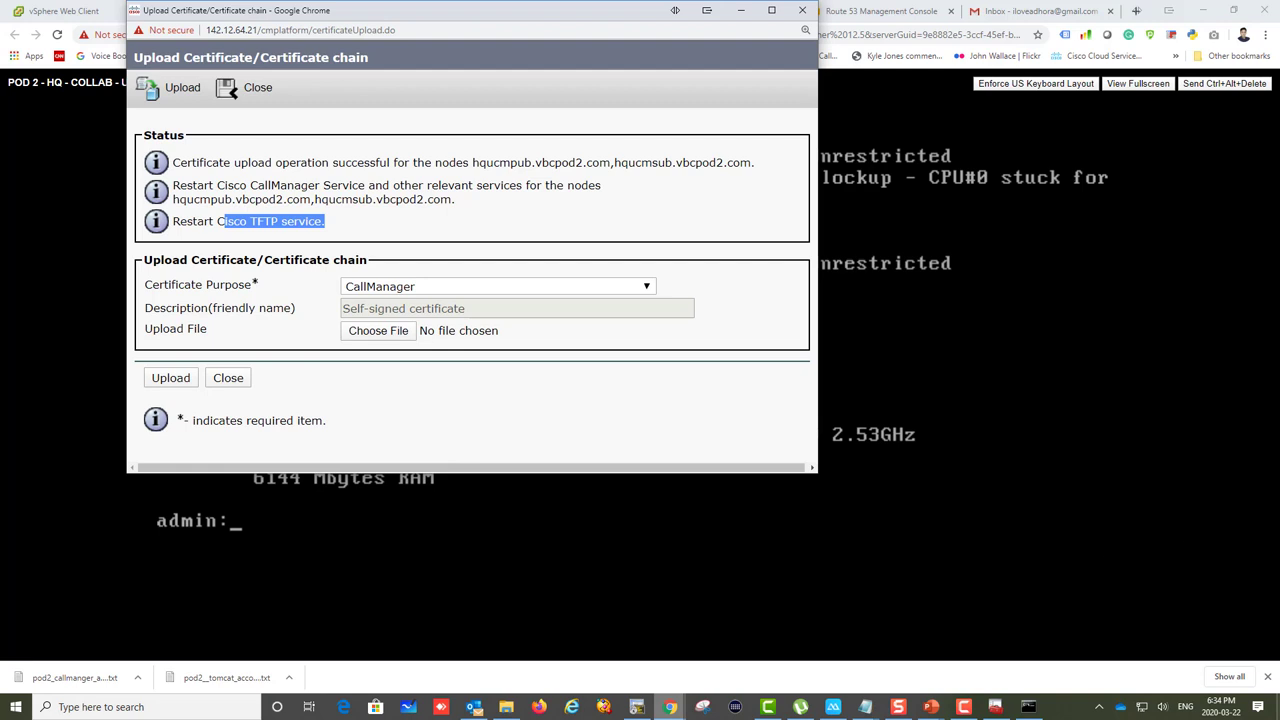
# Step: Run 'utils service restart Cisco Tomcat' in the publisher's console, using Tab completion
pyautogui.hotkey('alt', 'Tab')
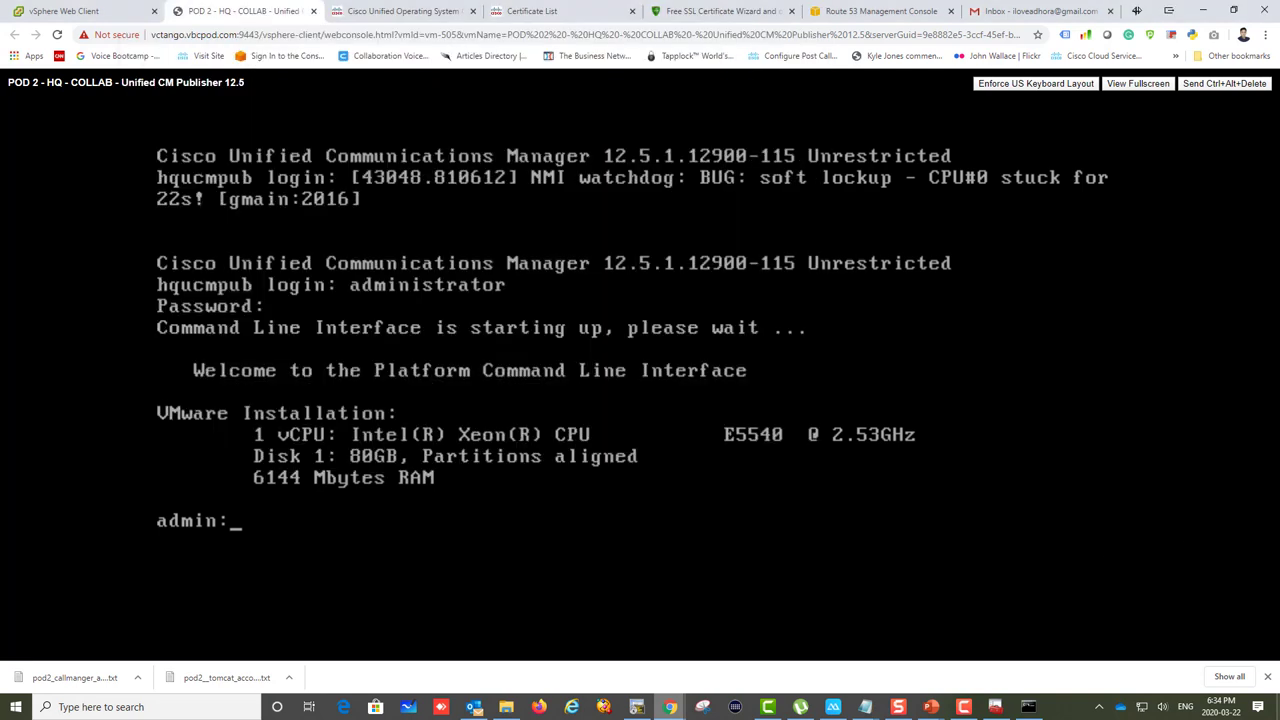
pyautogui.write('uti')
pyautogui.press('Tab')
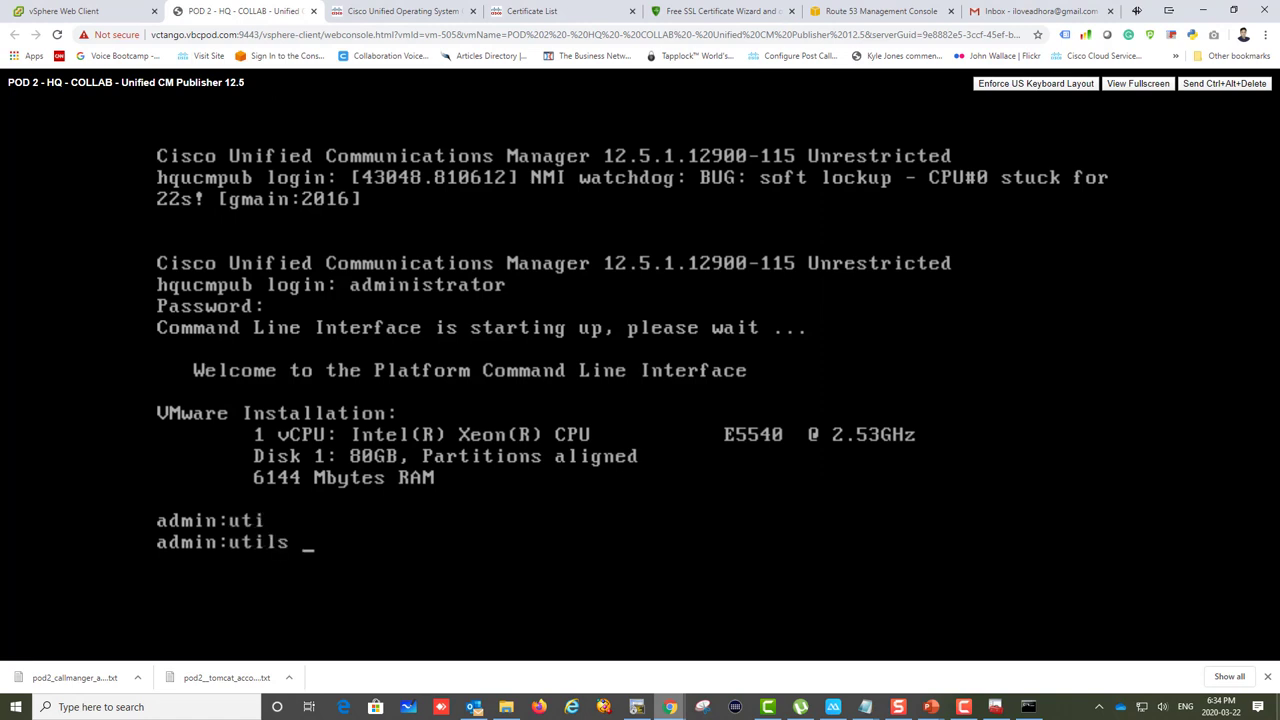
pyautogui.write('ser')
pyautogui.press('Tab')
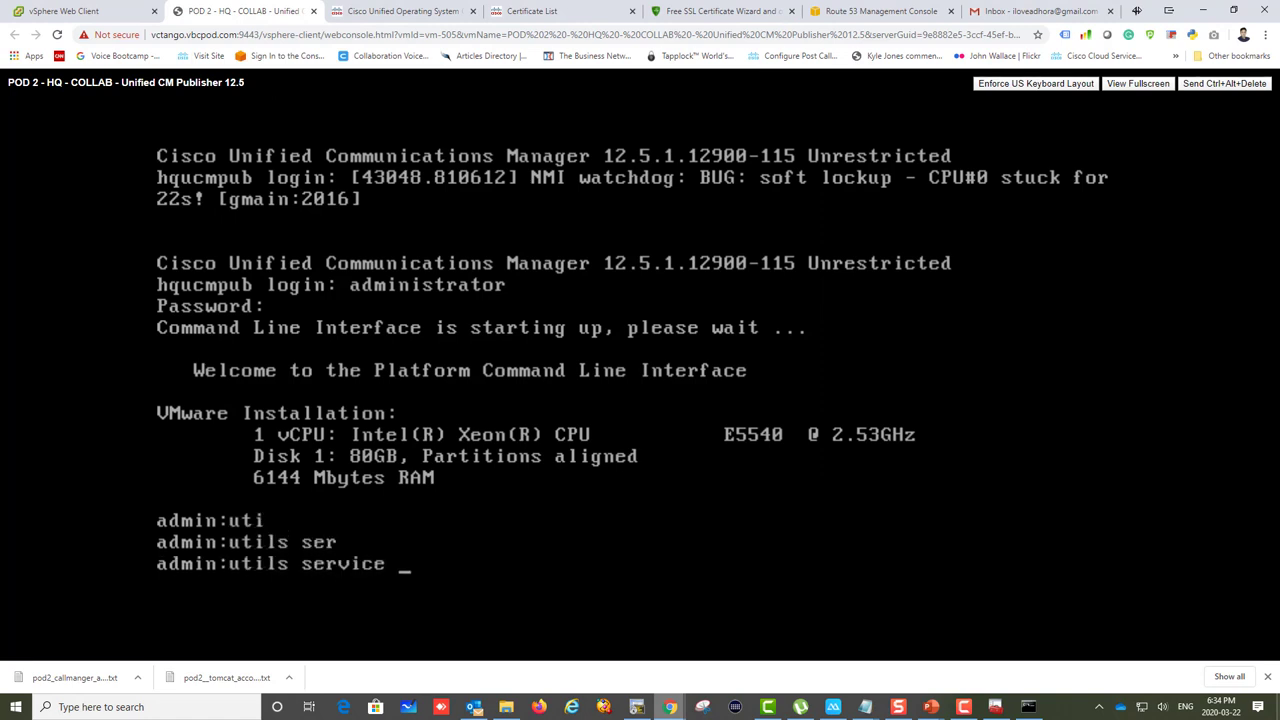
pyautogui.write('restart Cisco T')
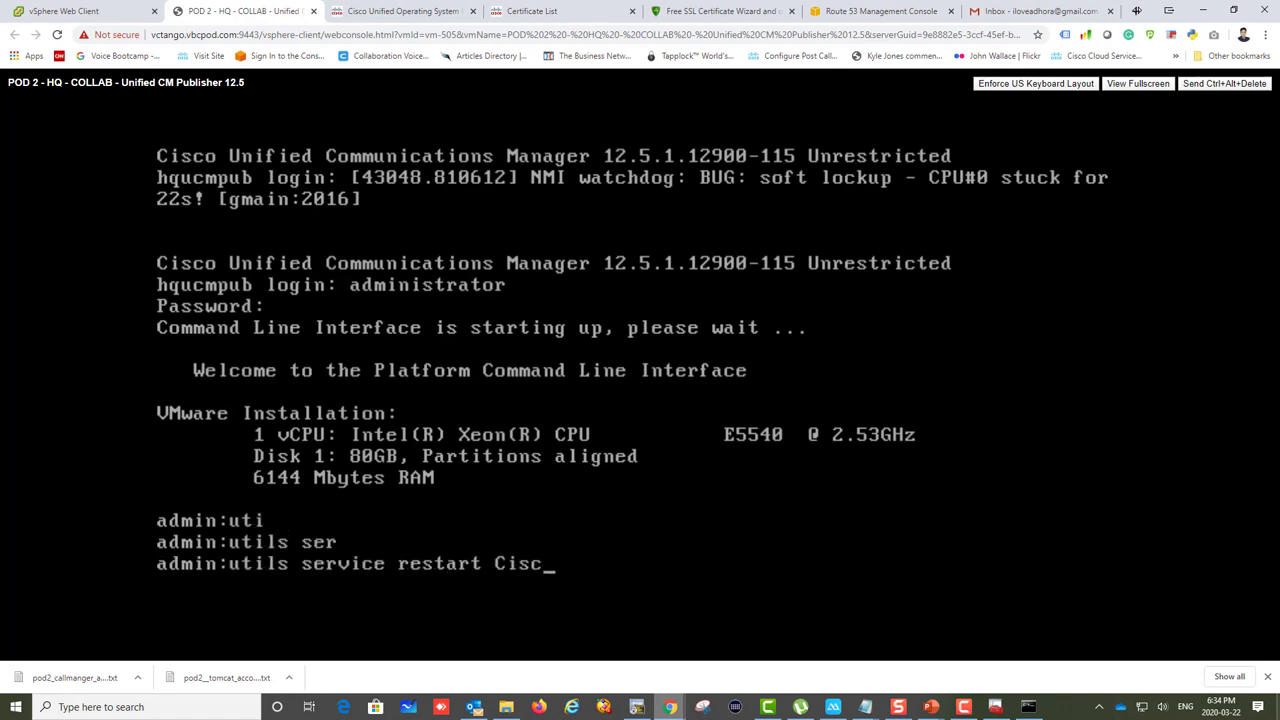
pyautogui.write('omcat')
pyautogui.press('Return')
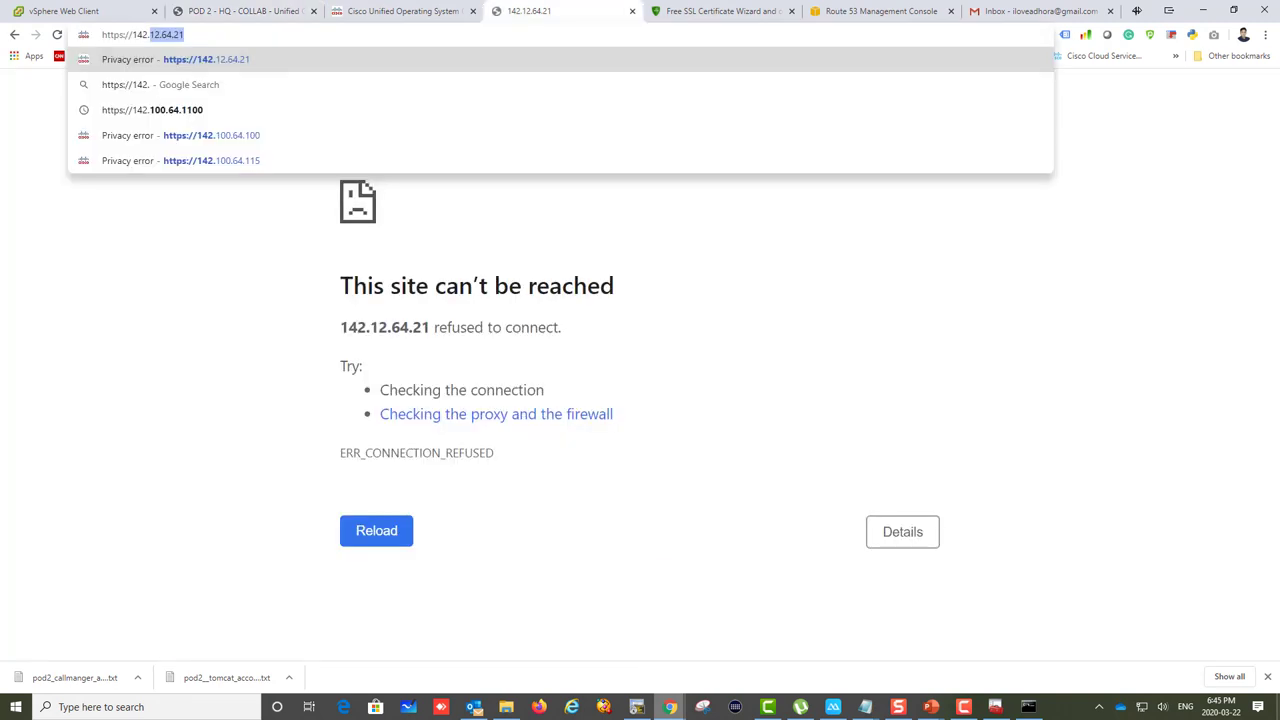
# Step: Reload the publisher page, then remove the cmplatform/logoff.do path to load the server root
pyautogui.press('Return')
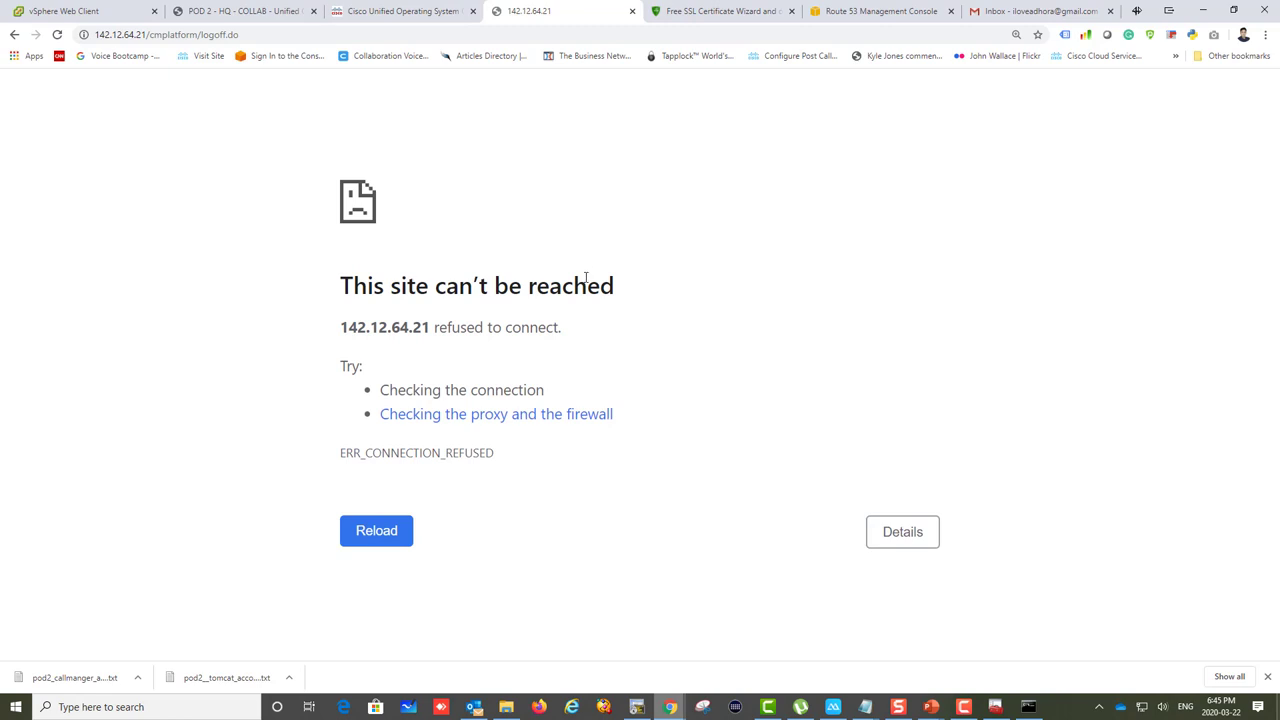
pyautogui.moveTo(152, 34); pyautogui.dragTo(433, 50)
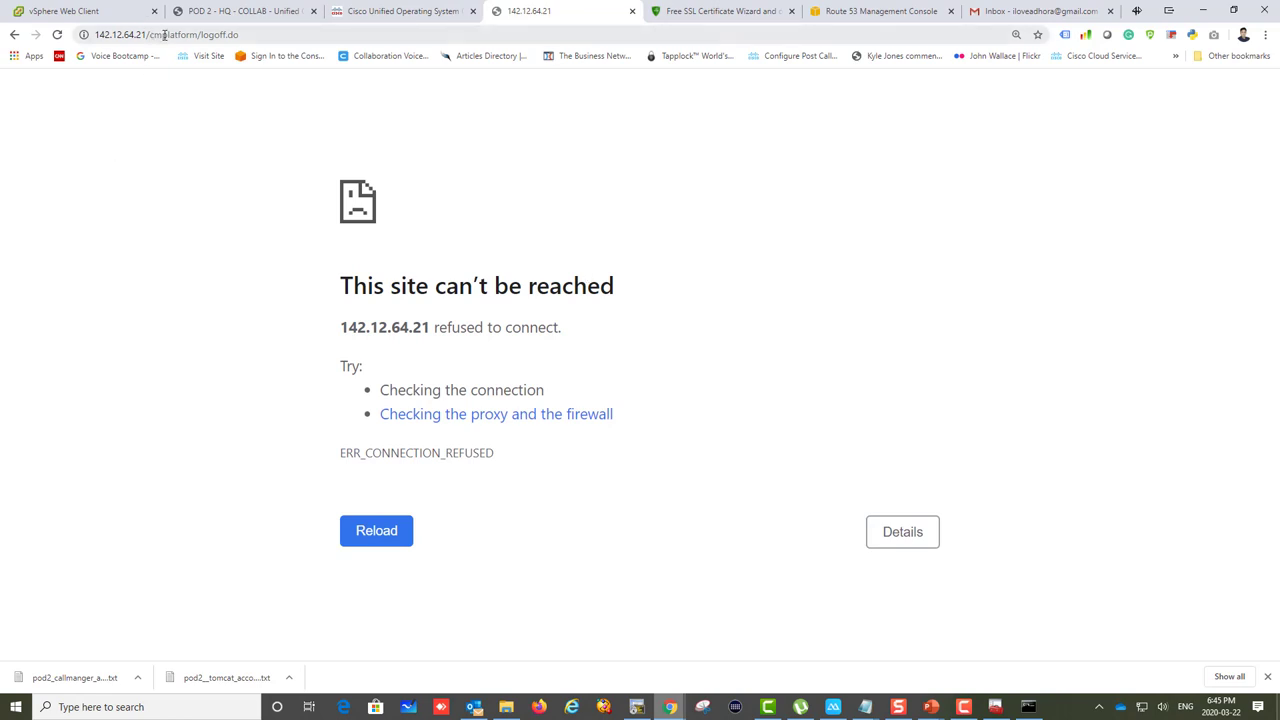
pyautogui.press('BackSpace')
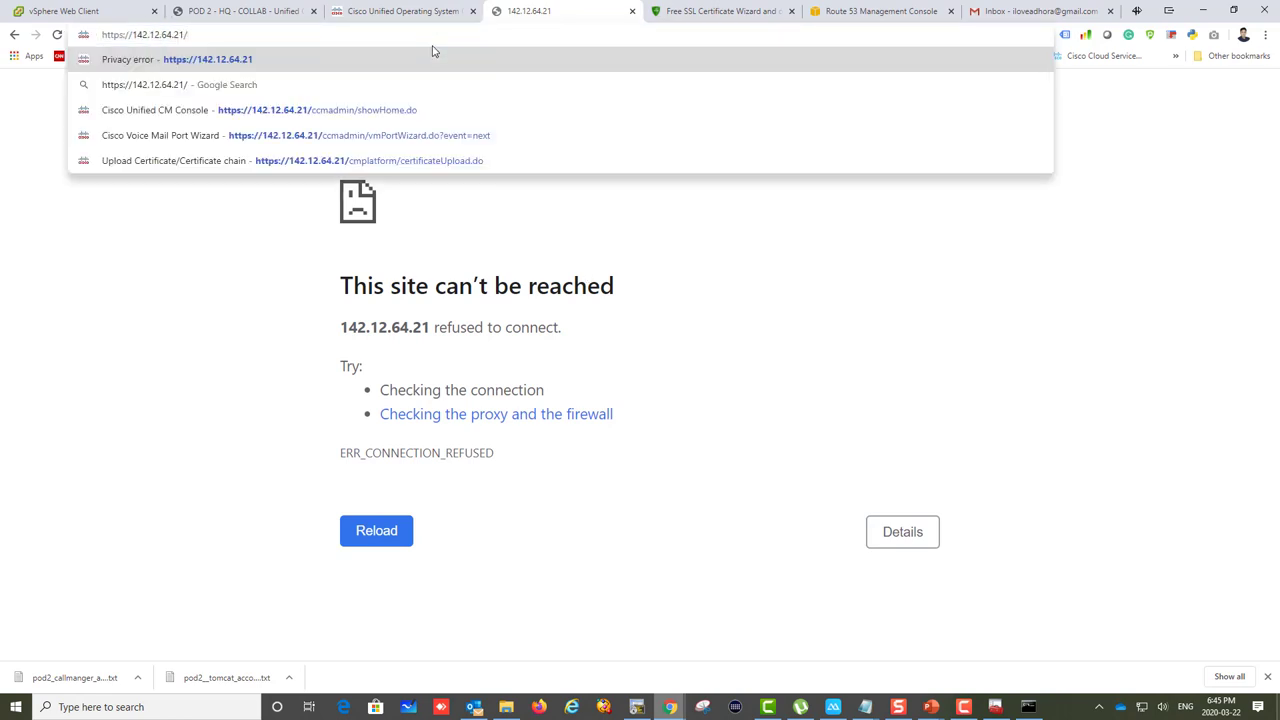
pyautogui.press('Return')
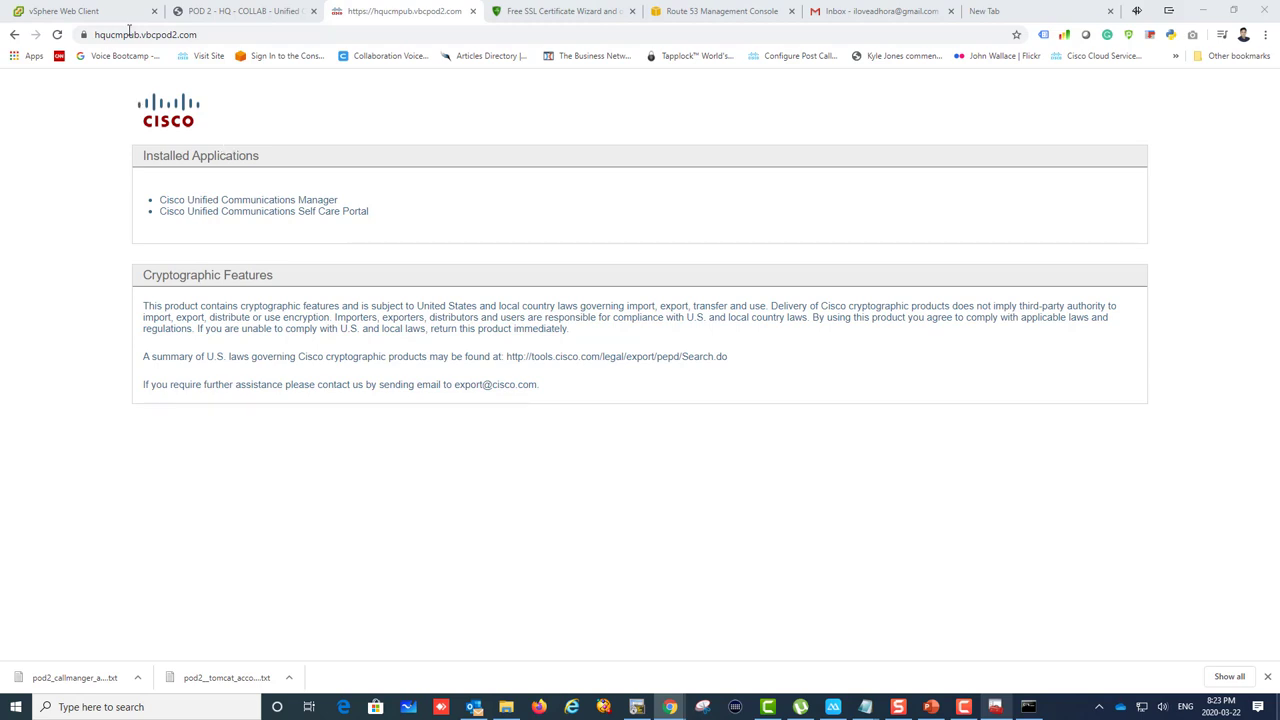
# Step: Close the Gmail tab and confirm the certificate: Let's Encrypt Authority X3, valid 2020-03-22 to 2020-06-20
pyautogui.click(236, 30)
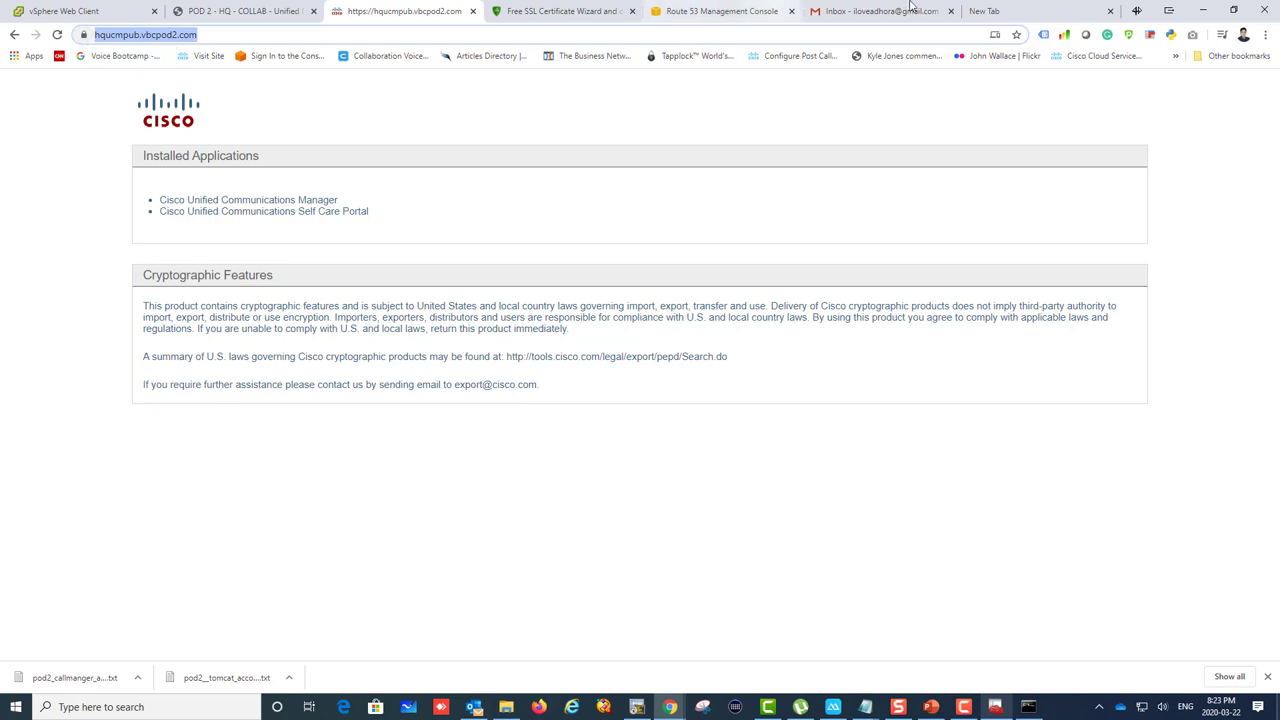
pyautogui.click(951, 11)
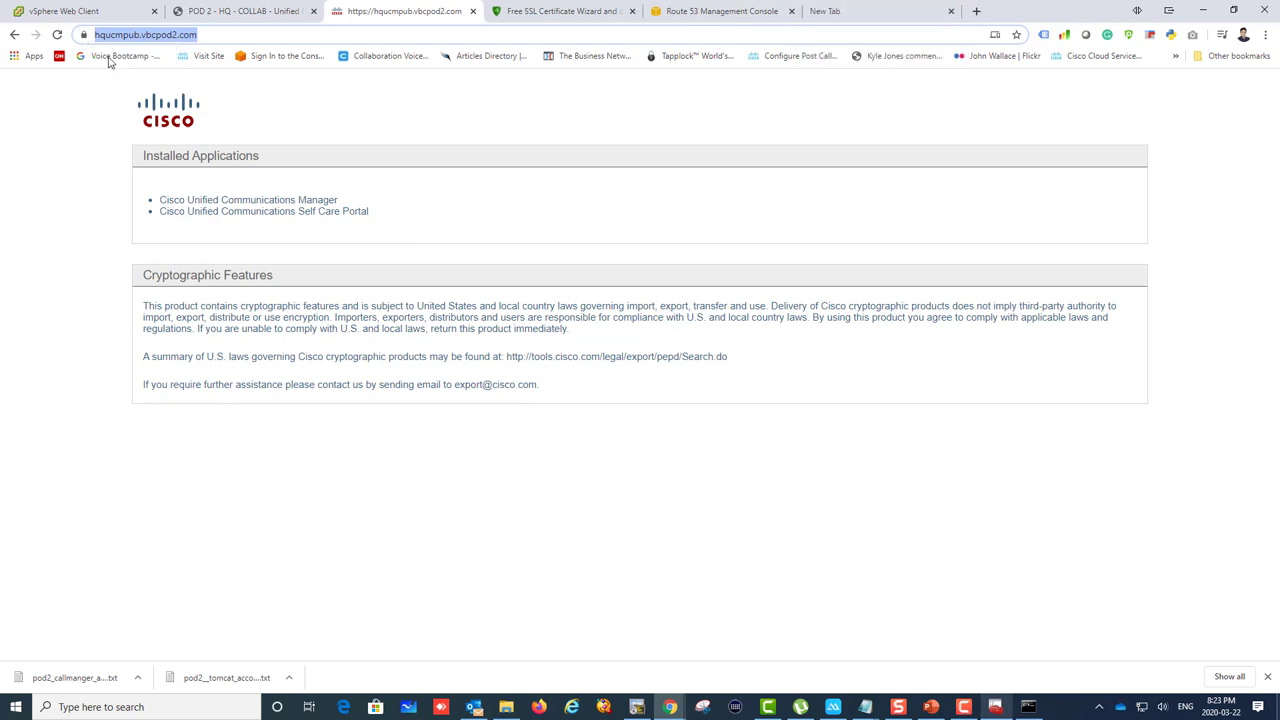
pyautogui.click(85, 35)
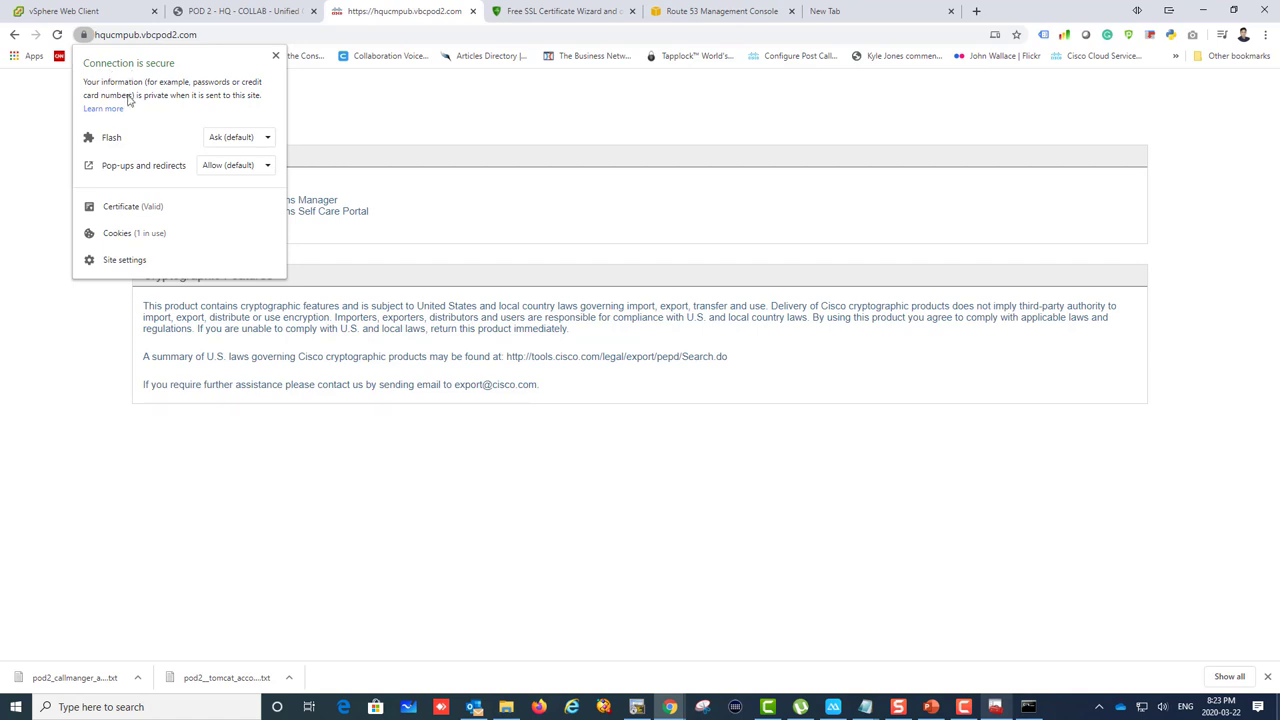
pyautogui.click(125, 206)
pyautogui.moveTo(150, 16); pyautogui.dragTo(575, 86)
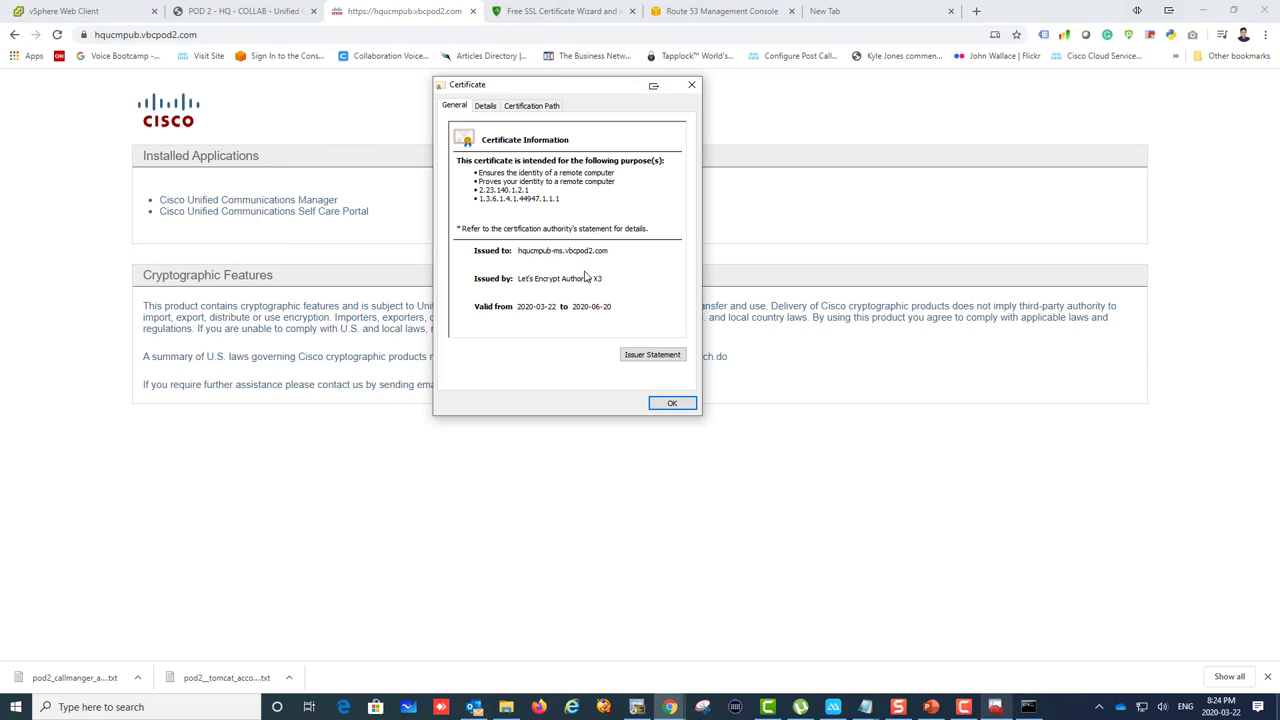
pyautogui.press('Tab')
pyautogui.click(668, 405)
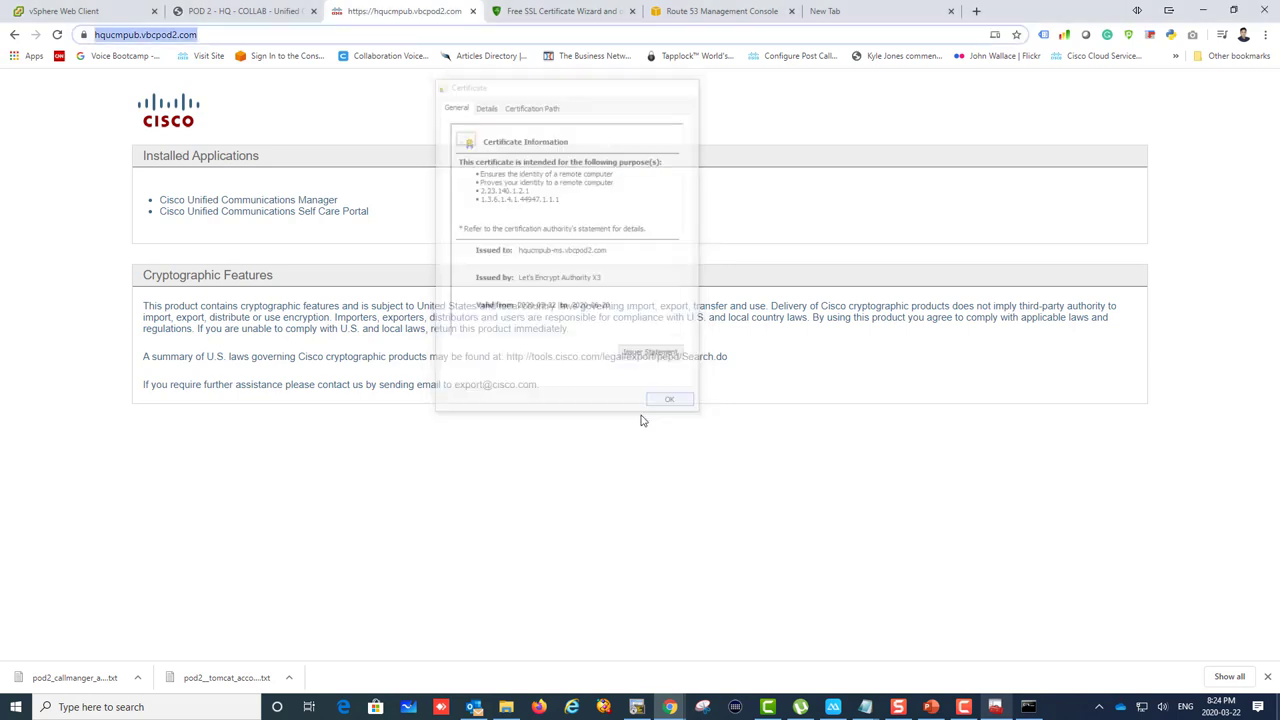